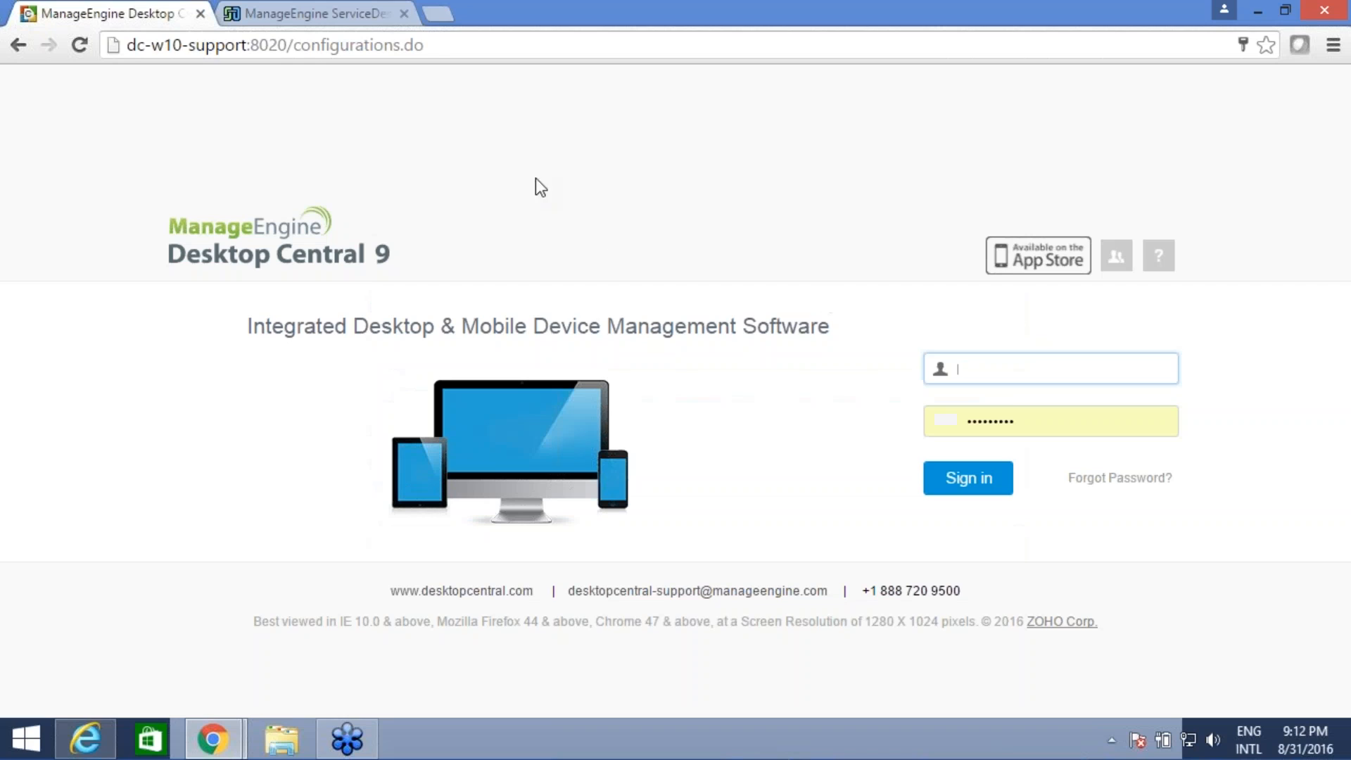
# Step: Sign in to Desktop Central by entering the technician's user name and the account password
pyautogui.click(1014, 369)
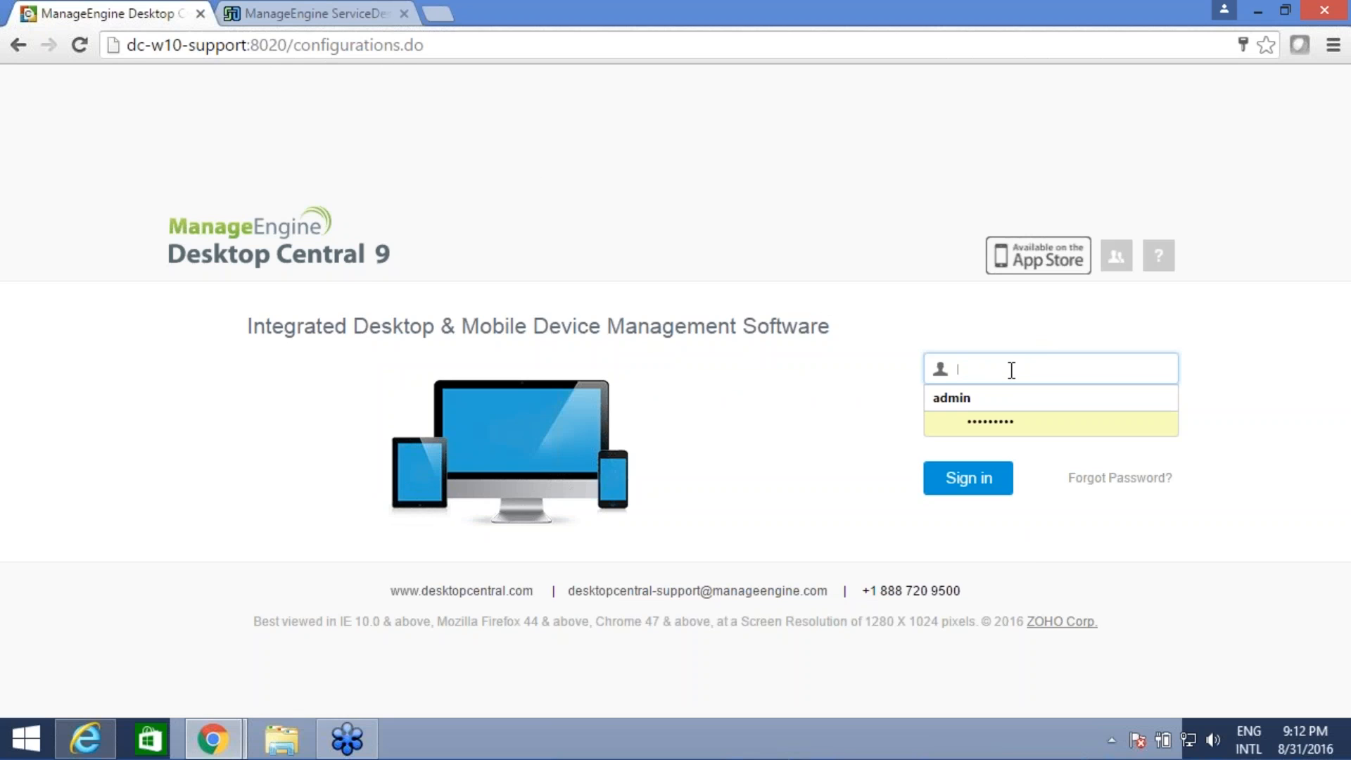
pyautogui.write('john')
pyautogui.doubleClick(951, 422)
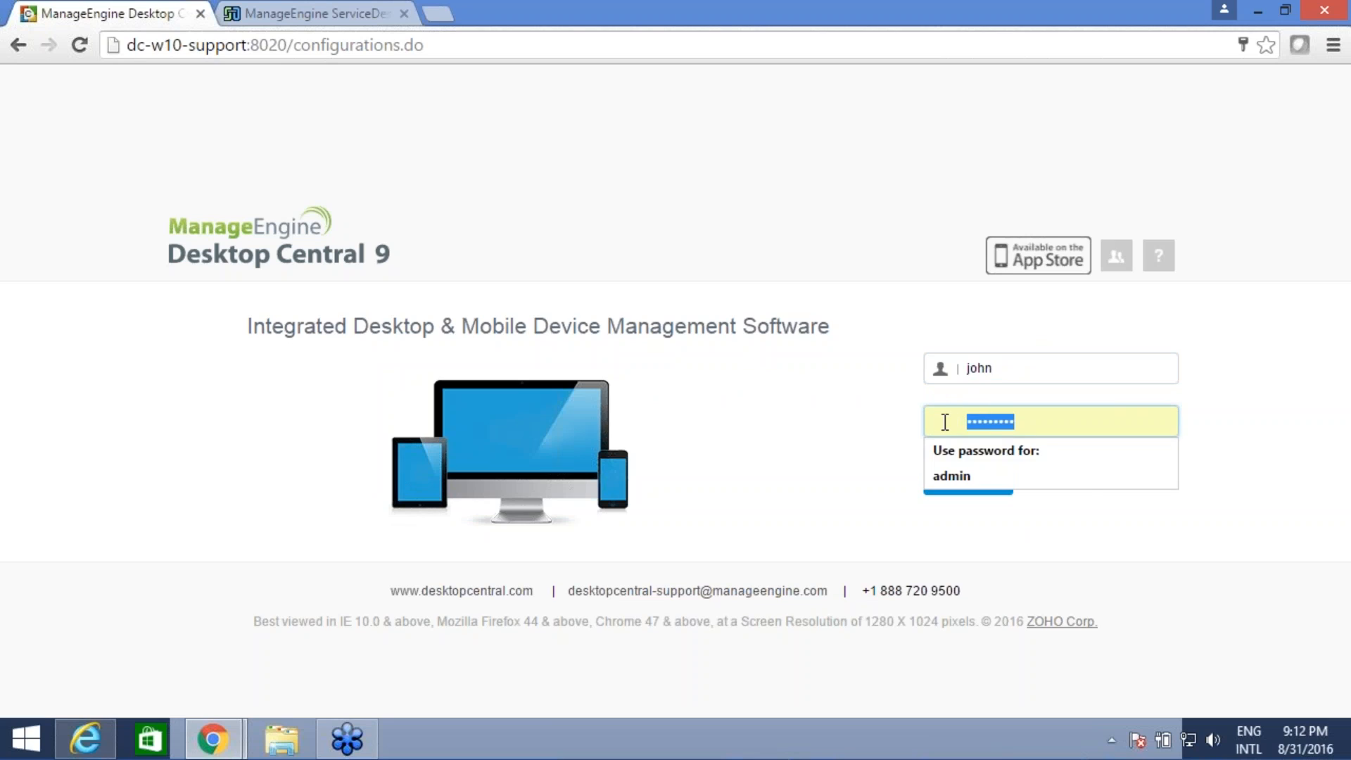
pyautogui.write('•••••••••••••')
pyautogui.click(987, 484)
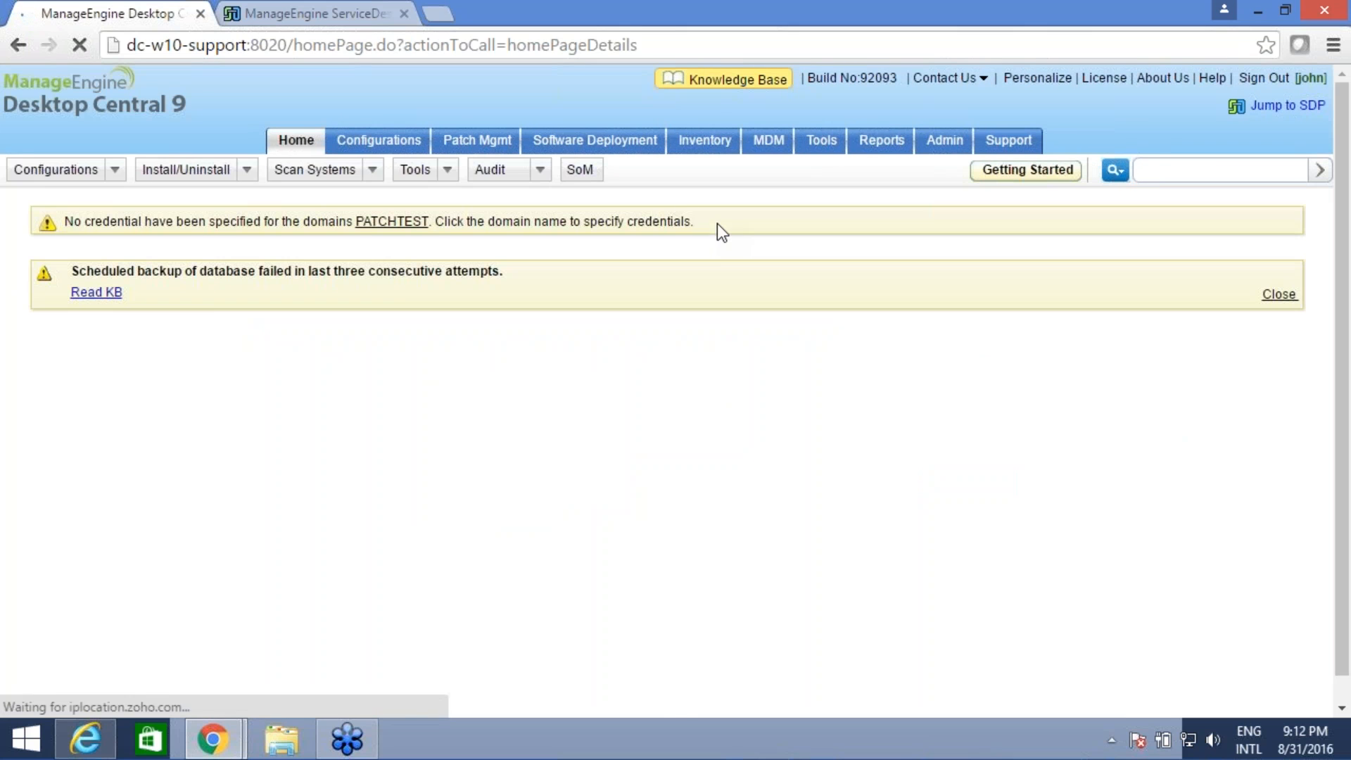
# Step: Search the software deployment templates for applications named Chrome
pyautogui.click(627, 150)
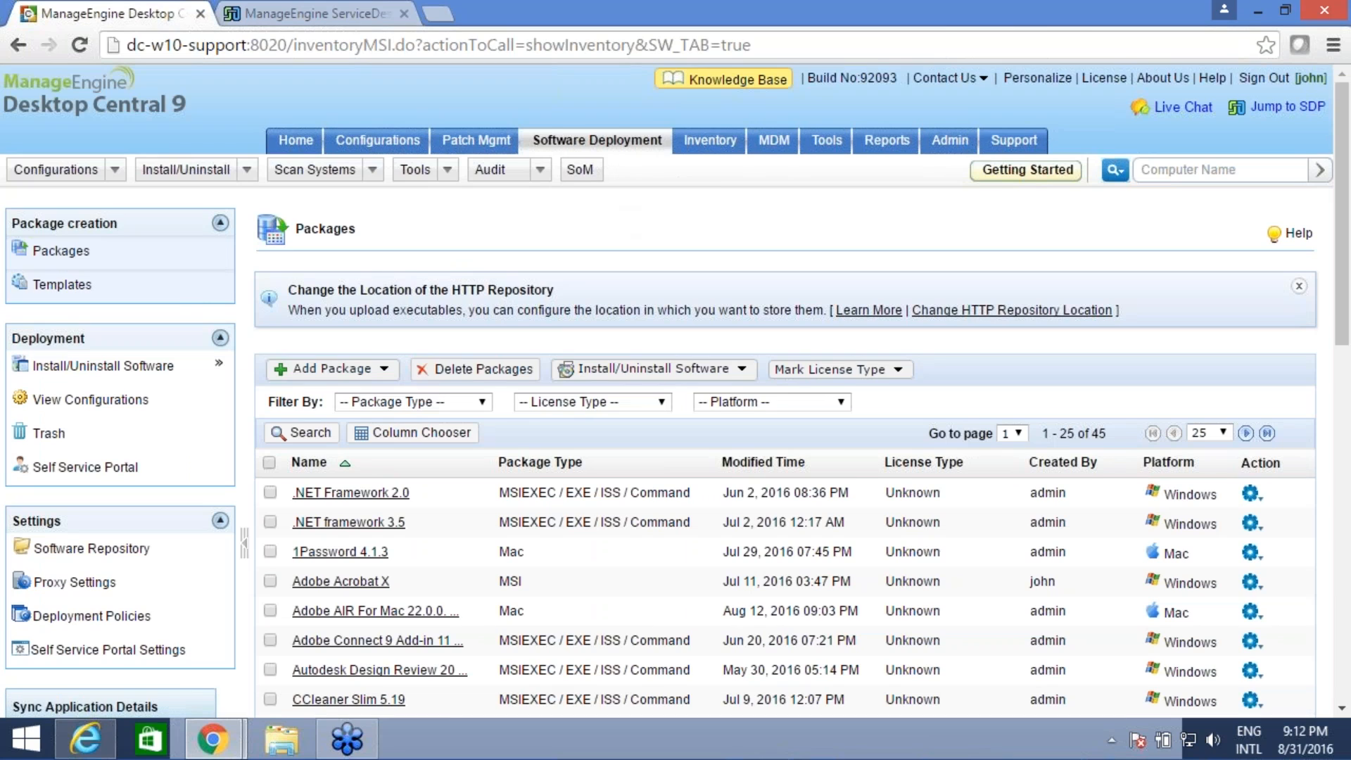
pyautogui.click(190, 293)
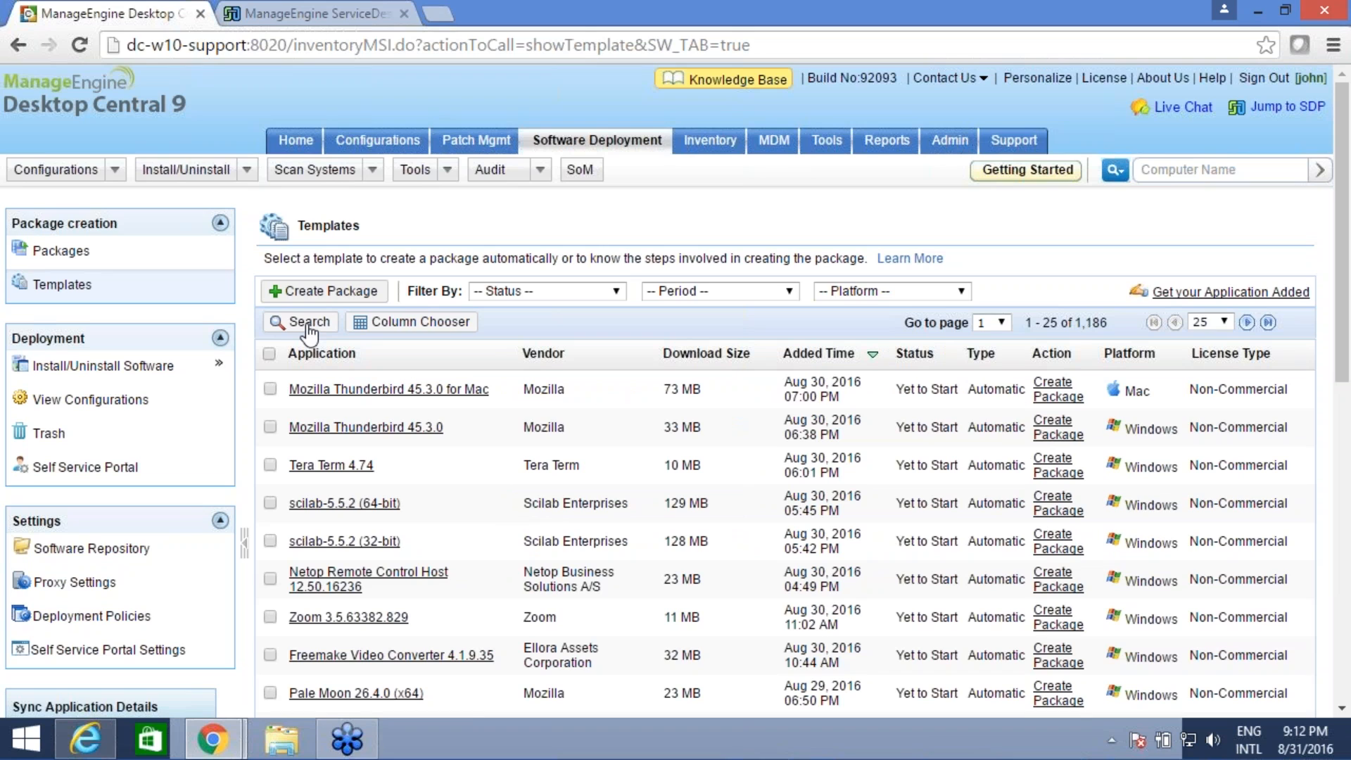
pyautogui.click(307, 323)
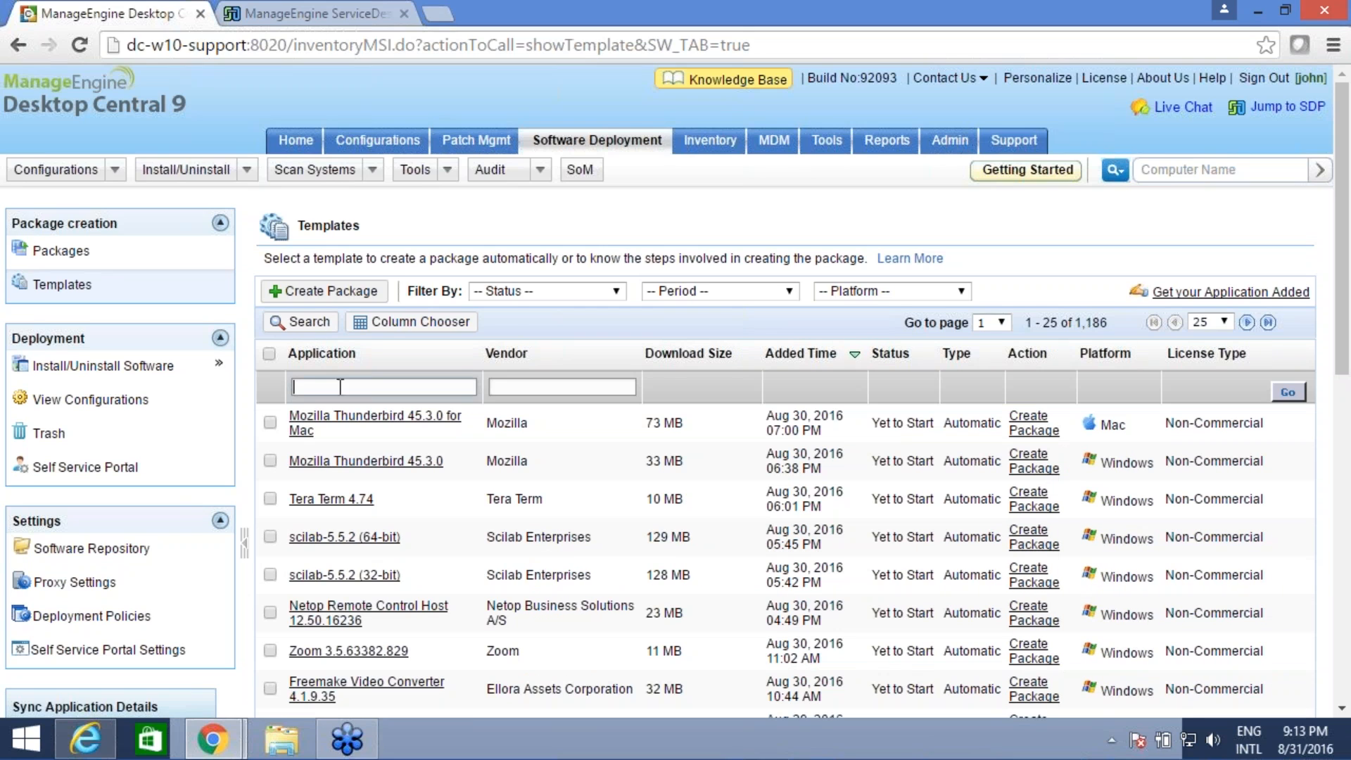
pyautogui.write('Chrome')
pyautogui.press('Return')
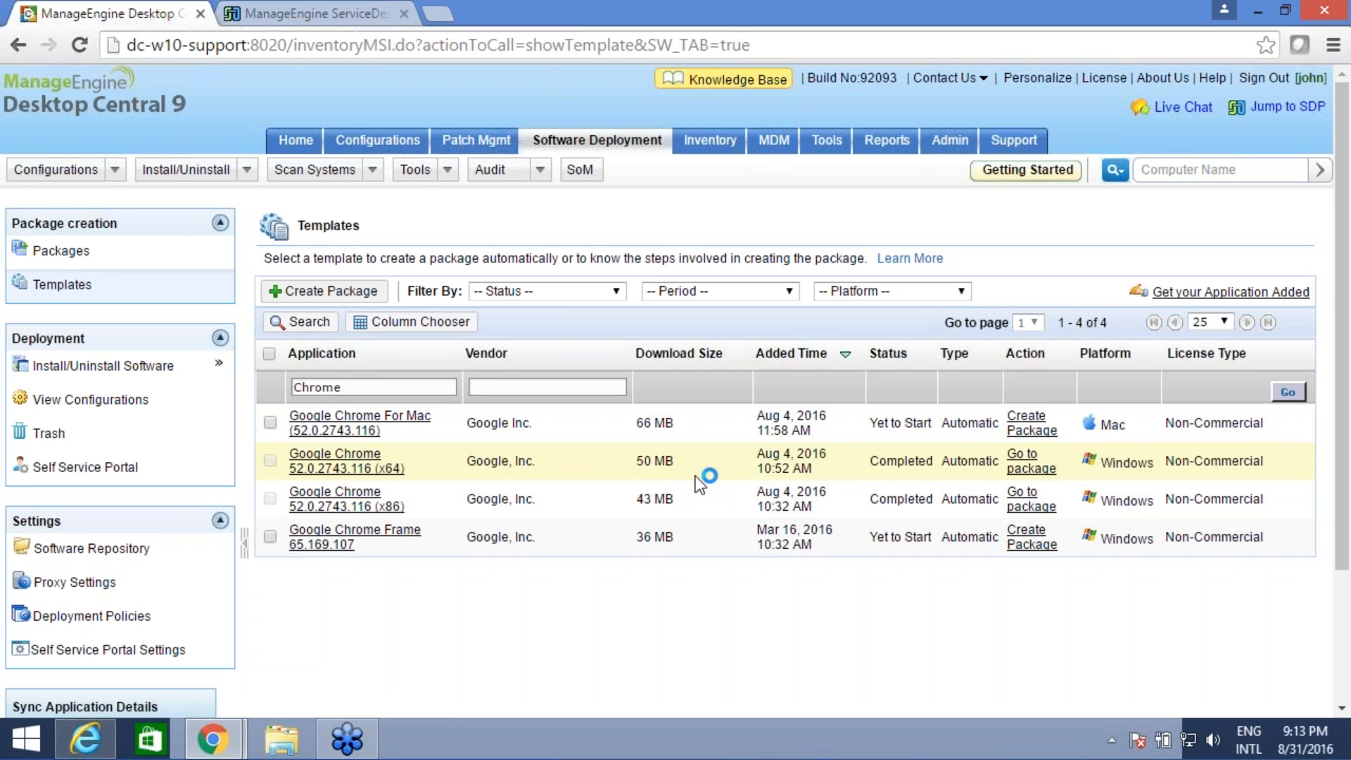
# Step: Select the Google Chrome Frame 65.169.107 template and open its application details
pyautogui.scroll(-3, 682, 462)
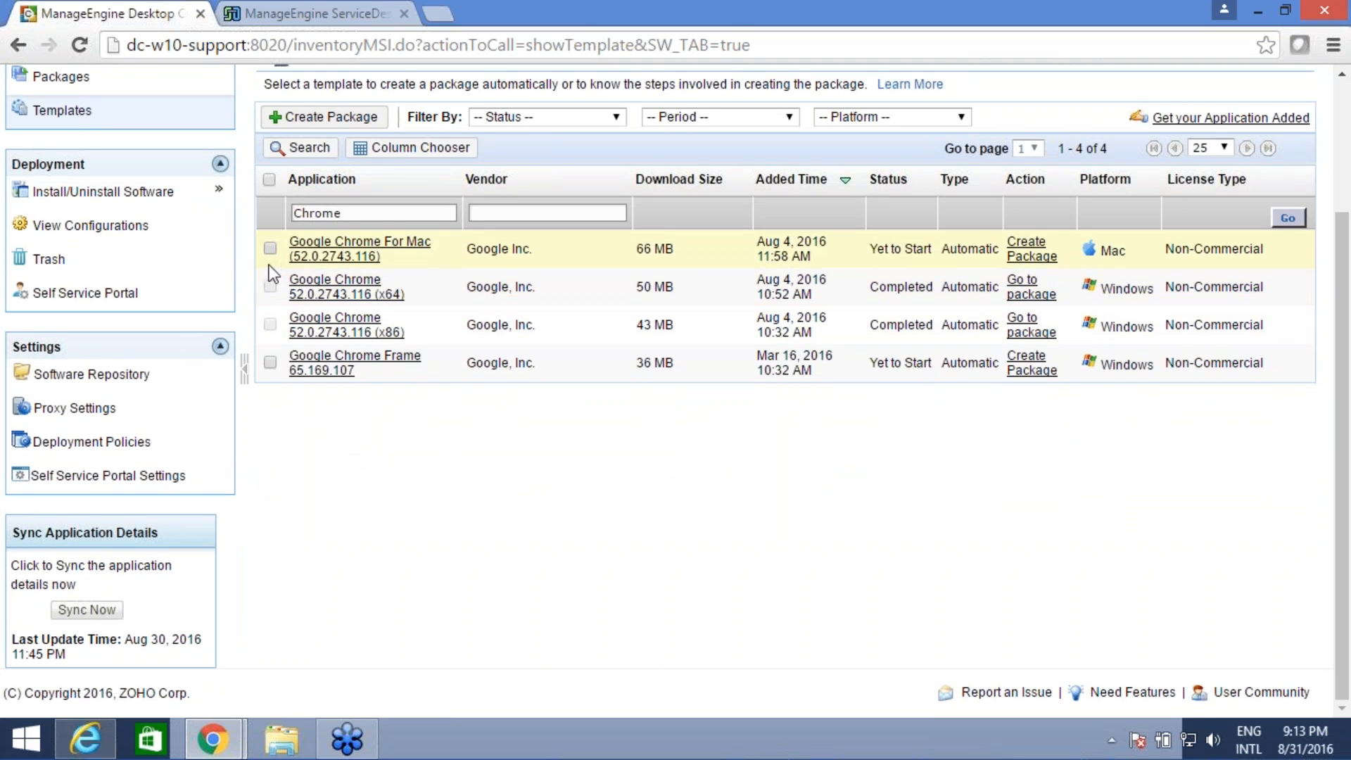
pyautogui.click(270, 363)
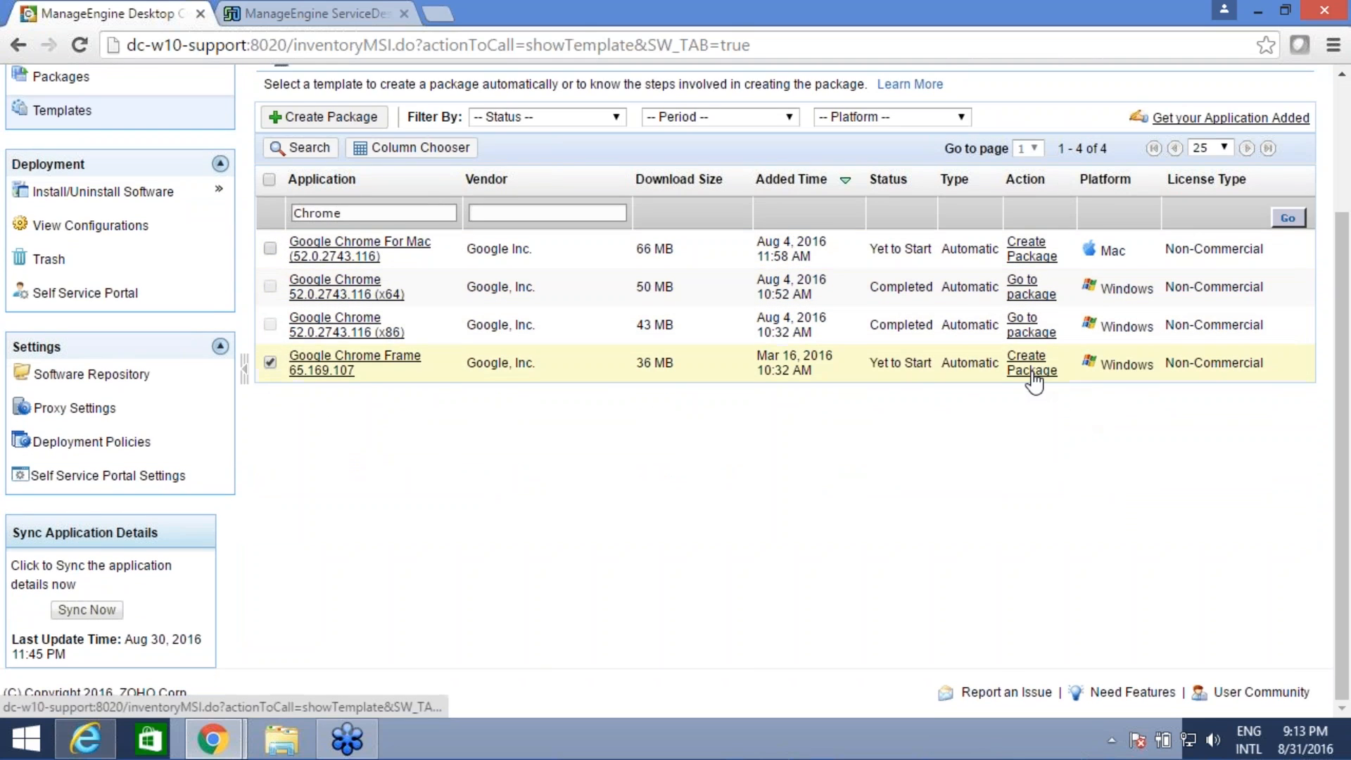
pyautogui.click(353, 370)
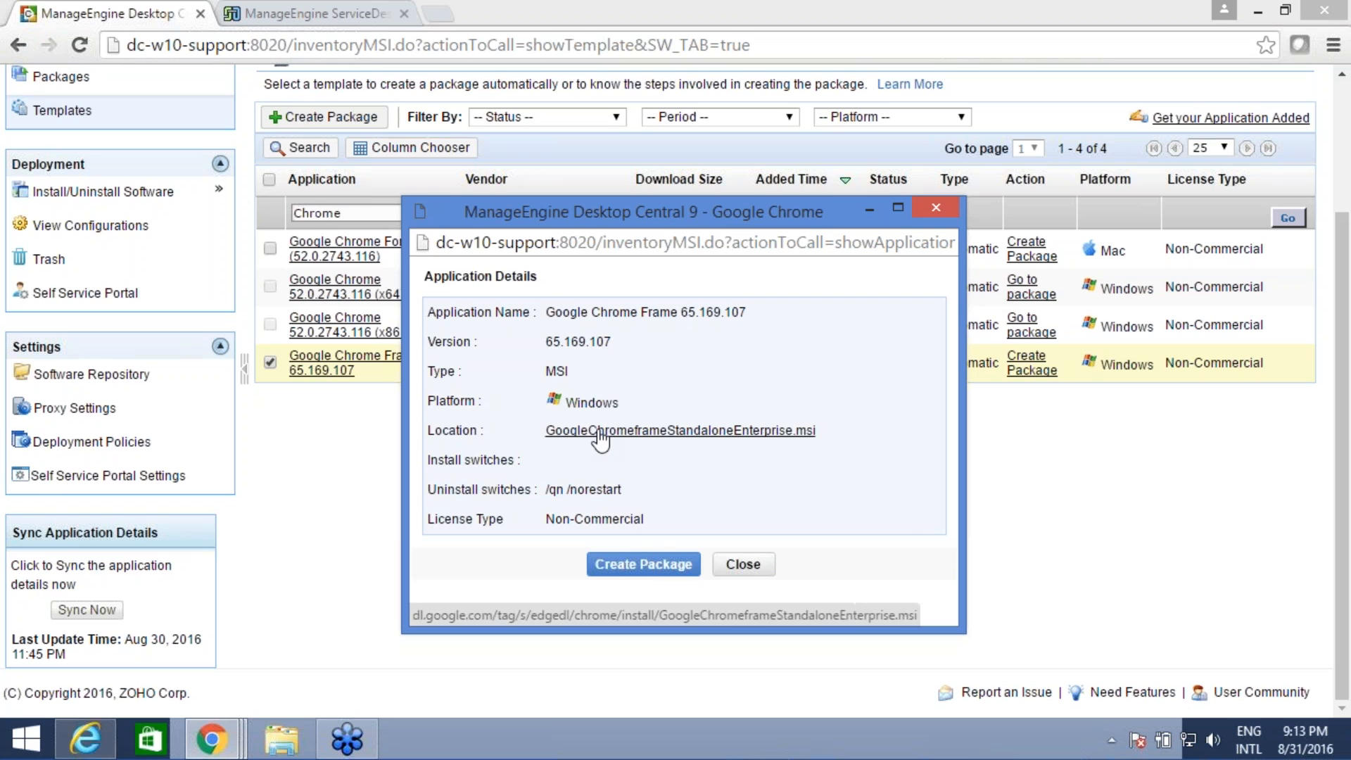
# Step: Test the download link of the GoogleChromeframeStandaloneEnterprise.msi installer without saving the file, and close the application details
pyautogui.rightClick(599, 434)
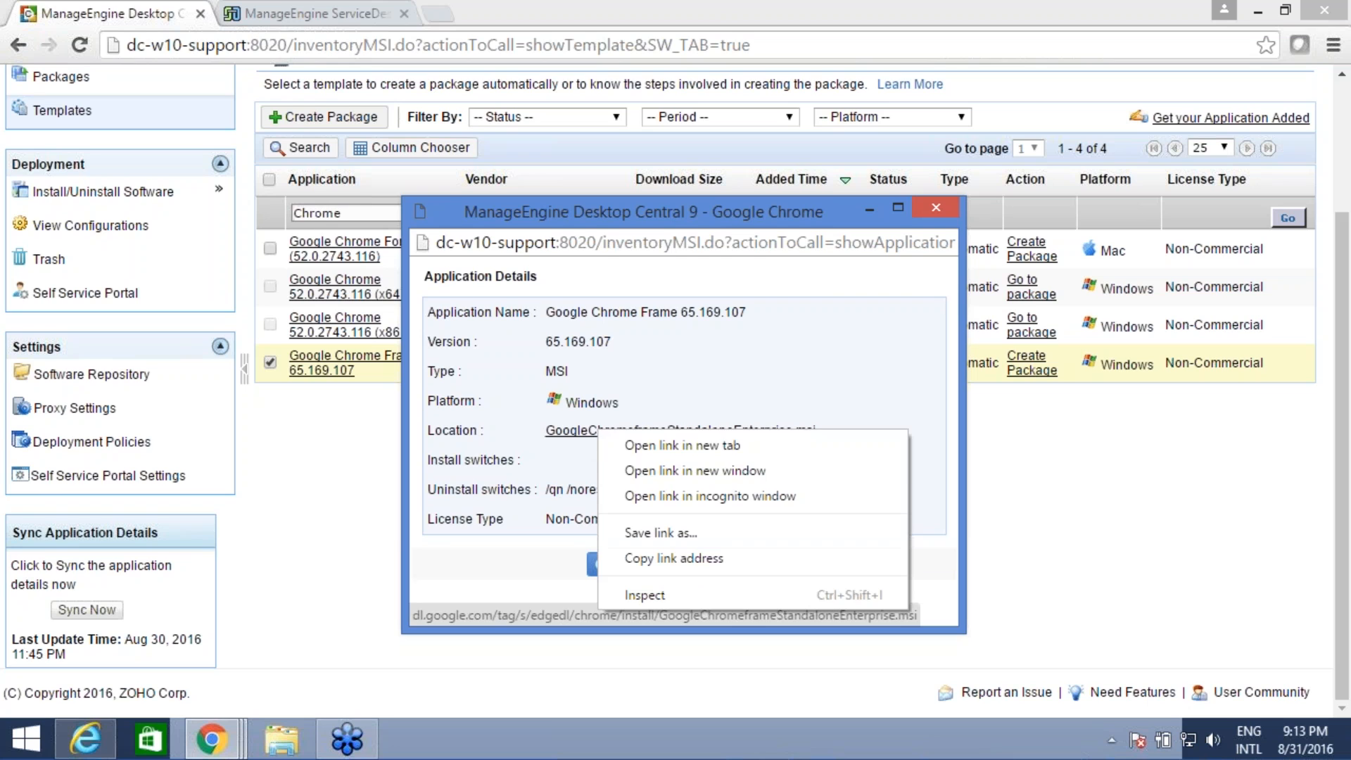
pyautogui.click(678, 538)
pyautogui.click(450, 16)
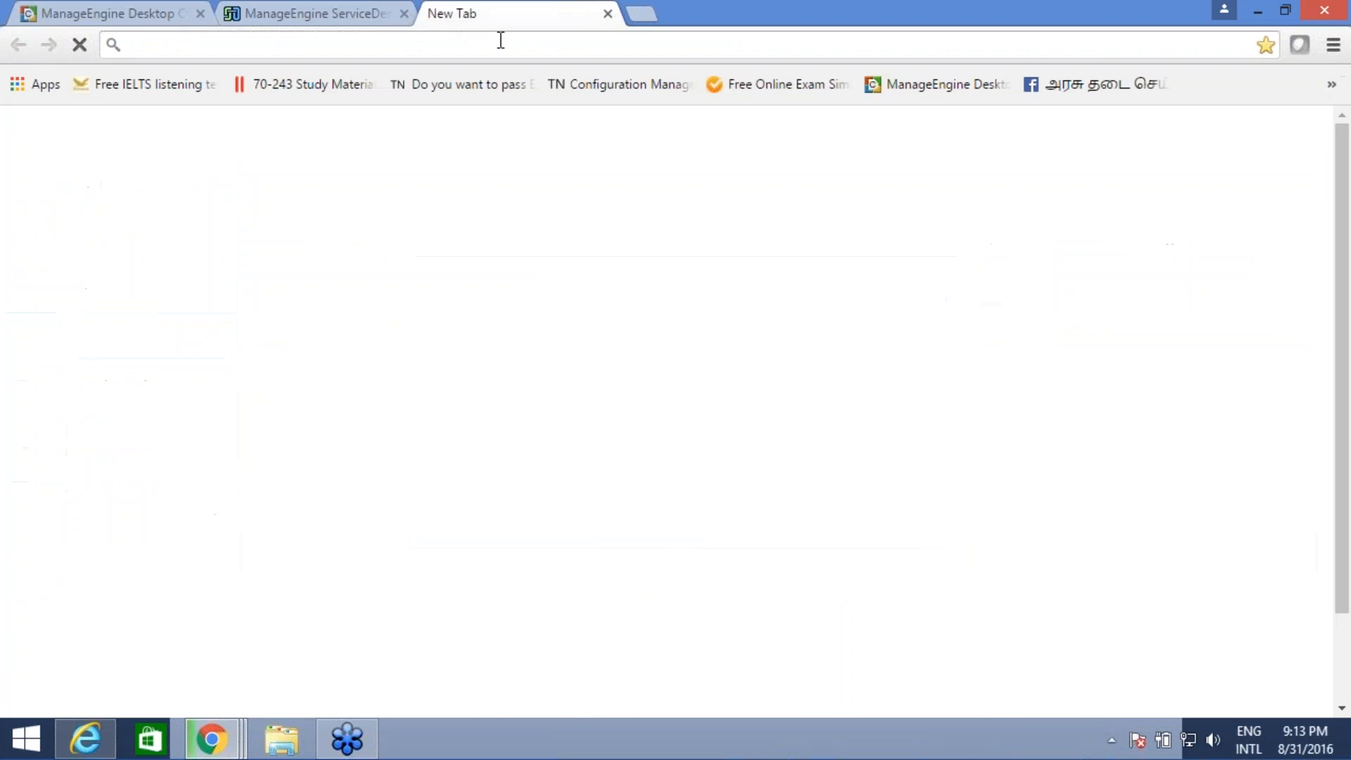
pyautogui.click(607, 13)
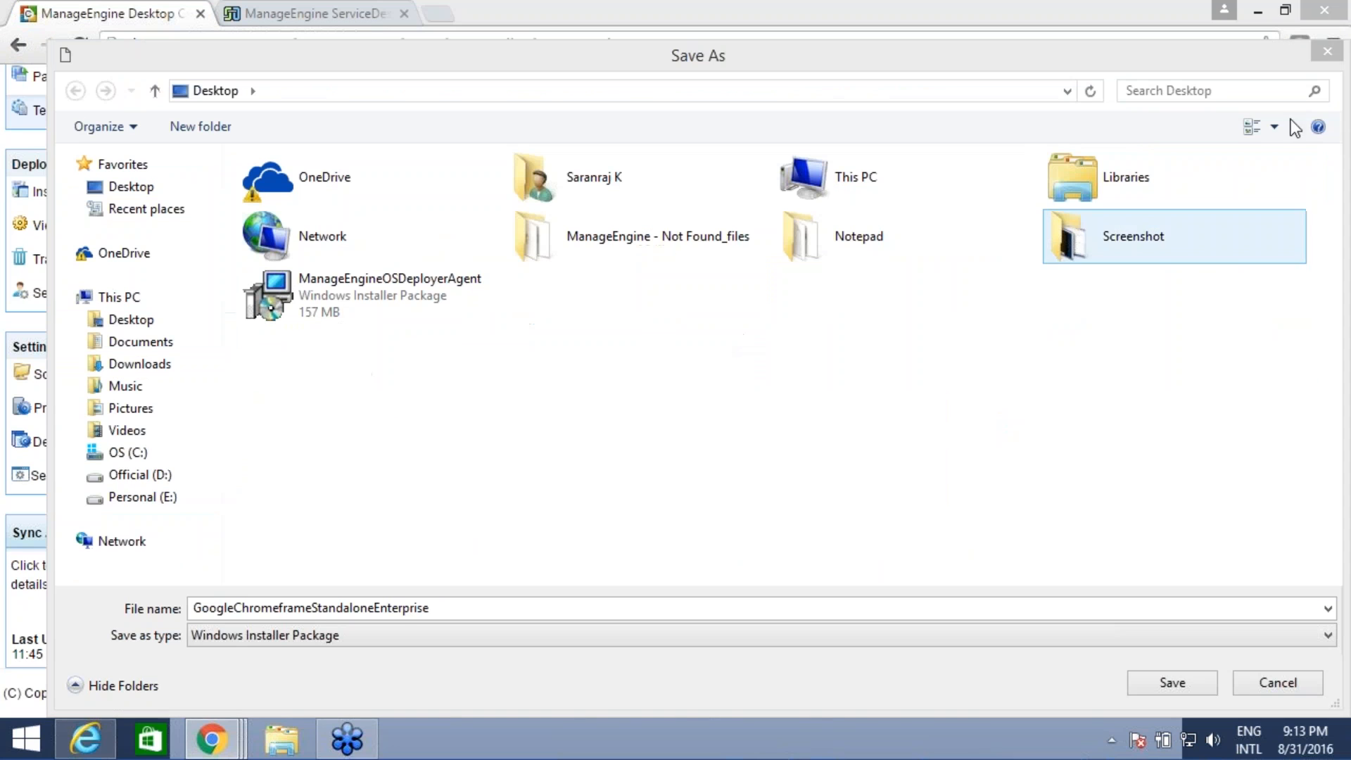
pyautogui.doubleClick(1272, 45)
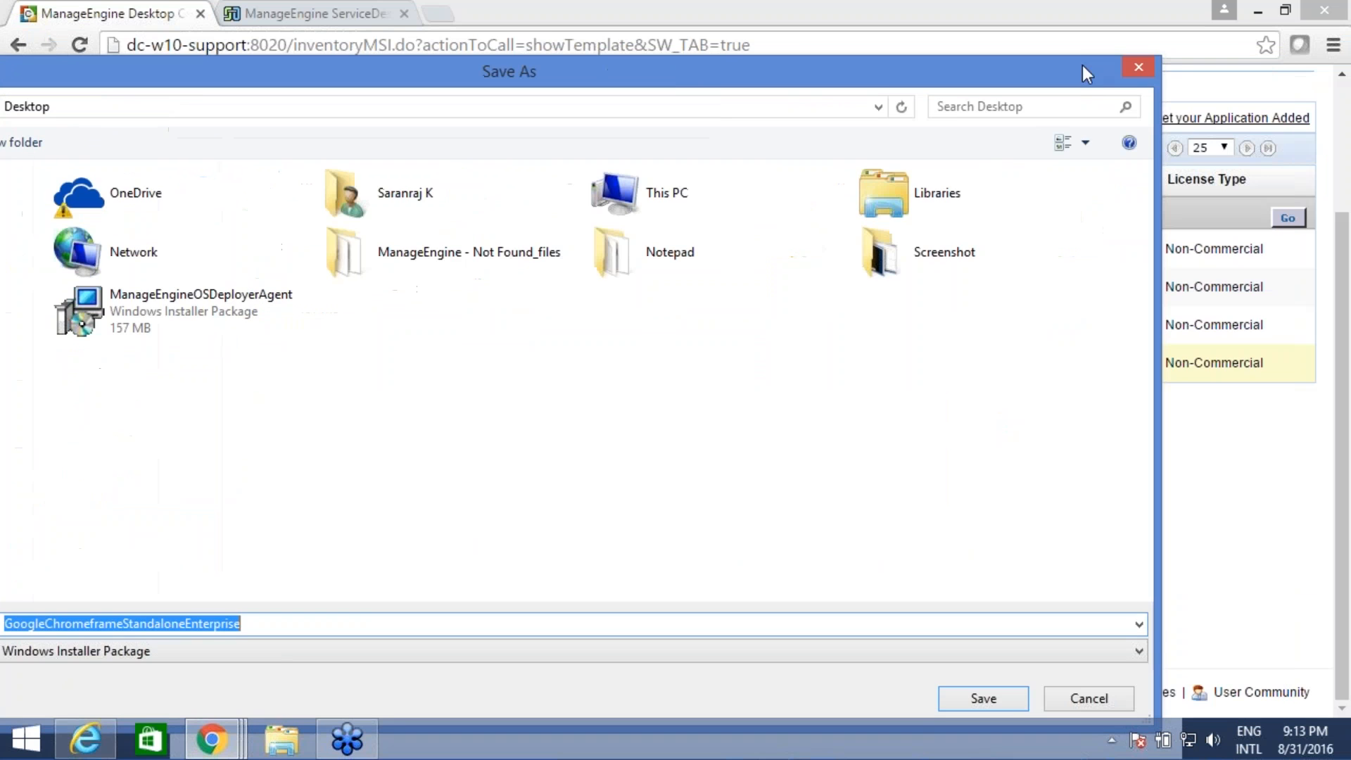
pyautogui.click(1138, 67)
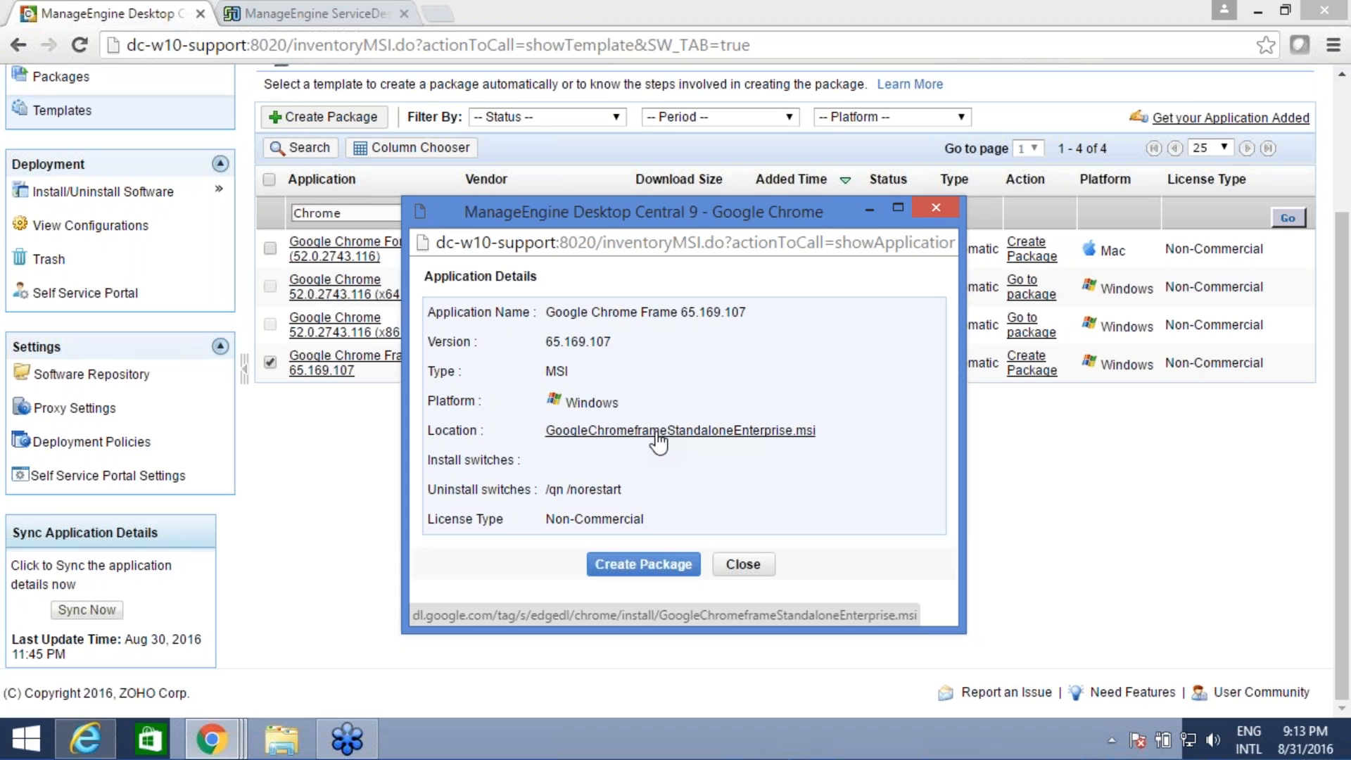
pyautogui.click(943, 207)
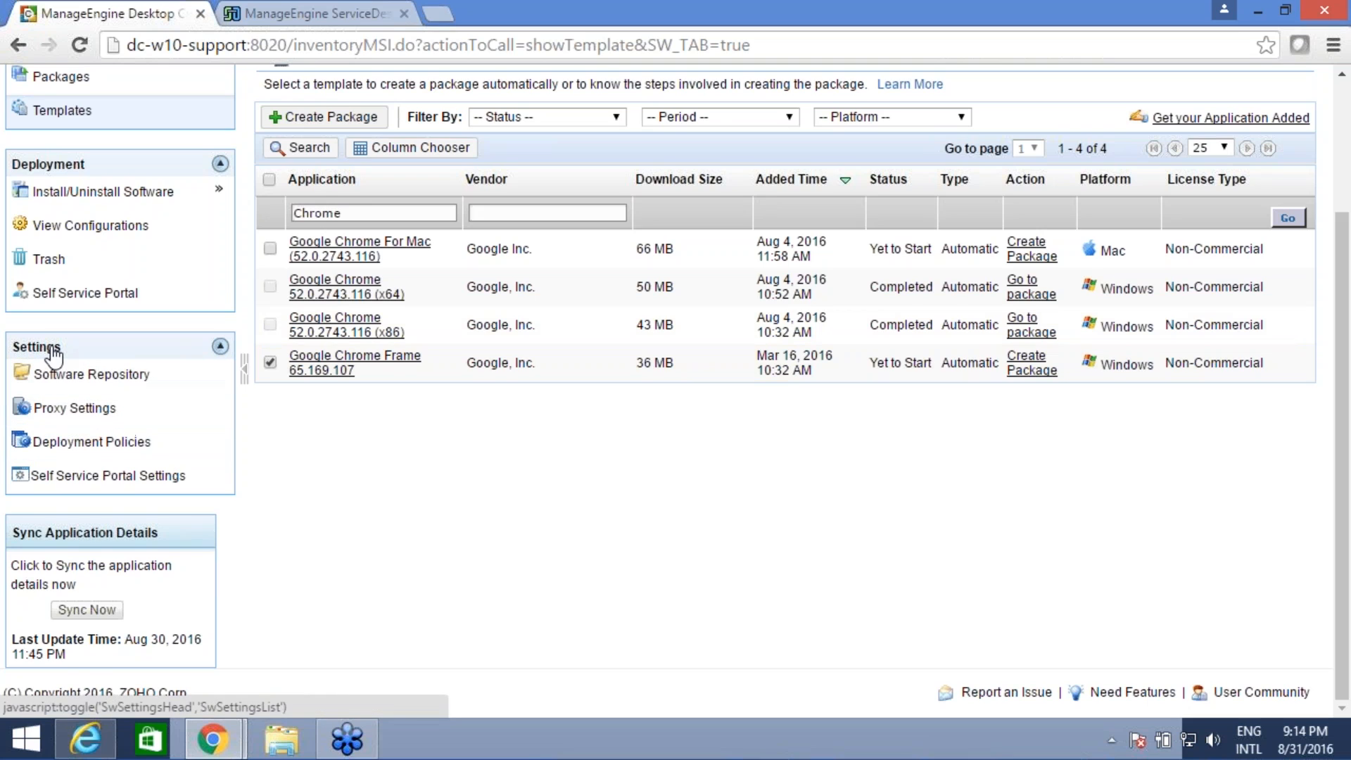
# Step: Open the software deployment Proxy Settings in a separate browser tab and examine the proxy connection diagram
pyautogui.rightClick(66, 410)
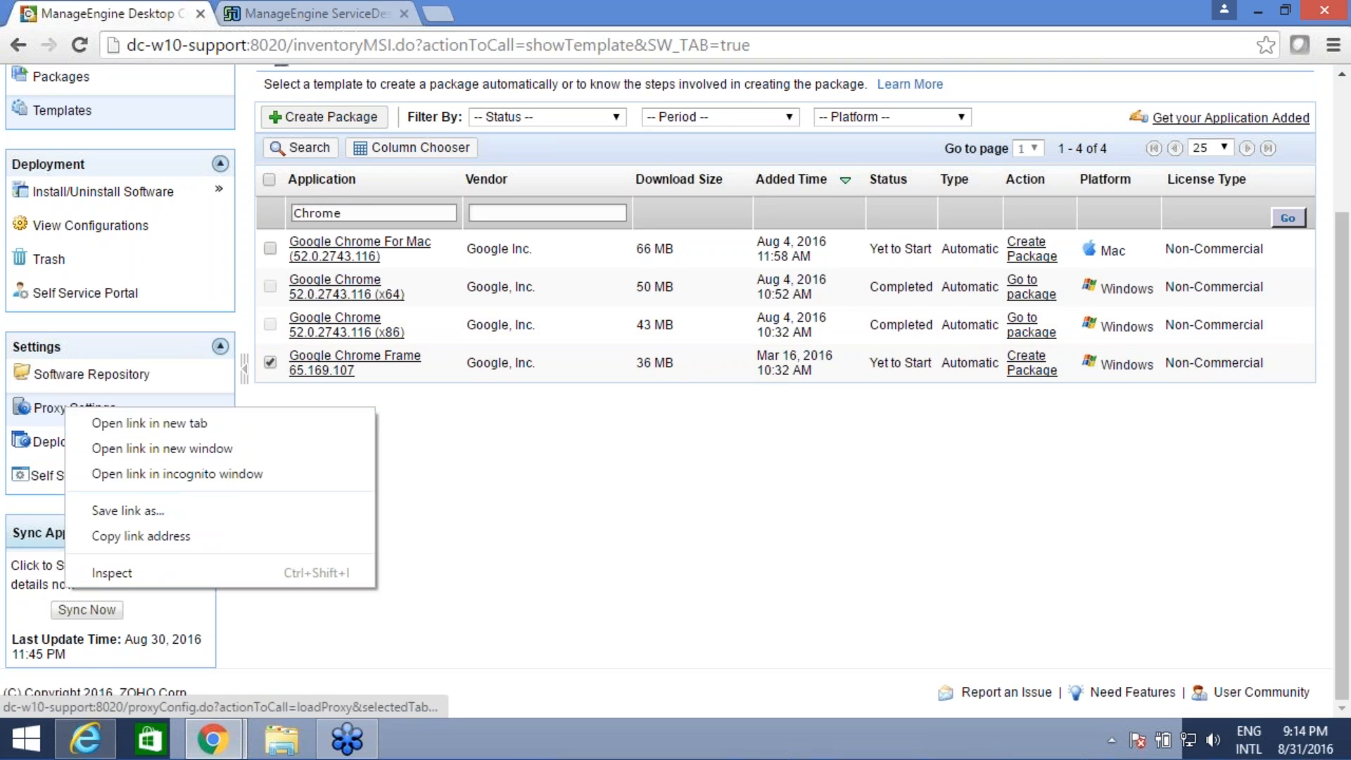
pyautogui.click(87, 422)
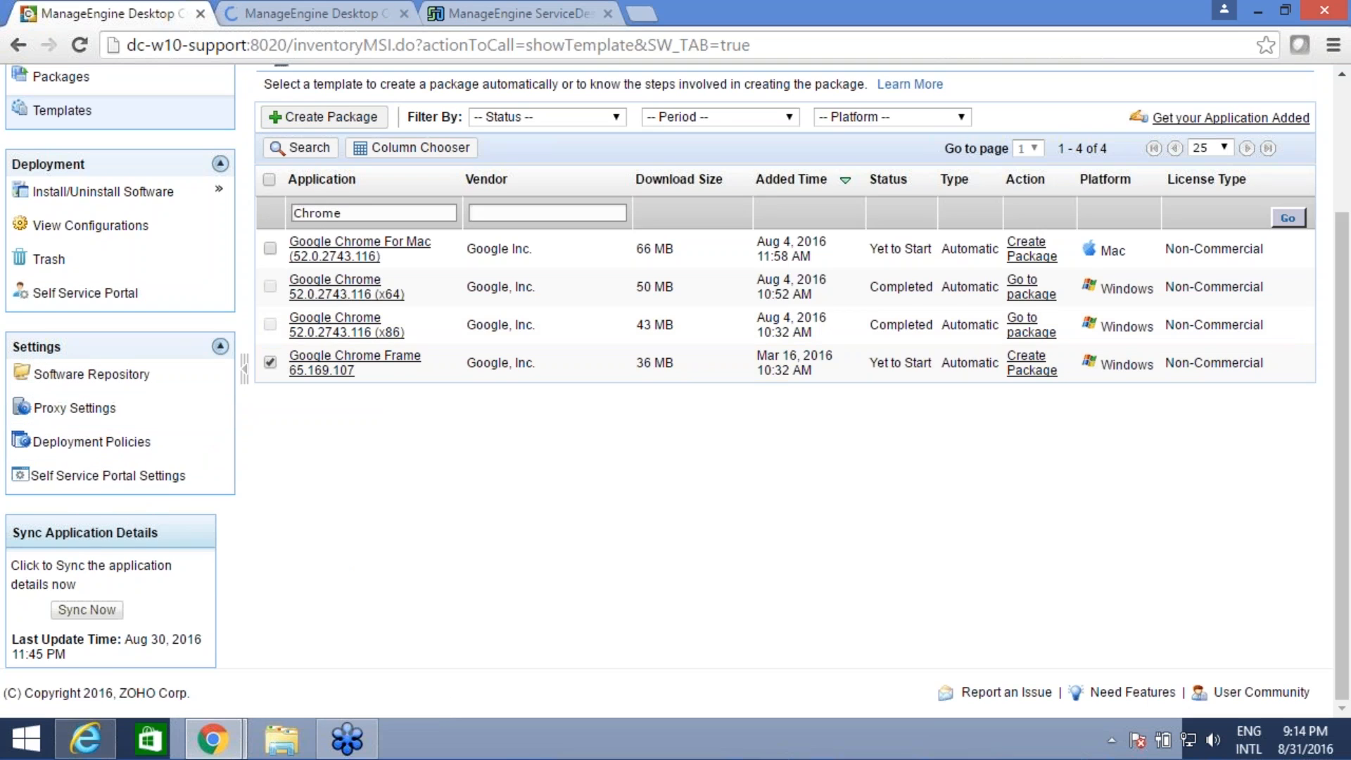
pyautogui.click(296, 14)
pyautogui.moveTo(813, 456)
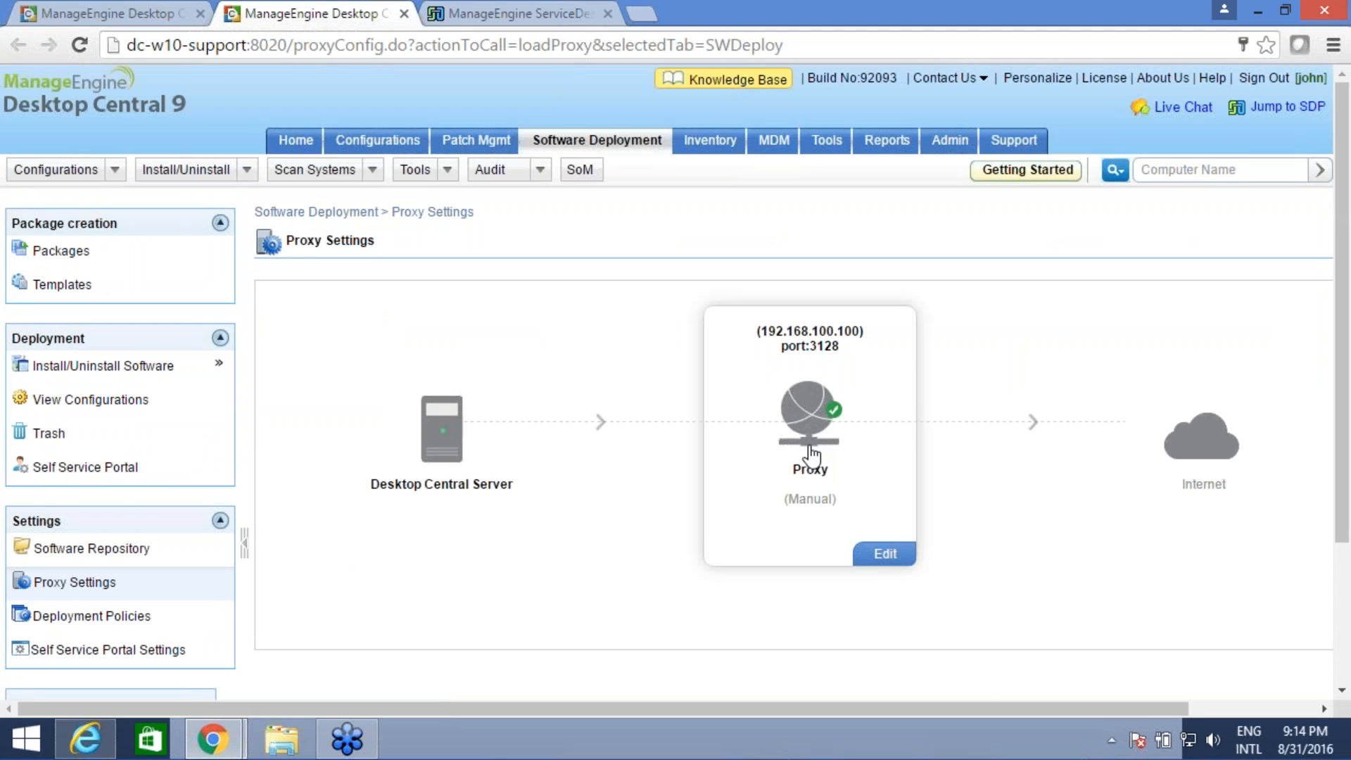
# Step: Review the proxy's connection type options with Configure Manually kept, and show the Desktop Central Server's connectivity details
pyautogui.click(885, 554)
pyautogui.scroll(-3, 934, 563)
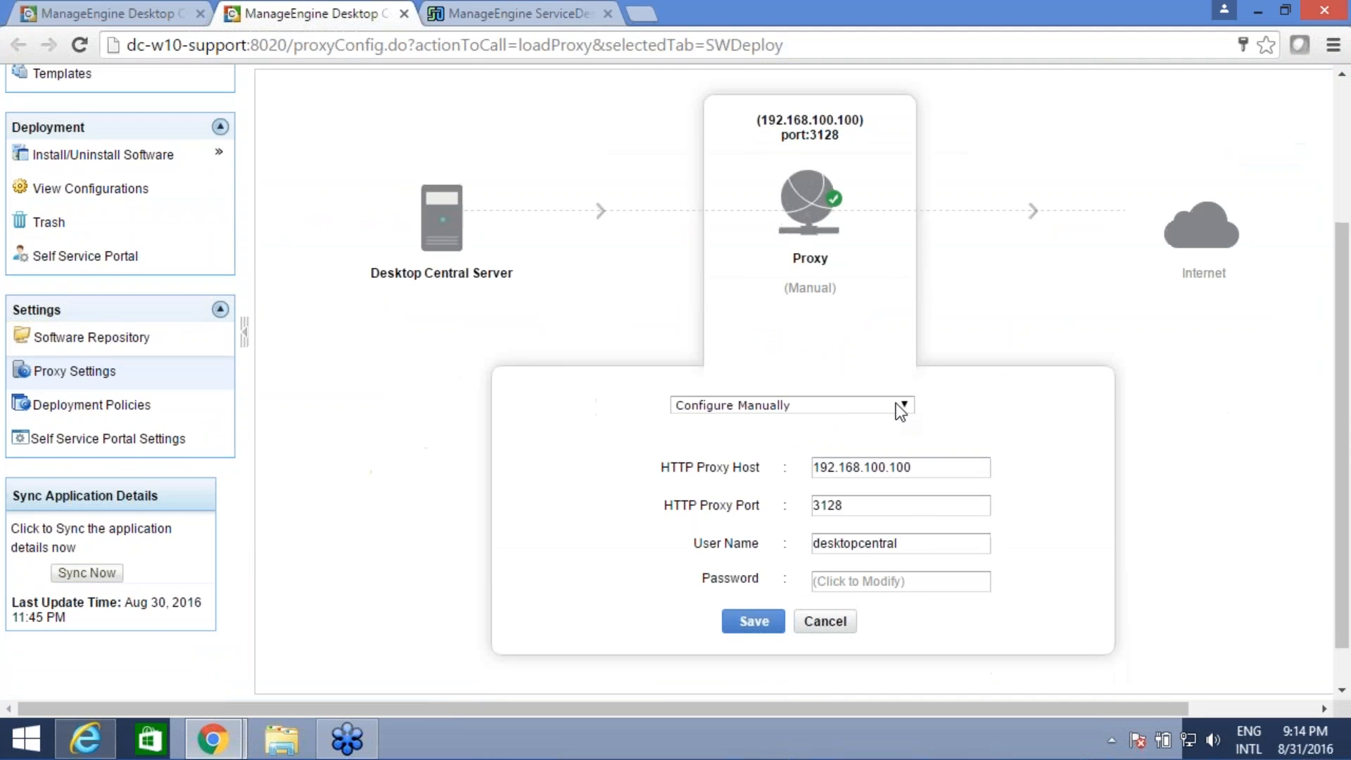
pyautogui.click(901, 408)
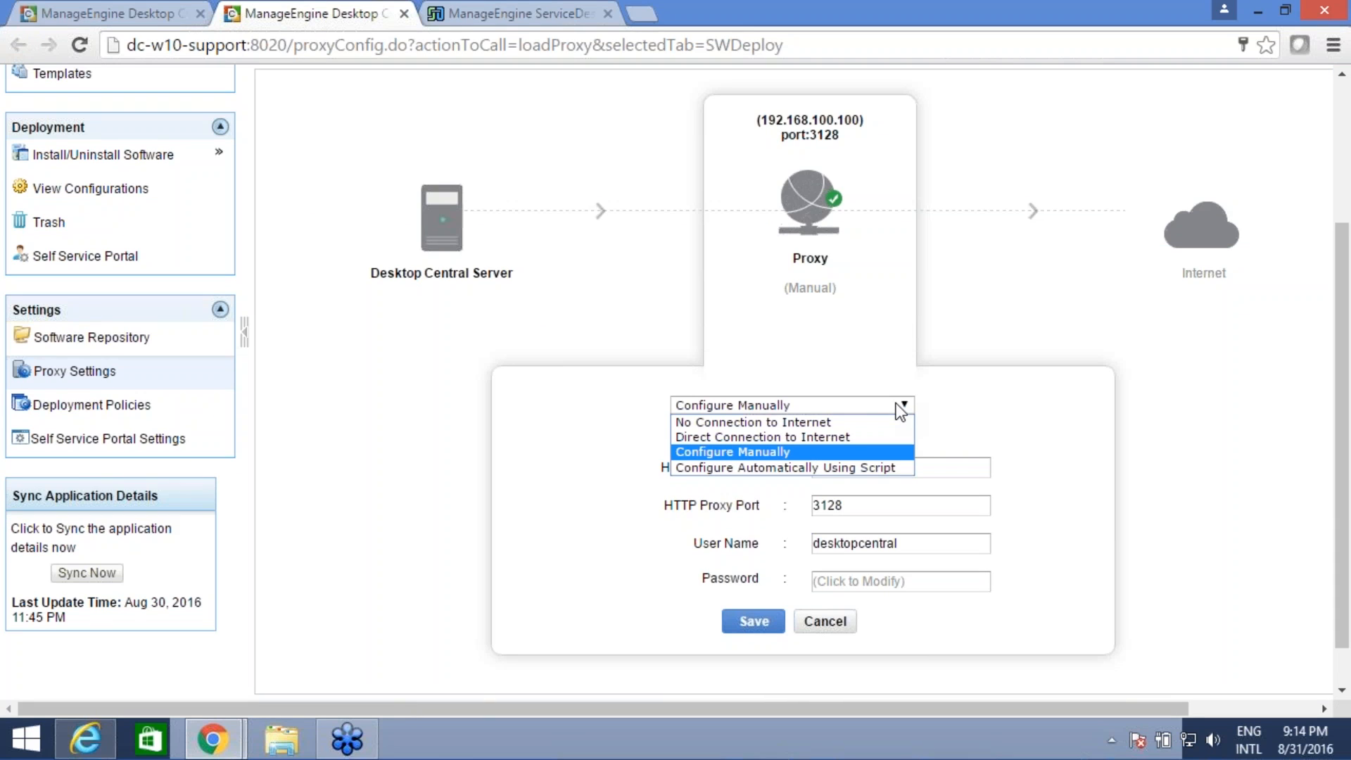
pyautogui.click(836, 453)
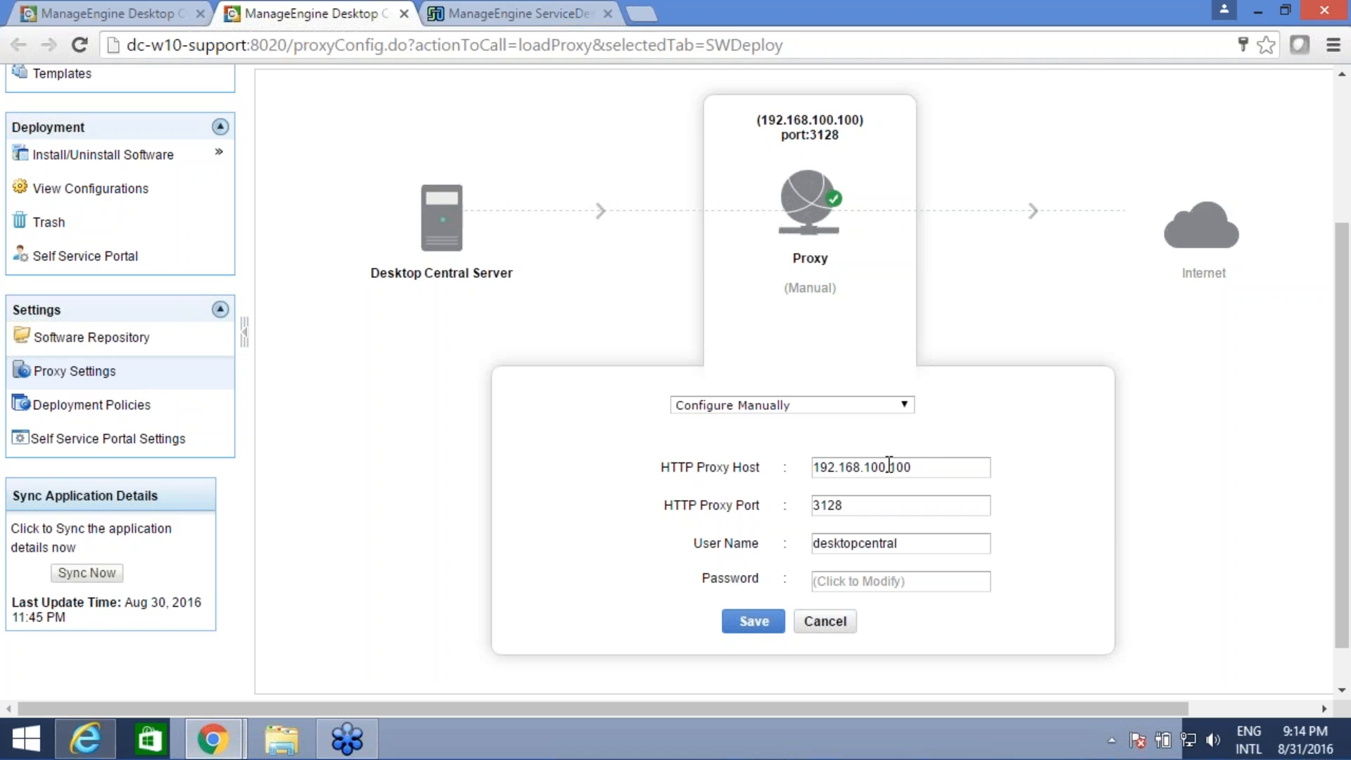
pyautogui.click(904, 408)
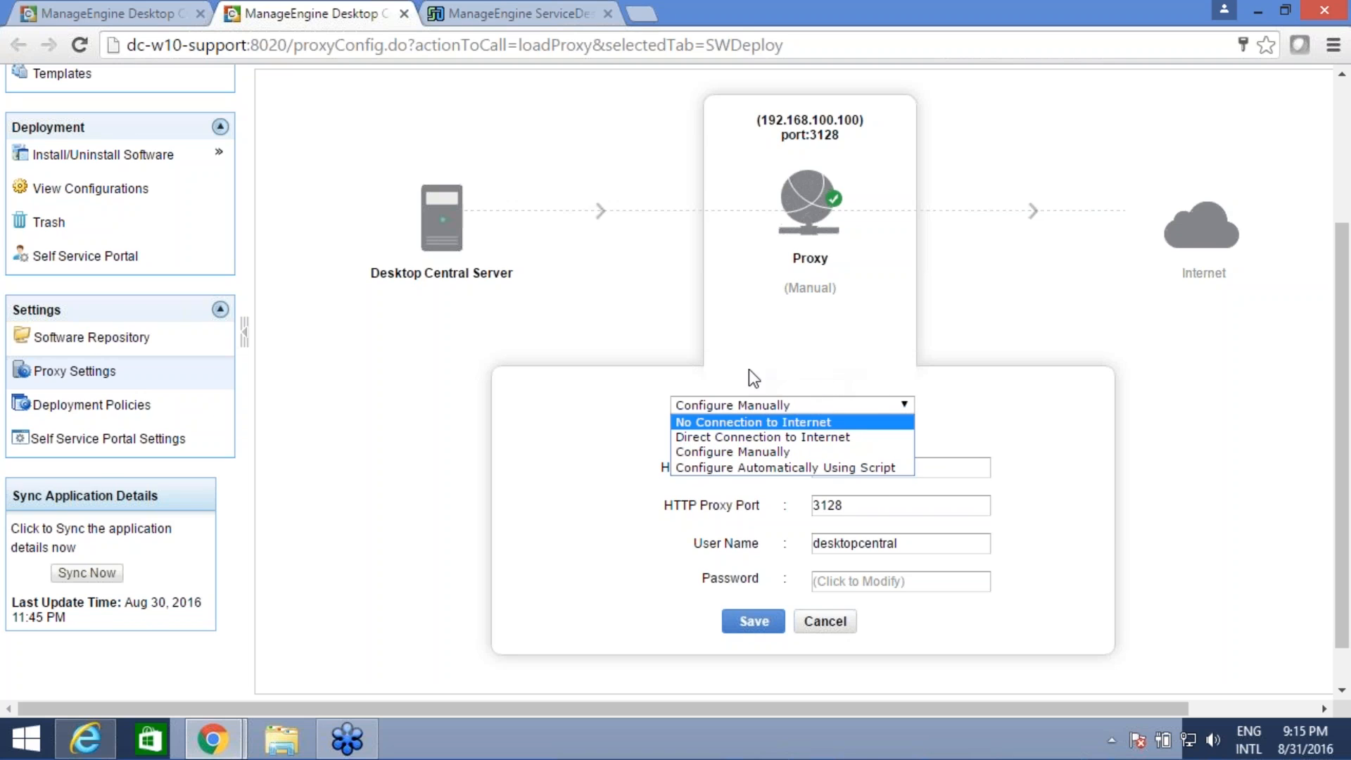
pyautogui.moveTo(510, 291)
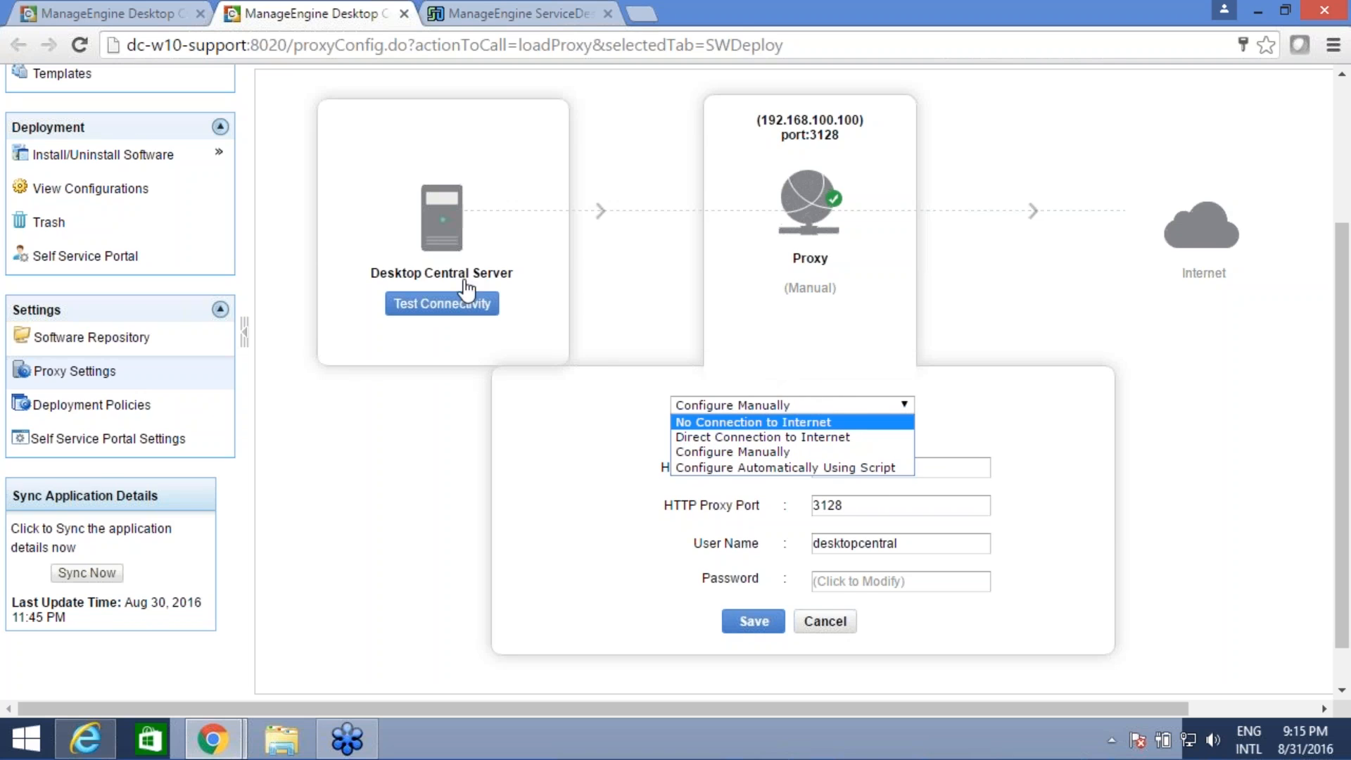
pyautogui.click(522, 253)
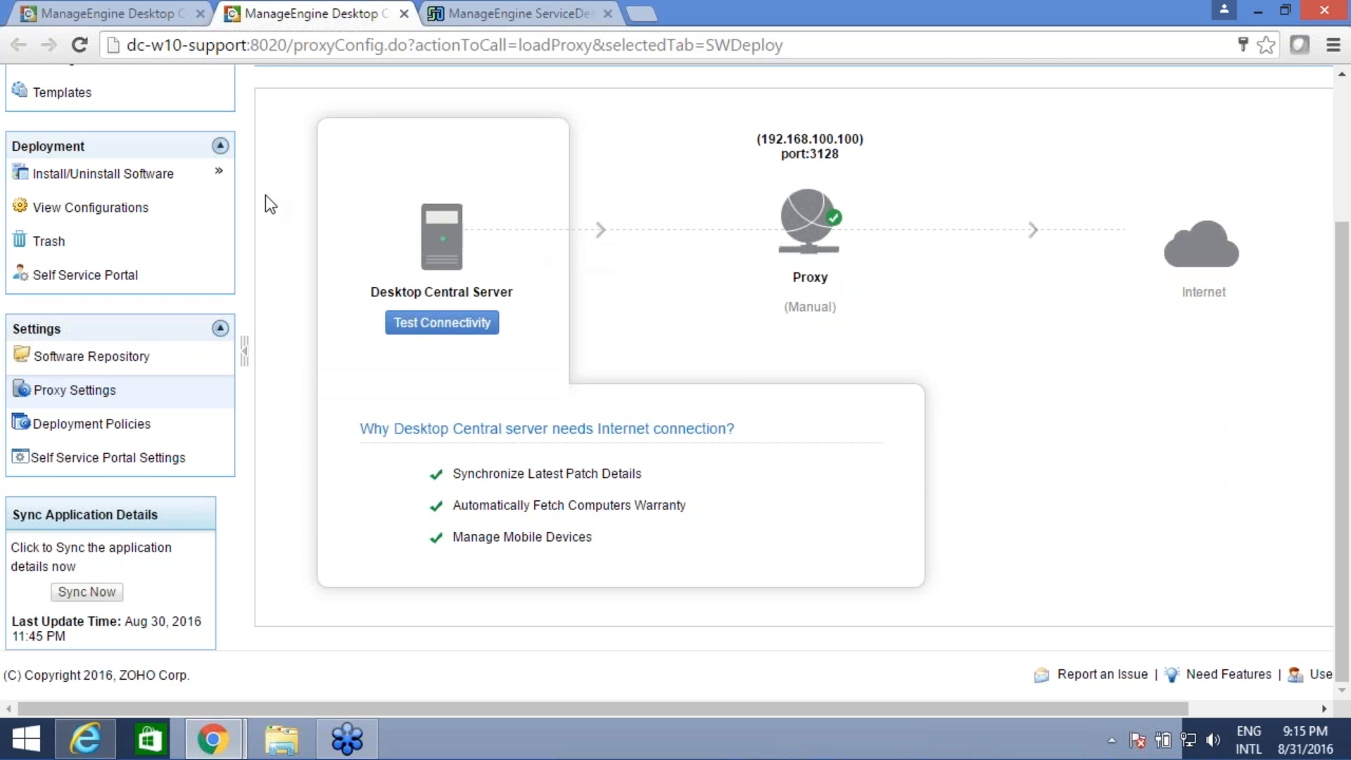
# Step: Return to the template list's browser tab and search the software packages for Chrome
pyautogui.click(142, 10)
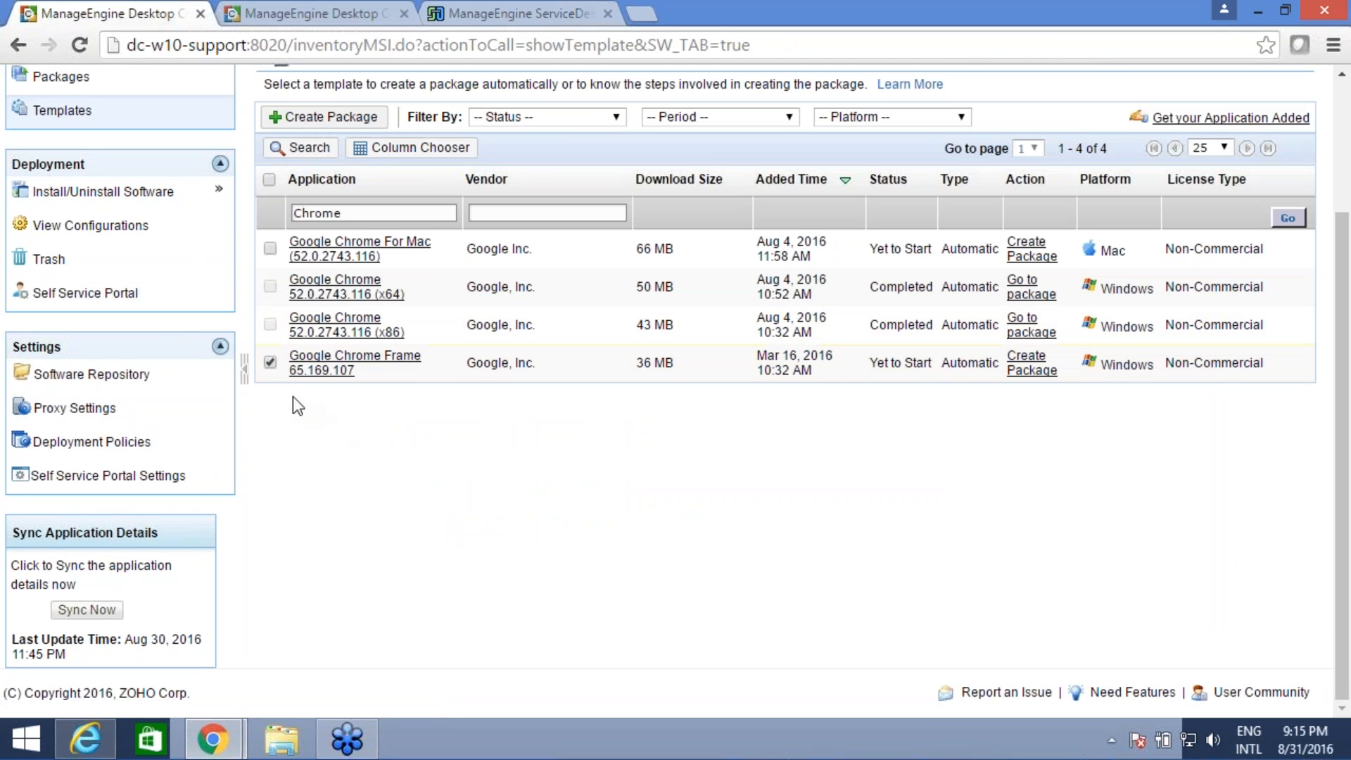
pyautogui.click(270, 363)
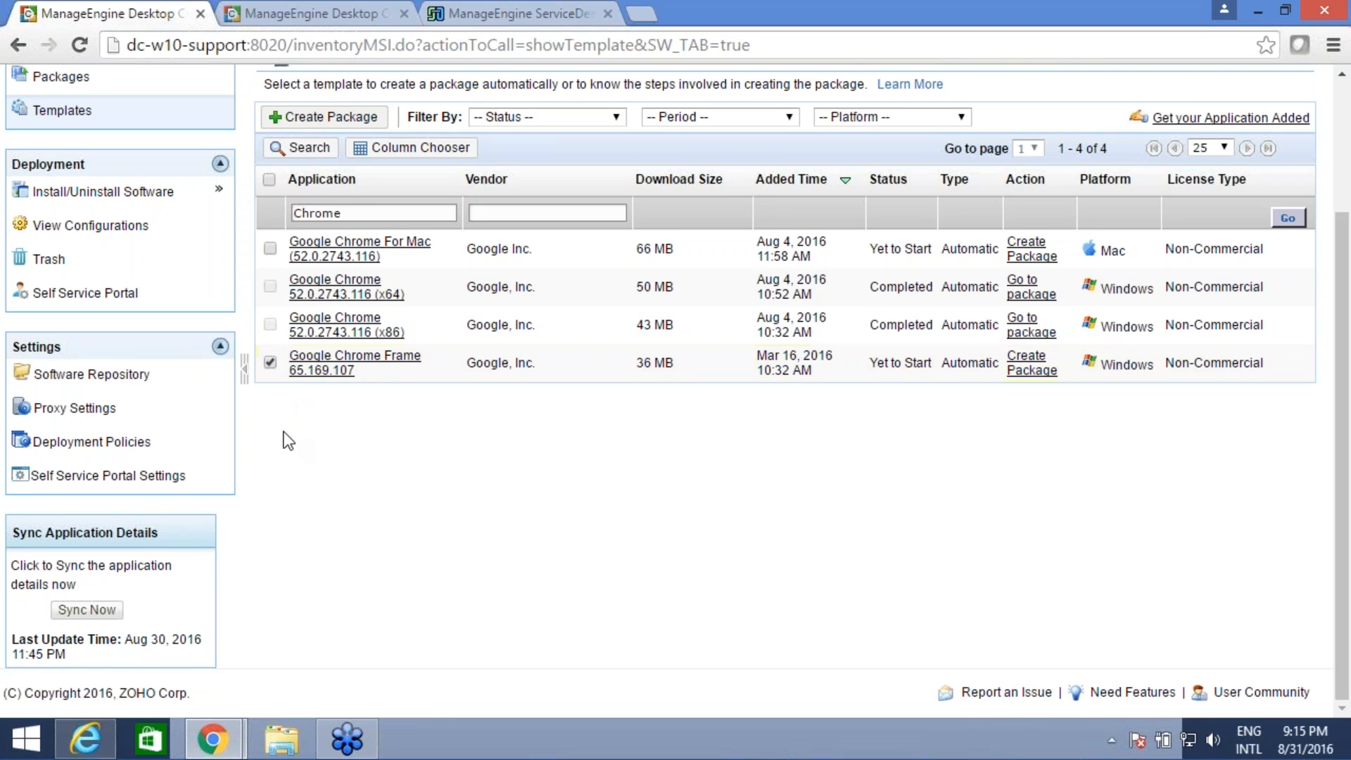
pyautogui.scroll(3, 286, 437)
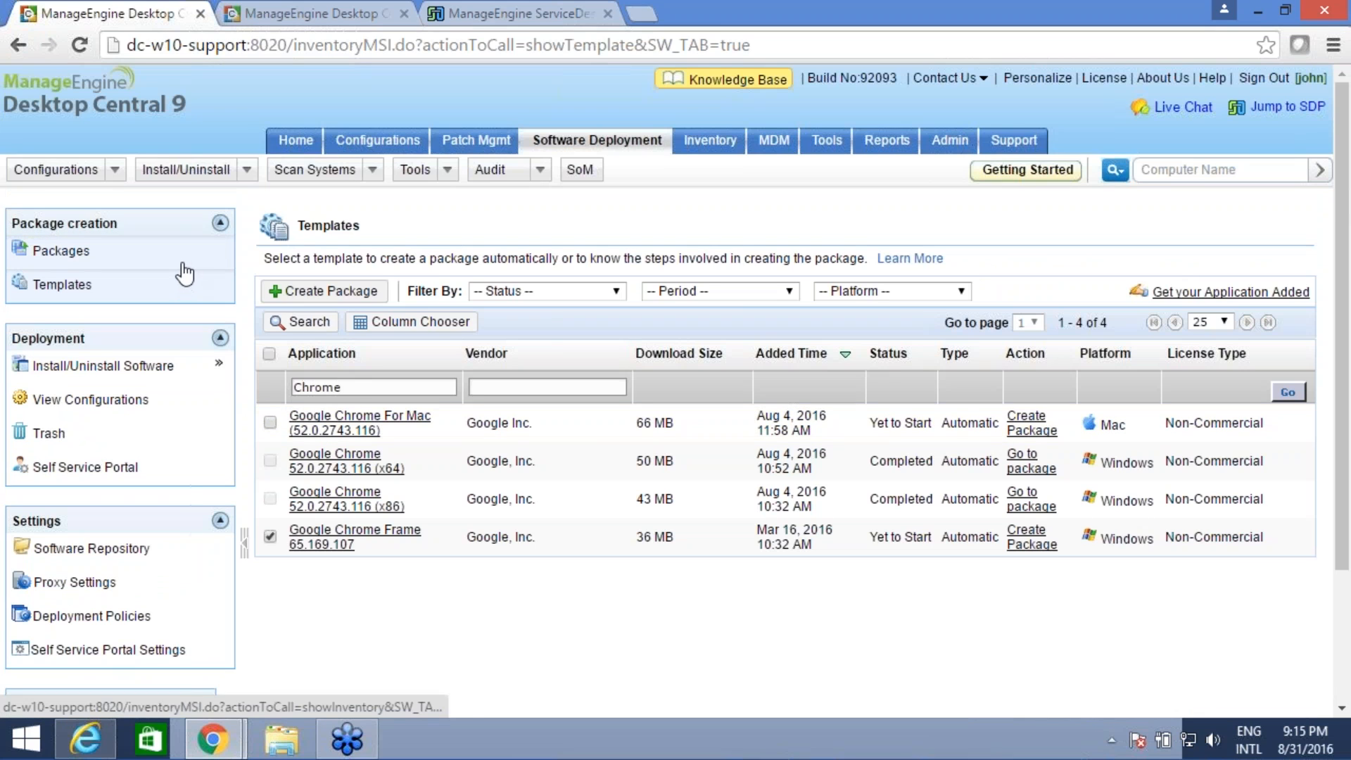
pyautogui.click(184, 260)
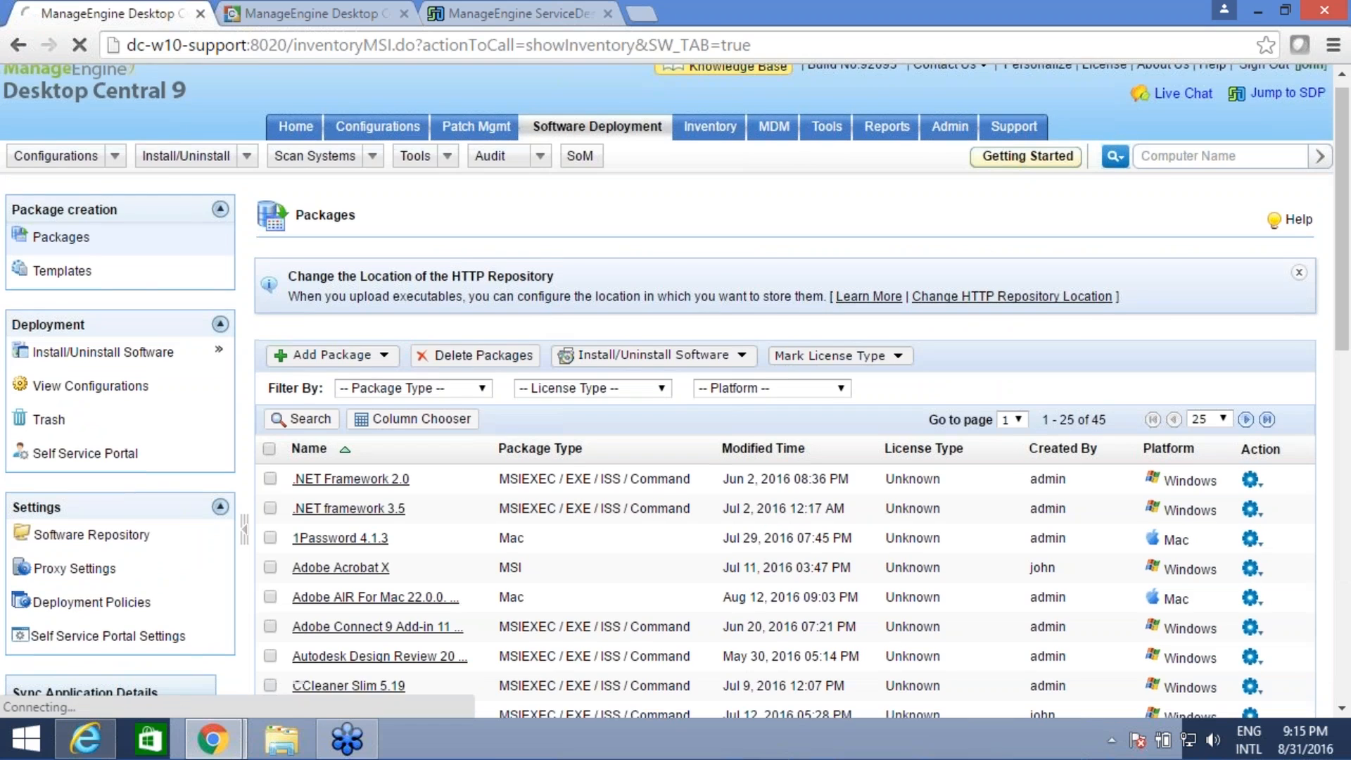
pyautogui.scroll(-3, 440, 269)
pyautogui.click(307, 223)
pyautogui.click(336, 280)
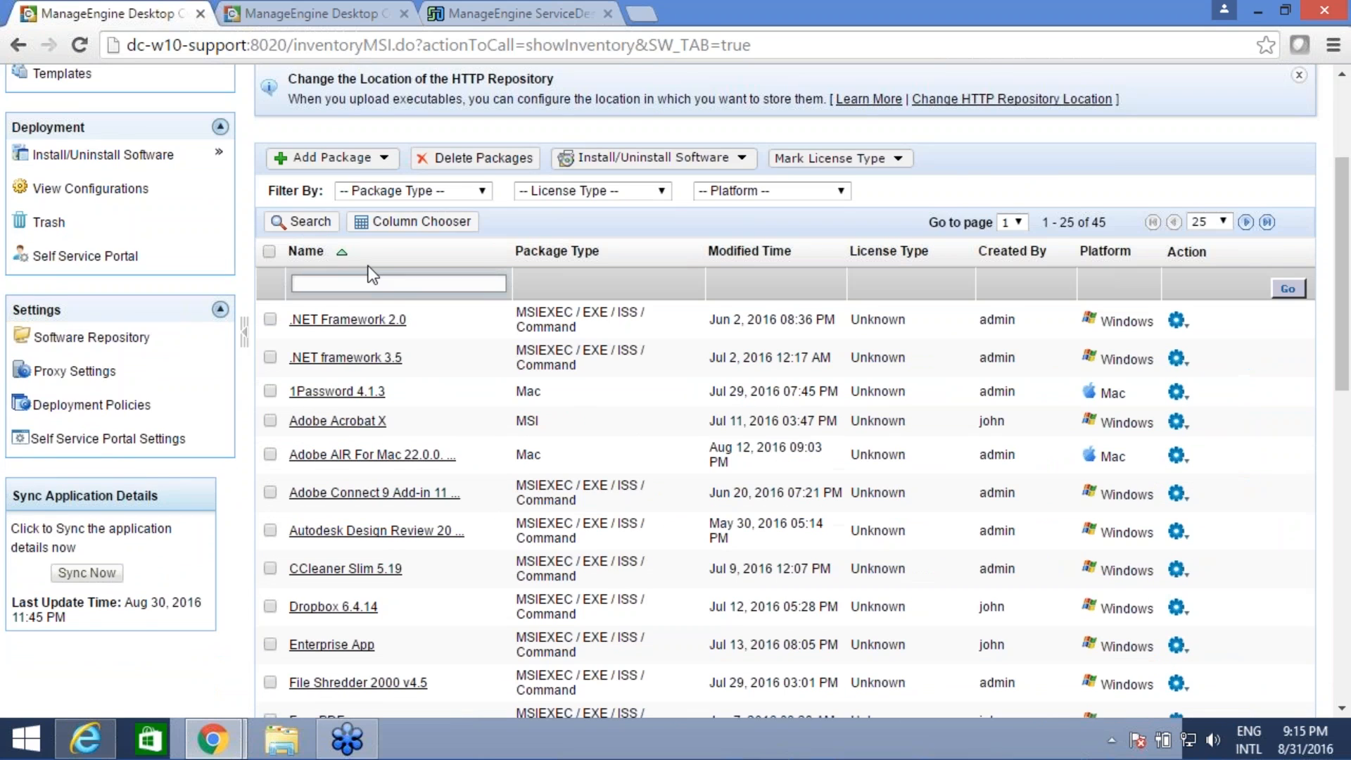
pyautogui.write('Chrome')
pyautogui.press('Return')
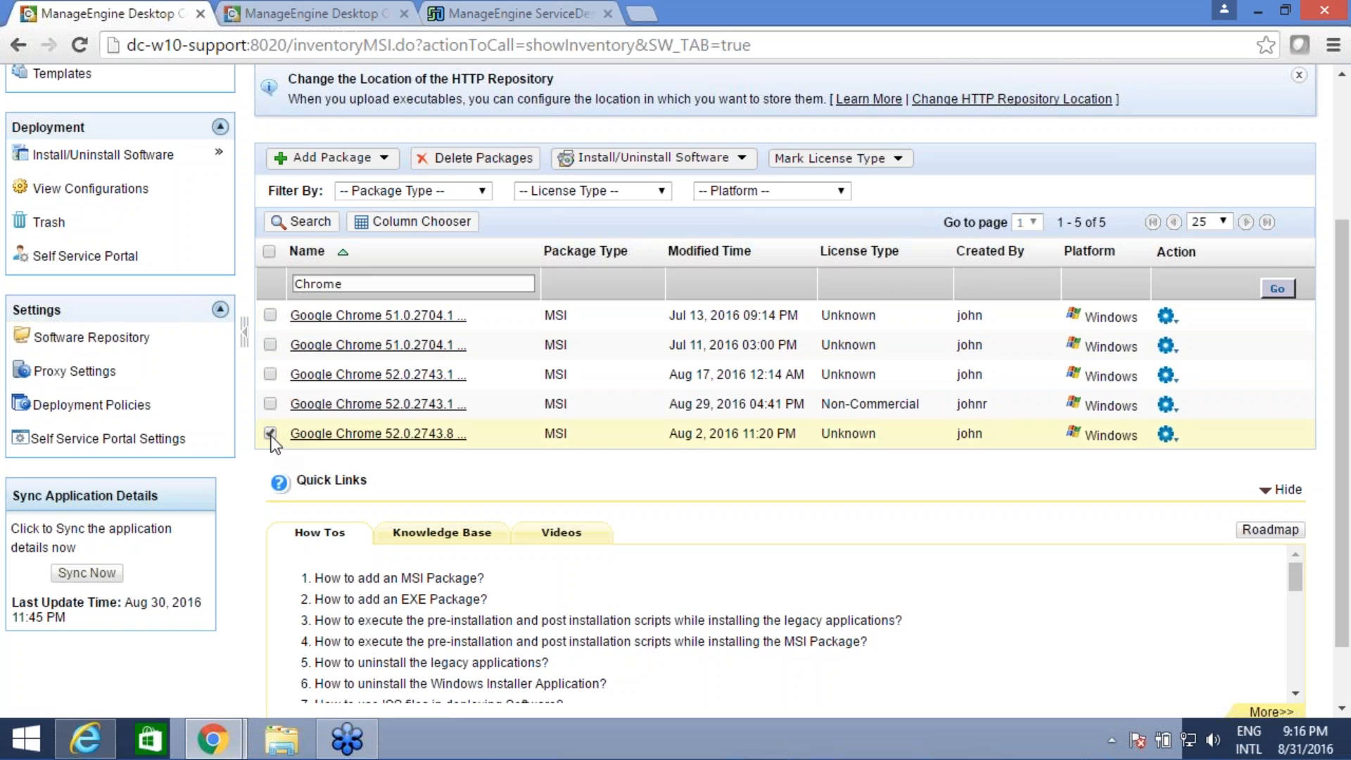
# Step: Show the Windows and Mac install/uninstall configuration options for the selected Google Chrome 52.0.2743.8 package
pyautogui.click(698, 157)
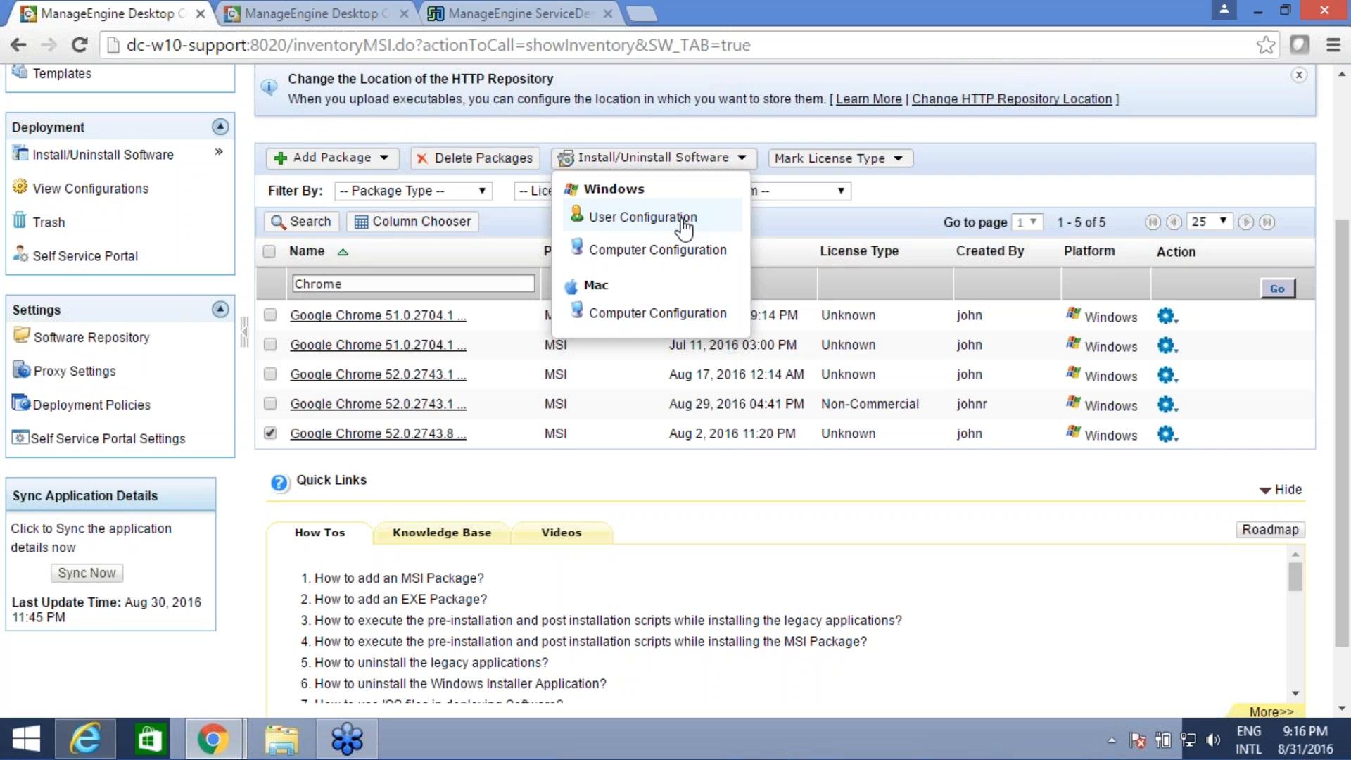
pyautogui.click(703, 252)
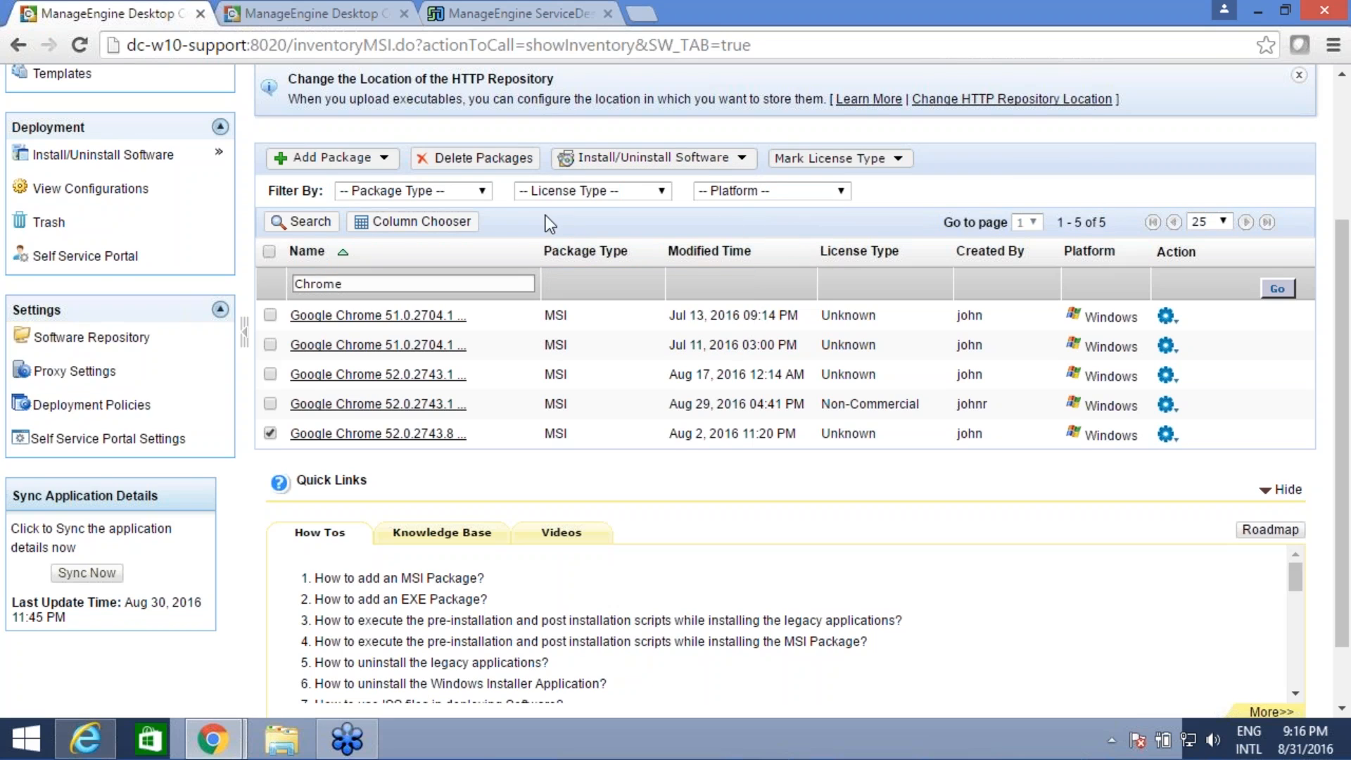
# Step: View all software configurations and highlight the name of the Chrome_Deployment configuration
pyautogui.click(130, 190)
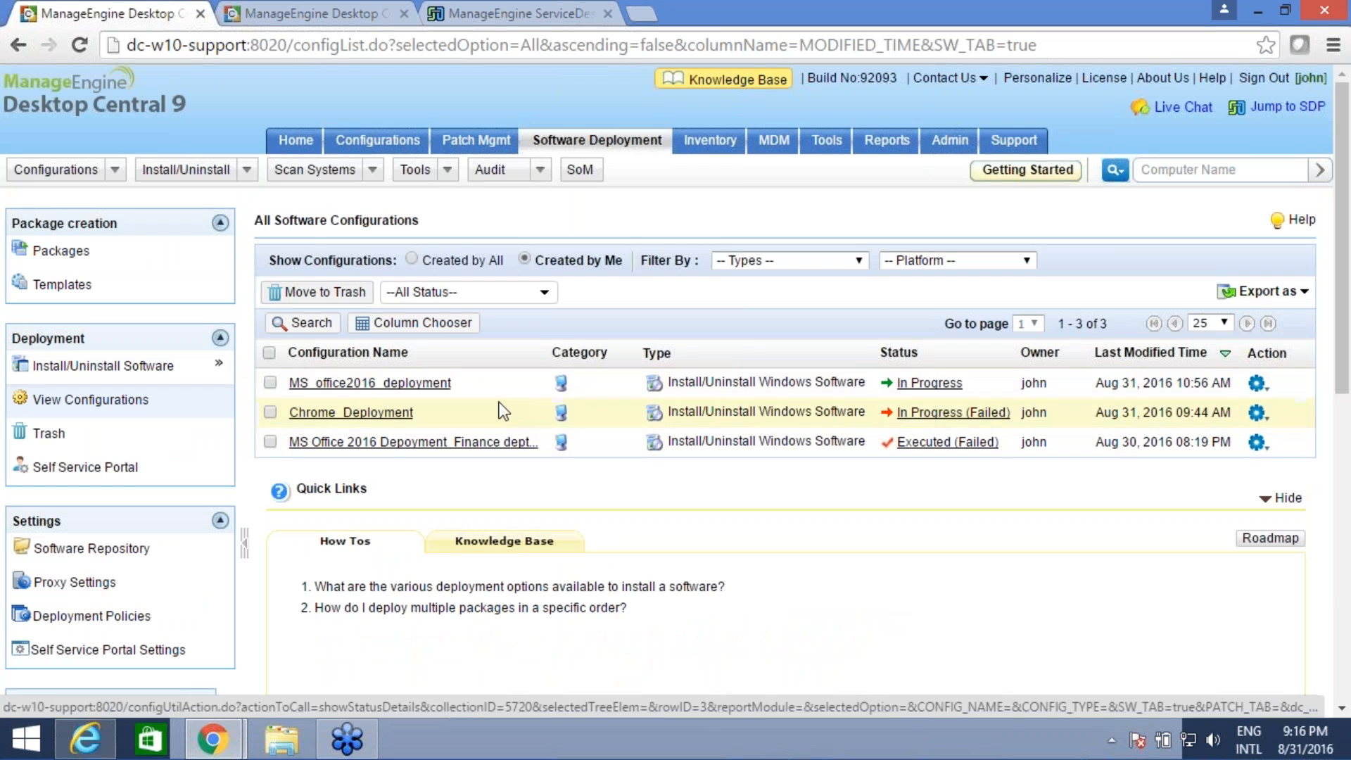
pyautogui.moveTo(440, 420); pyautogui.dragTo(290, 415)
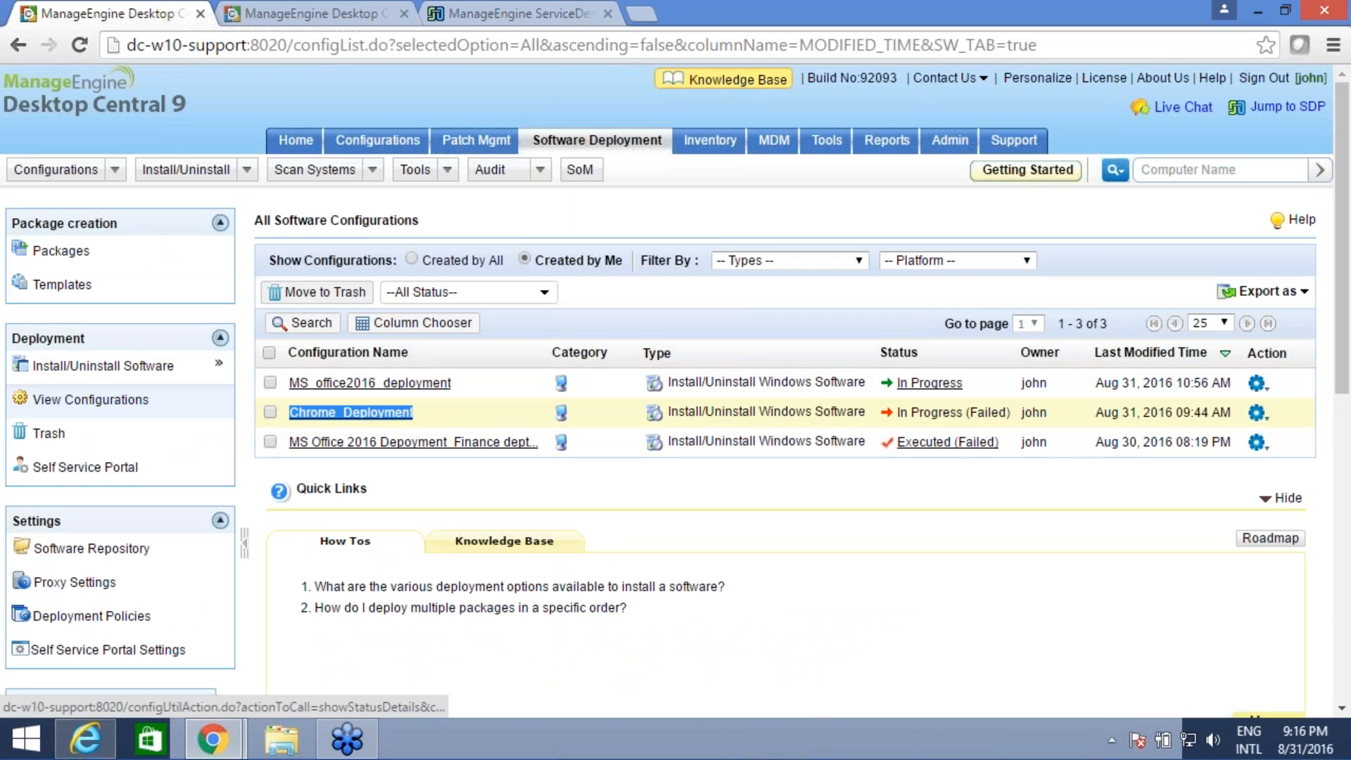
# Step: Open the Chrome_Deployment configuration for modification and highlight its name and description
pyautogui.click(1258, 415)
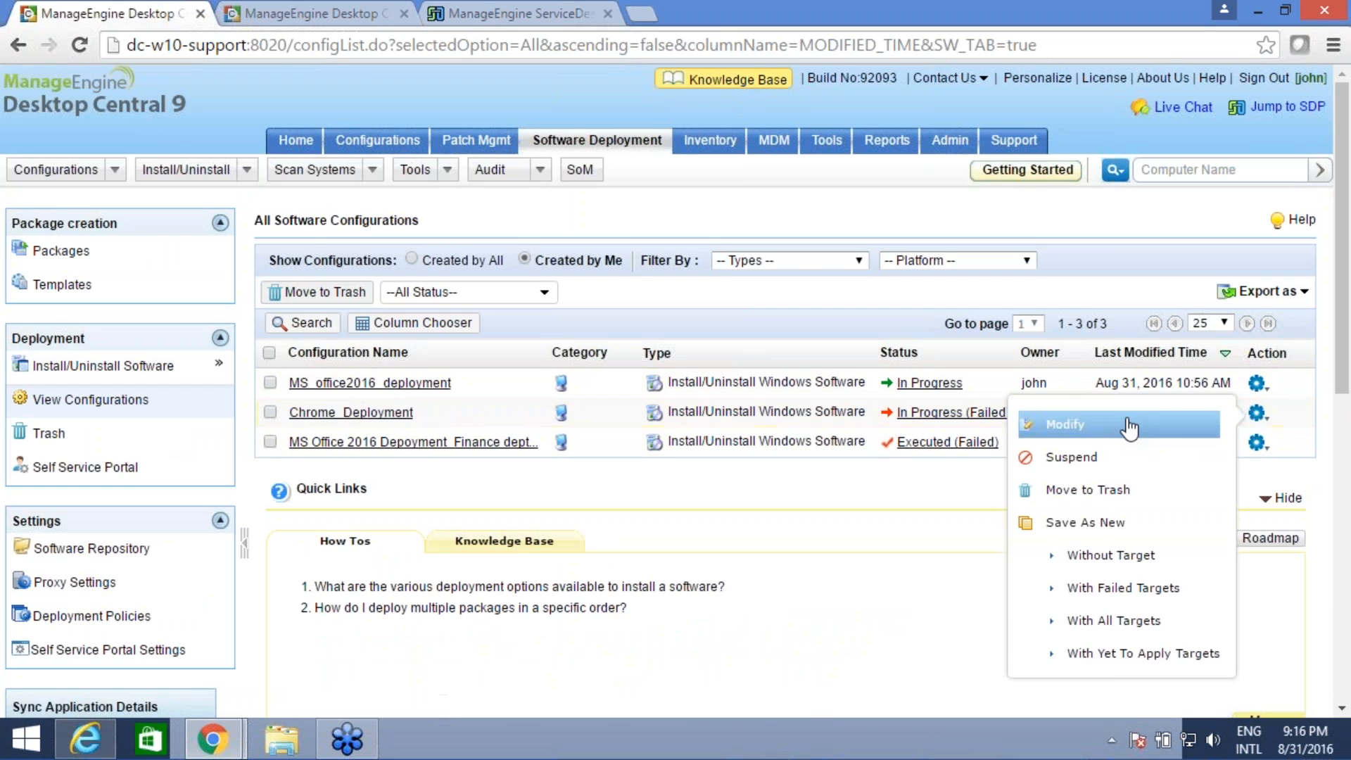
pyautogui.click(1073, 423)
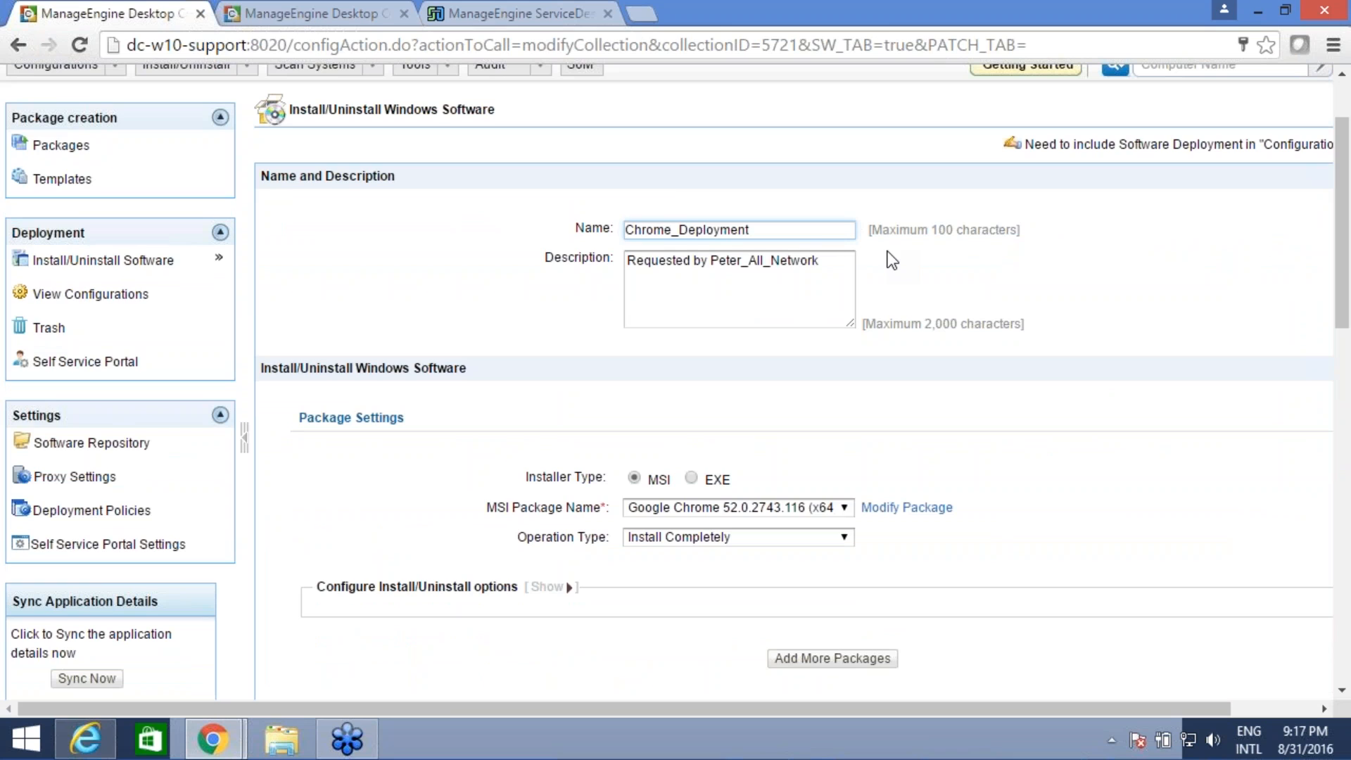
pyautogui.doubleClick(774, 224)
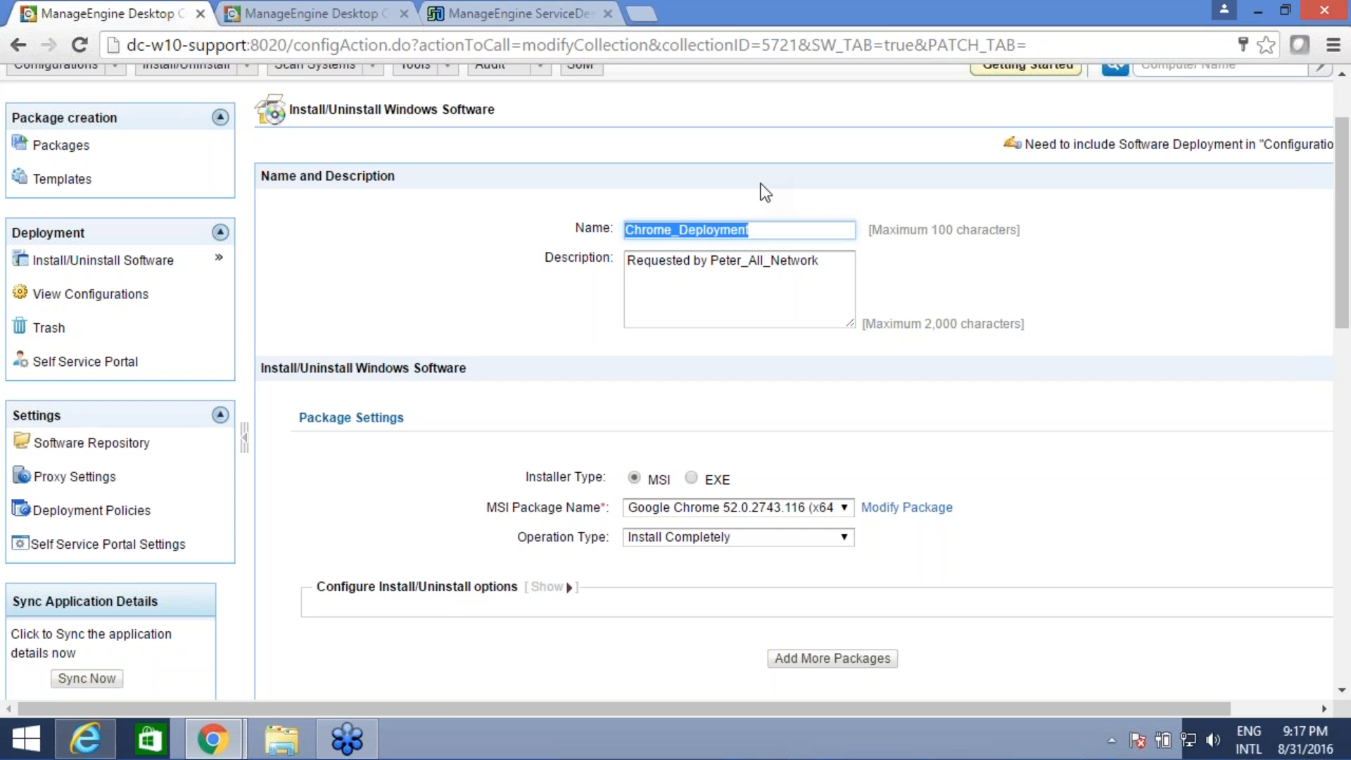
pyautogui.moveTo(820, 278); pyautogui.dragTo(625, 275)
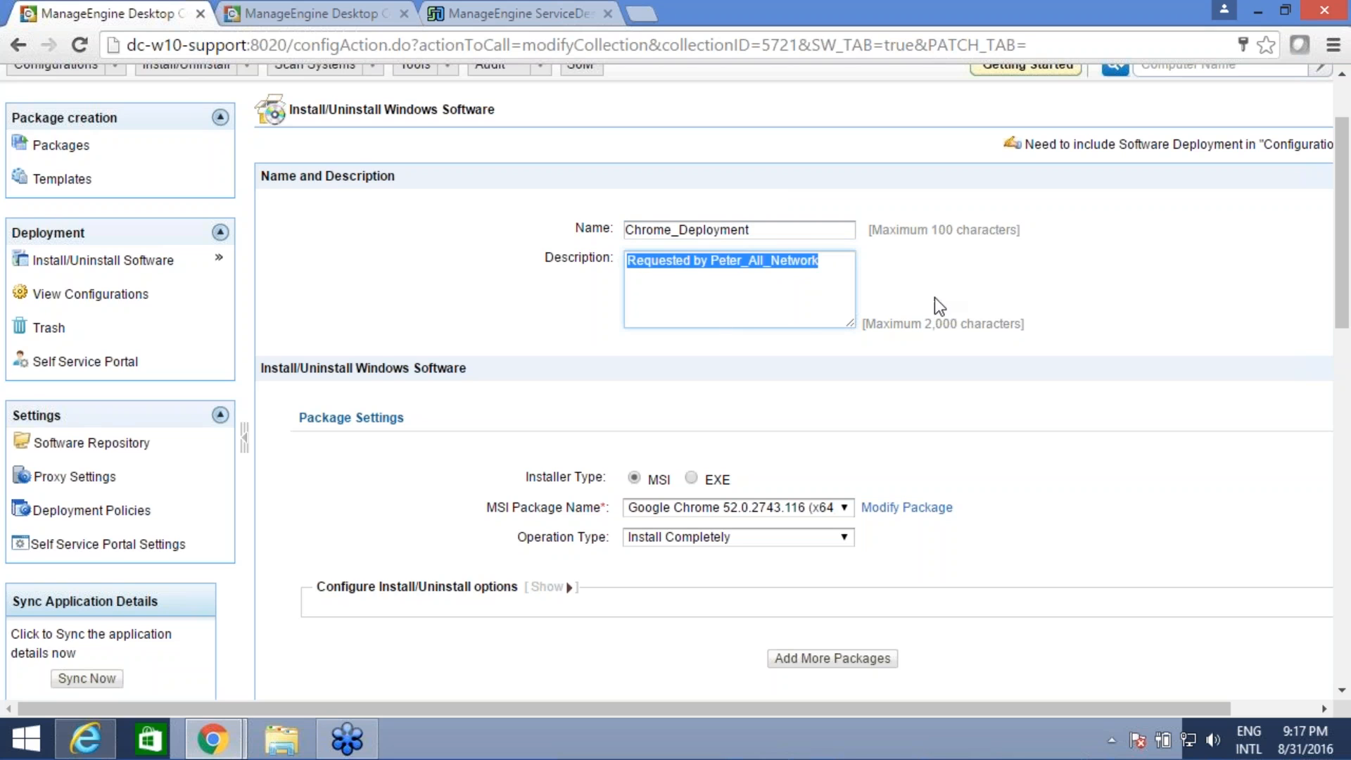
# Step: Review the operation types available for the Chrome MSI package, keeping Install Completely
pyautogui.scroll(-3, 934, 290)
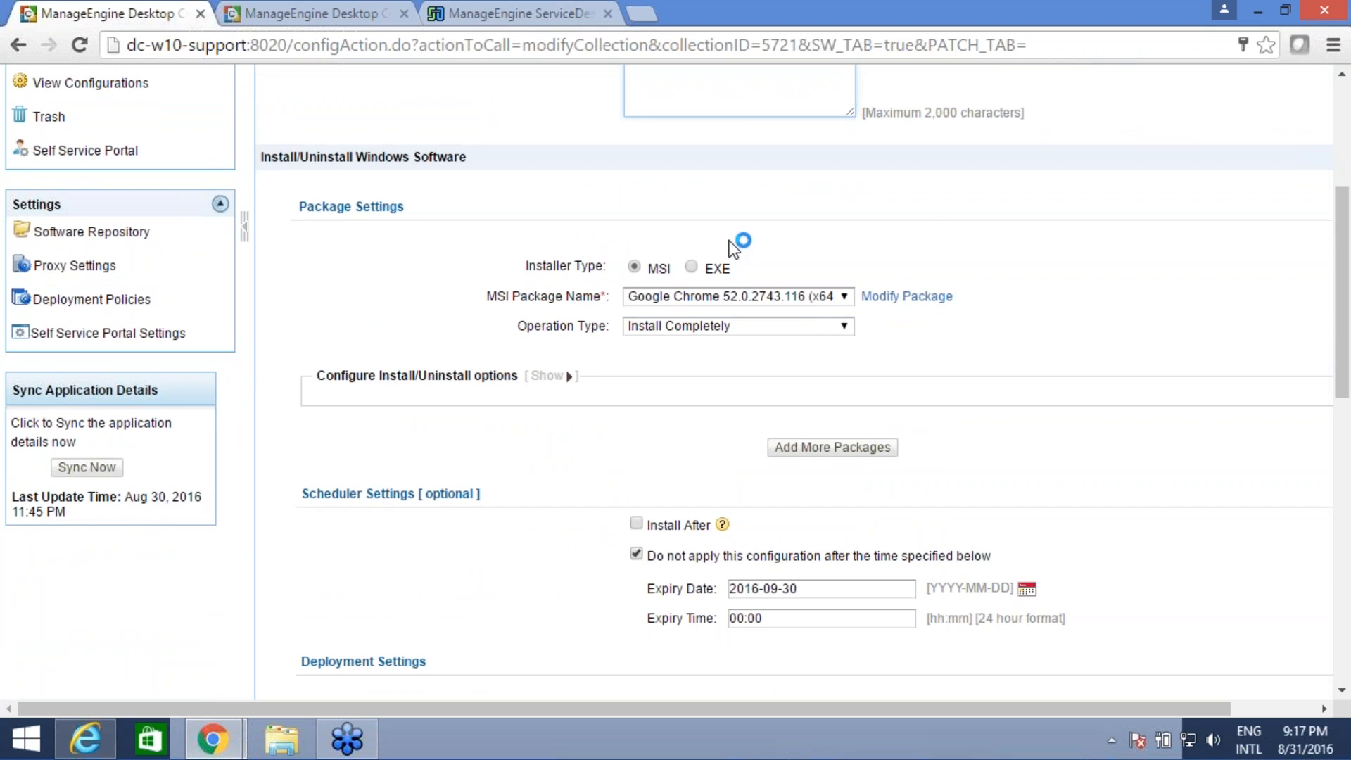
pyautogui.click(842, 329)
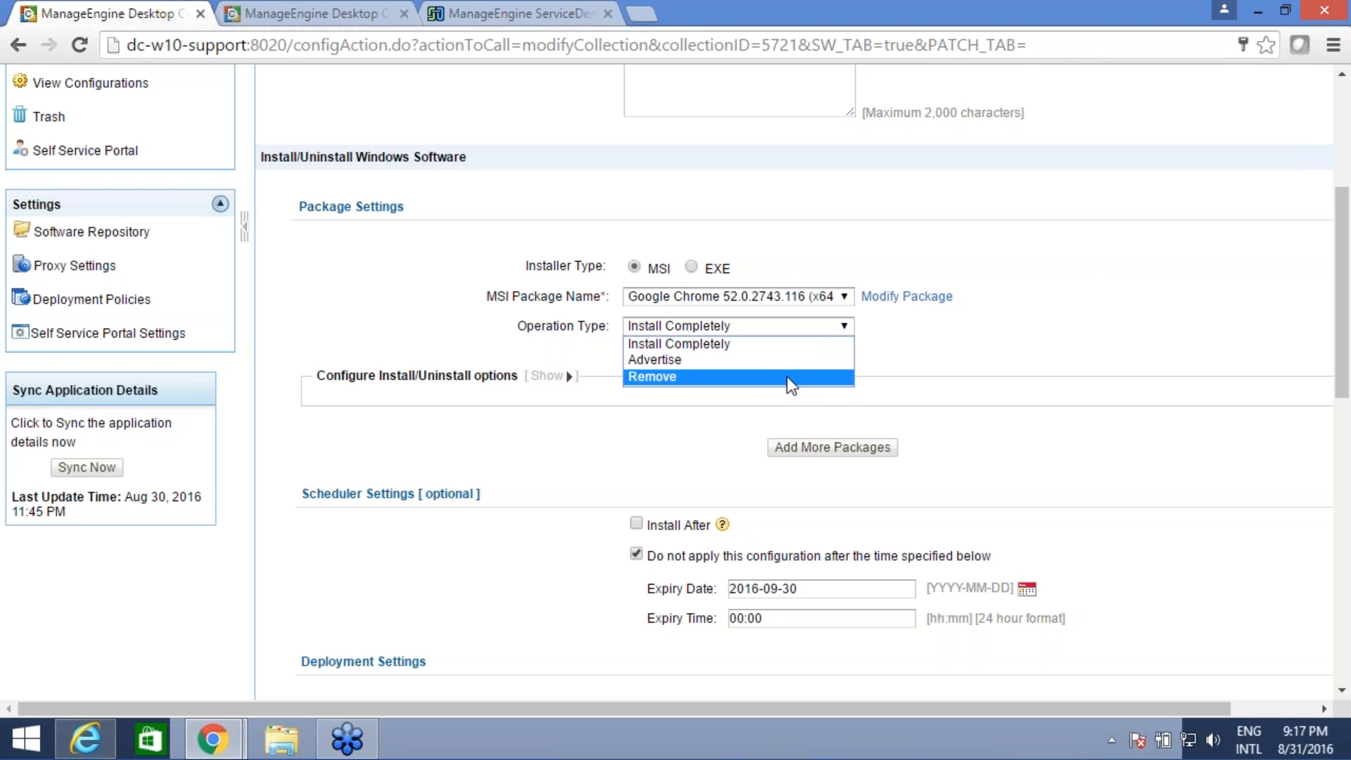
pyautogui.click(963, 361)
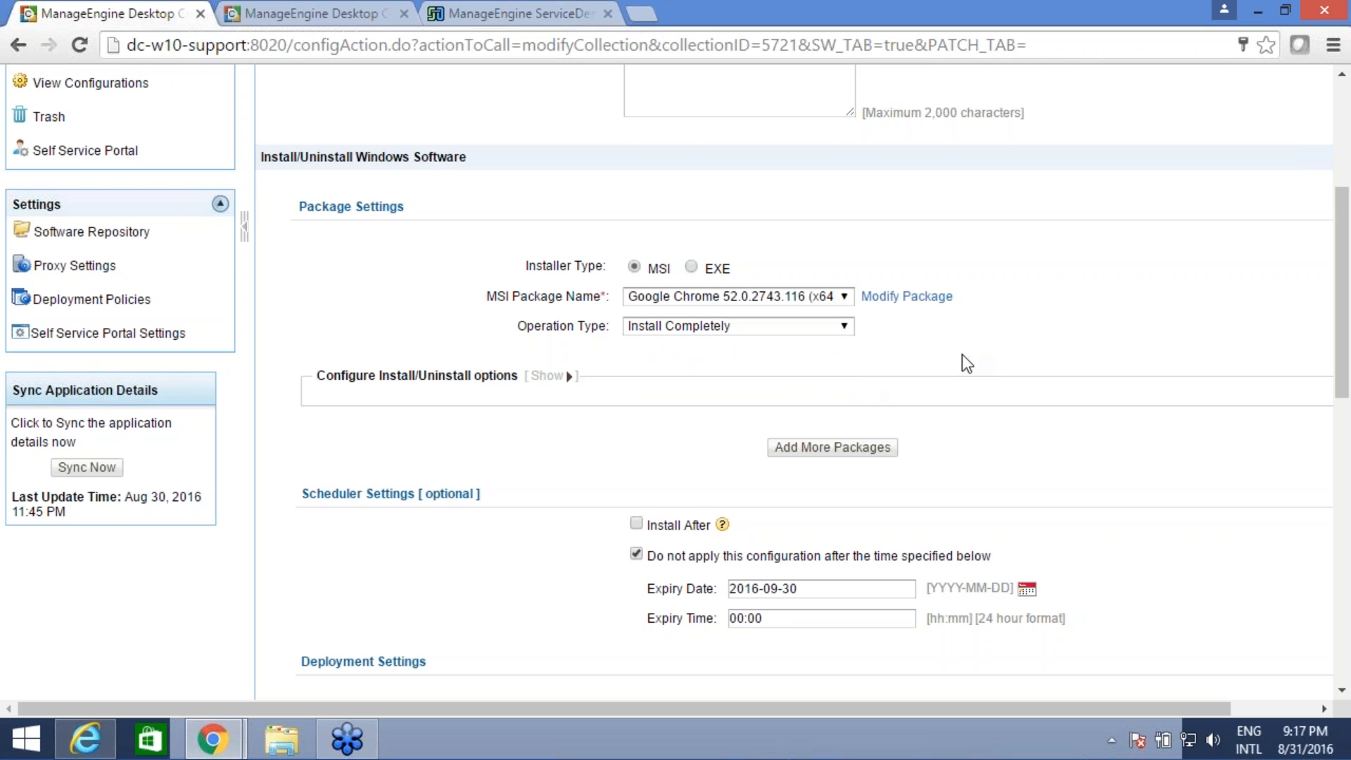
pyautogui.scroll(-2, 957, 362)
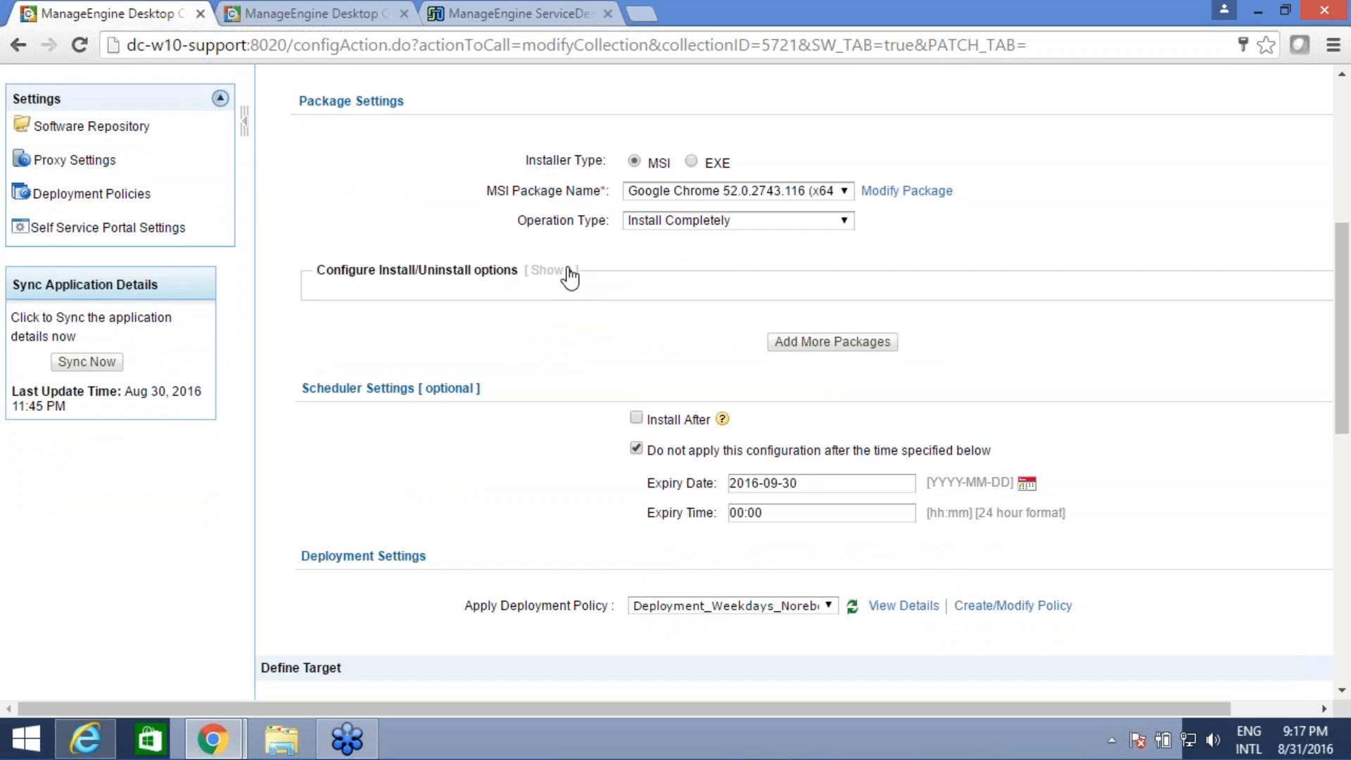
# Step: Expand the install/uninstall options and compare Run As User with System User, keeping System User with user interaction disallowed
pyautogui.click(555, 271)
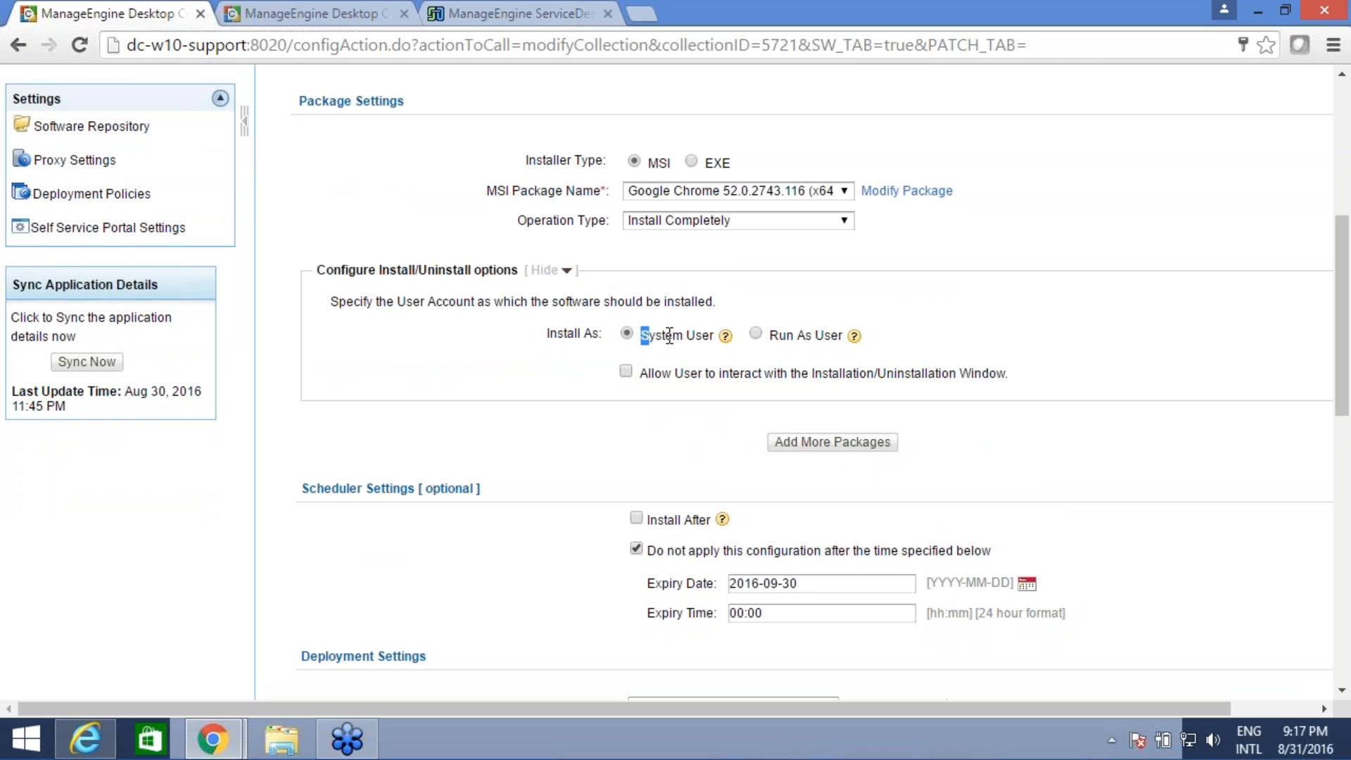
pyautogui.moveTo(642, 337); pyautogui.dragTo(740, 340)
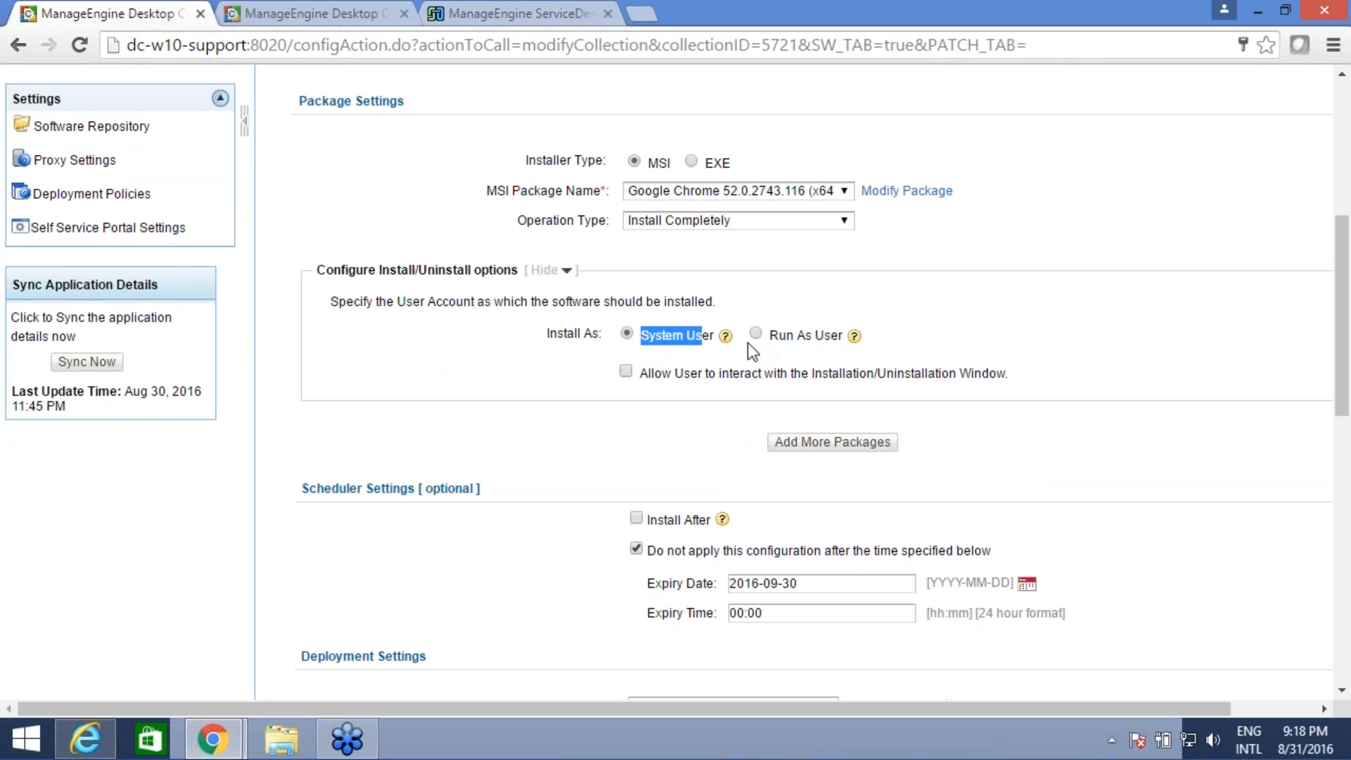
pyautogui.click(761, 336)
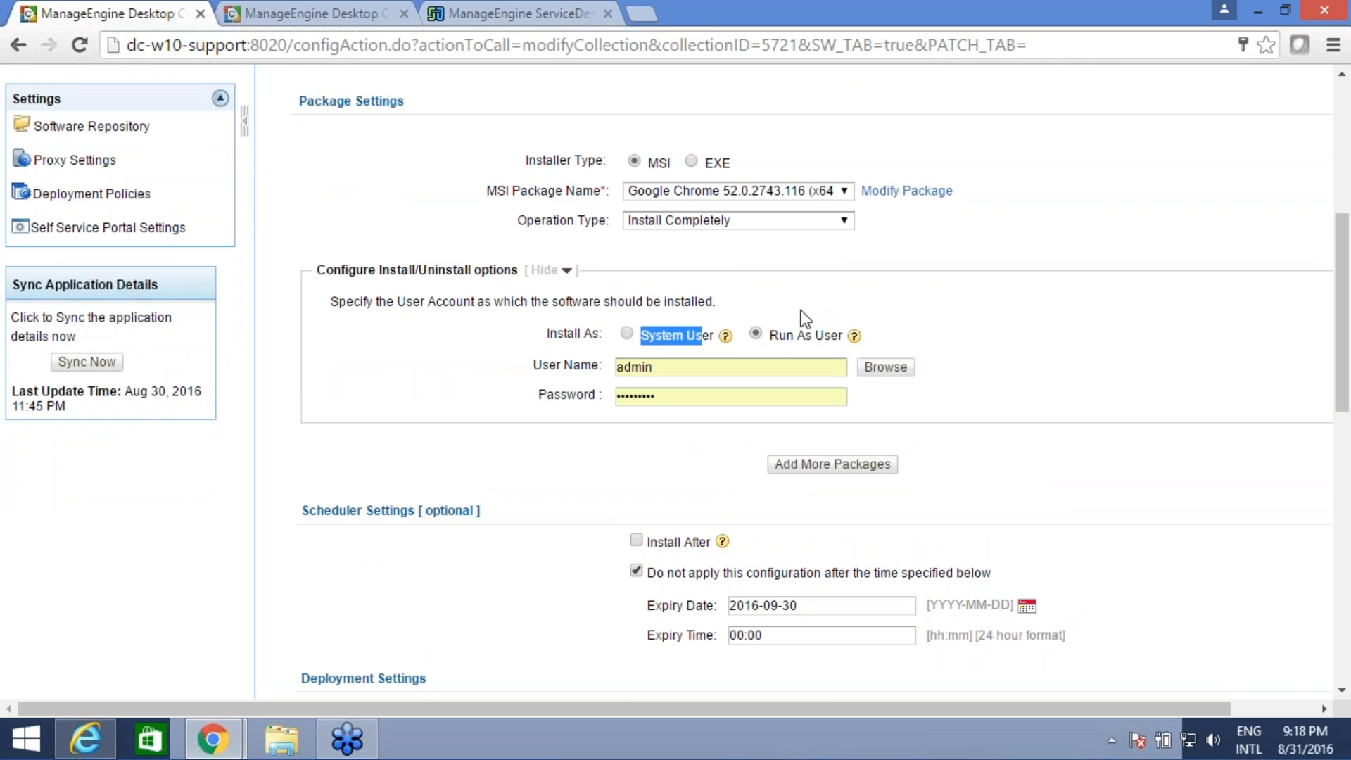
pyautogui.scroll(-2, 808, 302)
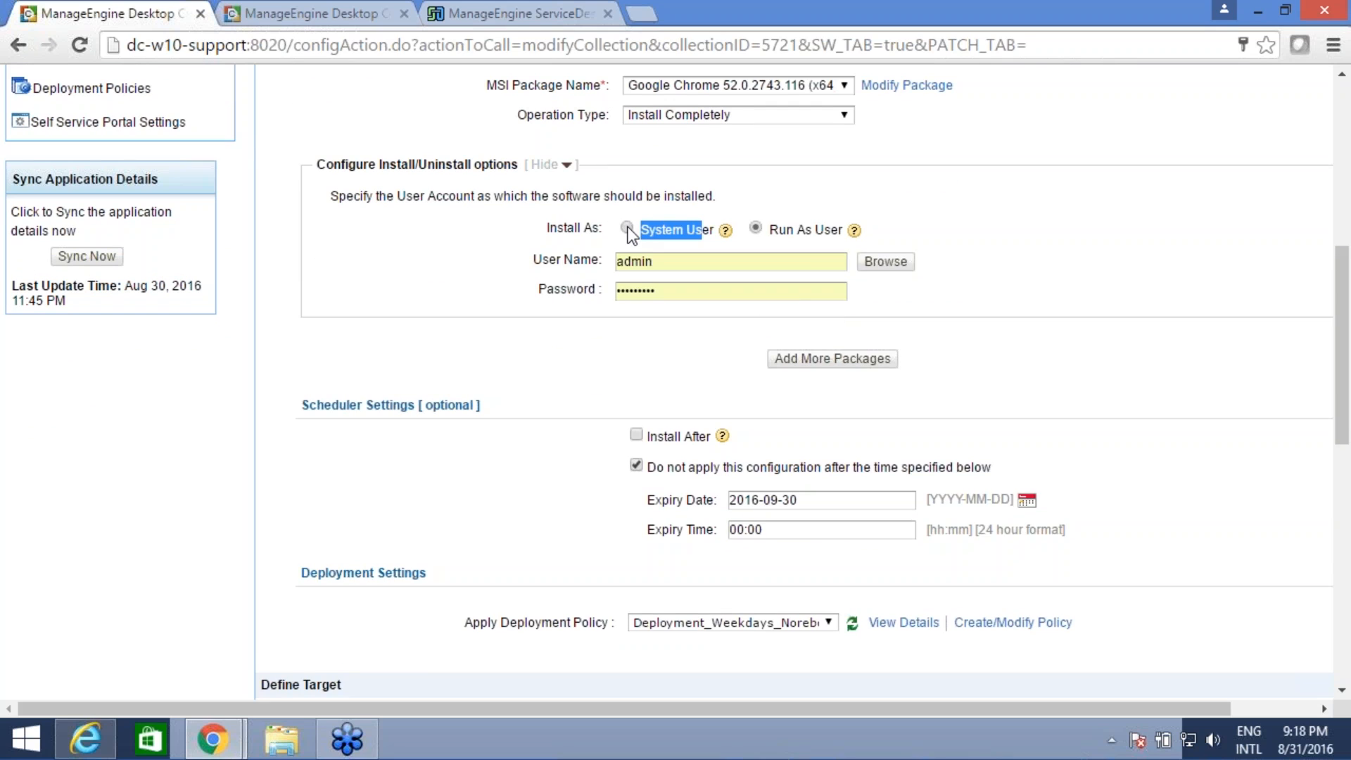
pyautogui.click(627, 228)
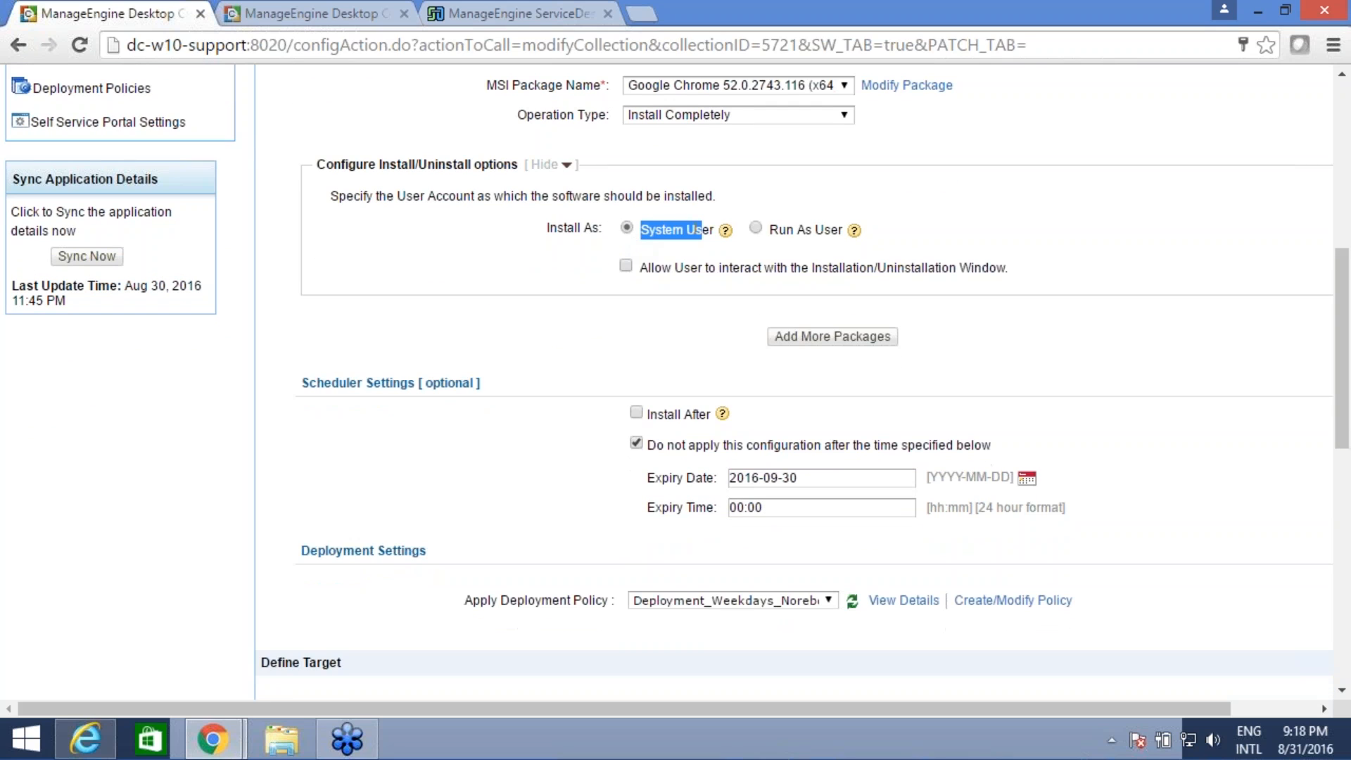
pyautogui.click(625, 271)
pyautogui.click(626, 266)
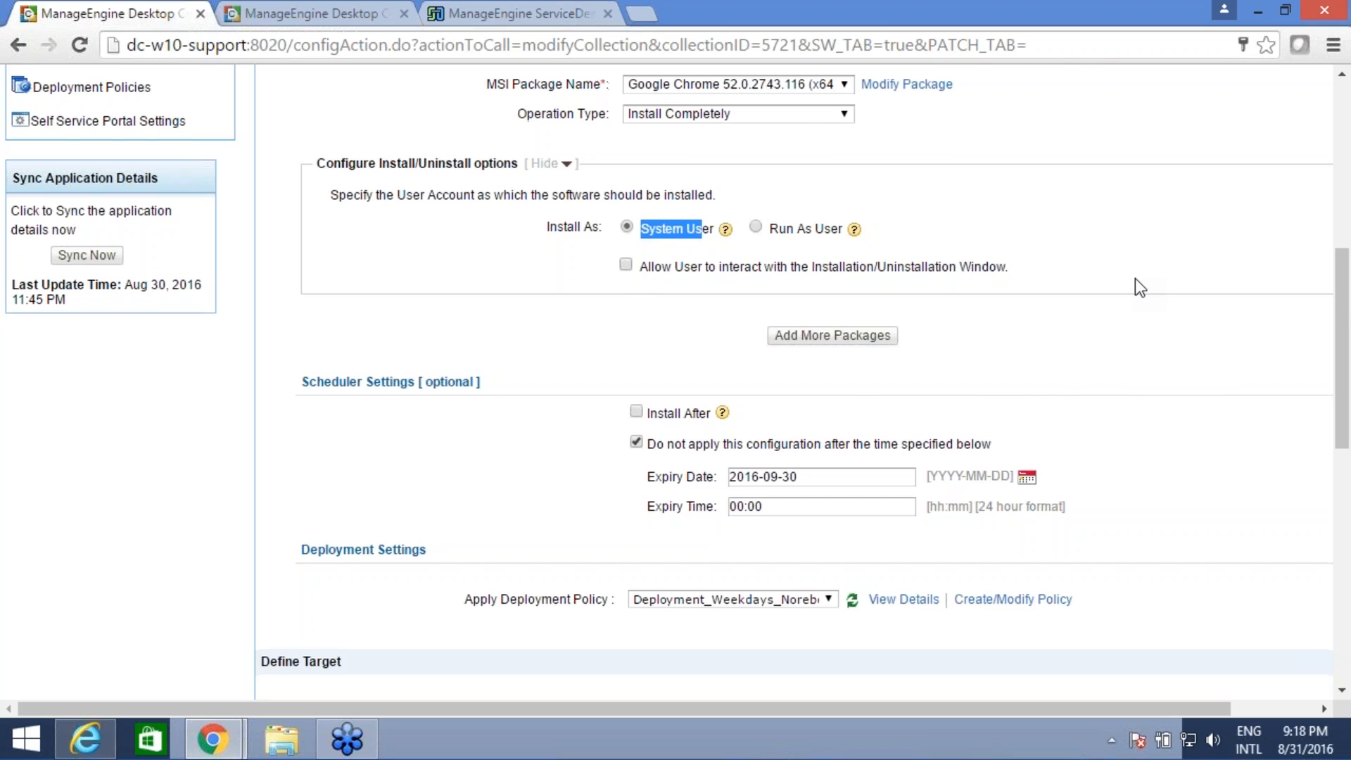
# Step: Show the Install After date and time fields in the scheduler settings, leaving the option disabled
pyautogui.scroll(-3, 1140, 287)
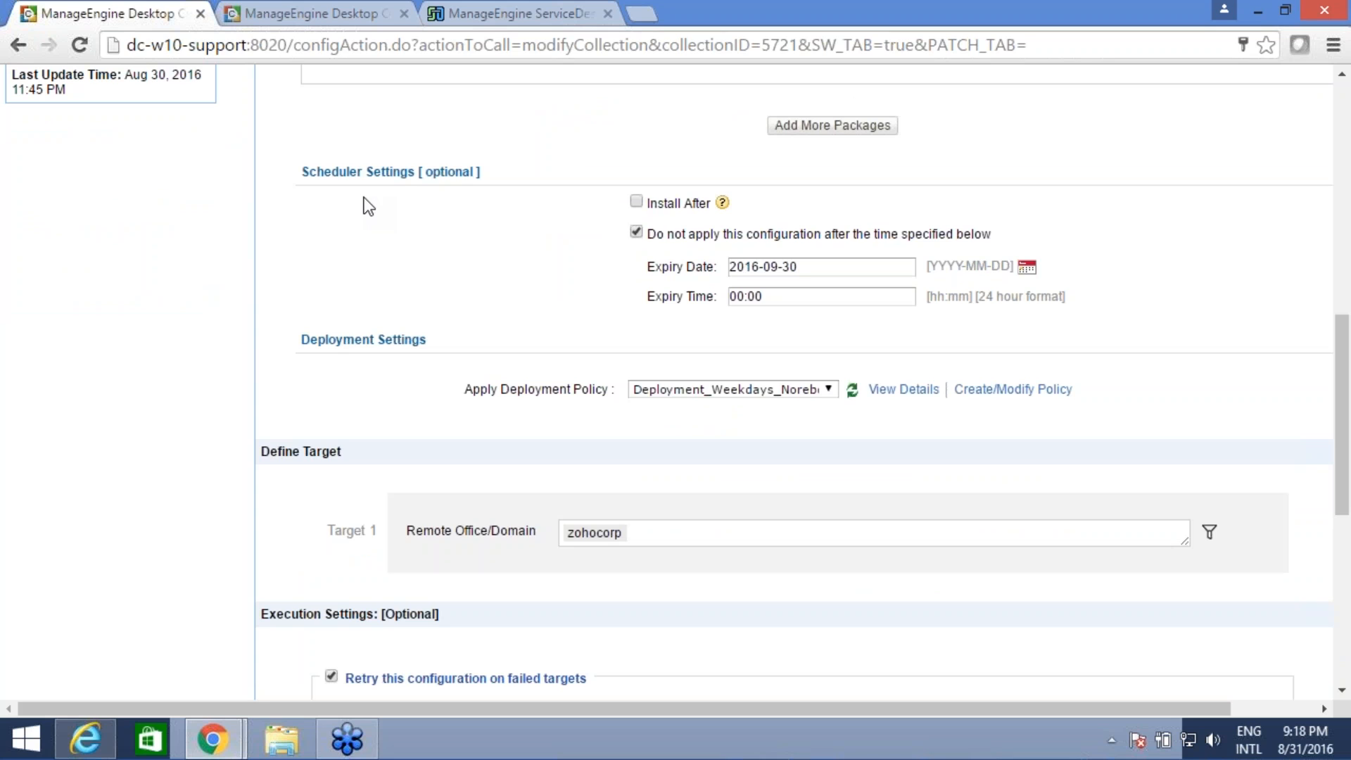
pyautogui.click(636, 202)
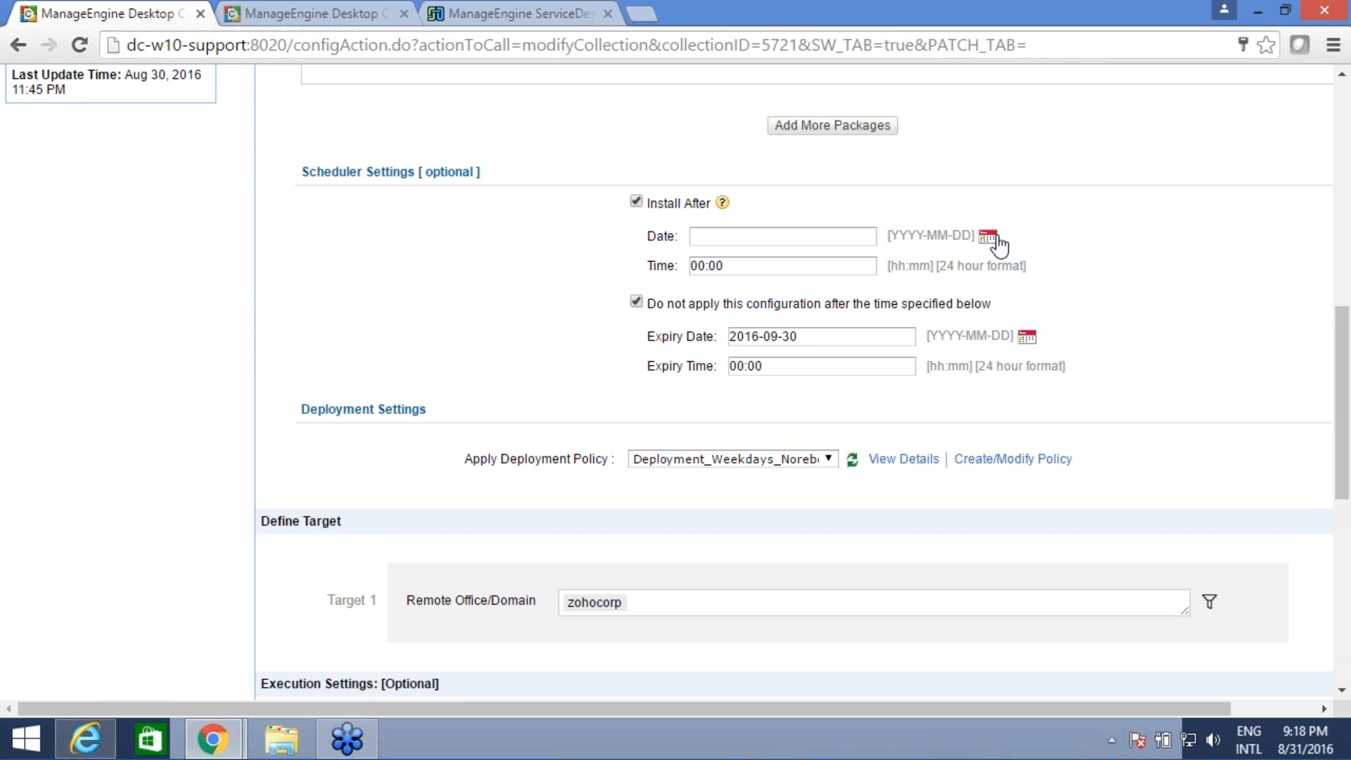
pyautogui.click(636, 202)
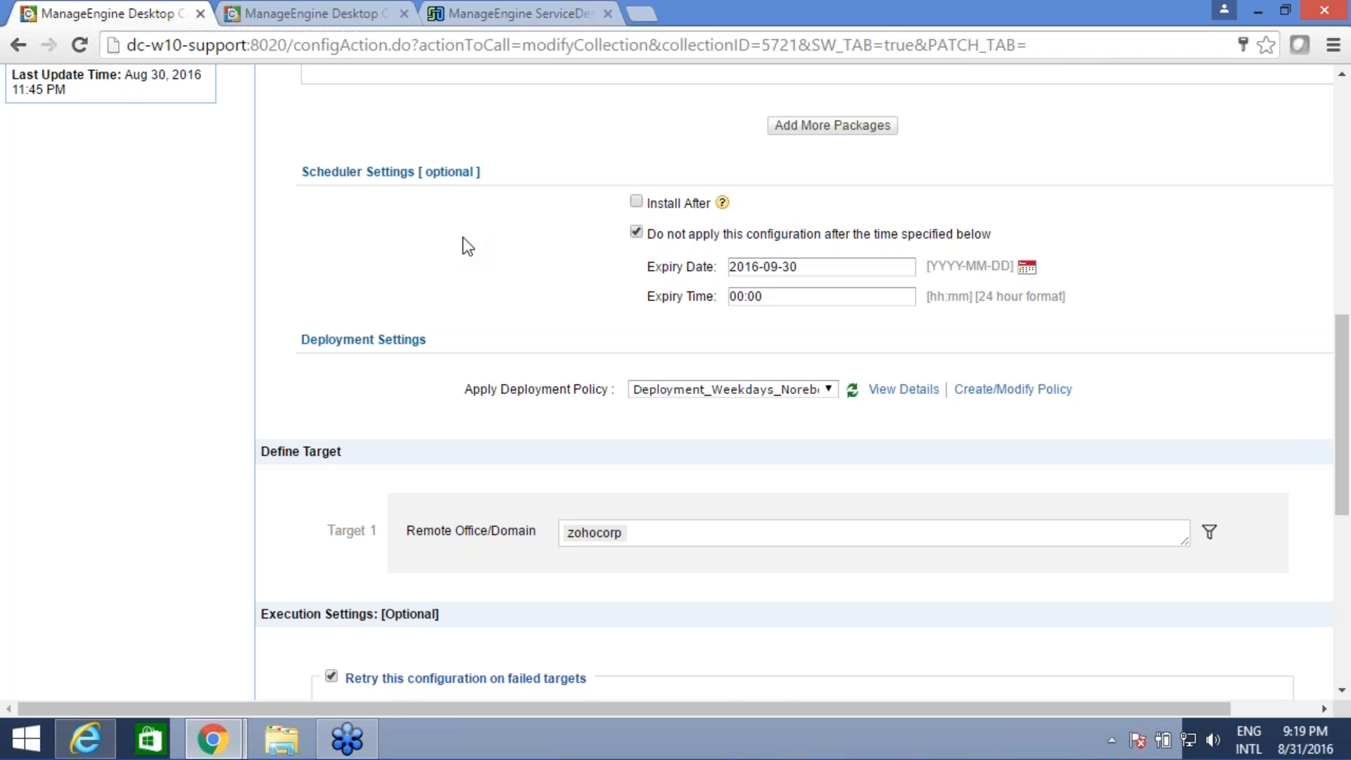
# Step: Open the deployment policies from the configuration's deployment settings and look through the policy list
pyautogui.scroll(-3, 462, 243)
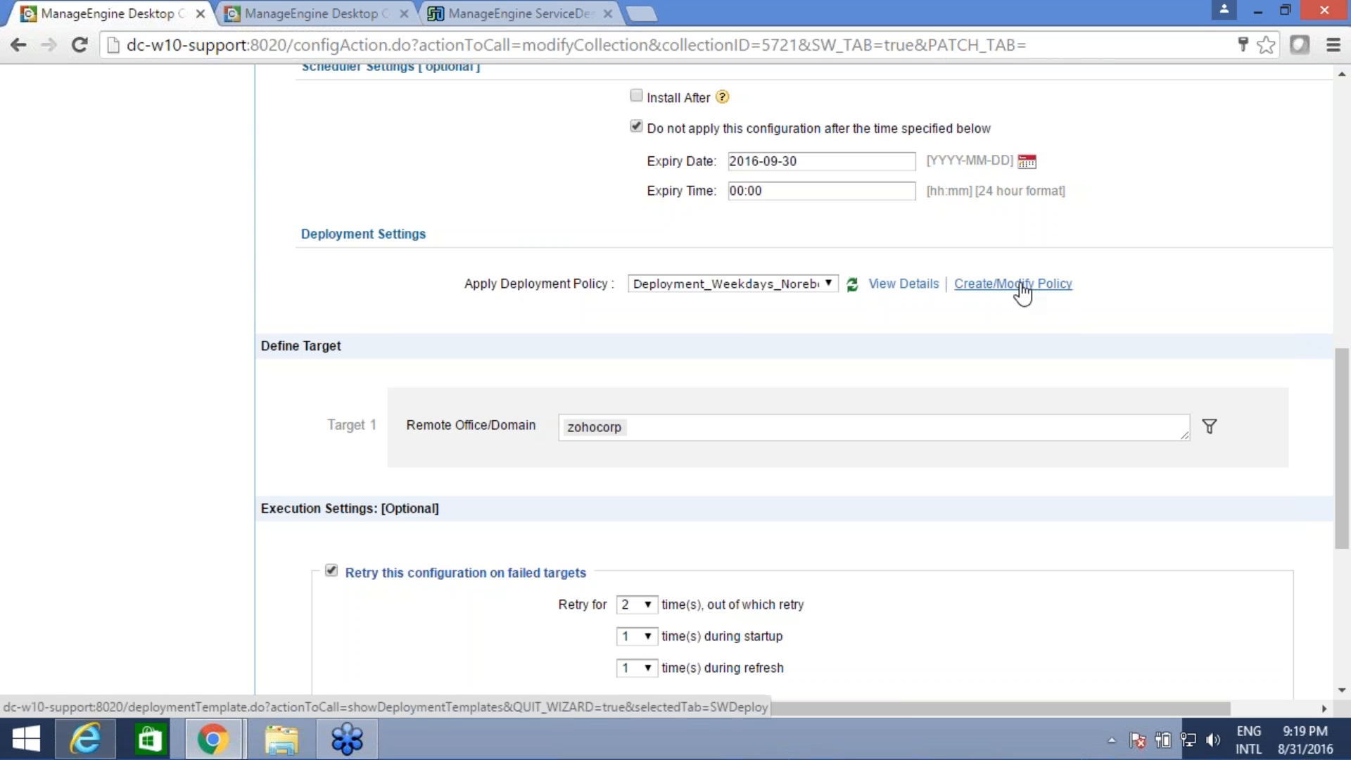
pyautogui.click(1021, 285)
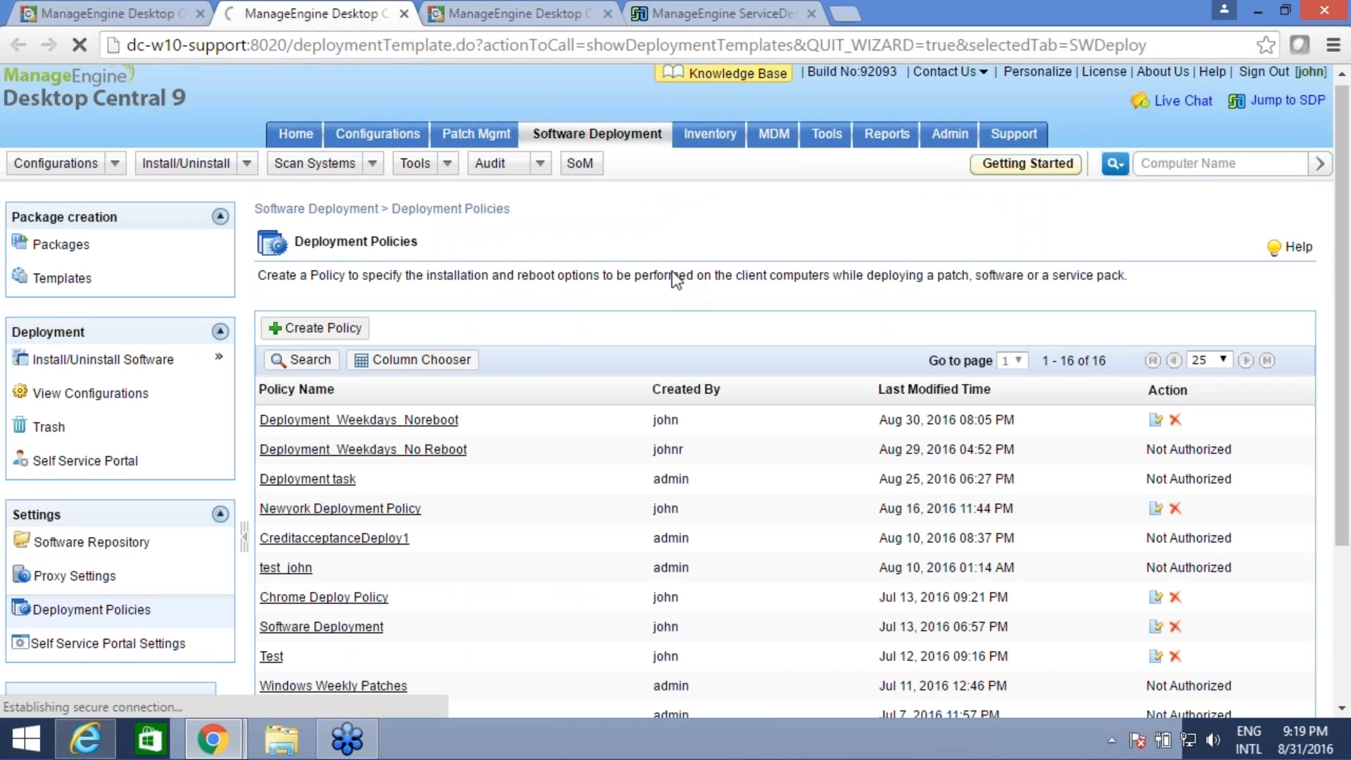
pyautogui.scroll(-3, 675, 279)
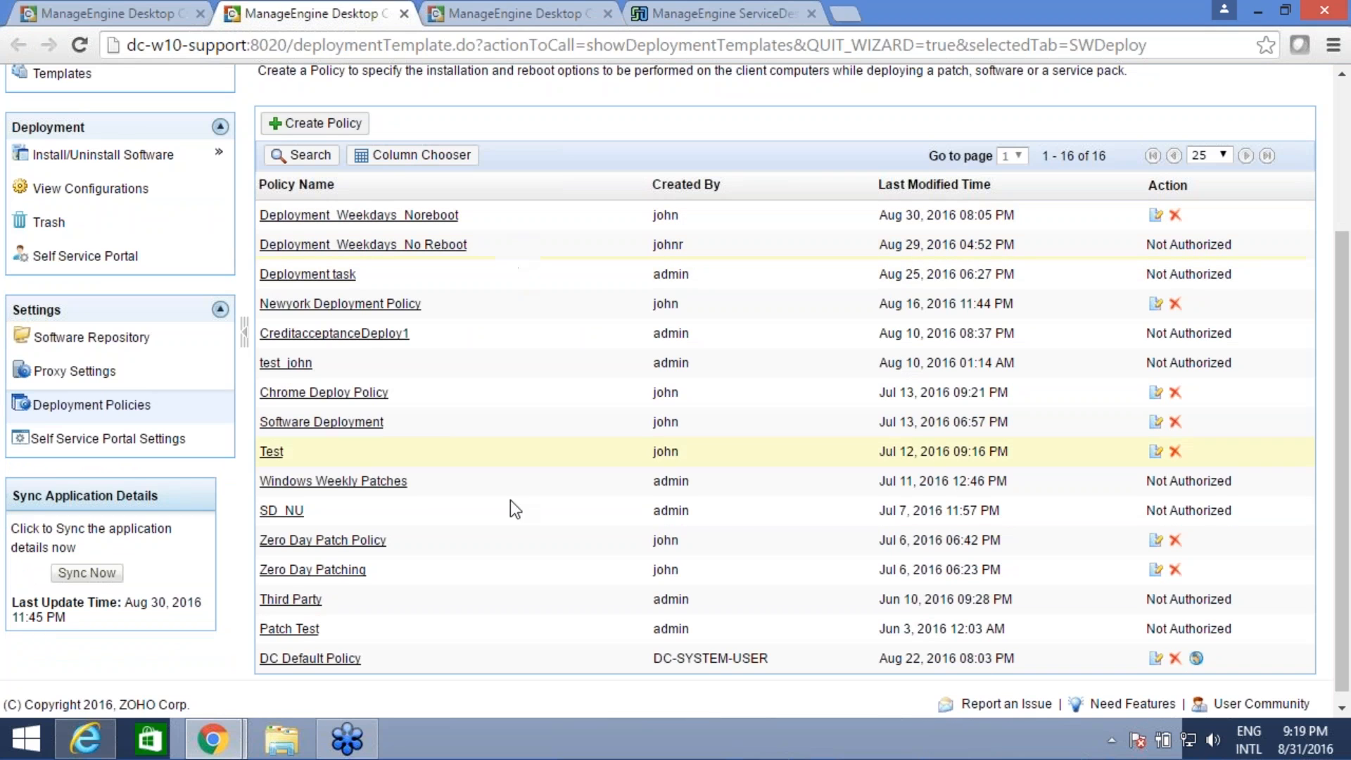
pyautogui.scroll(2, 522, 436)
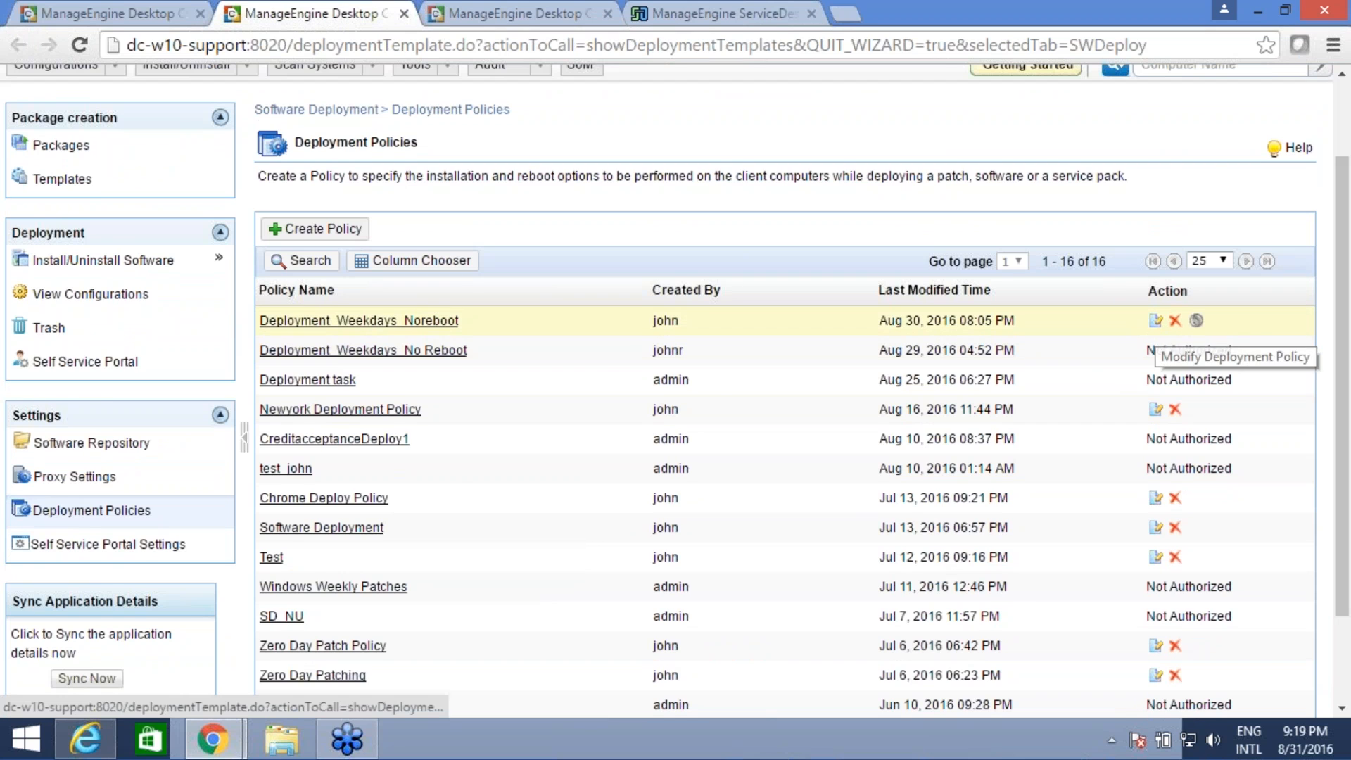
# Step: Open the Deployment_Weekdays_Noreboot policy for modification, accepting the confirmation, and highlight its policy name
pyautogui.click(1155, 324)
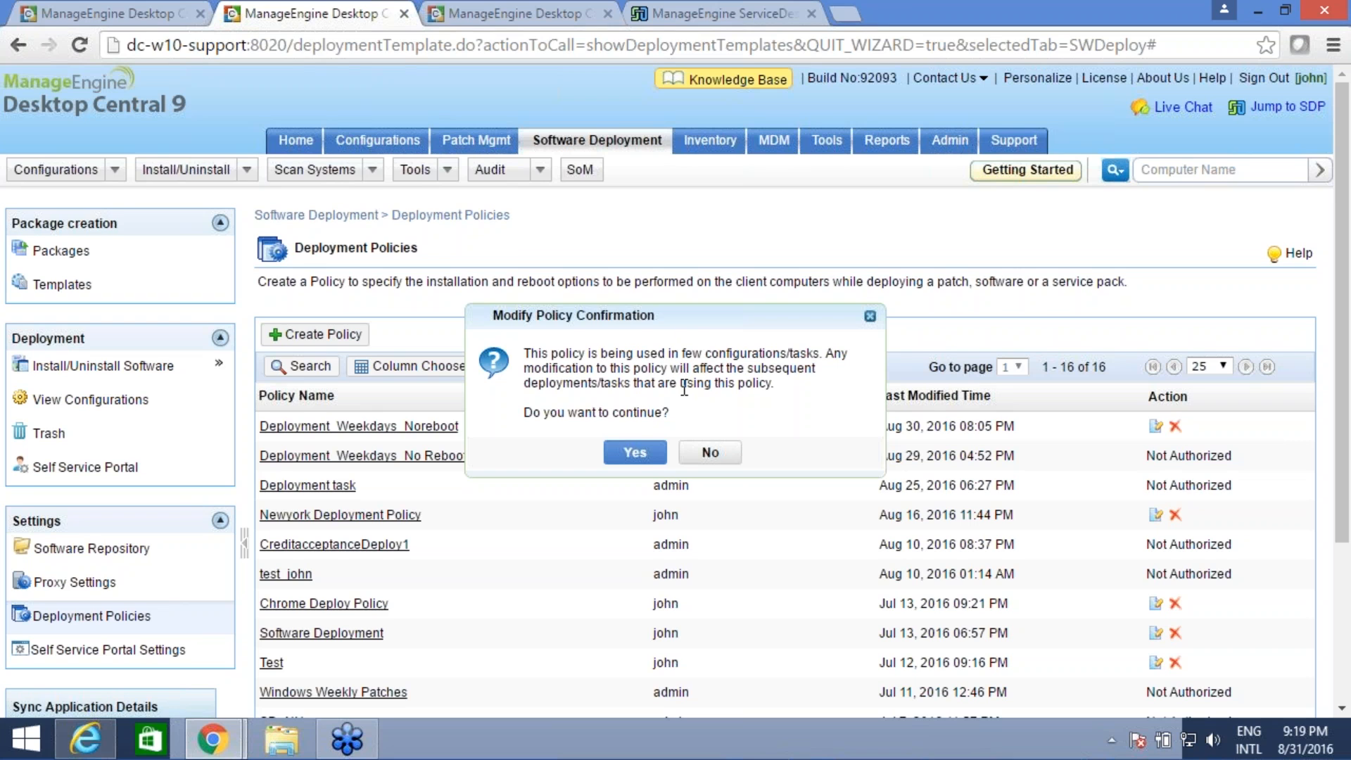
pyautogui.click(638, 453)
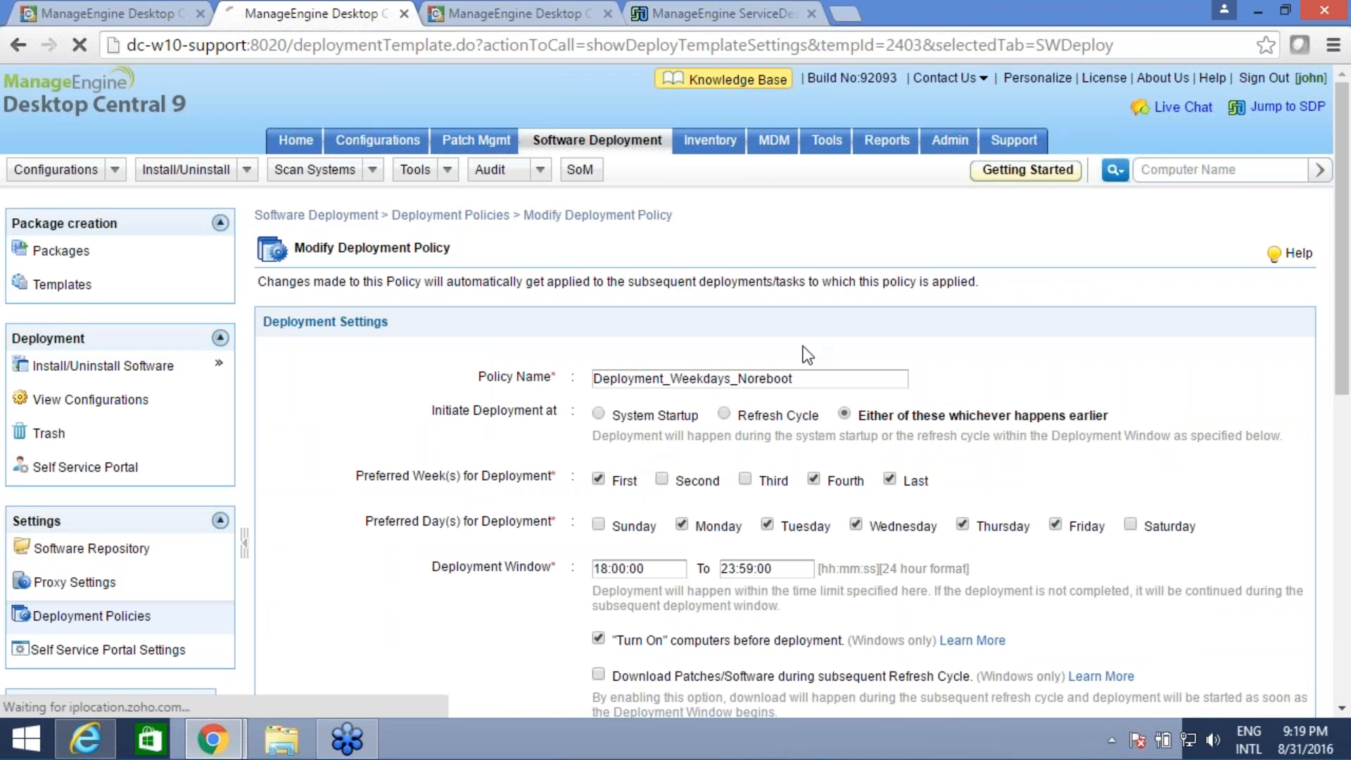
pyautogui.scroll(-1, 896, 336)
pyautogui.moveTo(807, 273); pyautogui.dragTo(602, 273)
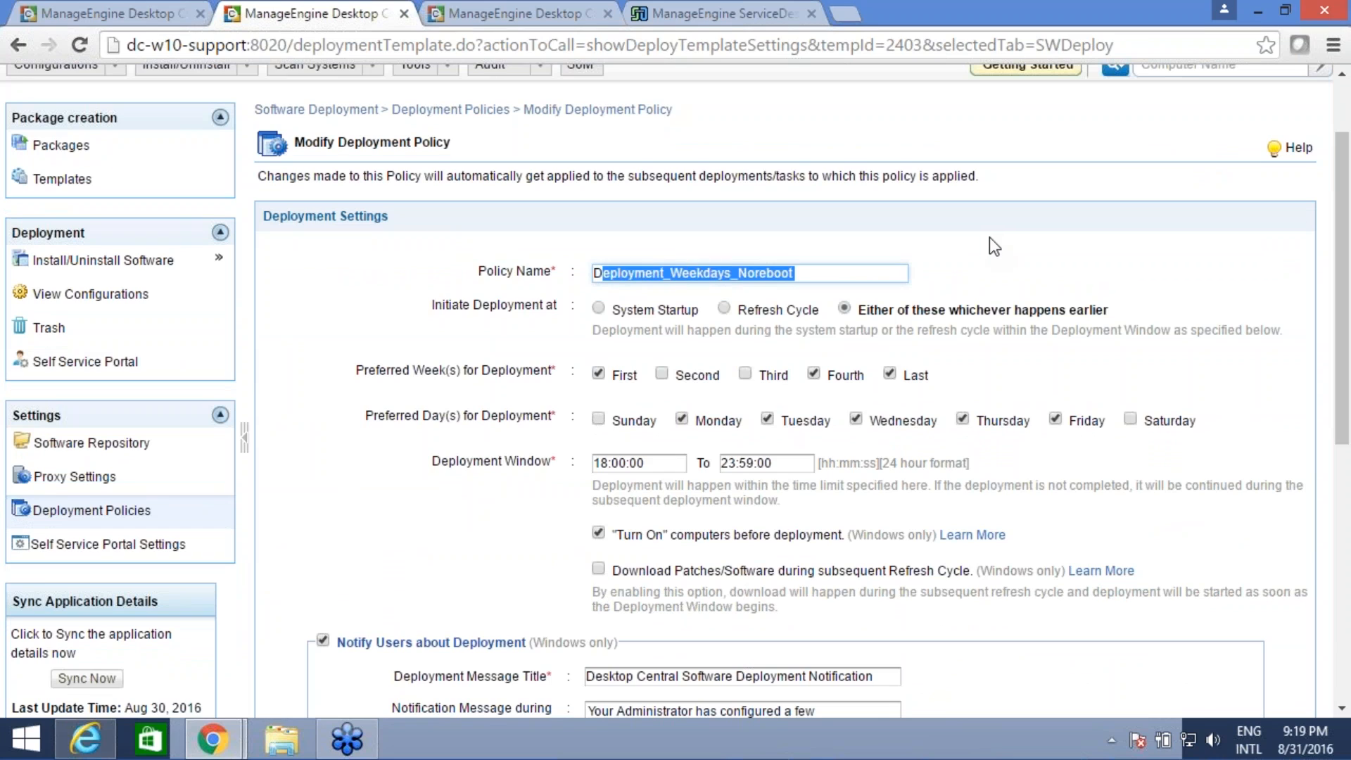
pyautogui.click(989, 238)
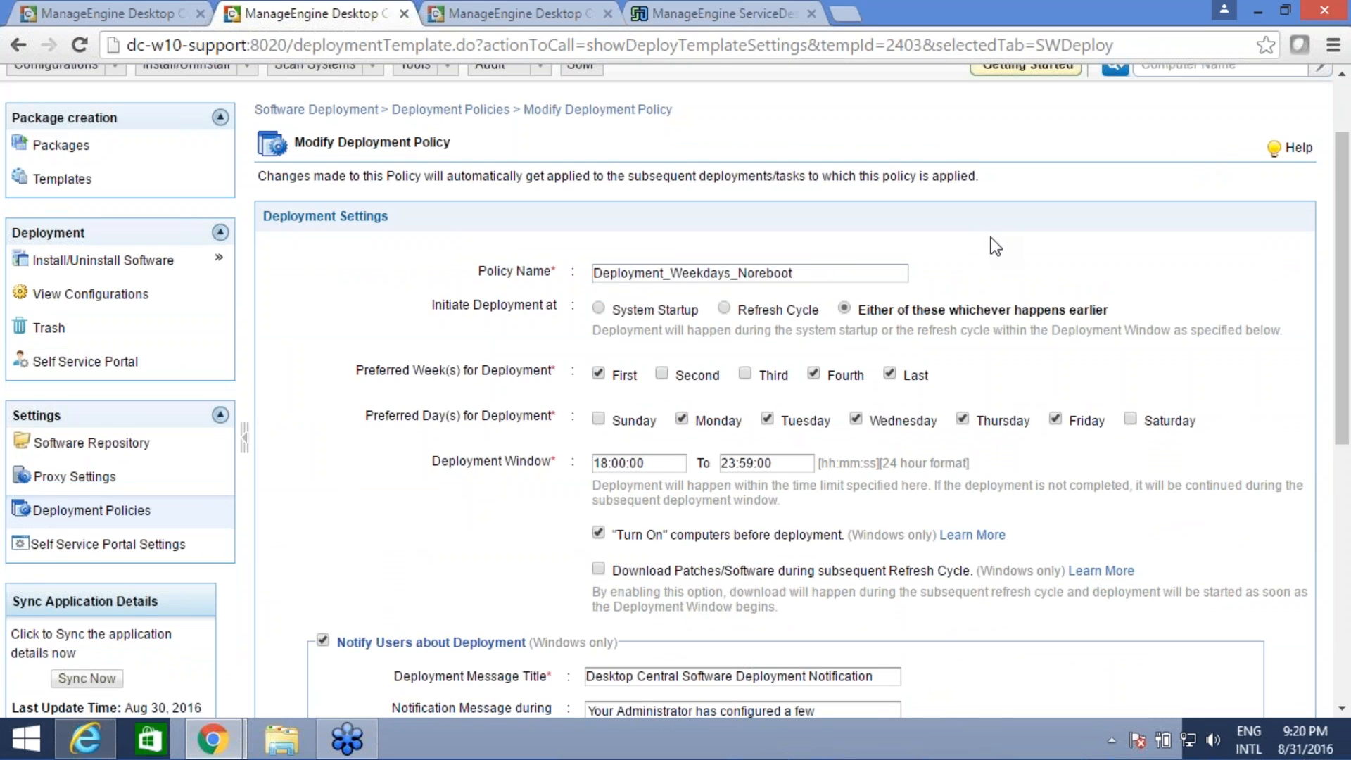
# Step: Compare the System Startup and Refresh Cycle initiation options, keeping Either of these whichever happens earlier
pyautogui.scroll(-1, 991, 238)
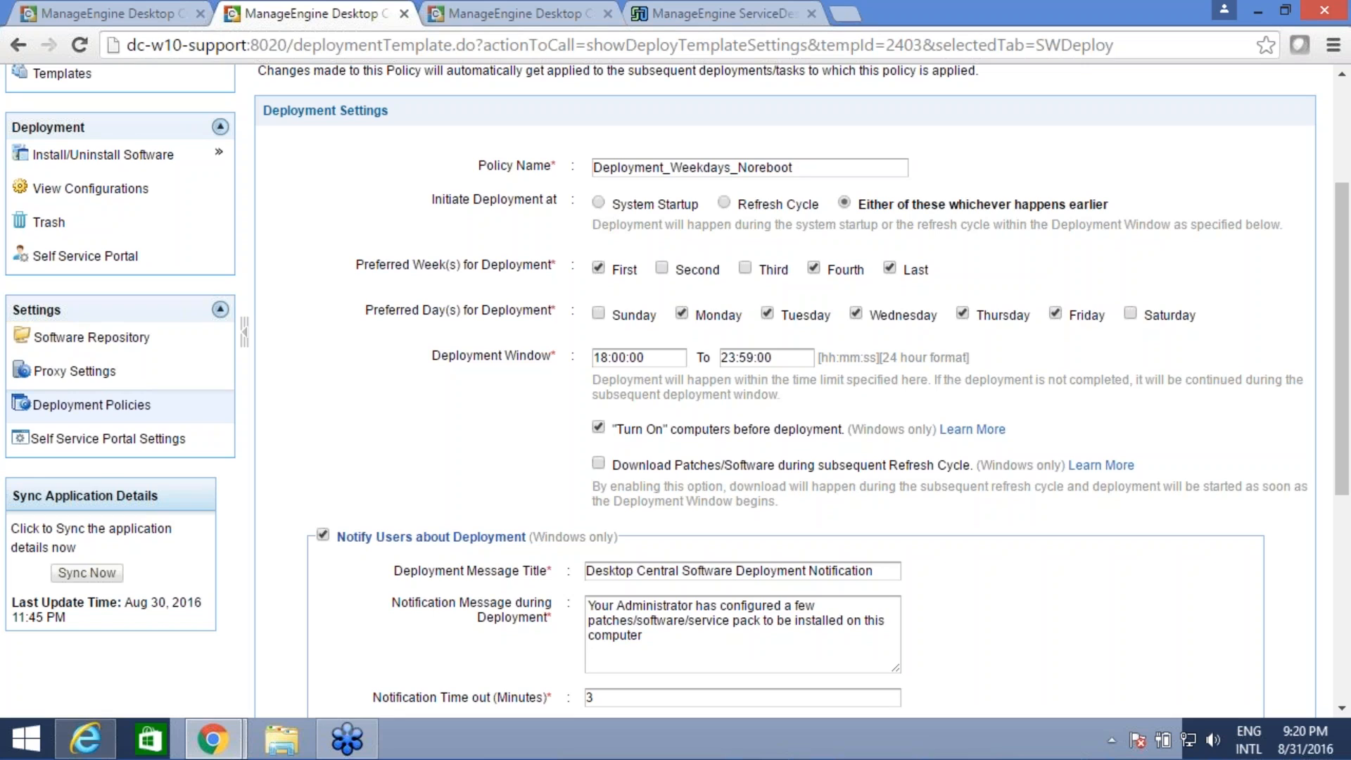
pyautogui.click(598, 206)
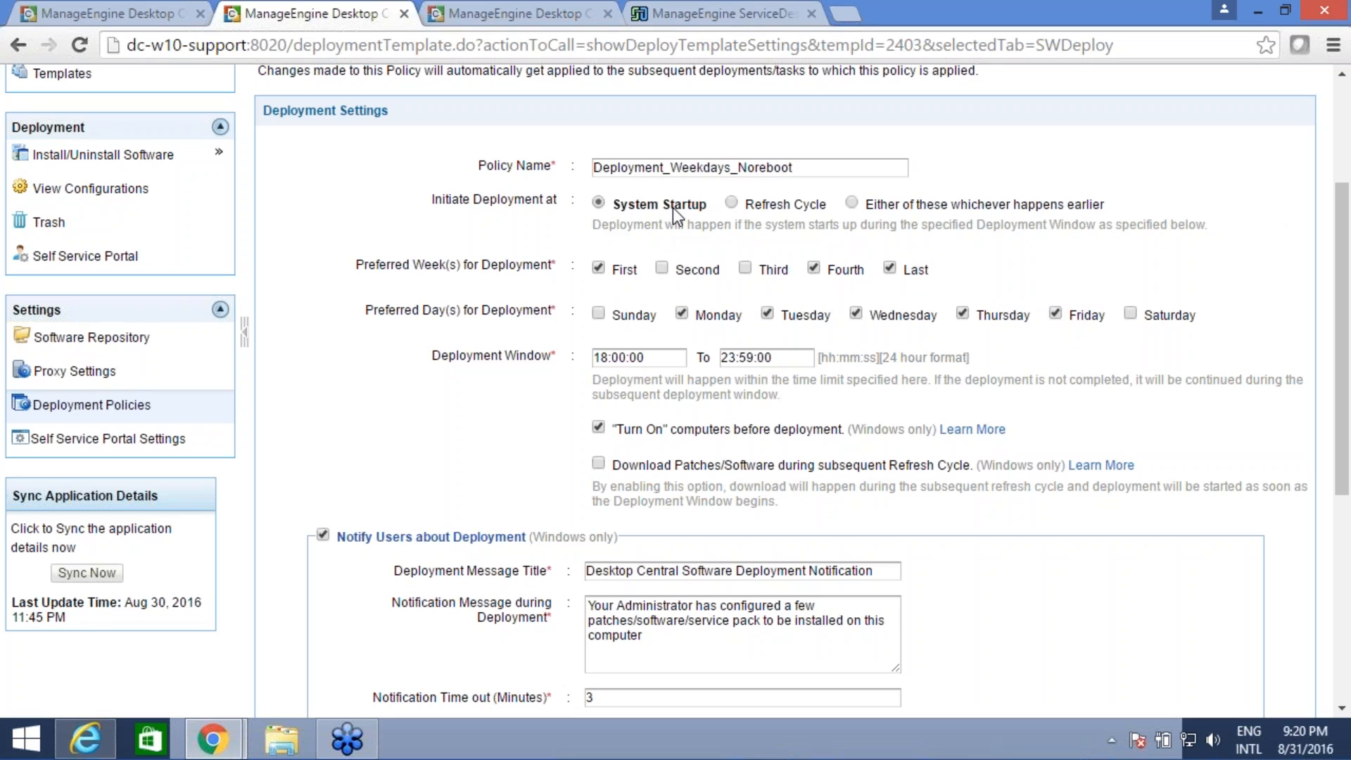
pyautogui.click(732, 204)
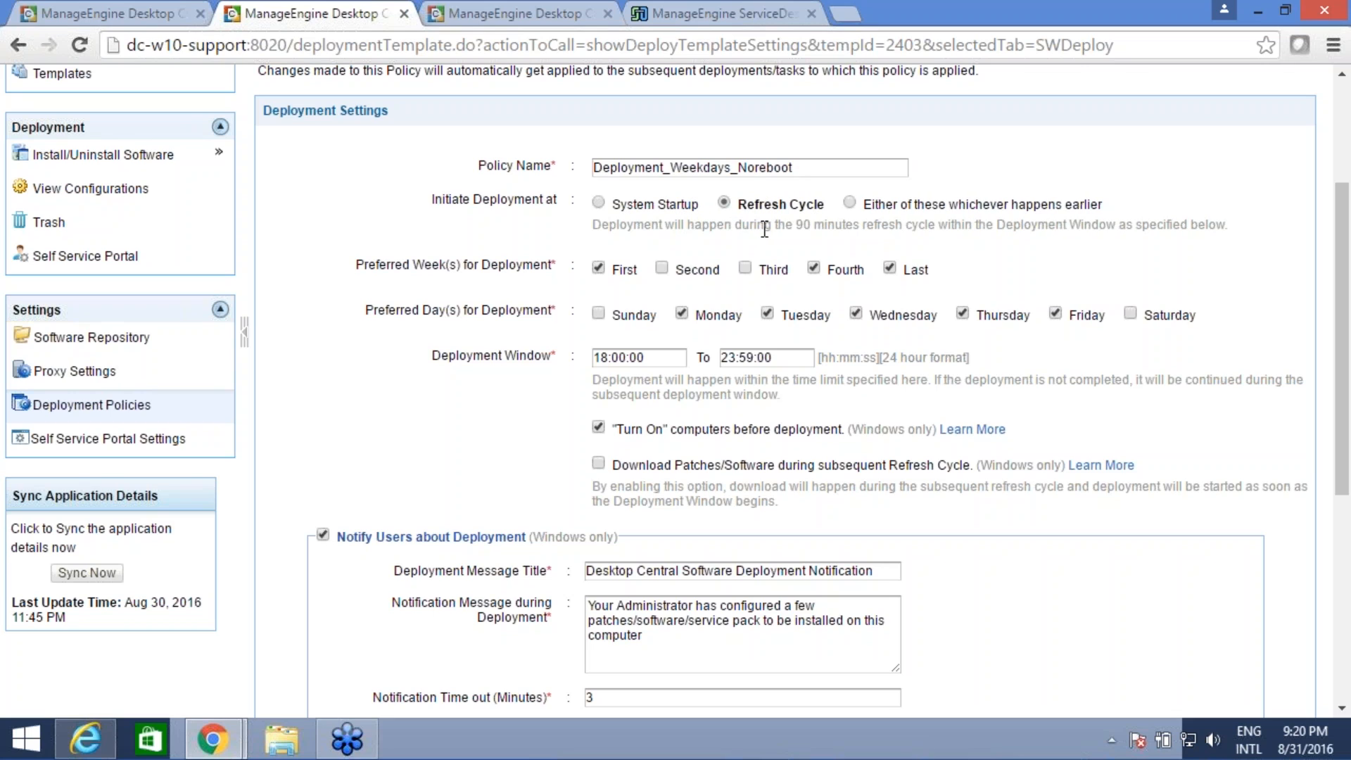
pyautogui.click(852, 202)
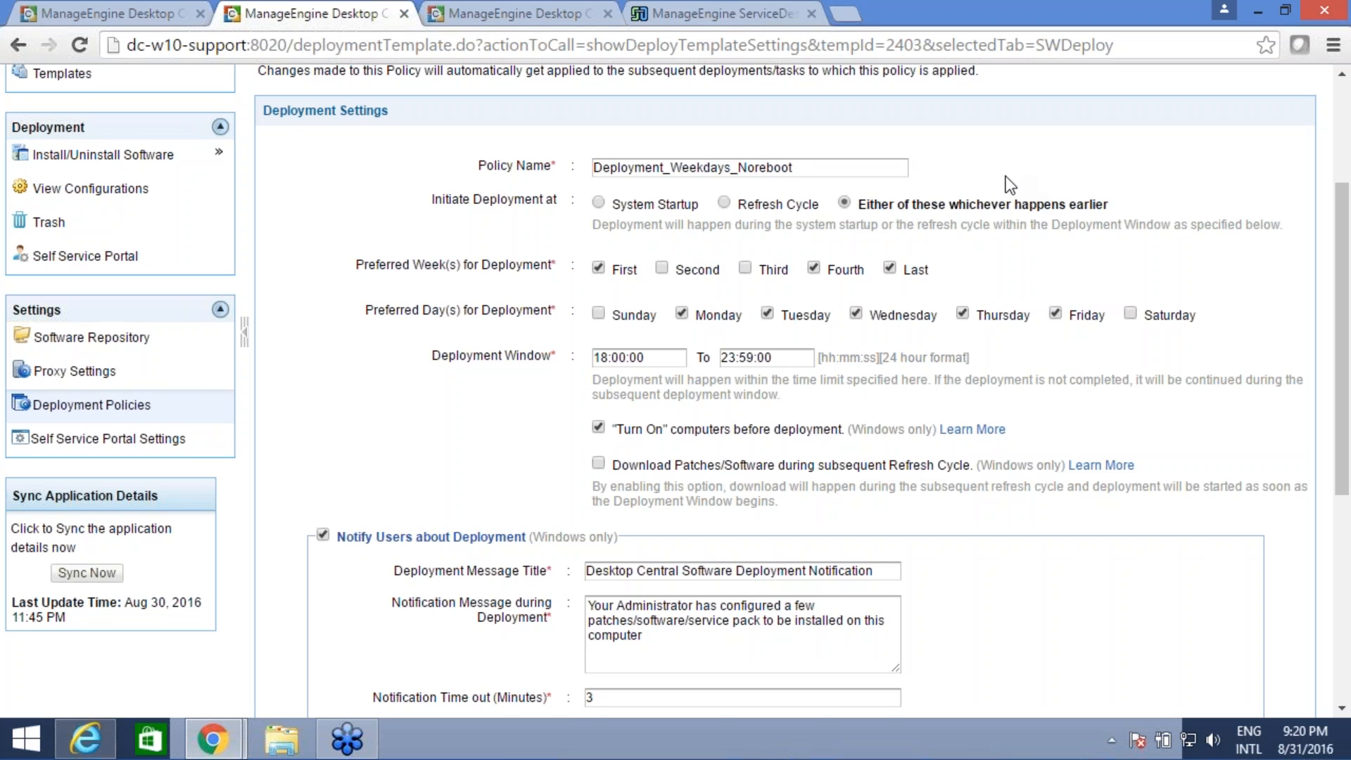
# Step: Review the policy's preferred deployment weeks and days, and point out the start time of the deployment window
pyautogui.scroll(-3, 1006, 176)
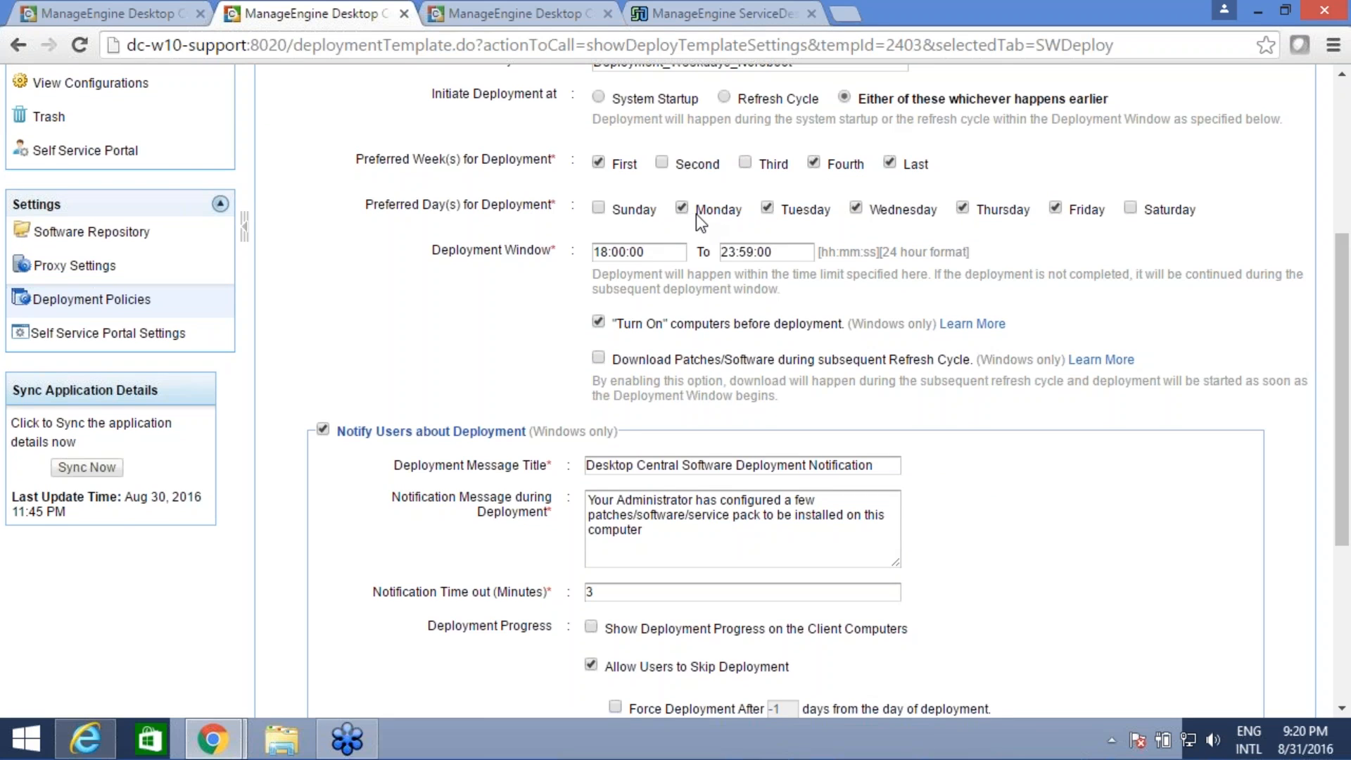
pyautogui.scroll(3, 701, 195)
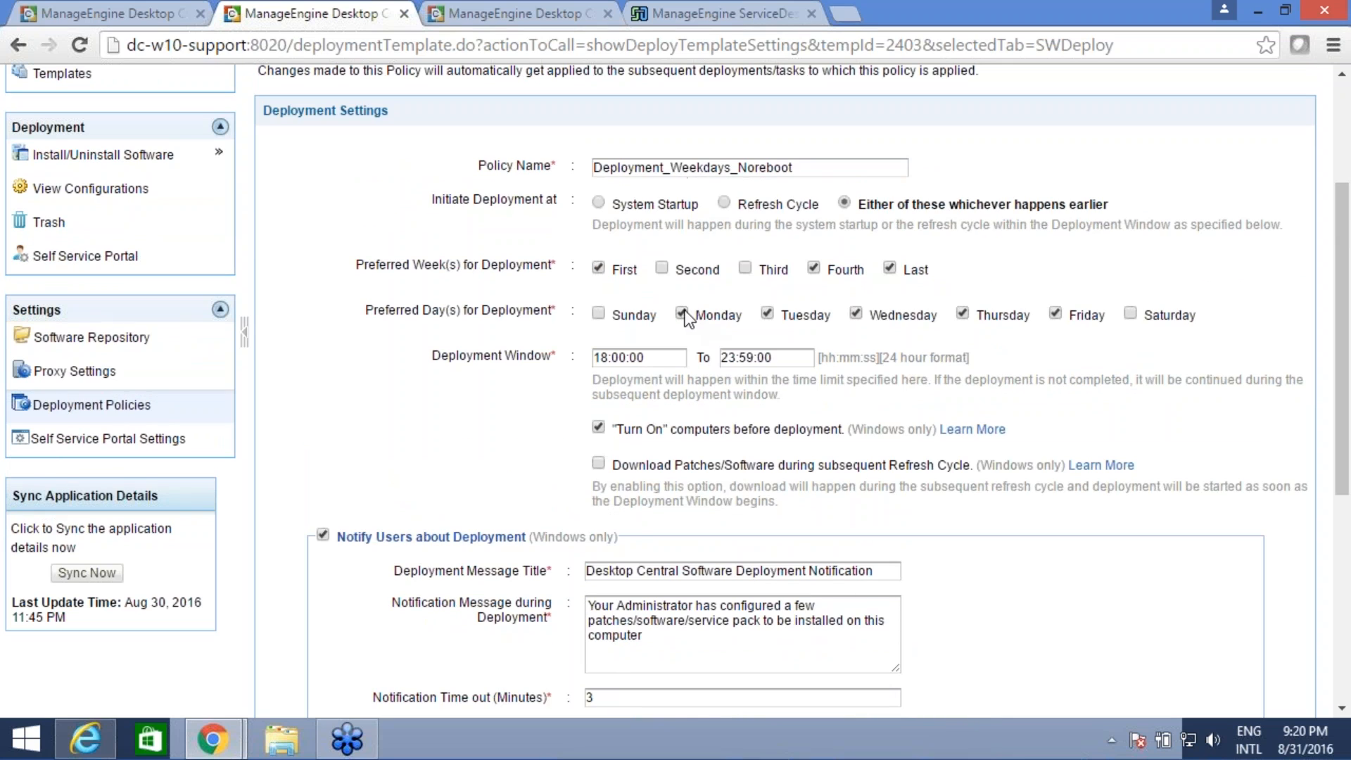
pyautogui.click(1049, 307)
pyautogui.scroll(-3, 964, 260)
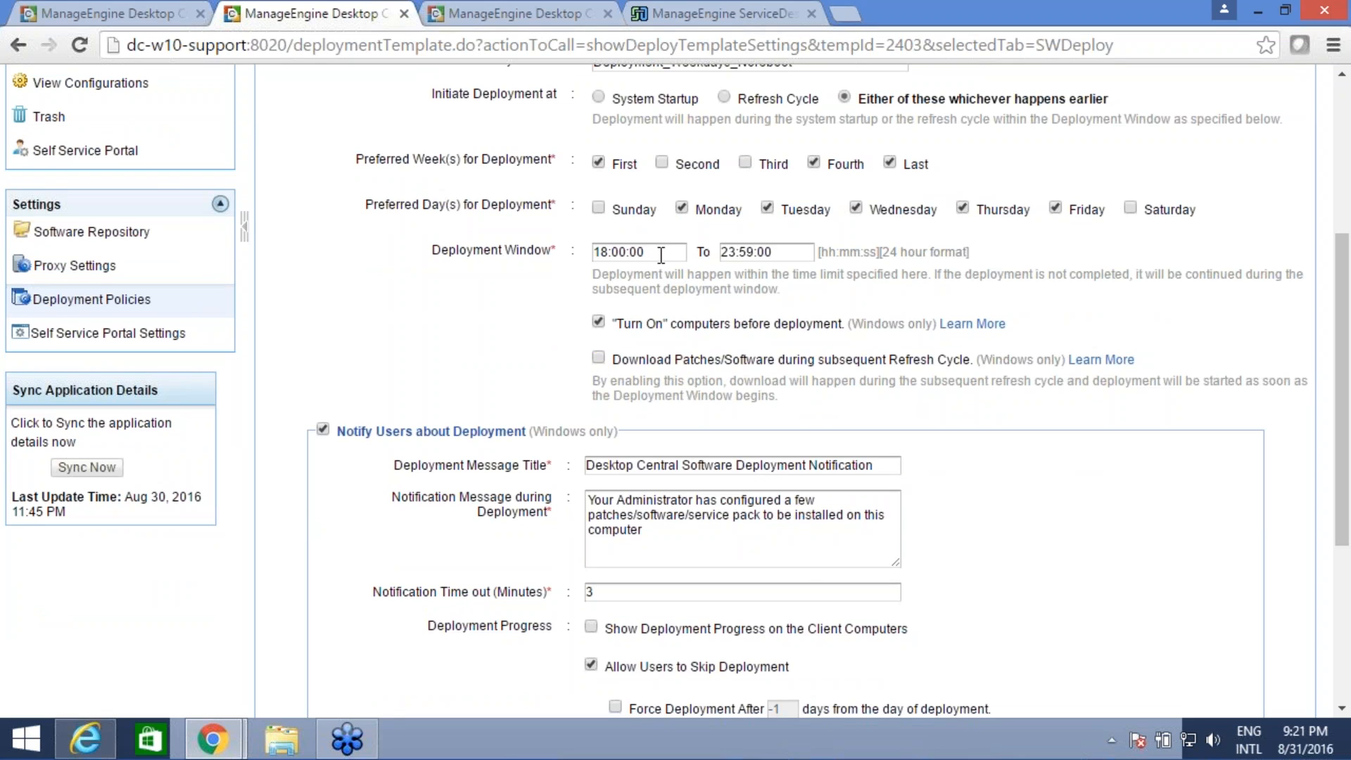
pyautogui.moveTo(604, 253); pyautogui.dragTo(593, 253)
# Step: Enable downloading patches/software during the subsequent refresh cycle and show the policy's user notification settings
pyautogui.scroll(-2, 926, 261)
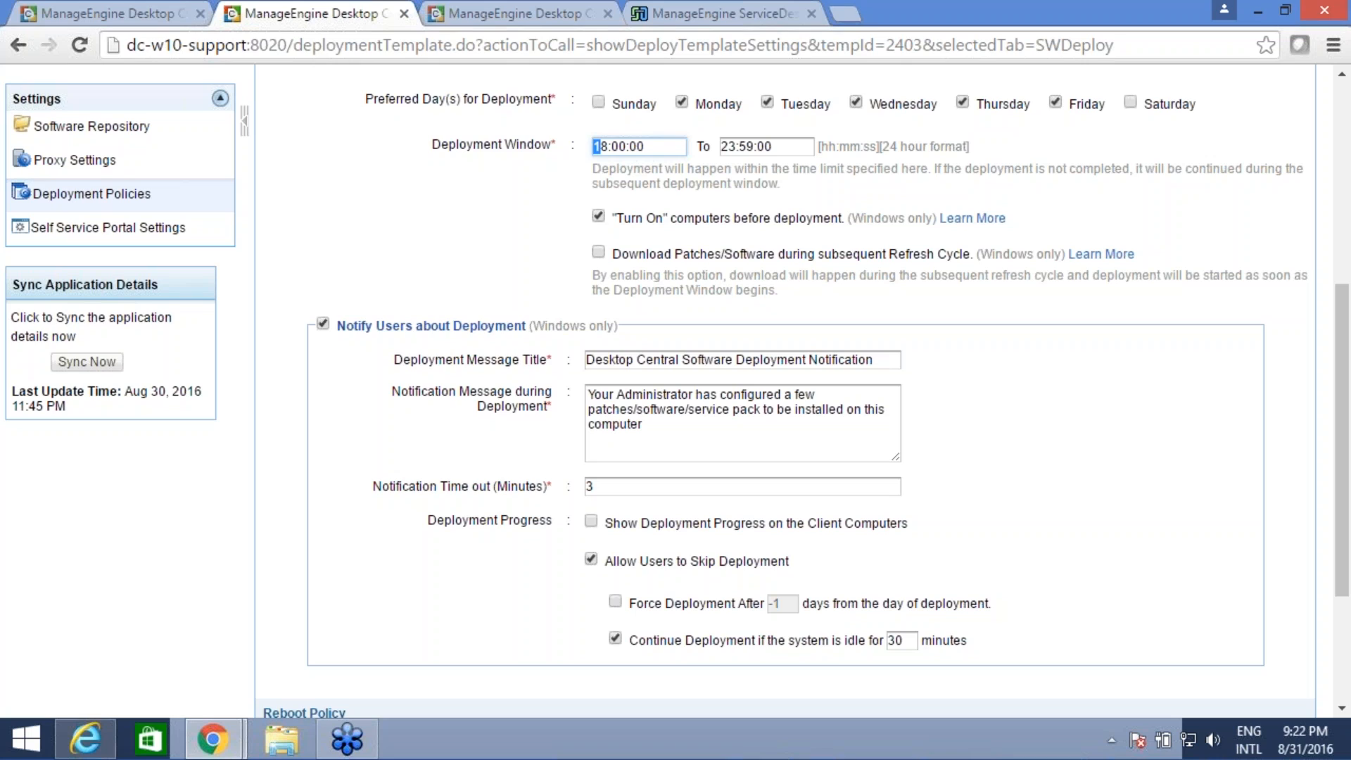
pyautogui.click(598, 252)
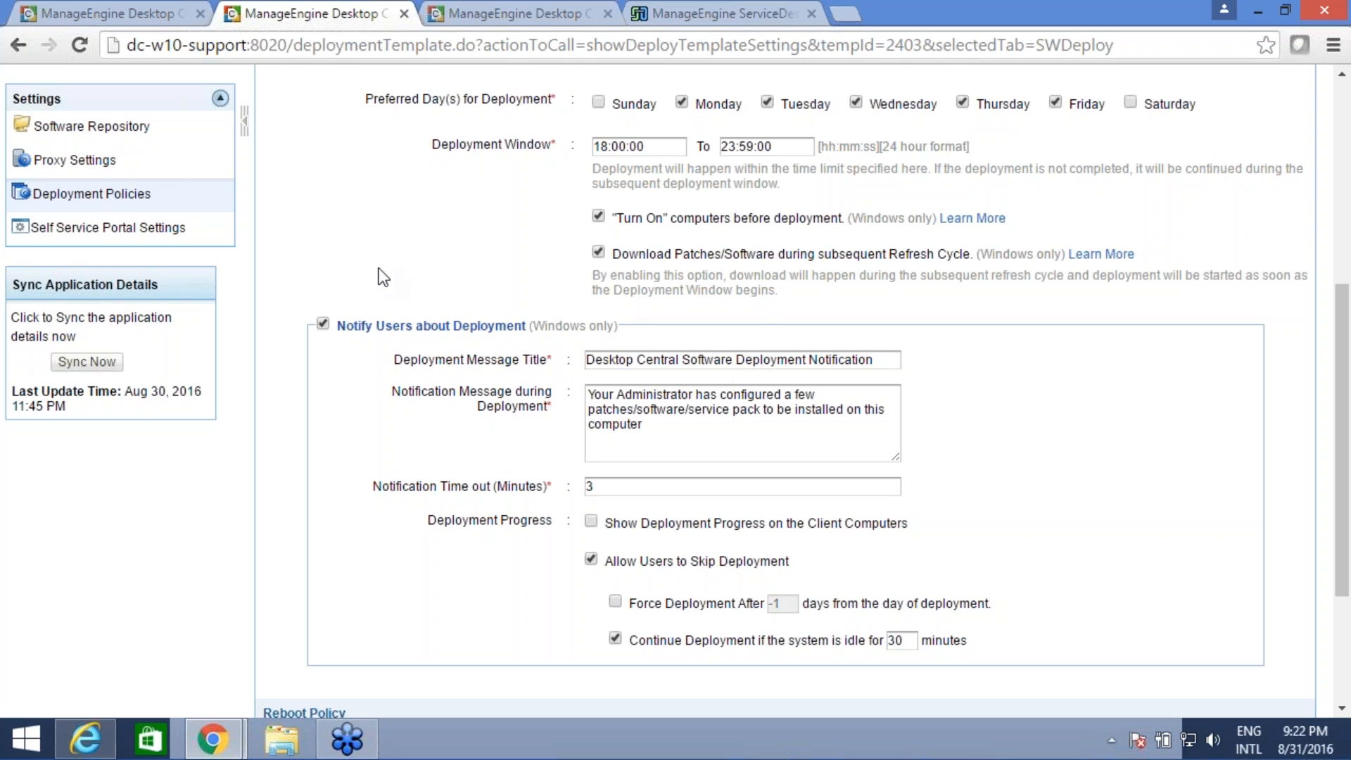
pyautogui.scroll(-2, 383, 276)
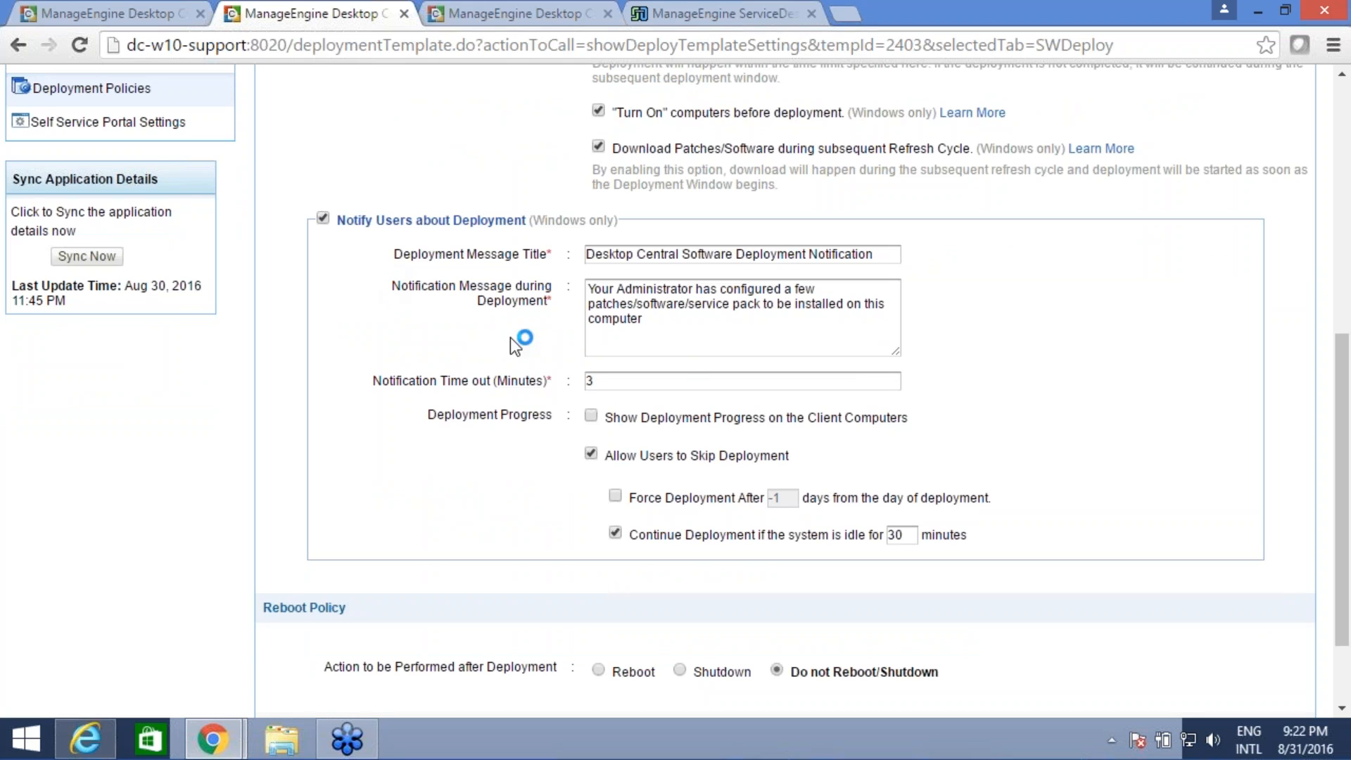
# Step: Review the deployment notification message and timeout, and briefly toggle showing deployment progress on client computers, leaving it disabled
pyautogui.moveTo(664, 321); pyautogui.dragTo(583, 283)
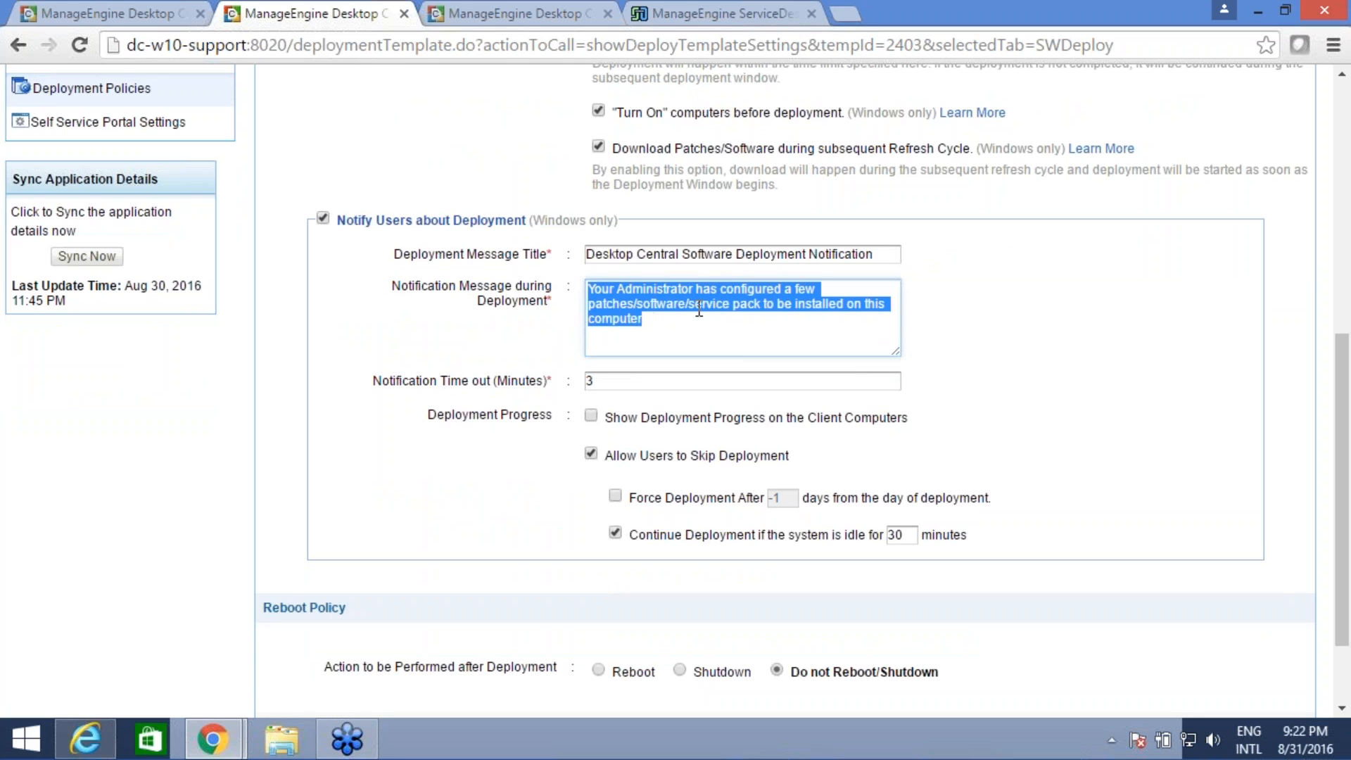
pyautogui.doubleClick(602, 380)
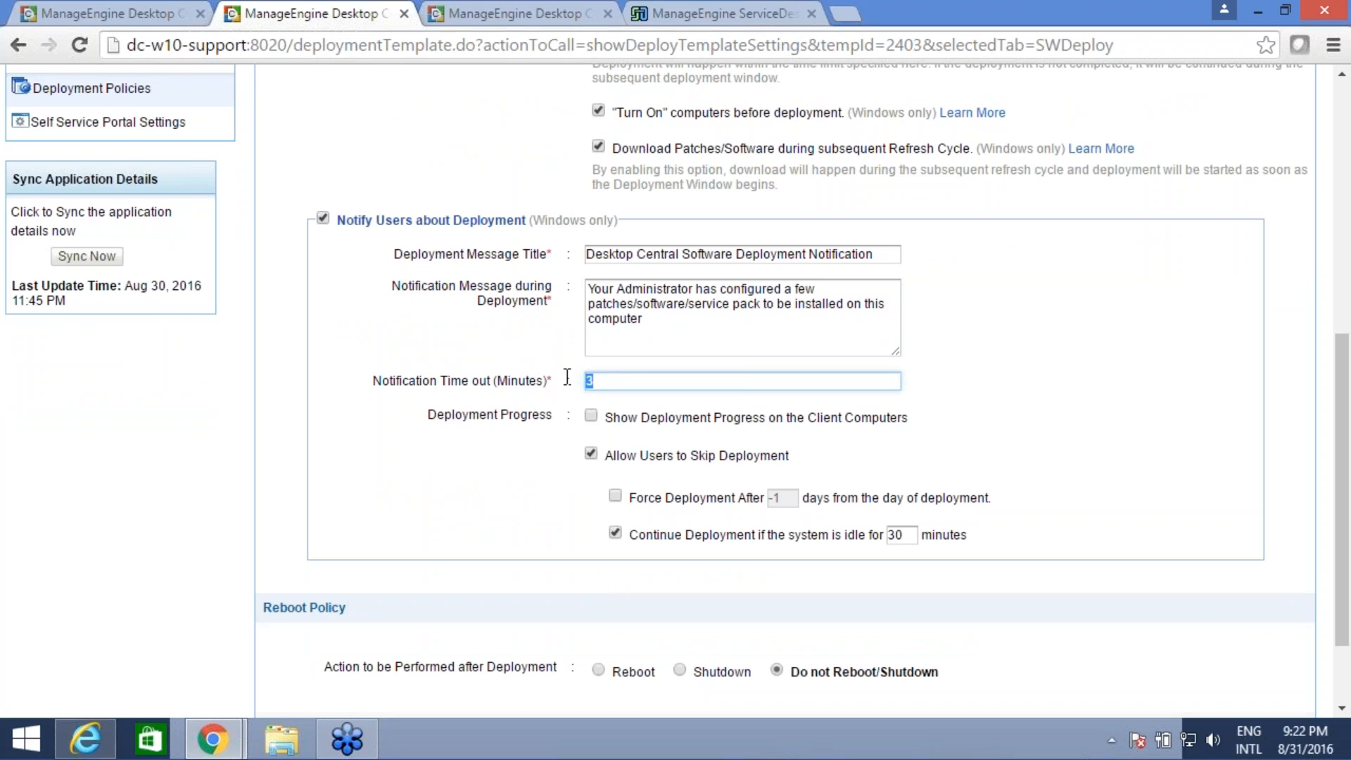
pyautogui.click(984, 330)
pyautogui.scroll(-2, 978, 328)
pyautogui.scroll(-1, 974, 327)
pyautogui.click(592, 306)
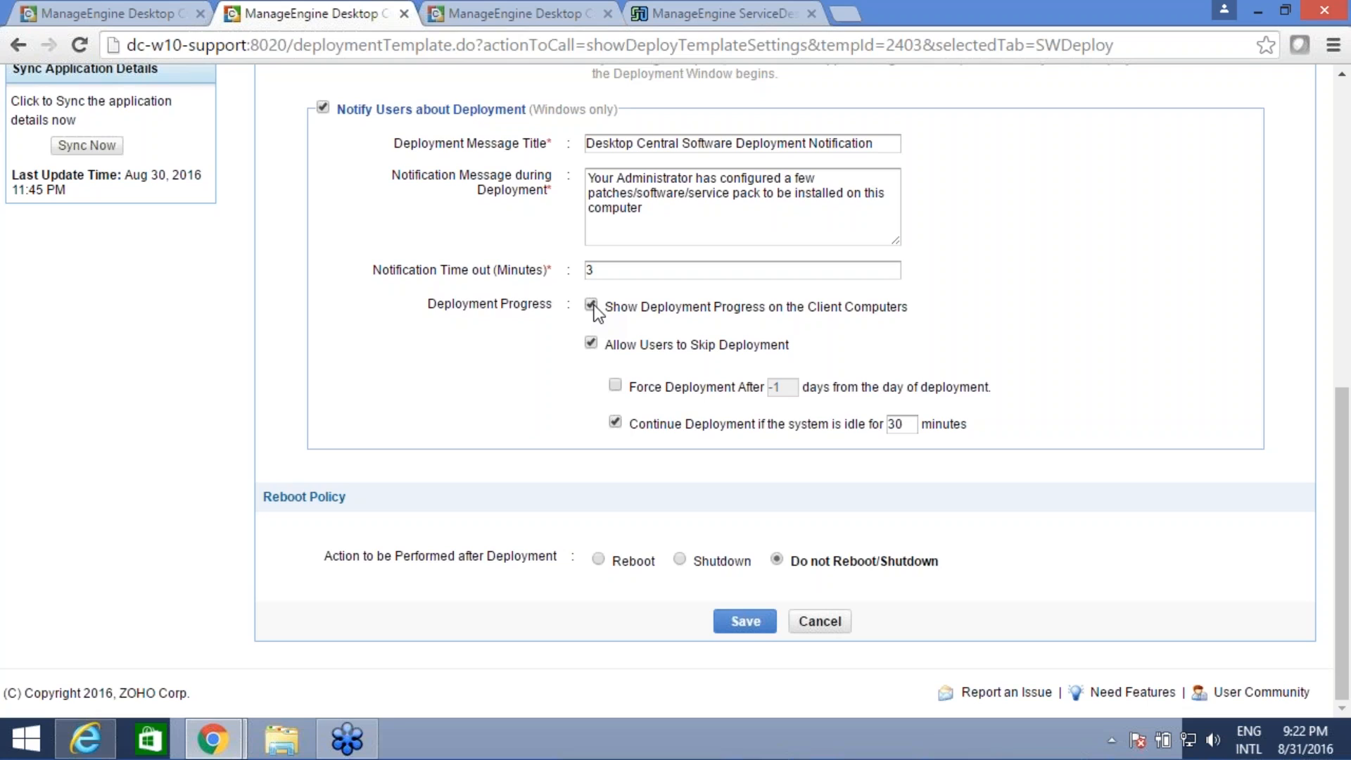
pyautogui.click(592, 306)
# Step: Explore the Reboot action with the Postpone reboot method and highlight its notification message, and restore Do not Reboot/Shutdown
pyautogui.click(598, 560)
pyautogui.scroll(-4, 1074, 433)
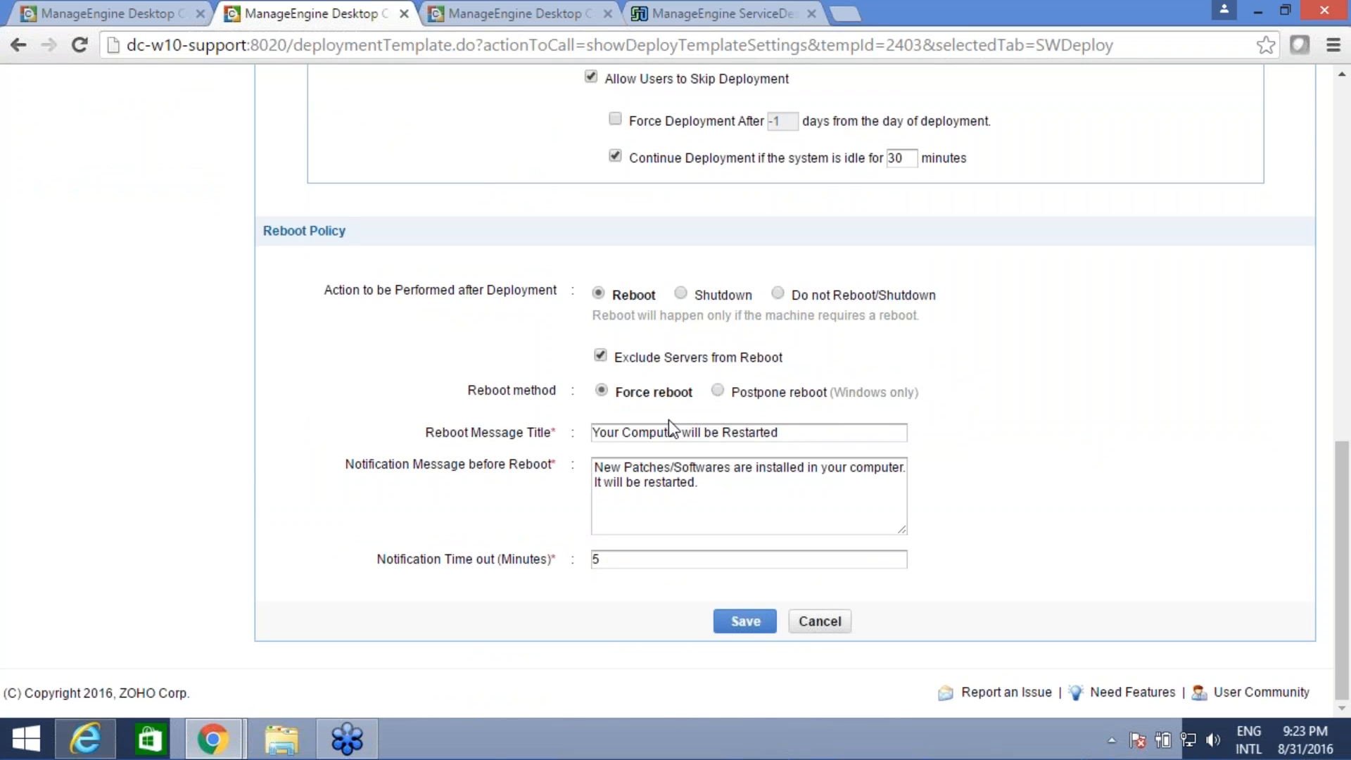
pyautogui.click(717, 391)
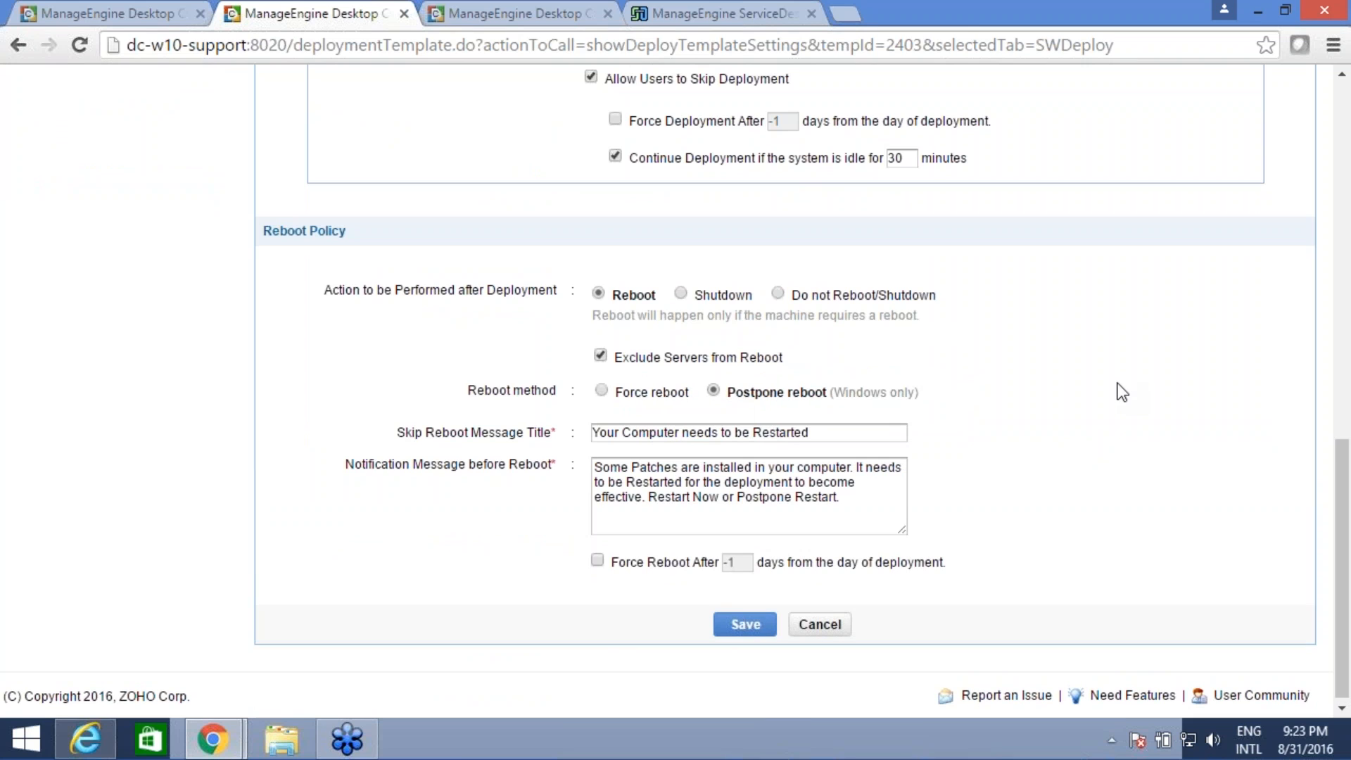
pyautogui.moveTo(839, 501); pyautogui.dragTo(561, 463)
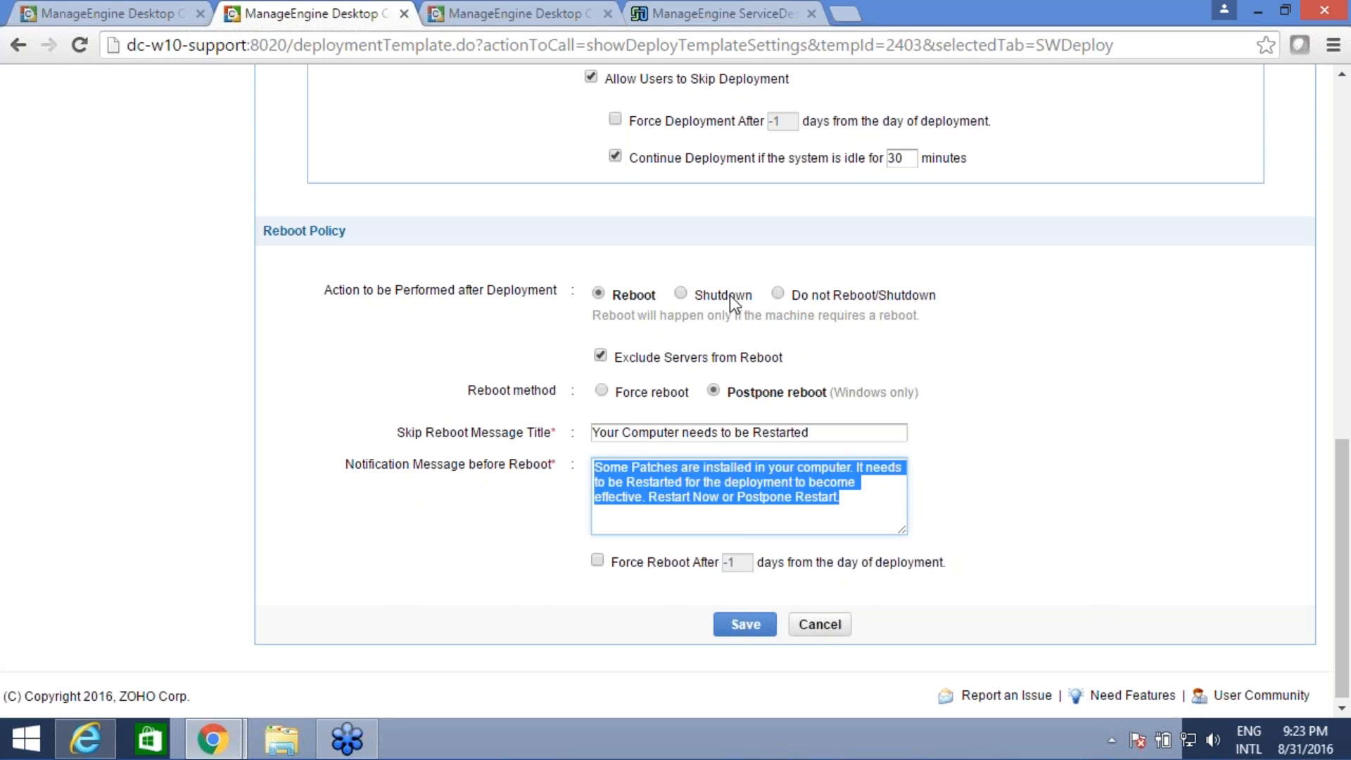
pyautogui.click(781, 294)
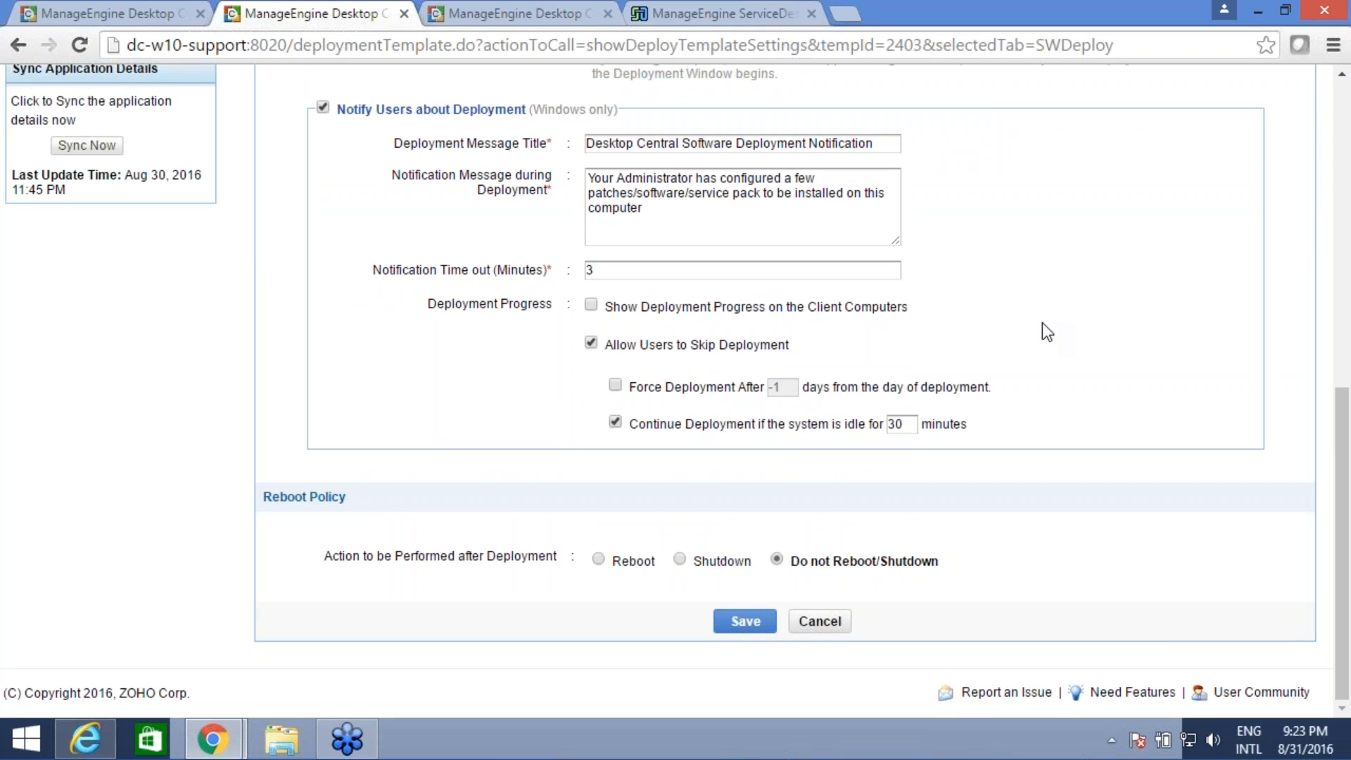
pyautogui.scroll(5, 731, 358)
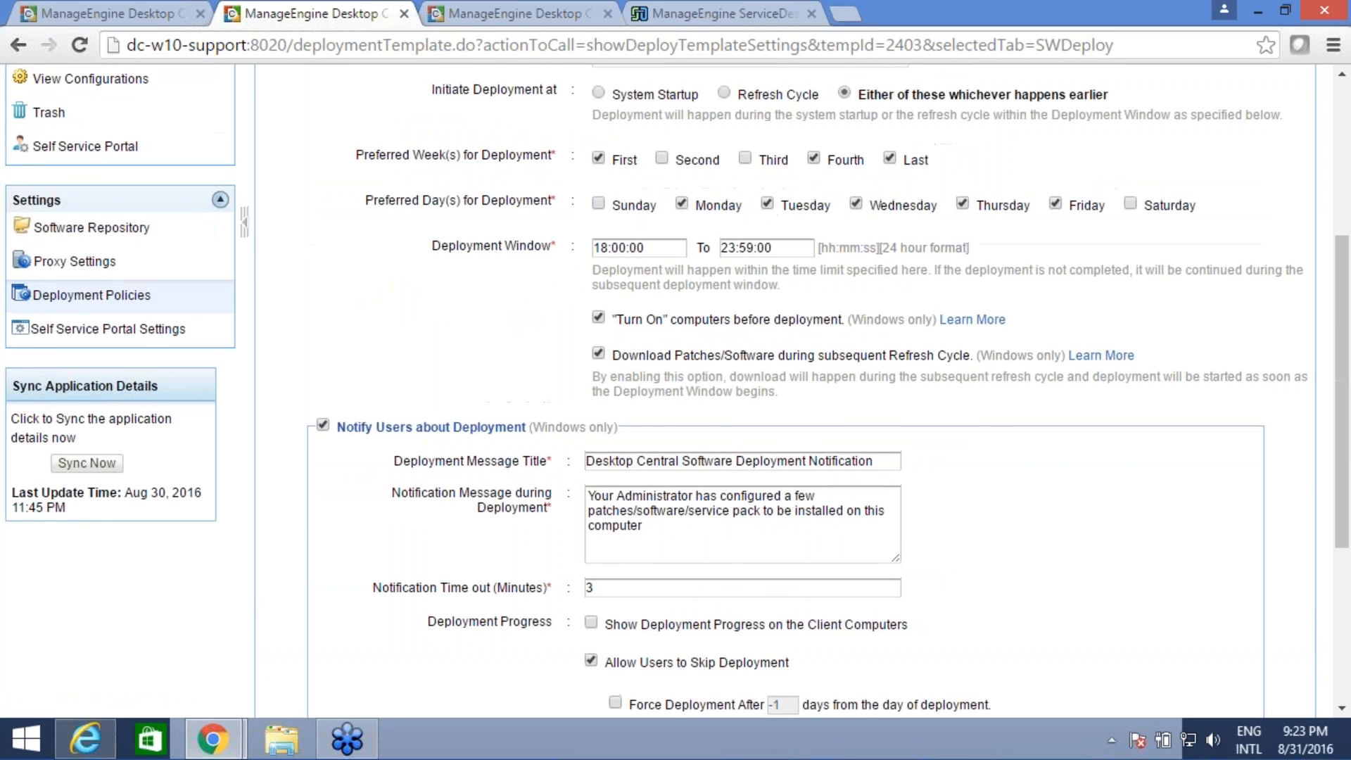
pyautogui.scroll(3, 767, 314)
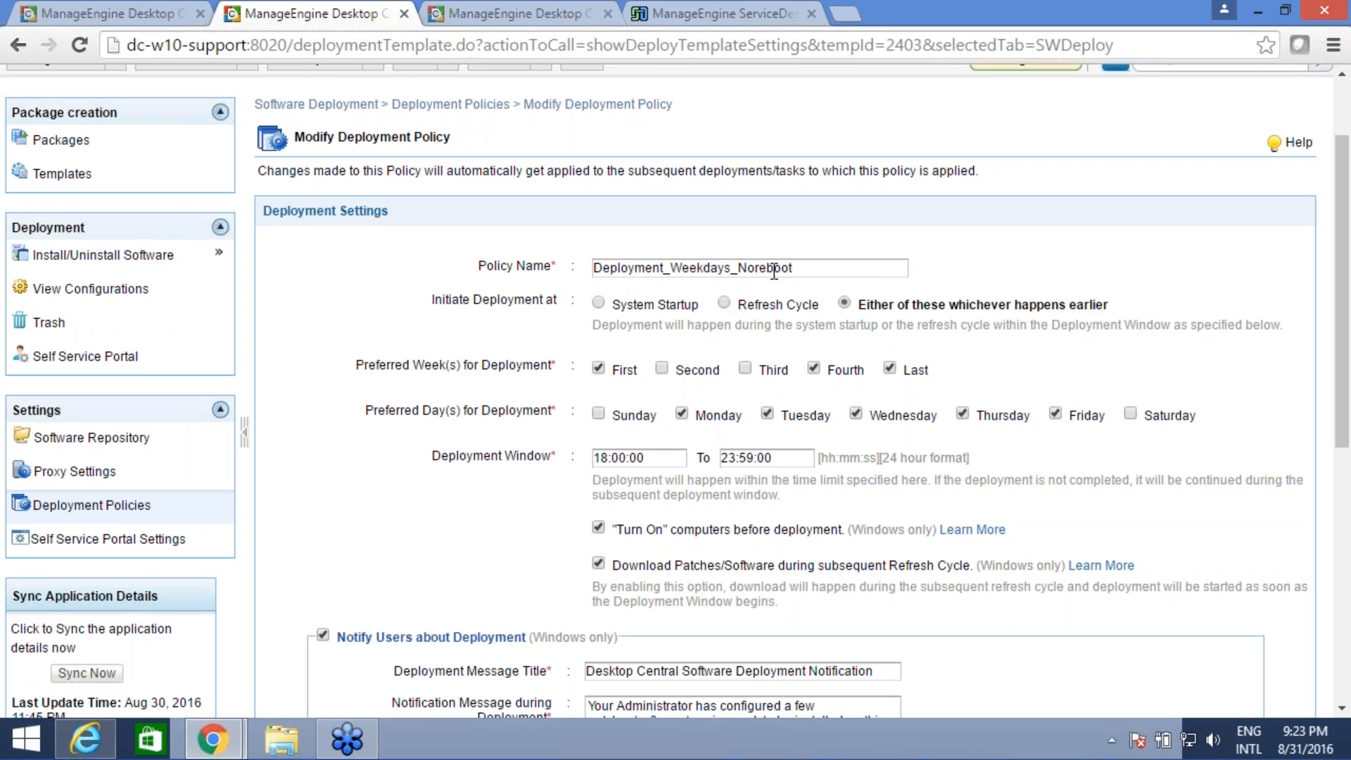
# Step: Return to the Chrome_Deployment configuration and select Deployment_Weekdays_Noreboot as its deployment policy
pyautogui.click(151, 14)
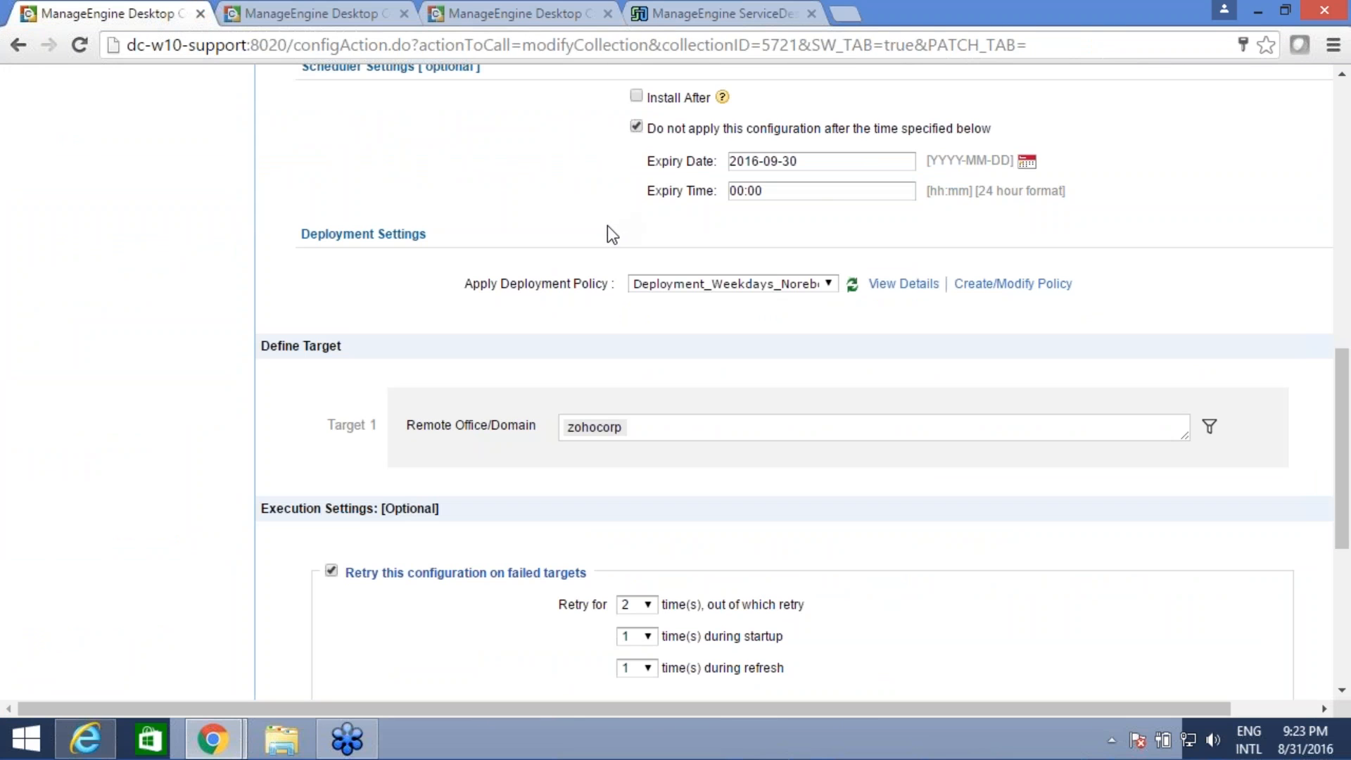
pyautogui.click(827, 282)
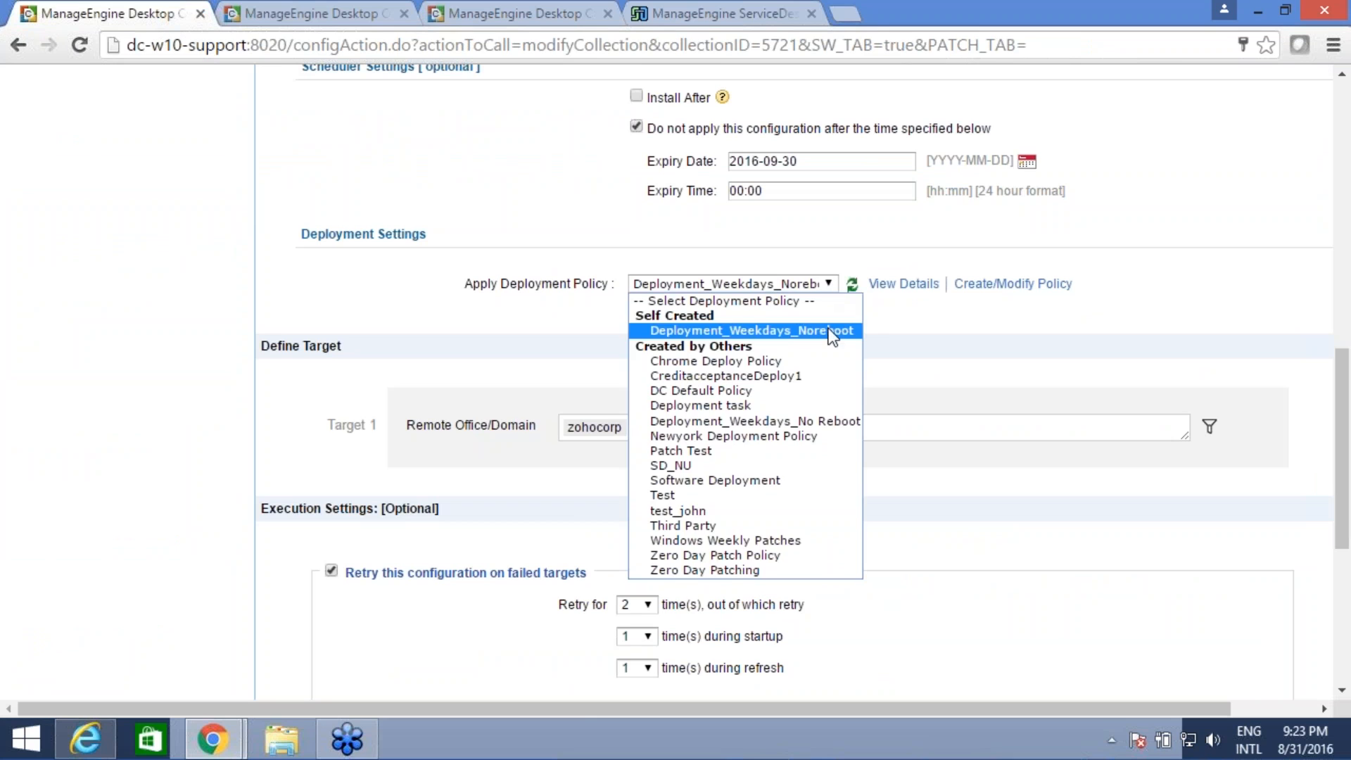
pyautogui.click(787, 332)
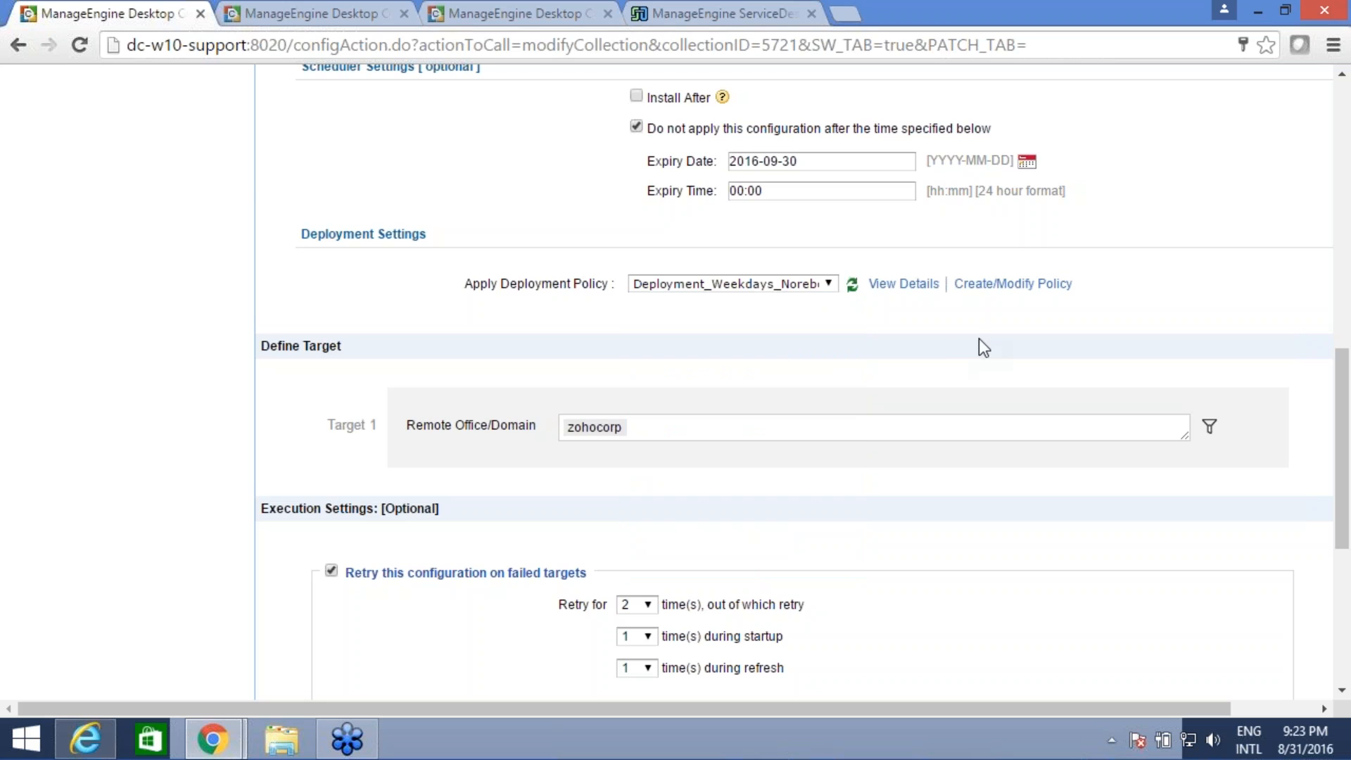
# Step: Show the remote office and domain choices for Target 1, clearing and reselecting the zohocorp domain
pyautogui.scroll(-3, 978, 340)
pyautogui.click(715, 215)
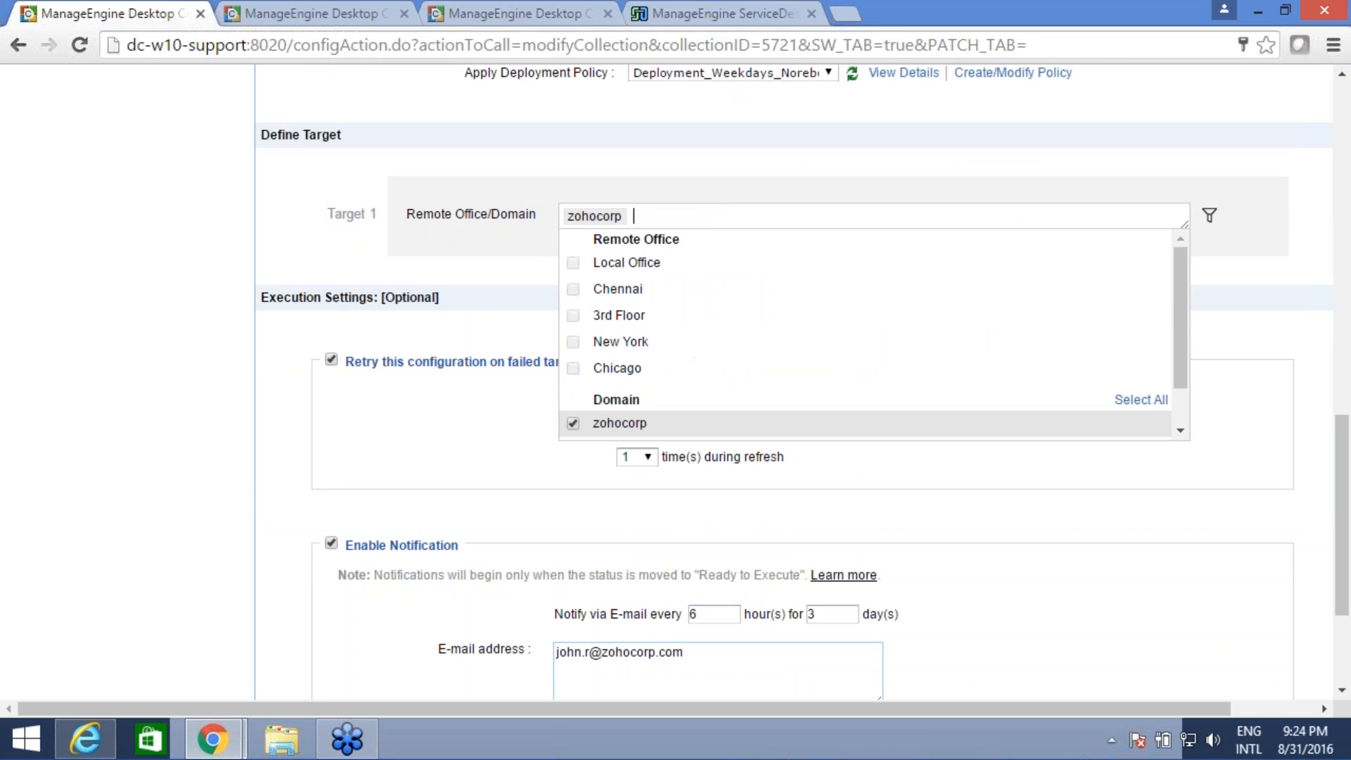
pyautogui.click(573, 423)
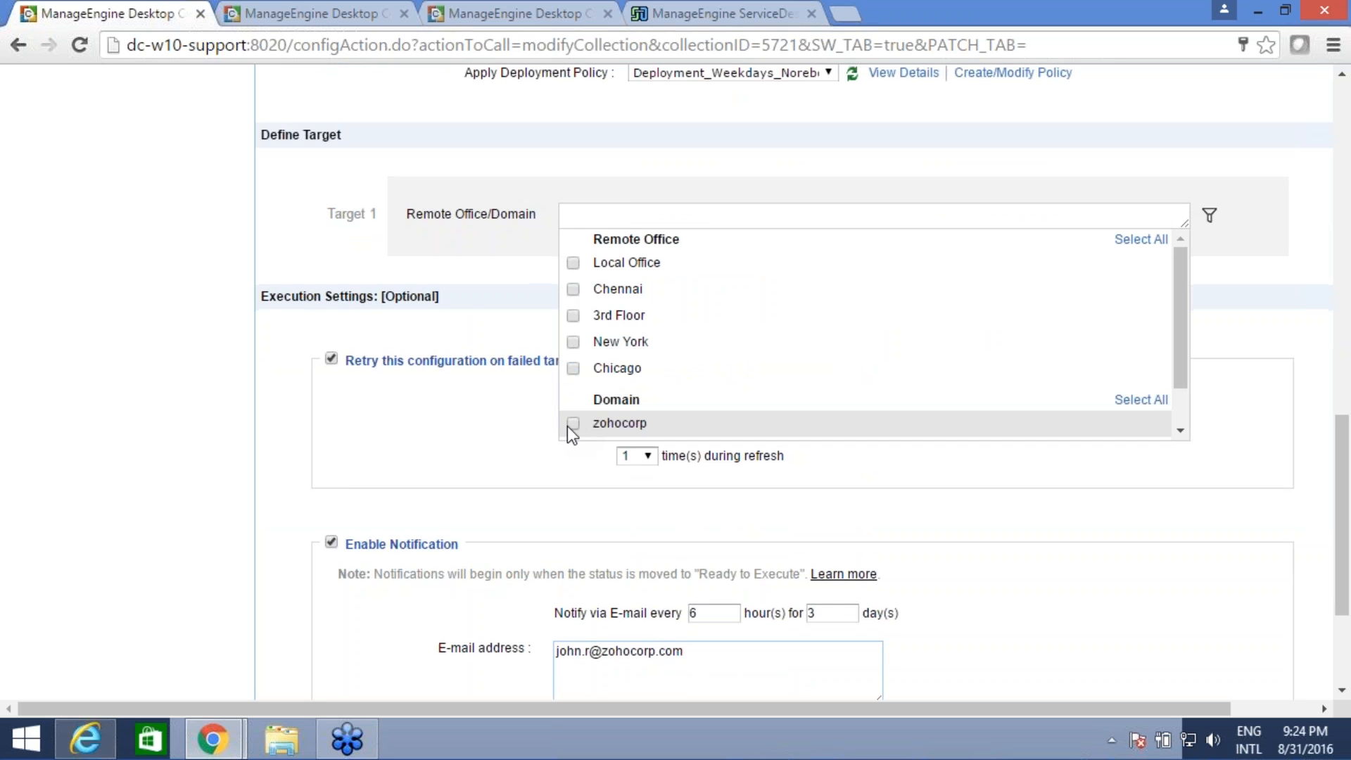
pyautogui.click(571, 424)
pyautogui.click(1238, 344)
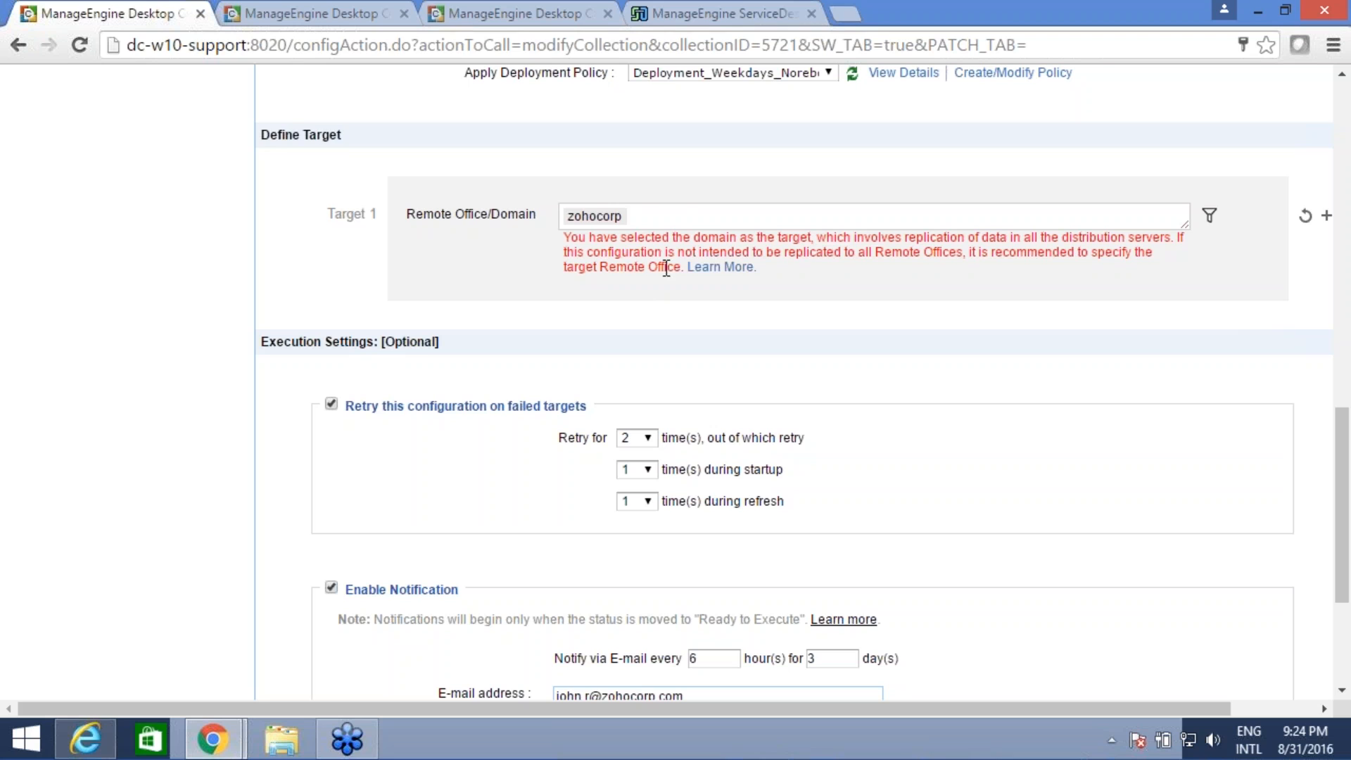
# Step: Try Local Office as the deployment target in place of the domain, and switch the target back to zohocorp
pyautogui.click(627, 216)
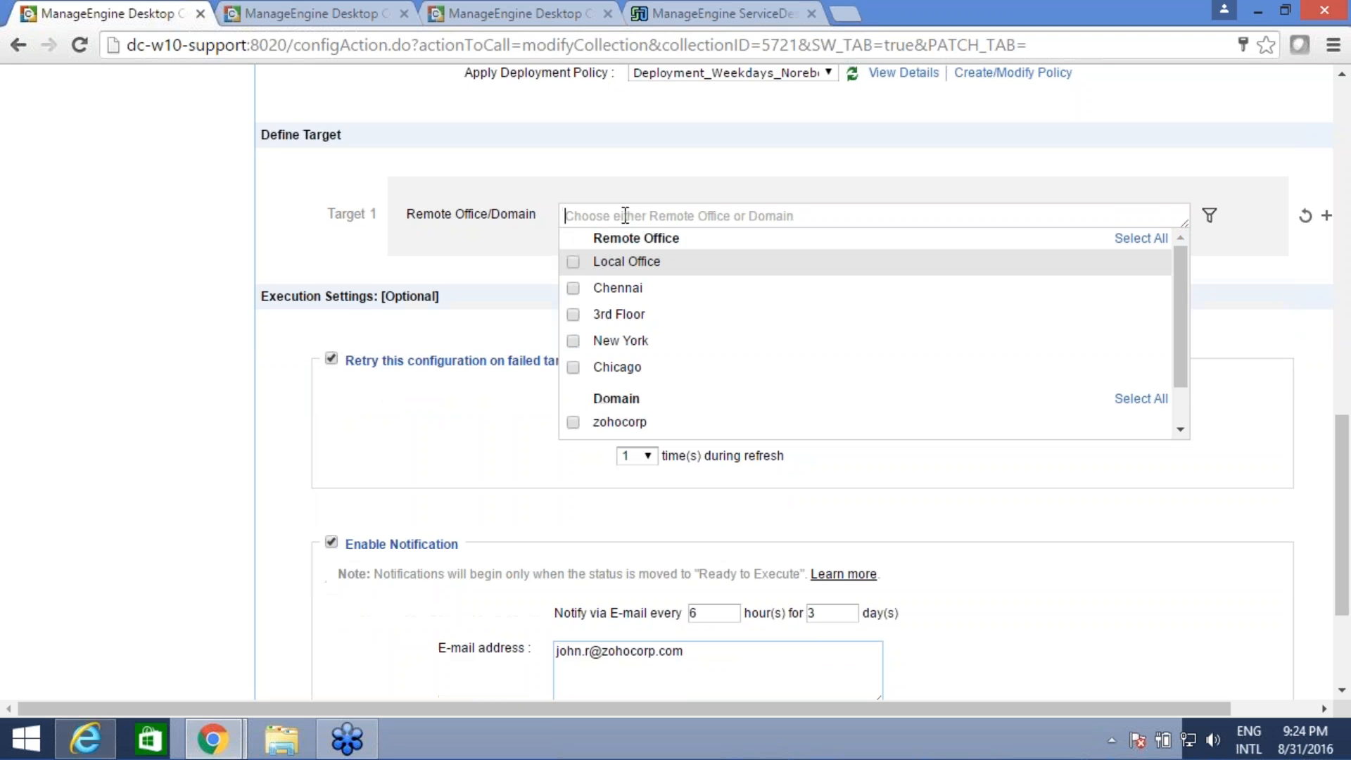
pyautogui.click(576, 262)
pyautogui.click(699, 165)
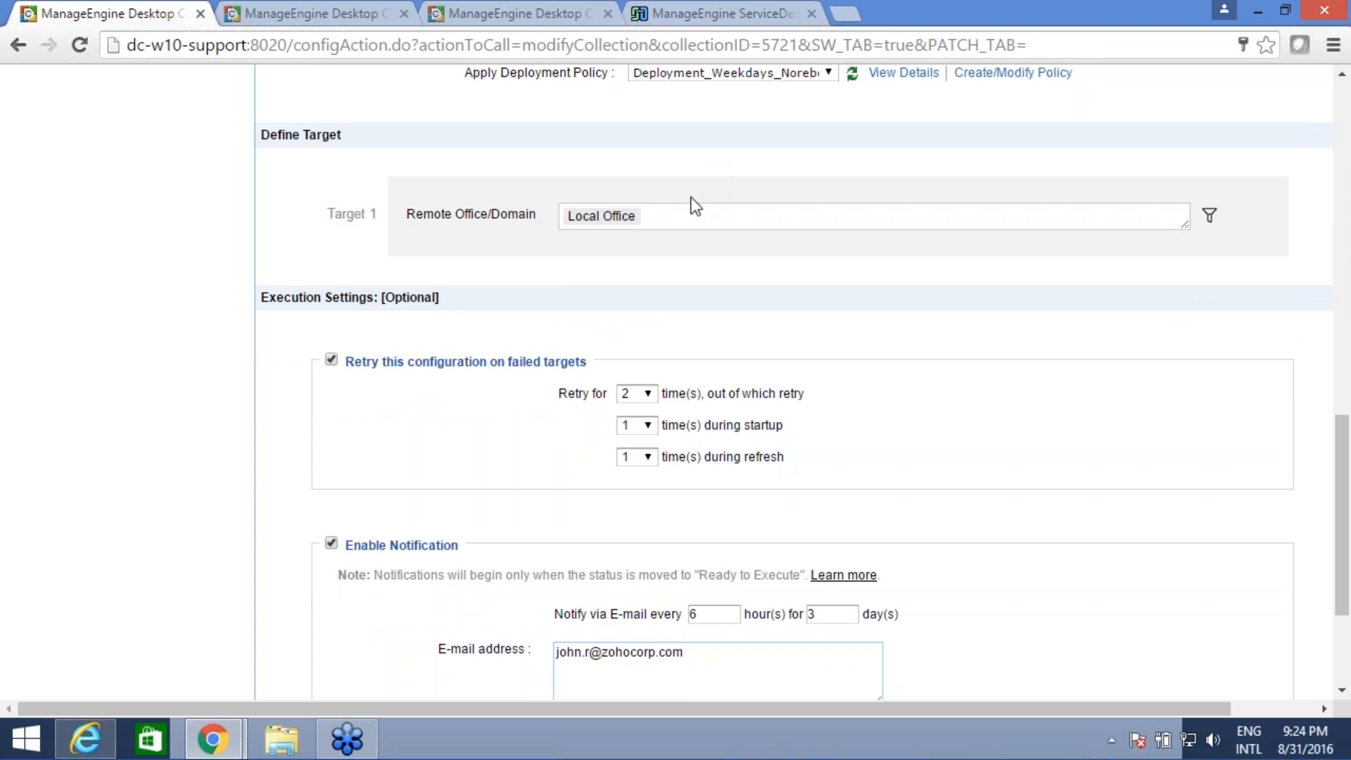
pyautogui.click(636, 221)
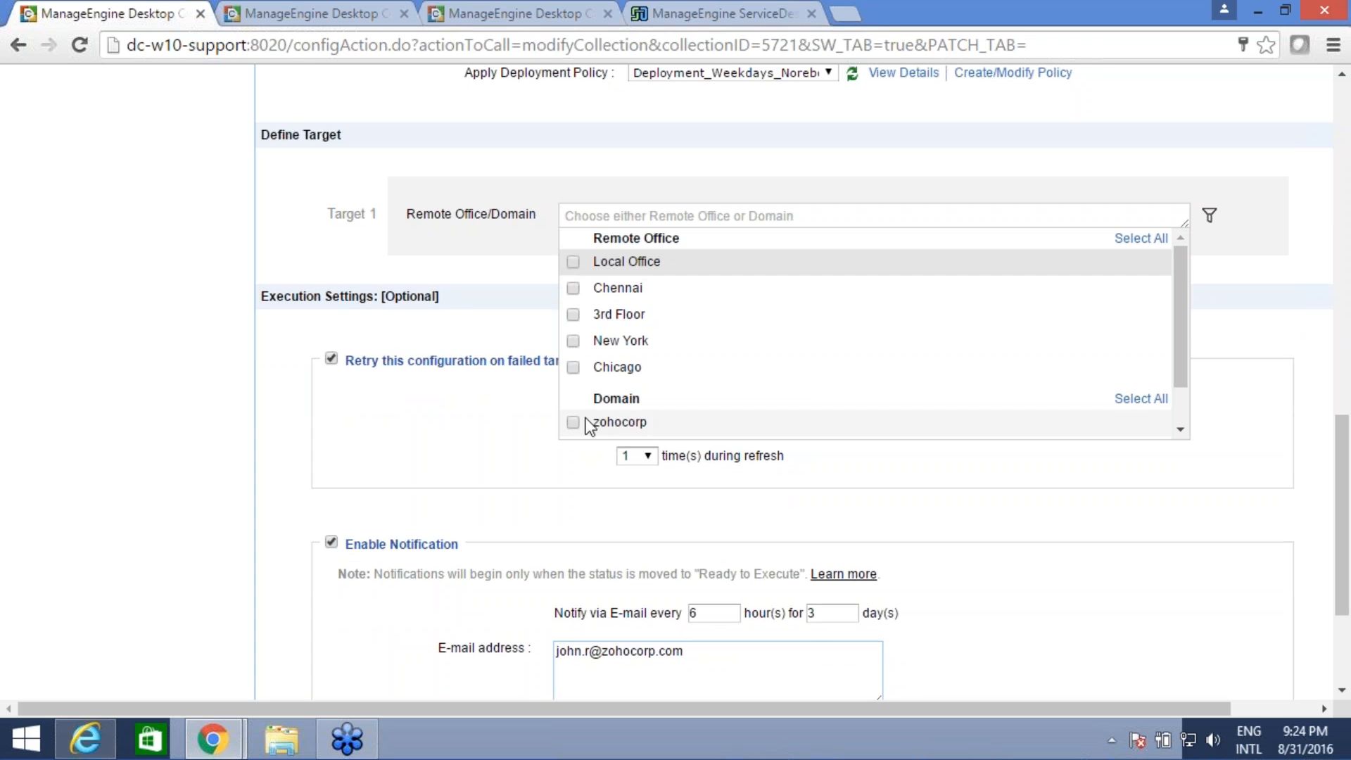
pyautogui.click(573, 422)
pyautogui.click(1255, 301)
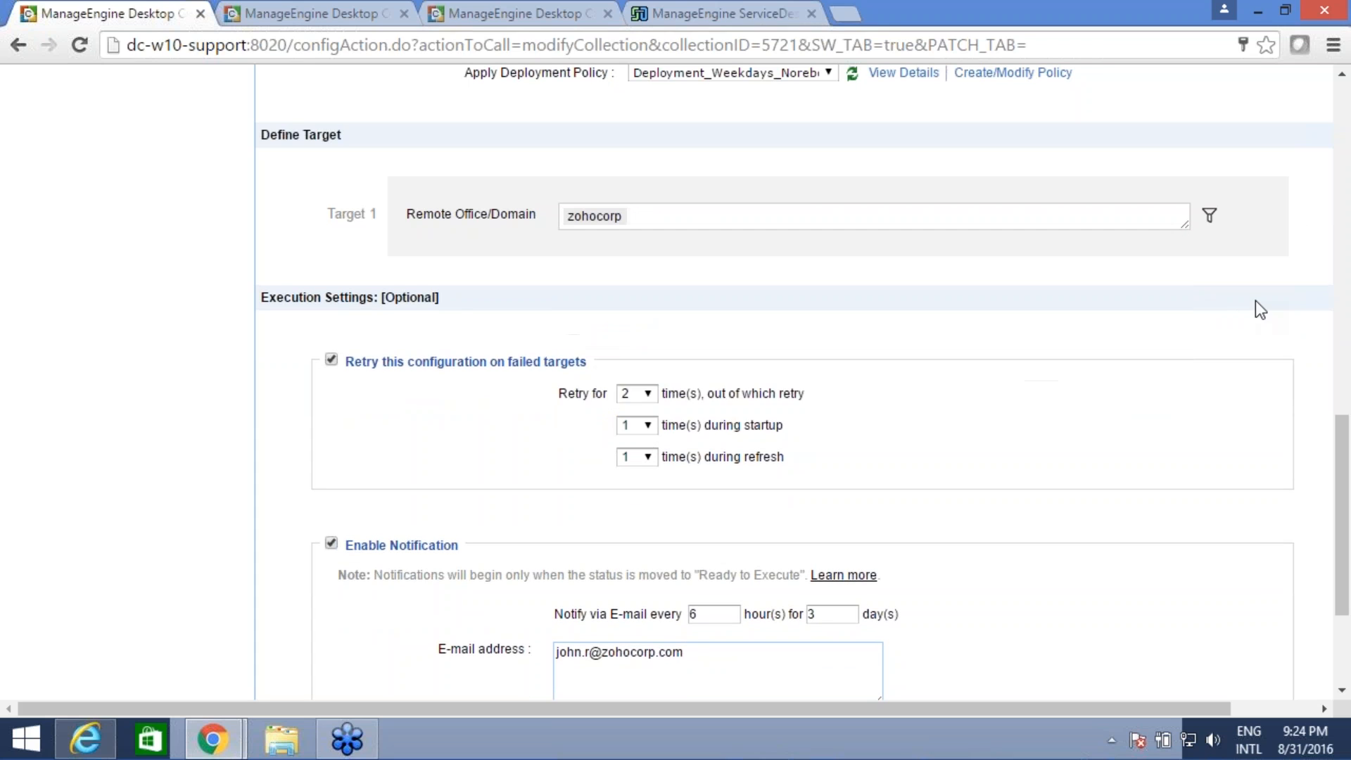
# Step: Show the filter and exclusion settings for Target 1 and examine the available criteria for filtering computers
pyautogui.click(1210, 214)
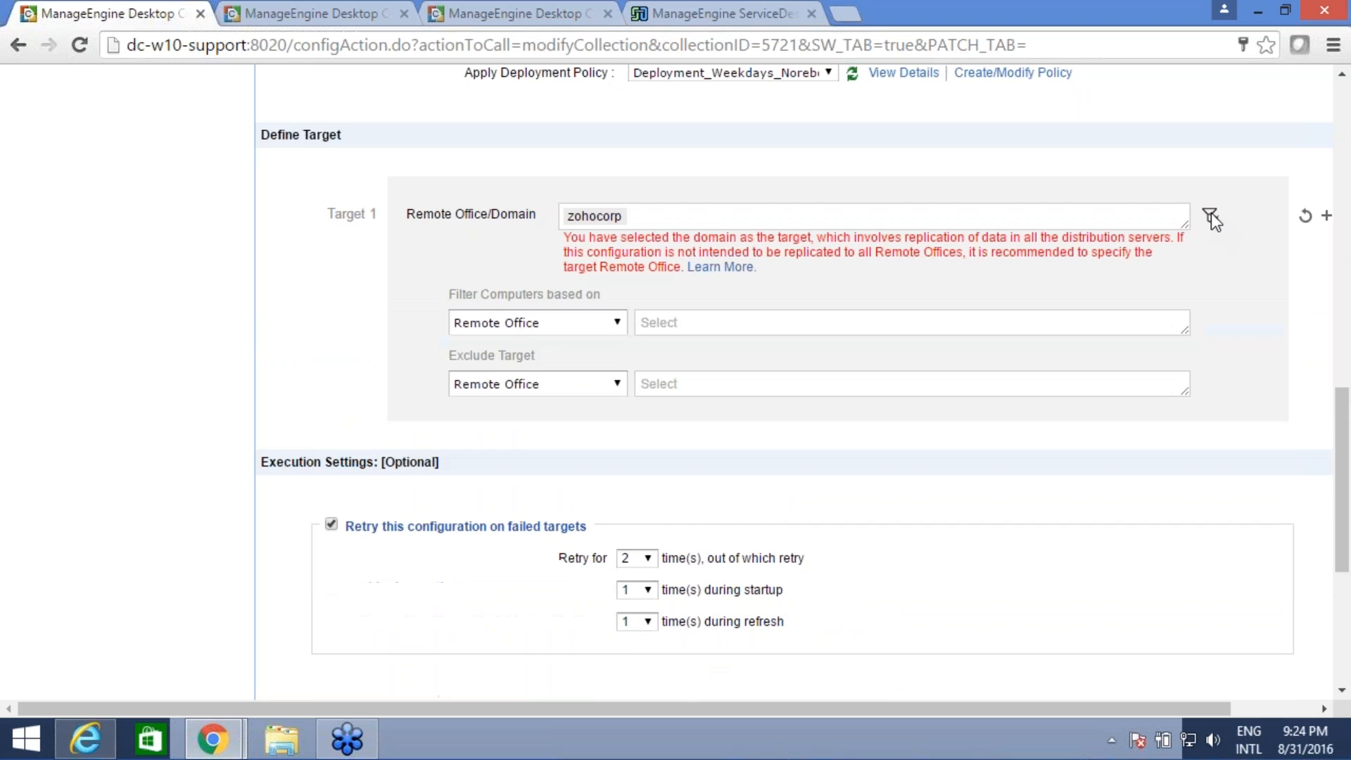
pyautogui.click(619, 325)
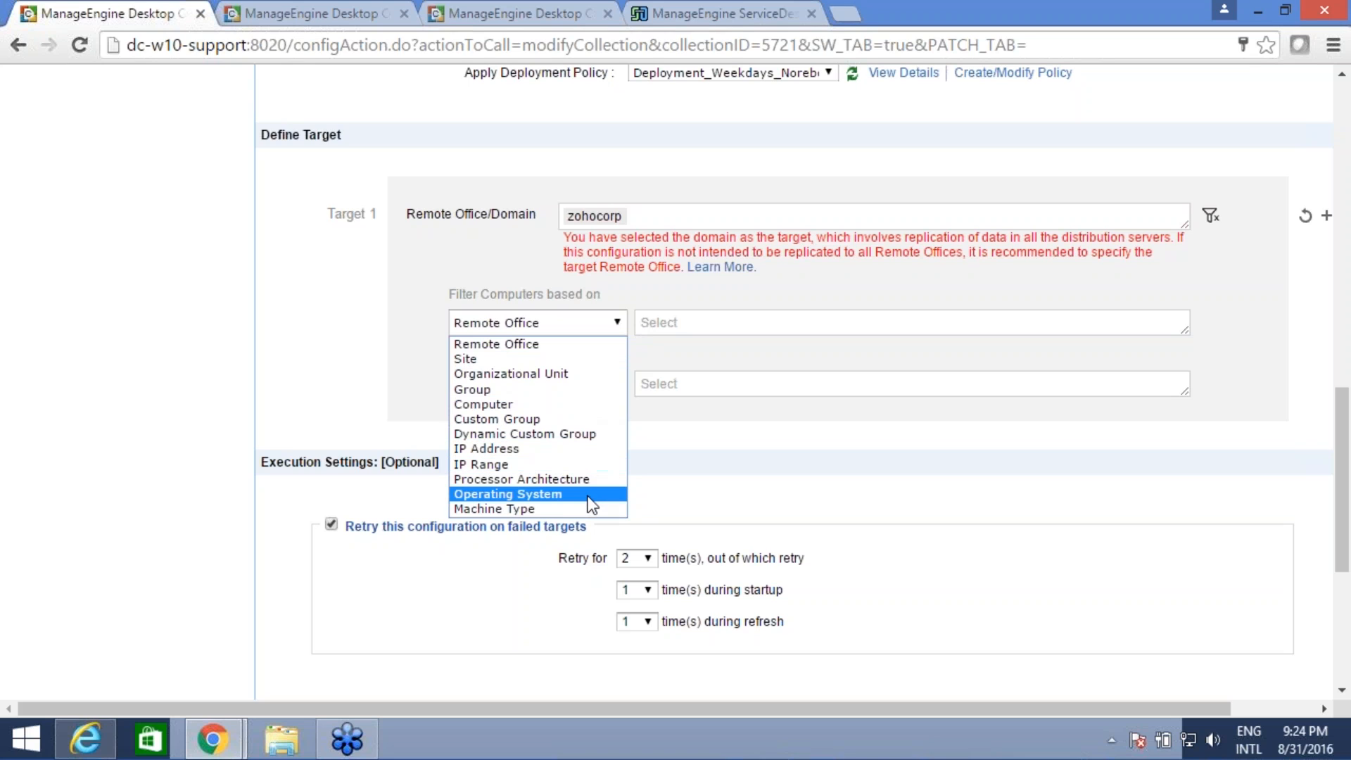
pyautogui.click(755, 459)
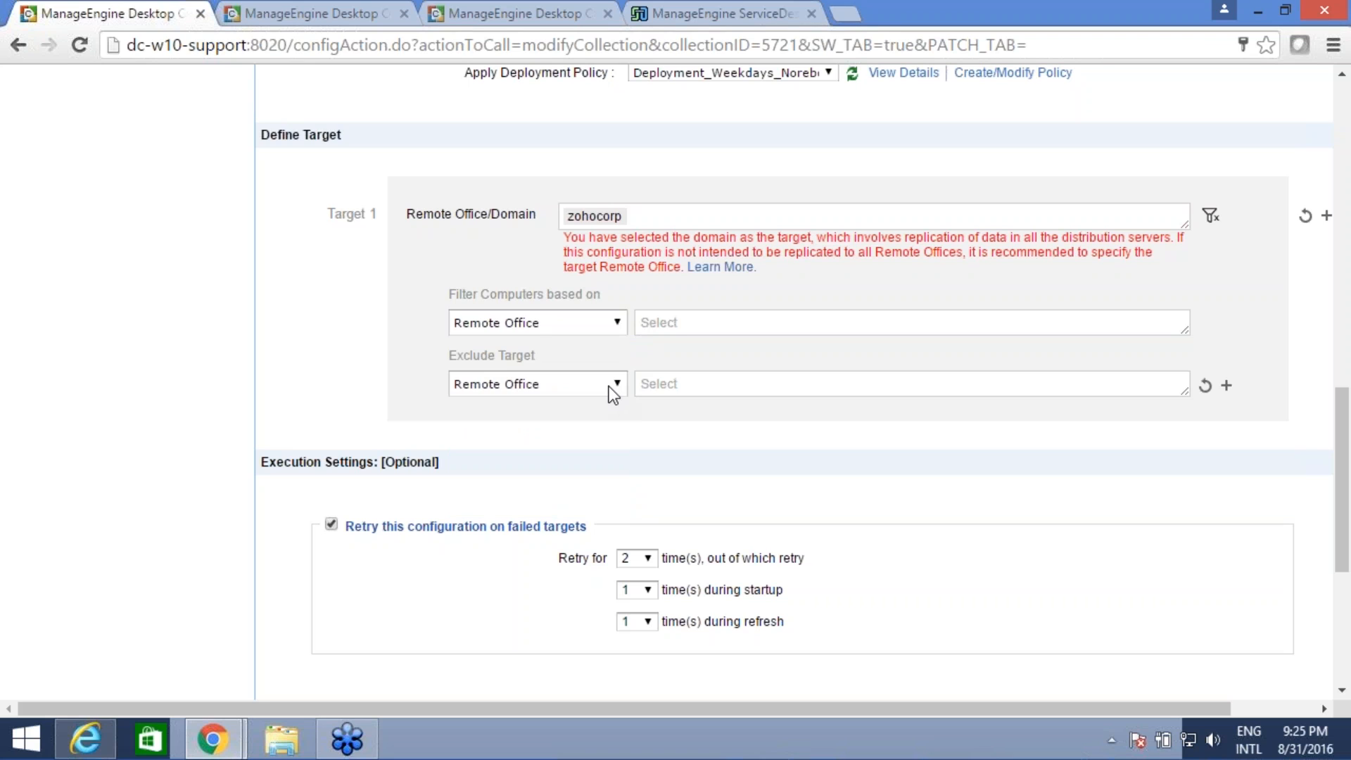
# Step: Exclude the Microsoft Windows Server 2003 and 2008 operating systems from the target, and add another exclusion row
pyautogui.click(613, 394)
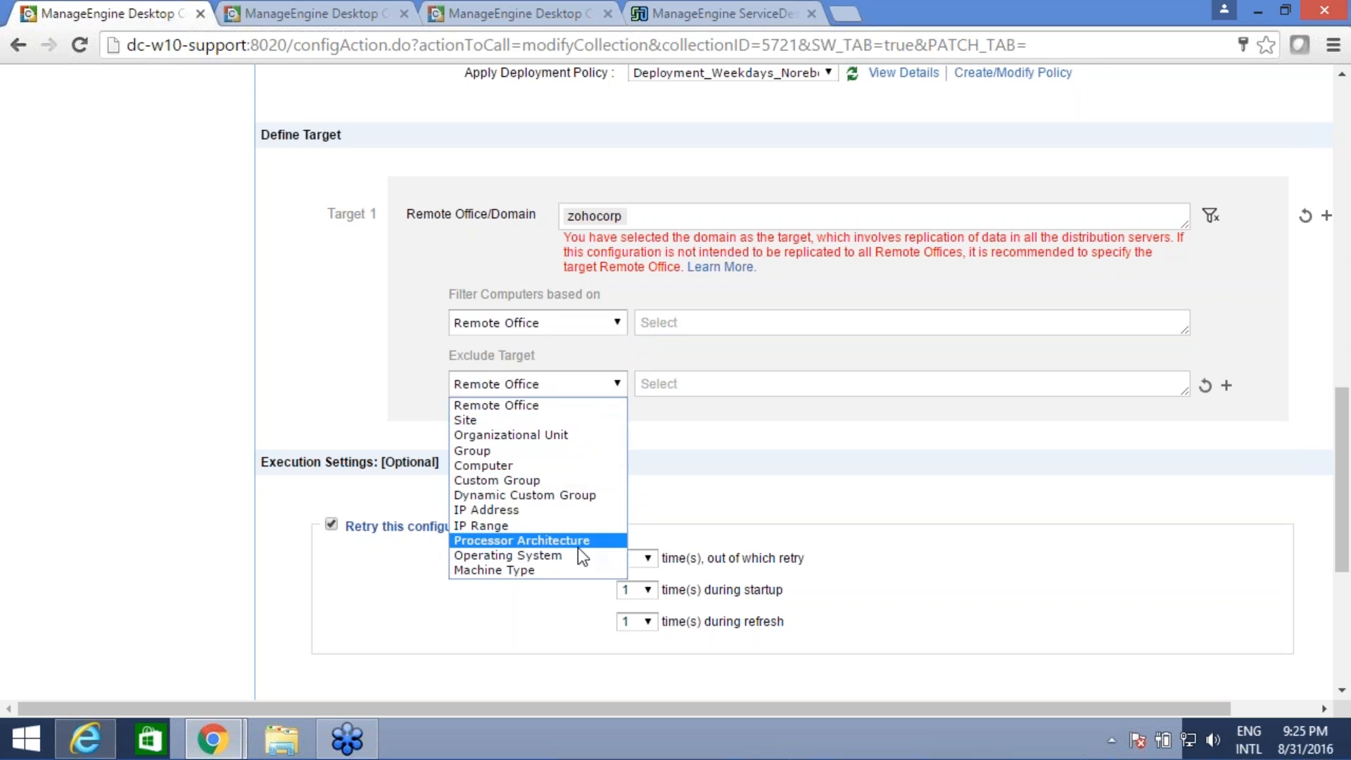
pyautogui.click(535, 555)
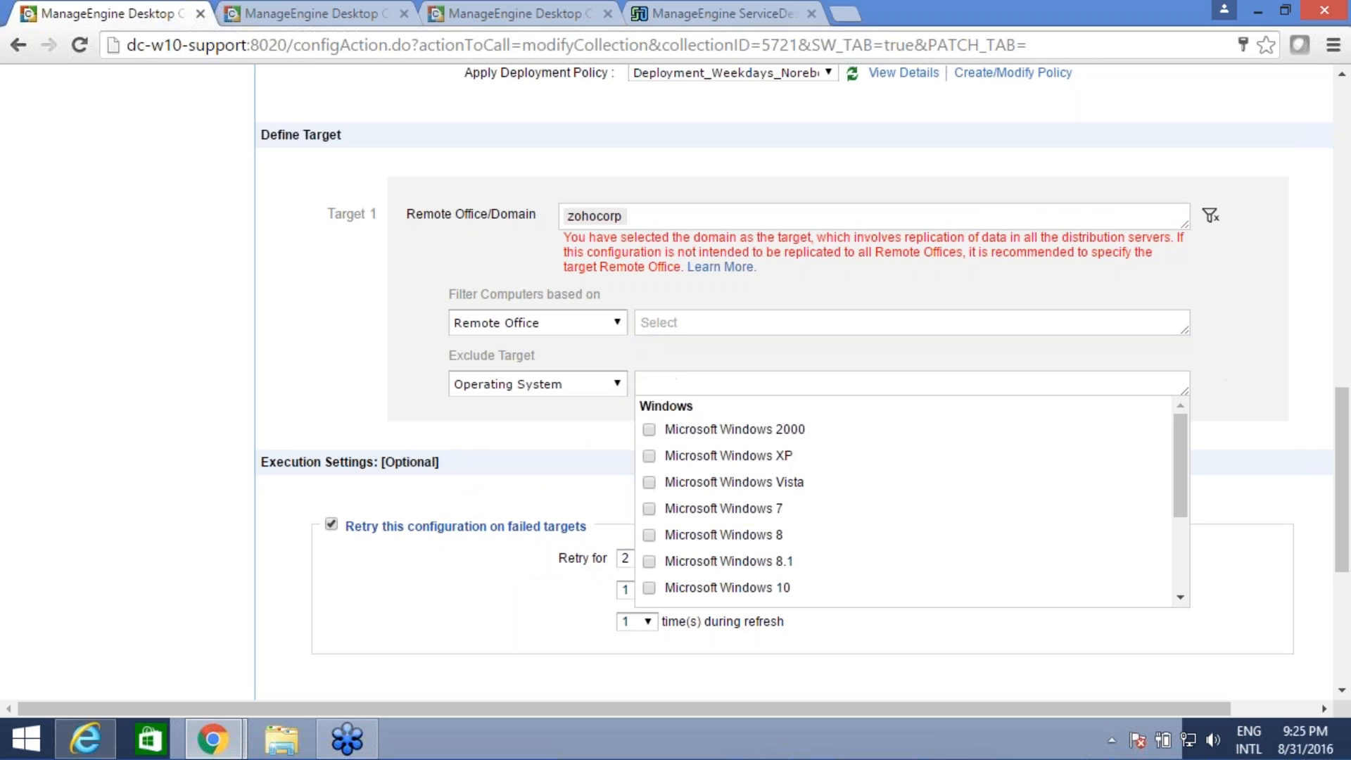
pyautogui.scroll(-2, 703, 493)
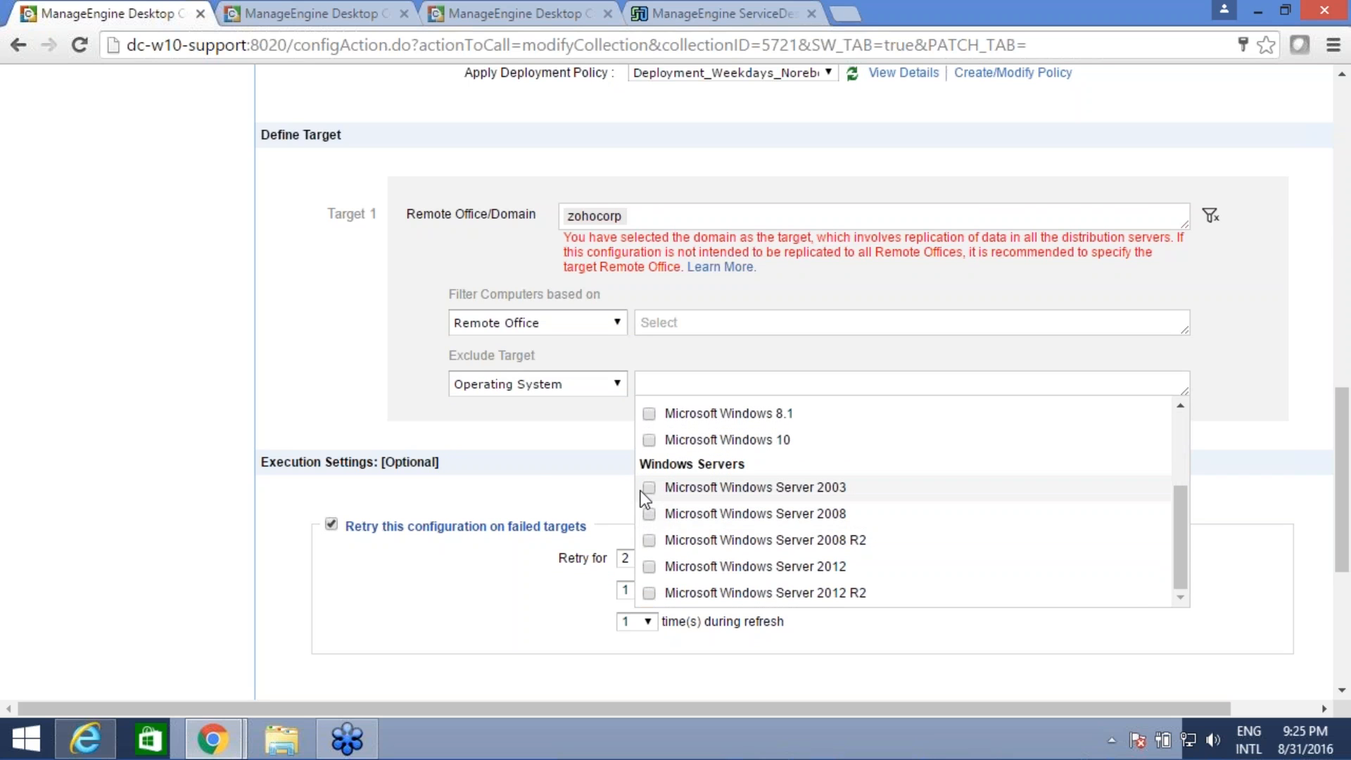
pyautogui.click(649, 488)
pyautogui.click(649, 514)
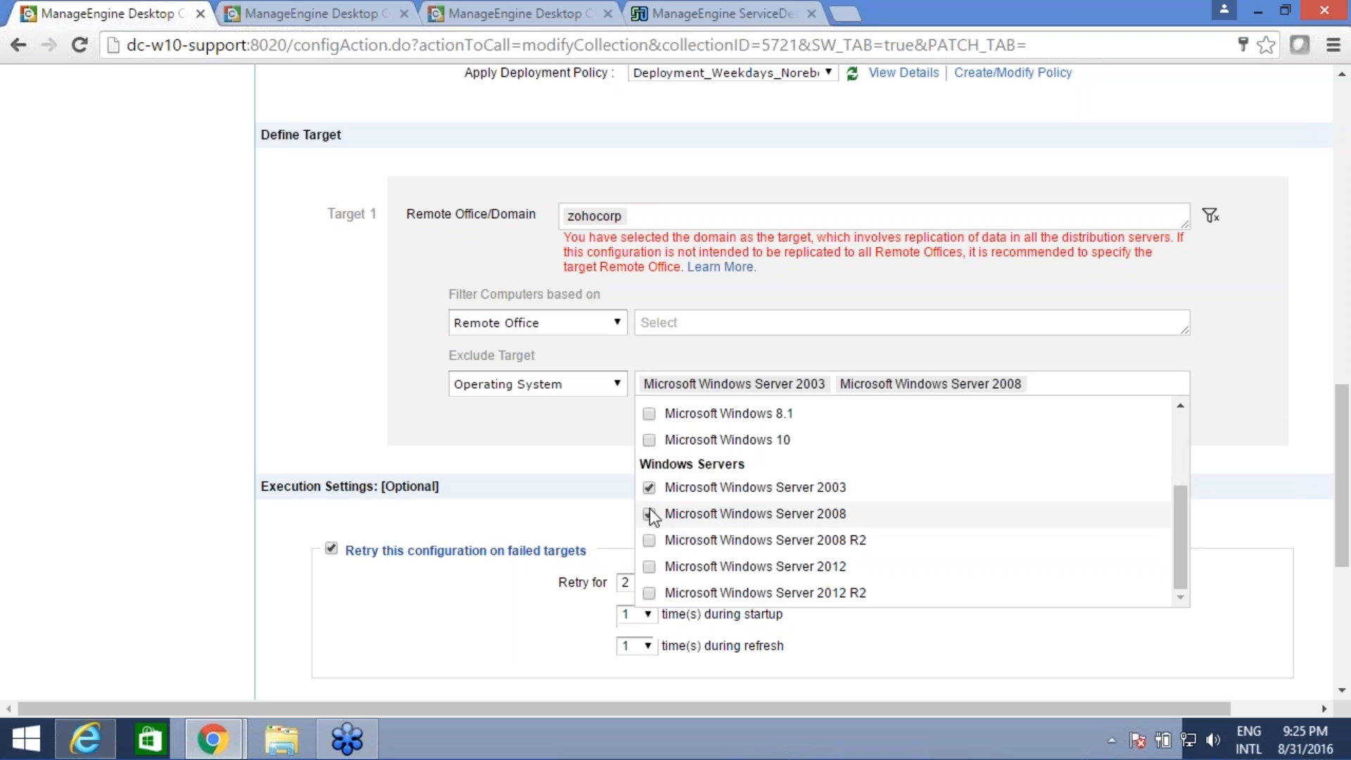
pyautogui.click(1277, 425)
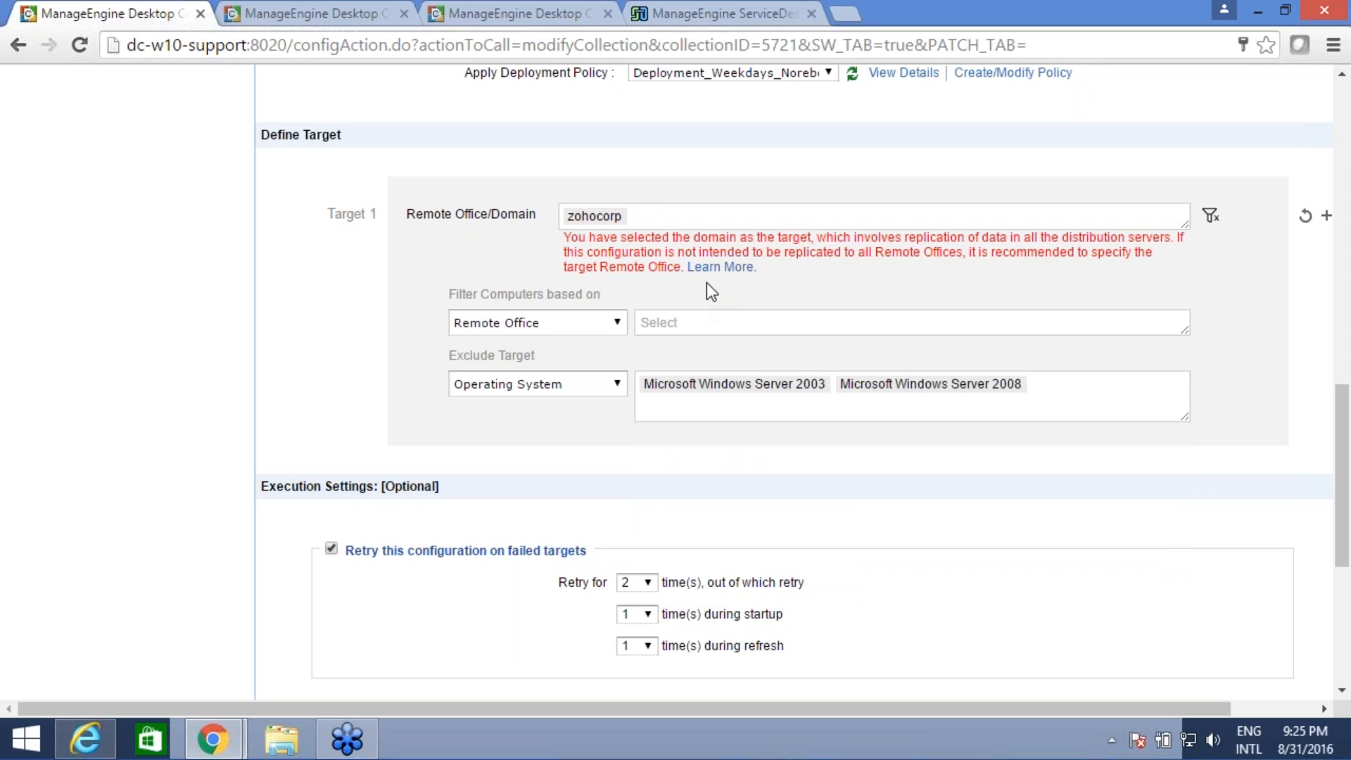
pyautogui.click(1225, 387)
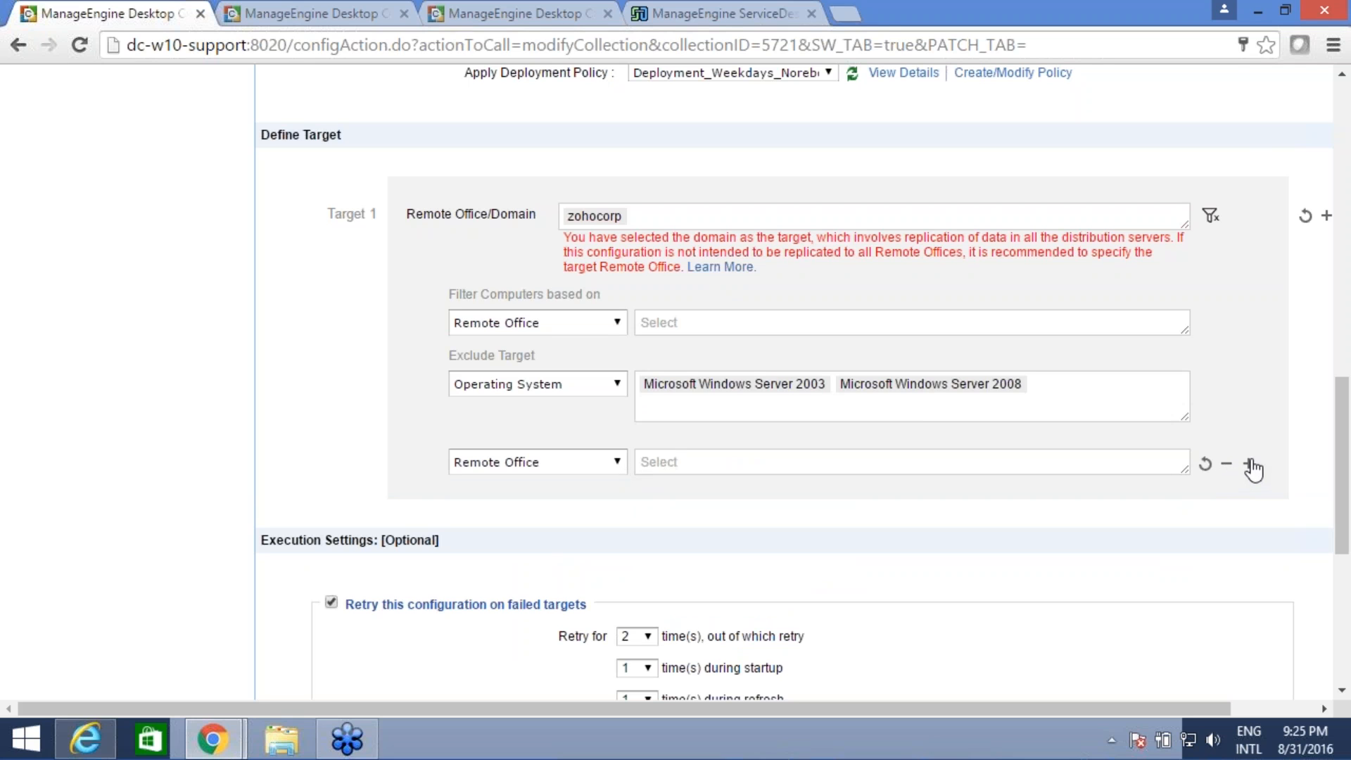
# Step: Review the retry settings, highlight the e-mail notification interval, duration and recipient address, and look back over the whole configuration
pyautogui.scroll(-5, 829, 373)
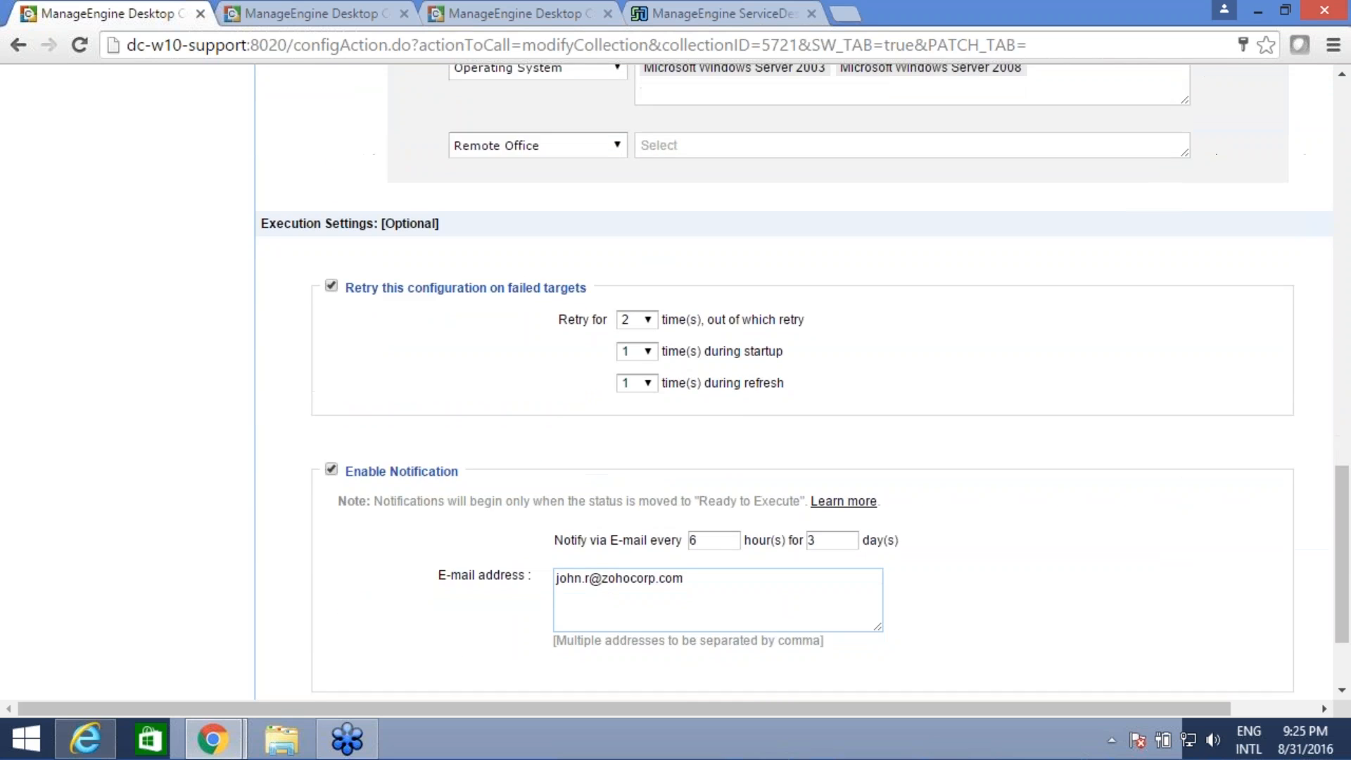
pyautogui.scroll(-1, 601, 351)
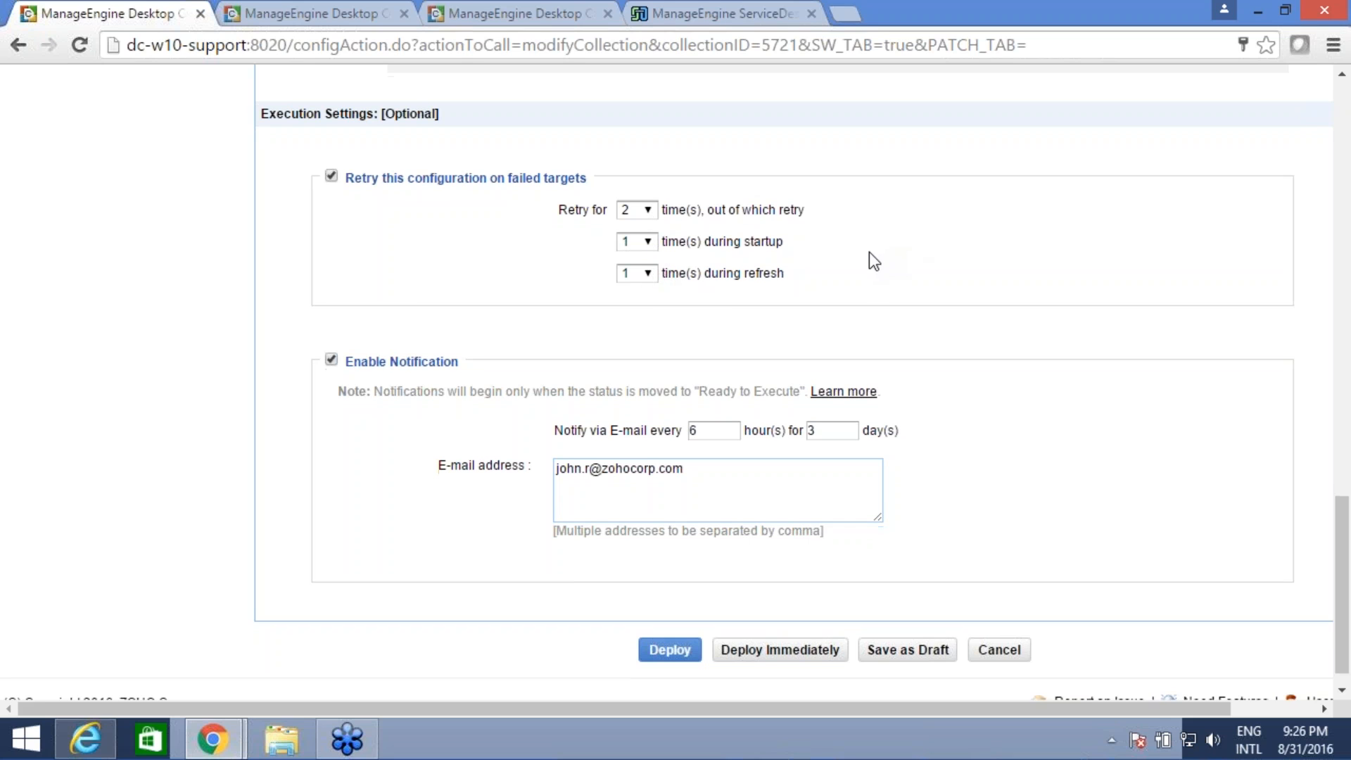
pyautogui.scroll(-1, 868, 252)
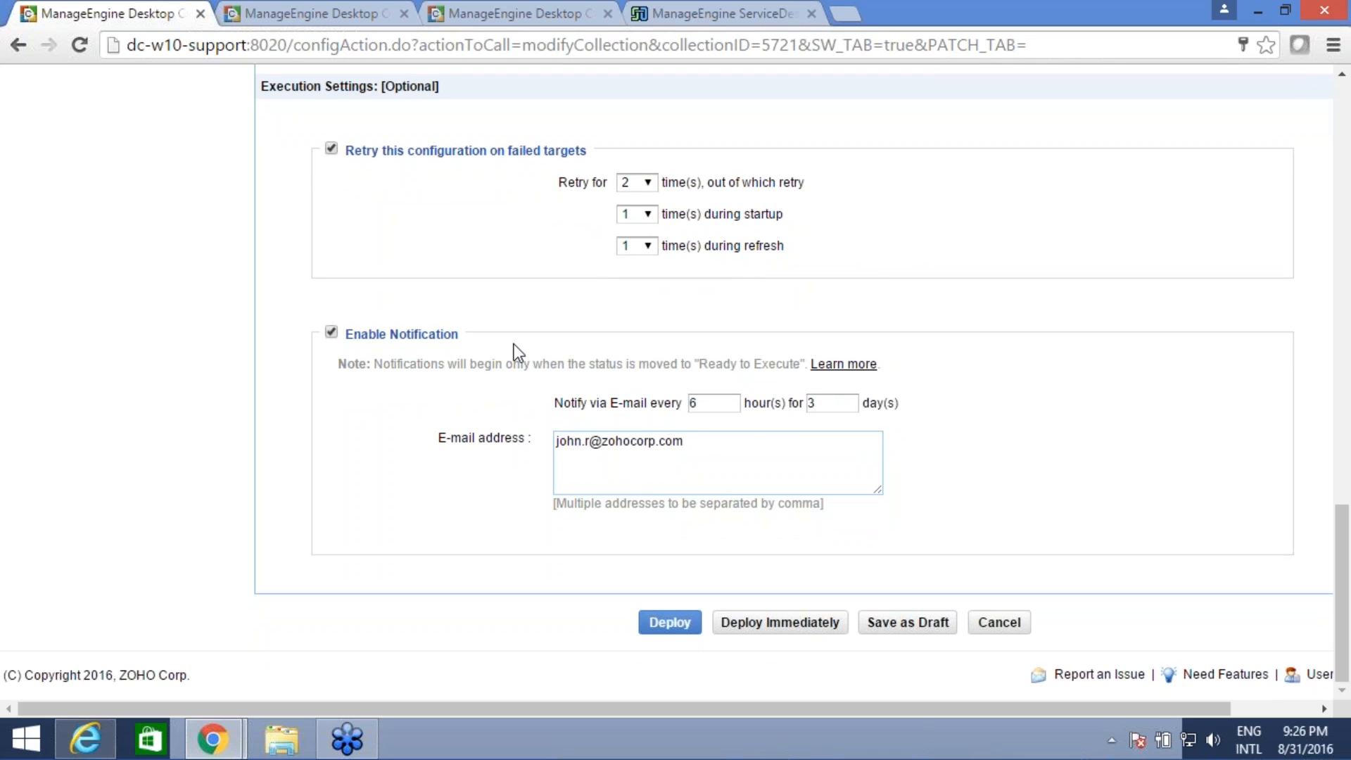
pyautogui.doubleClick(693, 405)
pyautogui.doubleClick(818, 404)
pyautogui.moveTo(736, 443); pyautogui.dragTo(543, 432)
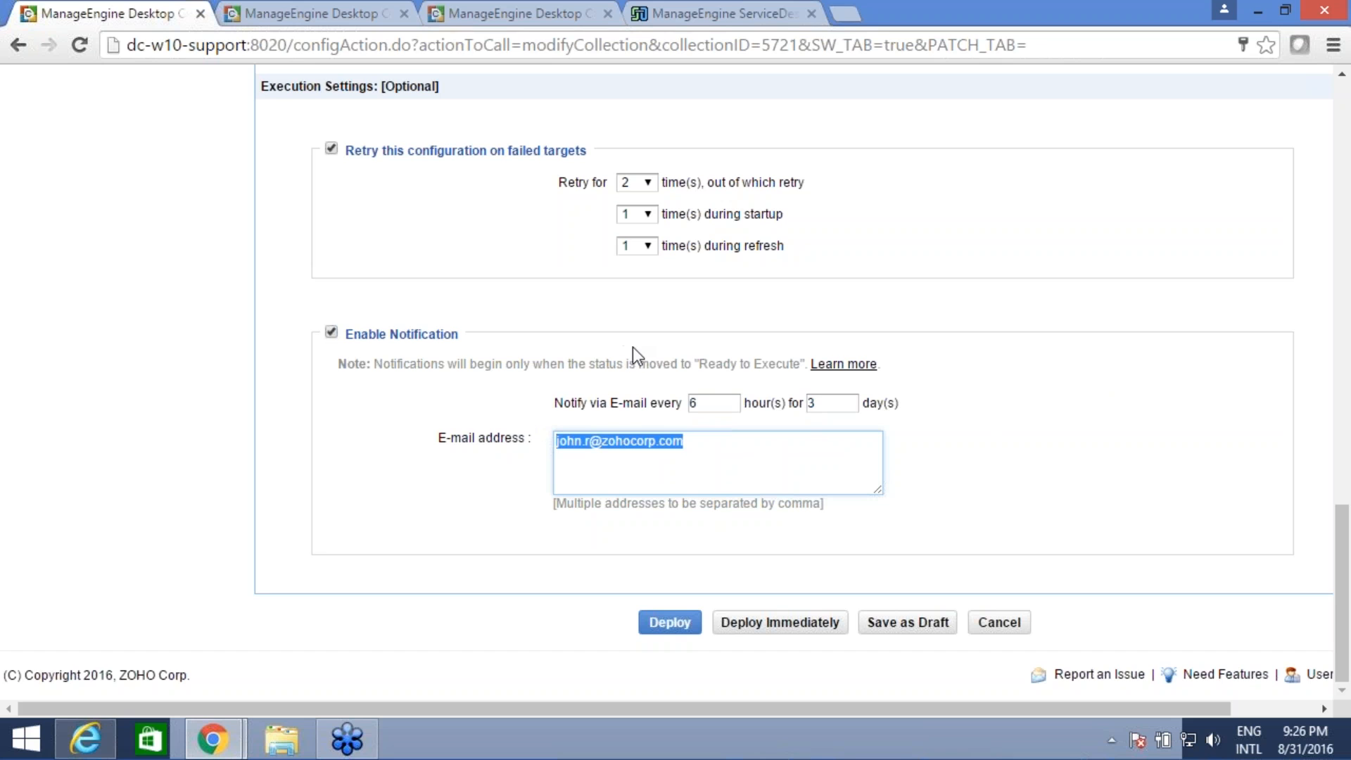
pyautogui.scroll(4, 632, 348)
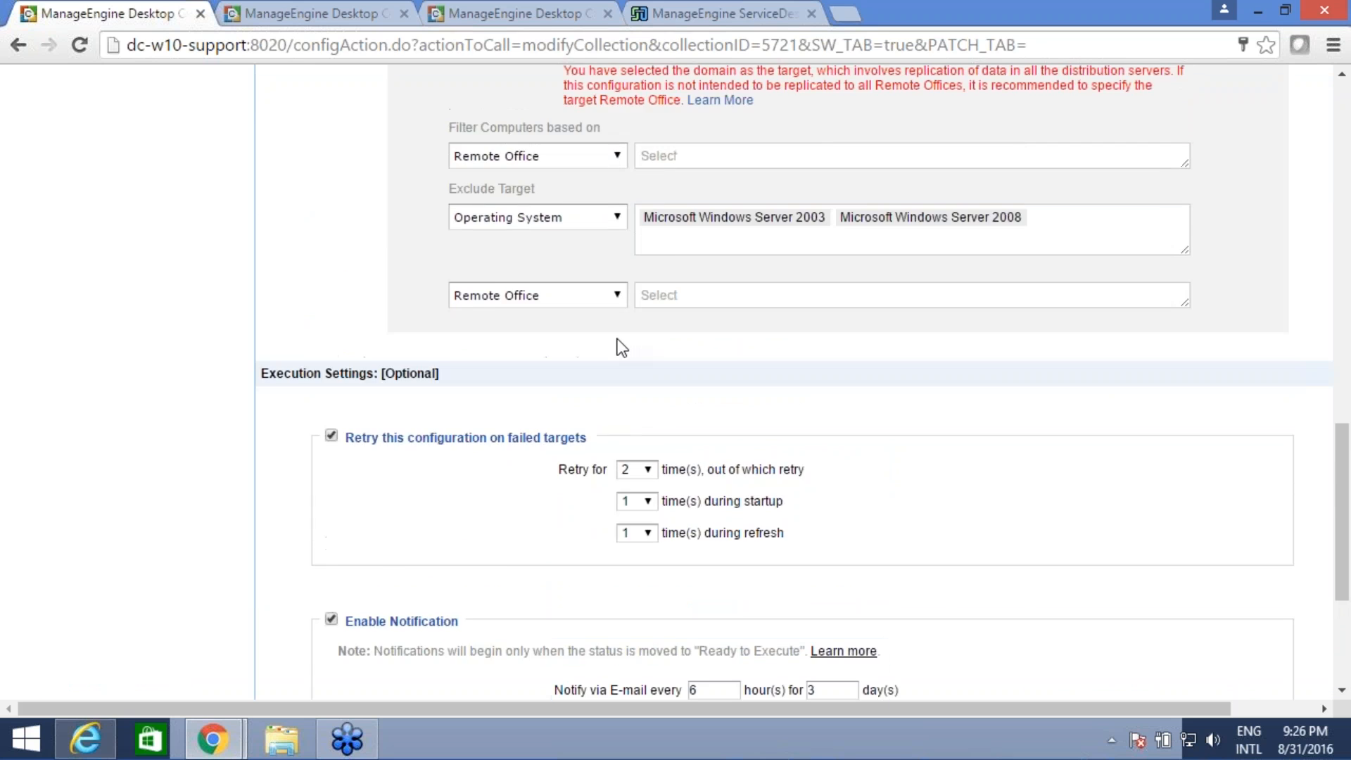
pyautogui.scroll(13, 622, 347)
pyautogui.scroll(-15, 601, 310)
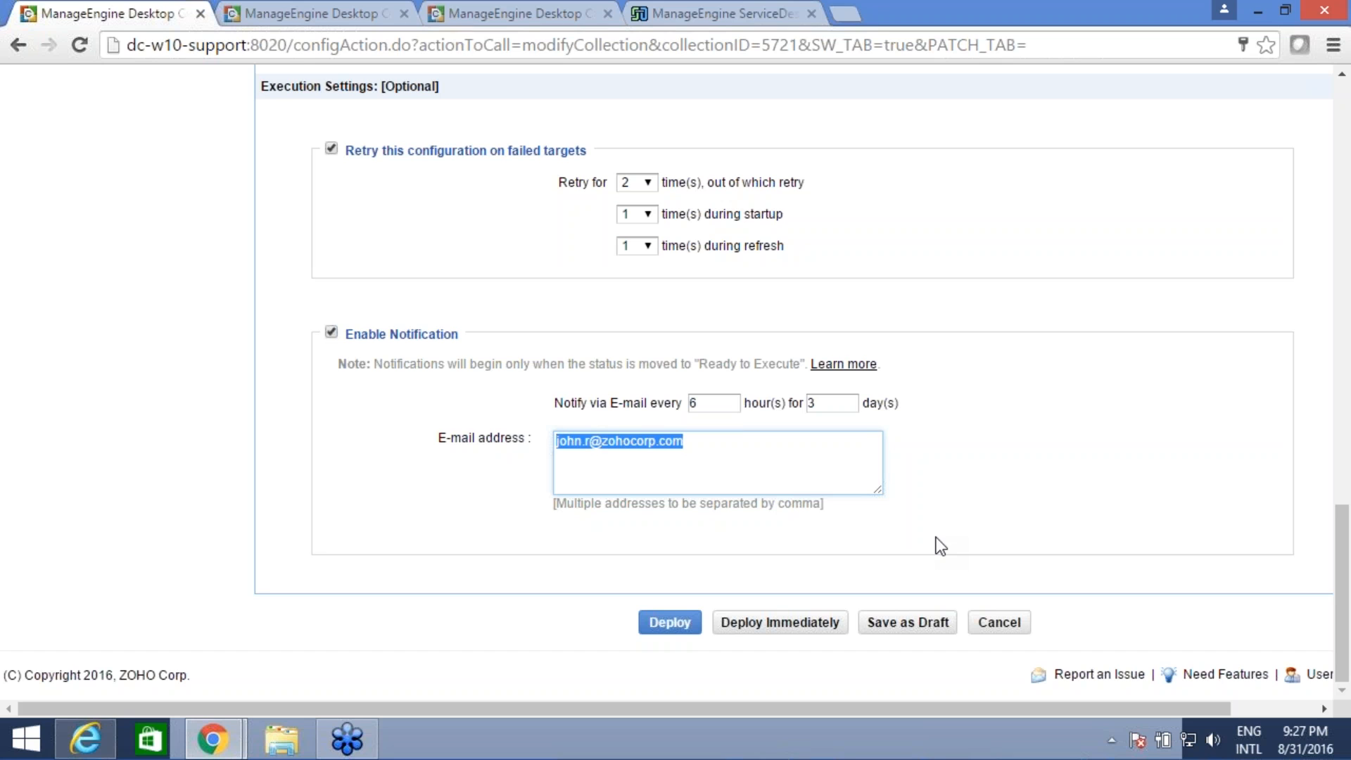
pyautogui.scroll(13, 250, 486)
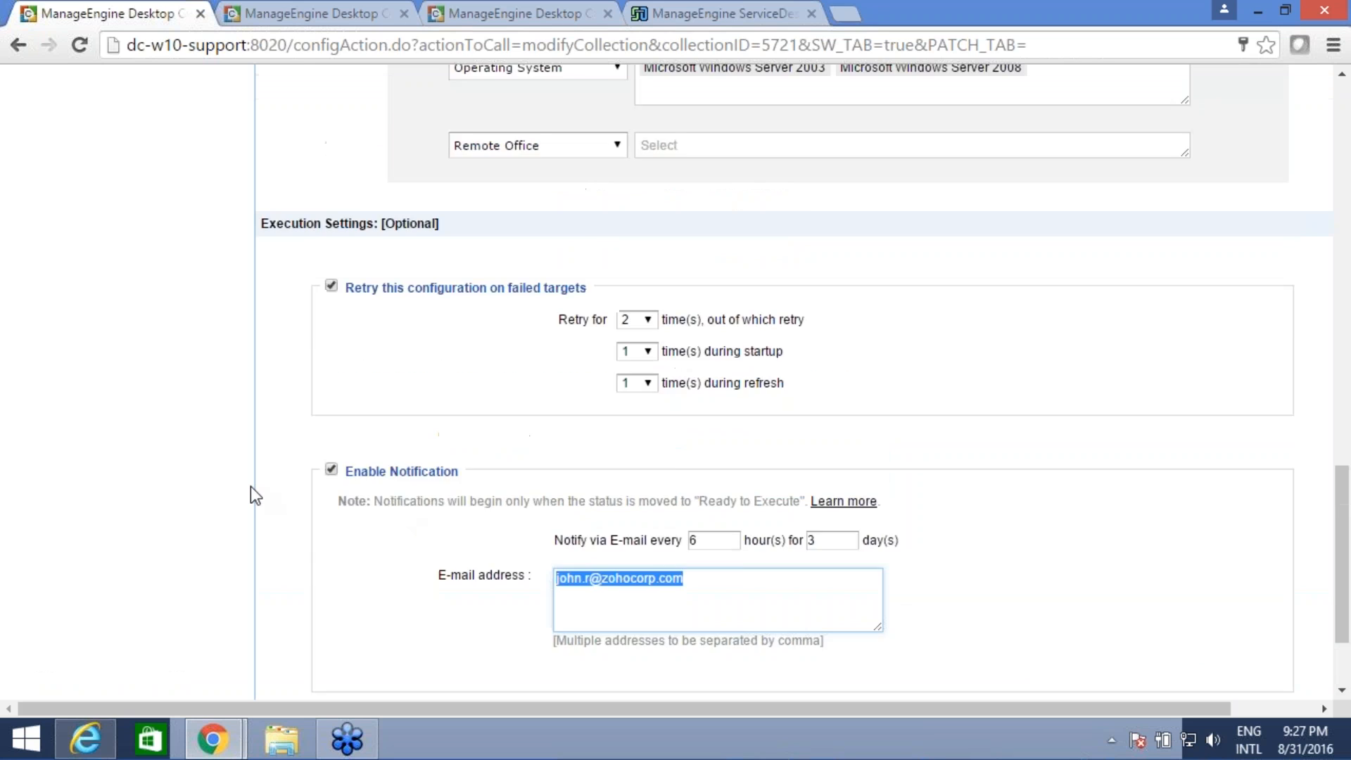
# Step: Leave the Chrome_Deployment form without saving and show the list of all software configurations
pyautogui.scroll(3, 250, 487)
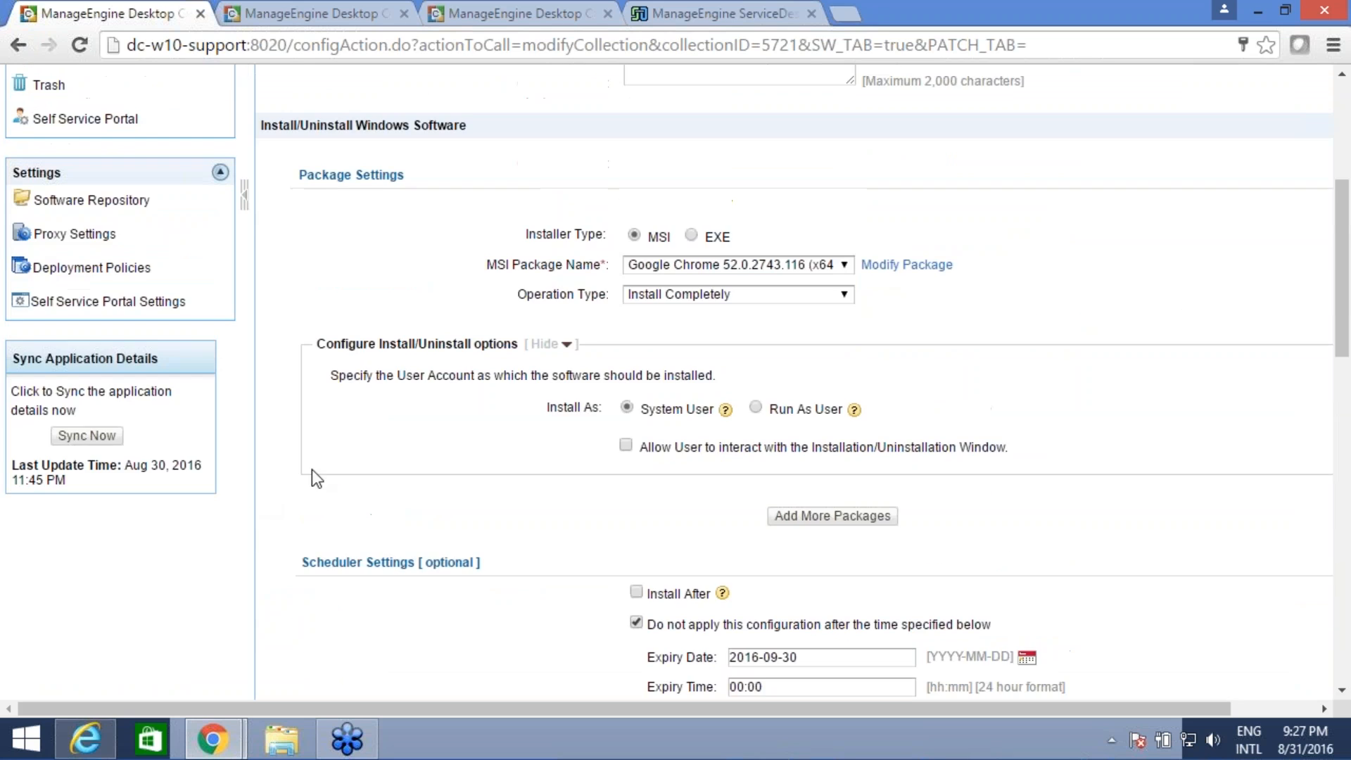
pyautogui.scroll(5, 396, 425)
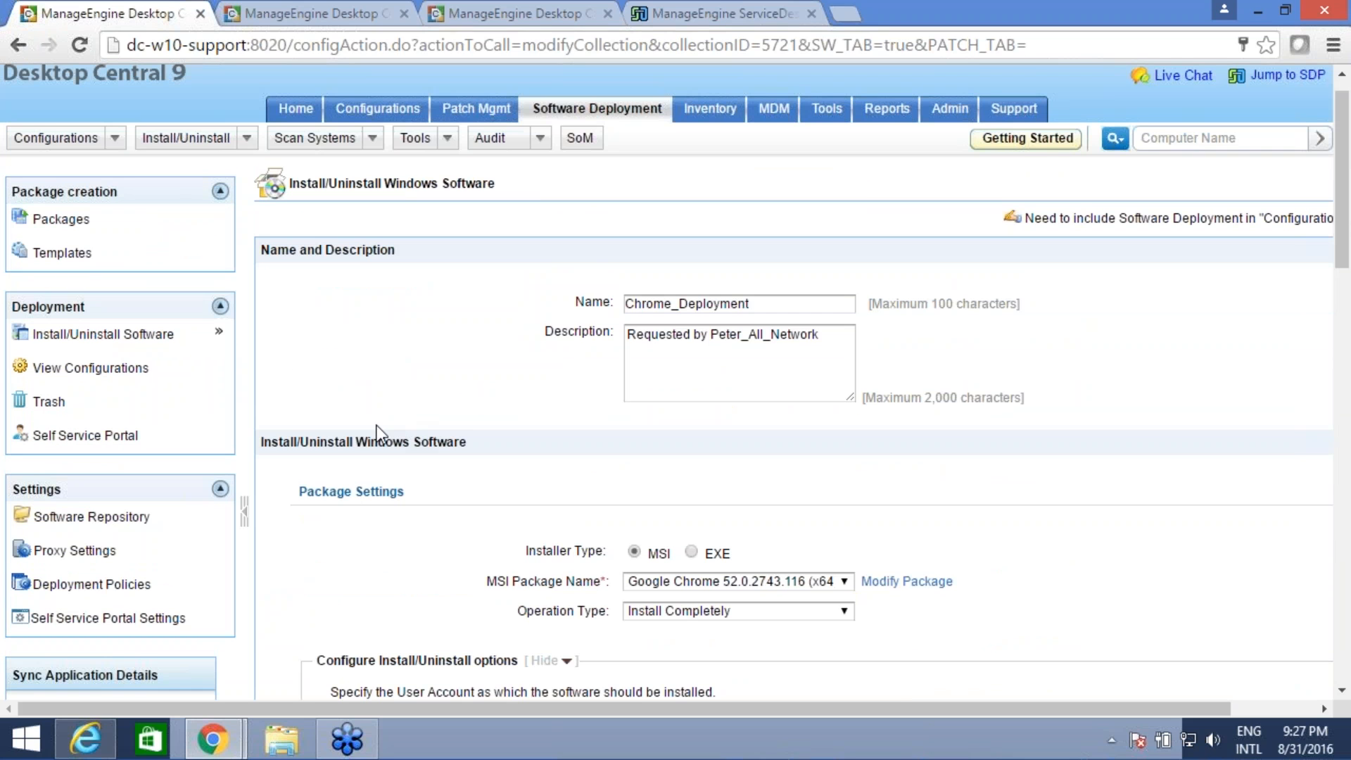
pyautogui.click(185, 373)
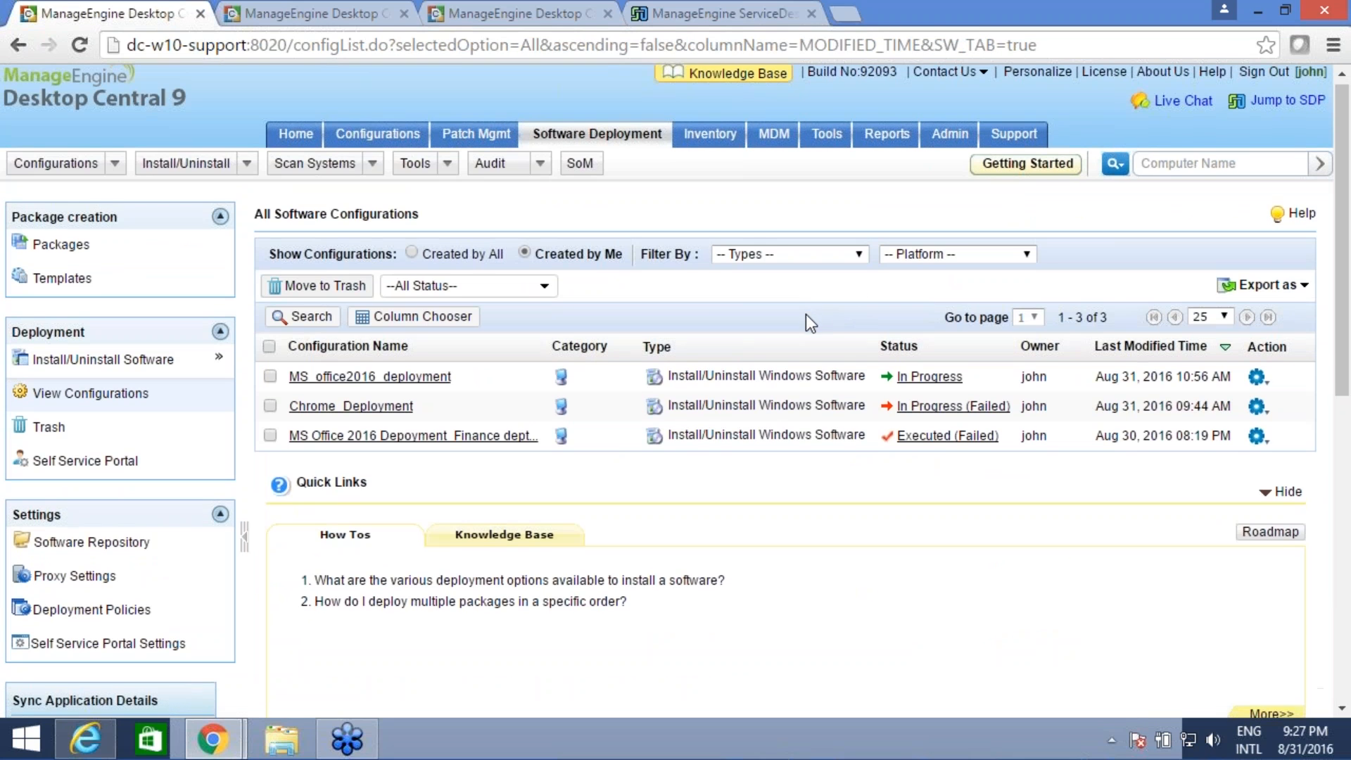
pyautogui.scroll(-3, 354, 210)
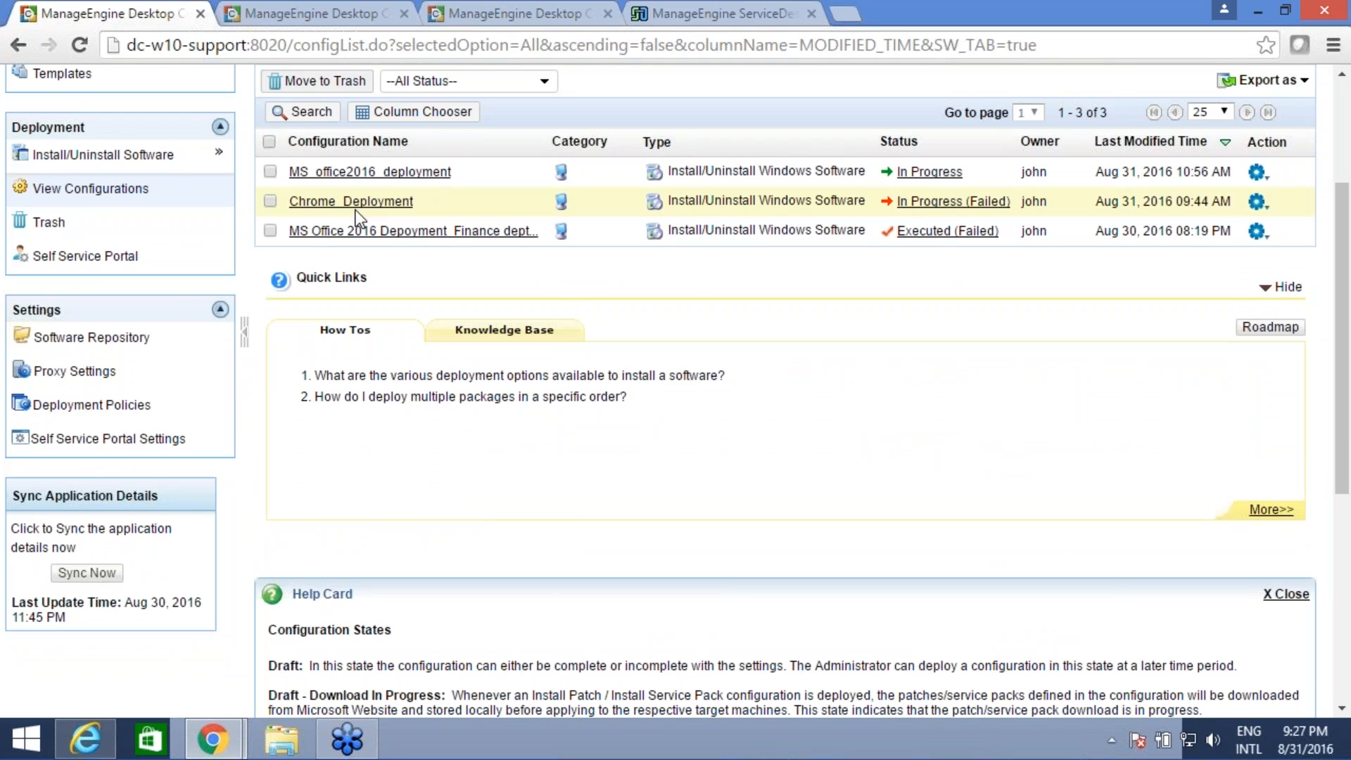
pyautogui.scroll(2, 859, 380)
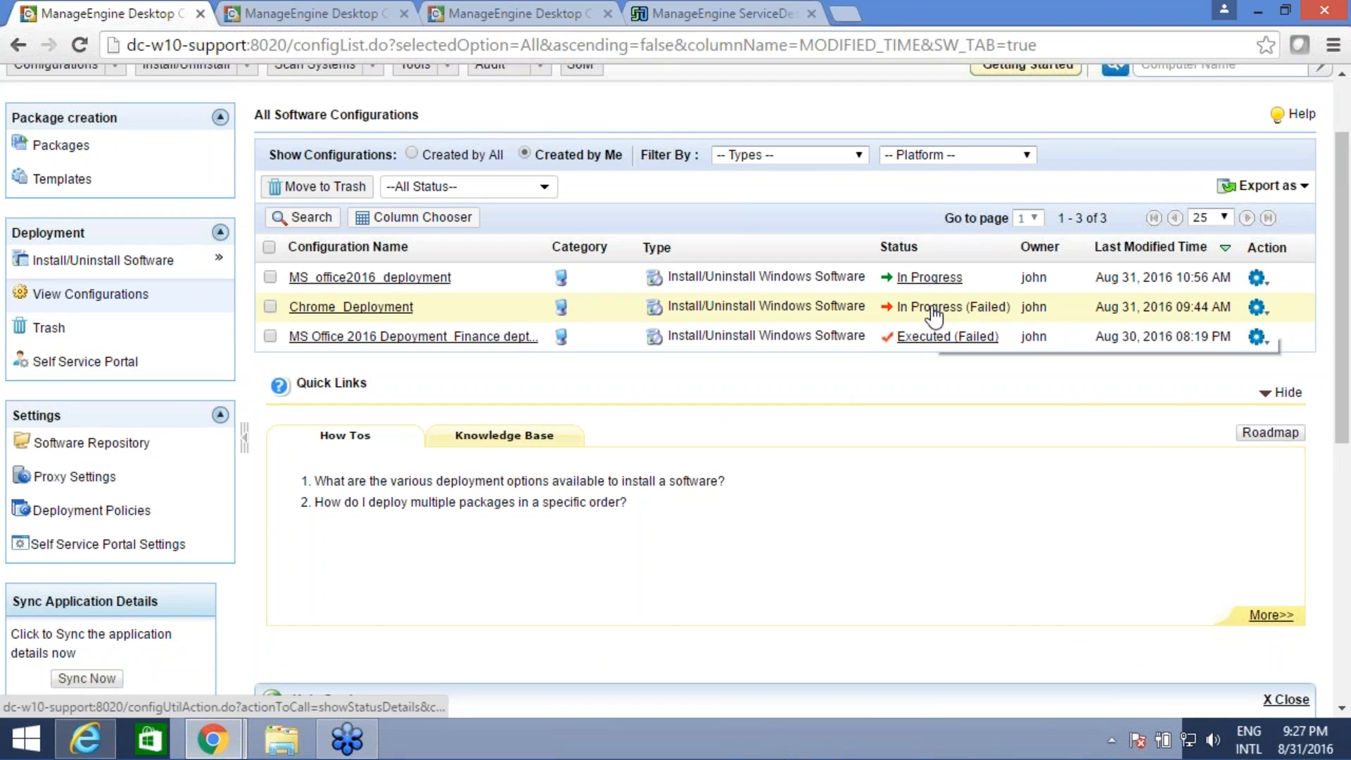
# Step: Open the execution status of Chrome_Deployment and review the deployment status and remarks for each target computer
pyautogui.moveTo(934, 316)
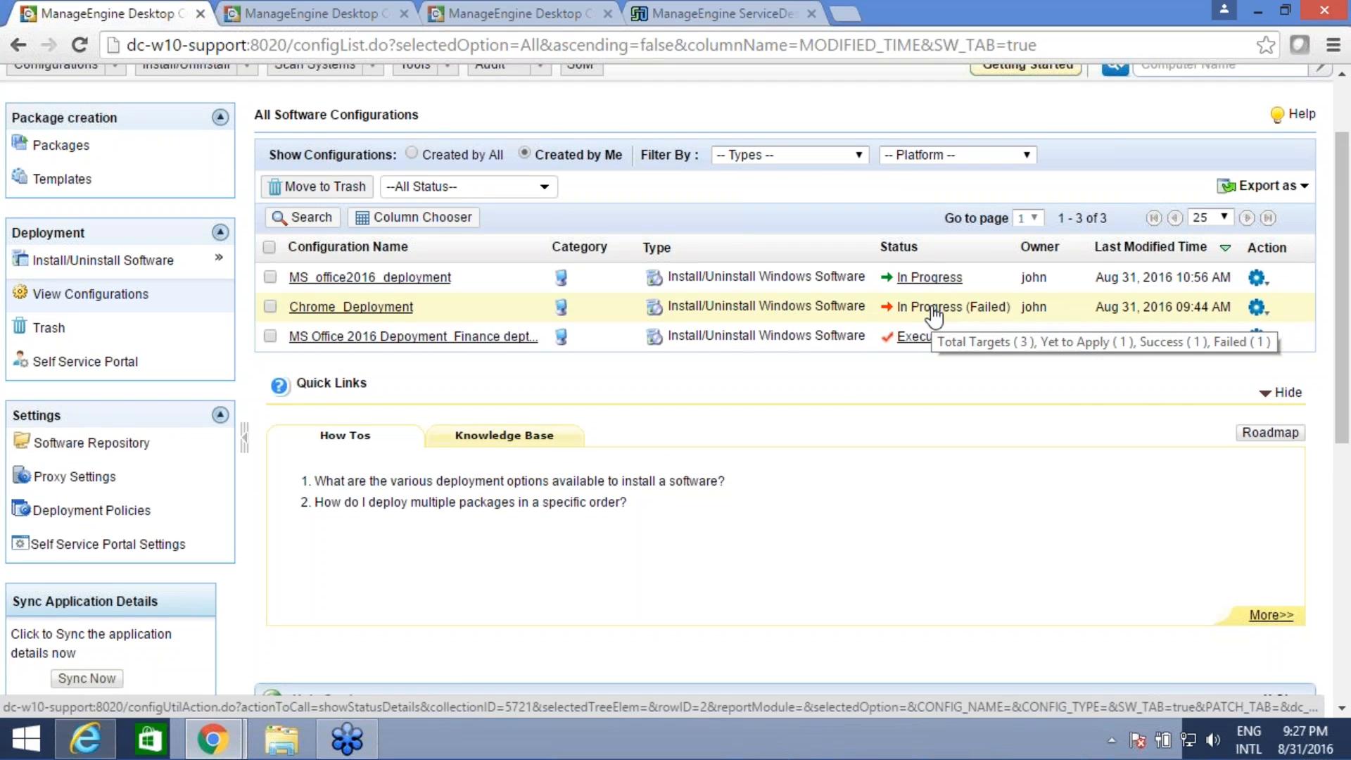
pyautogui.click(934, 313)
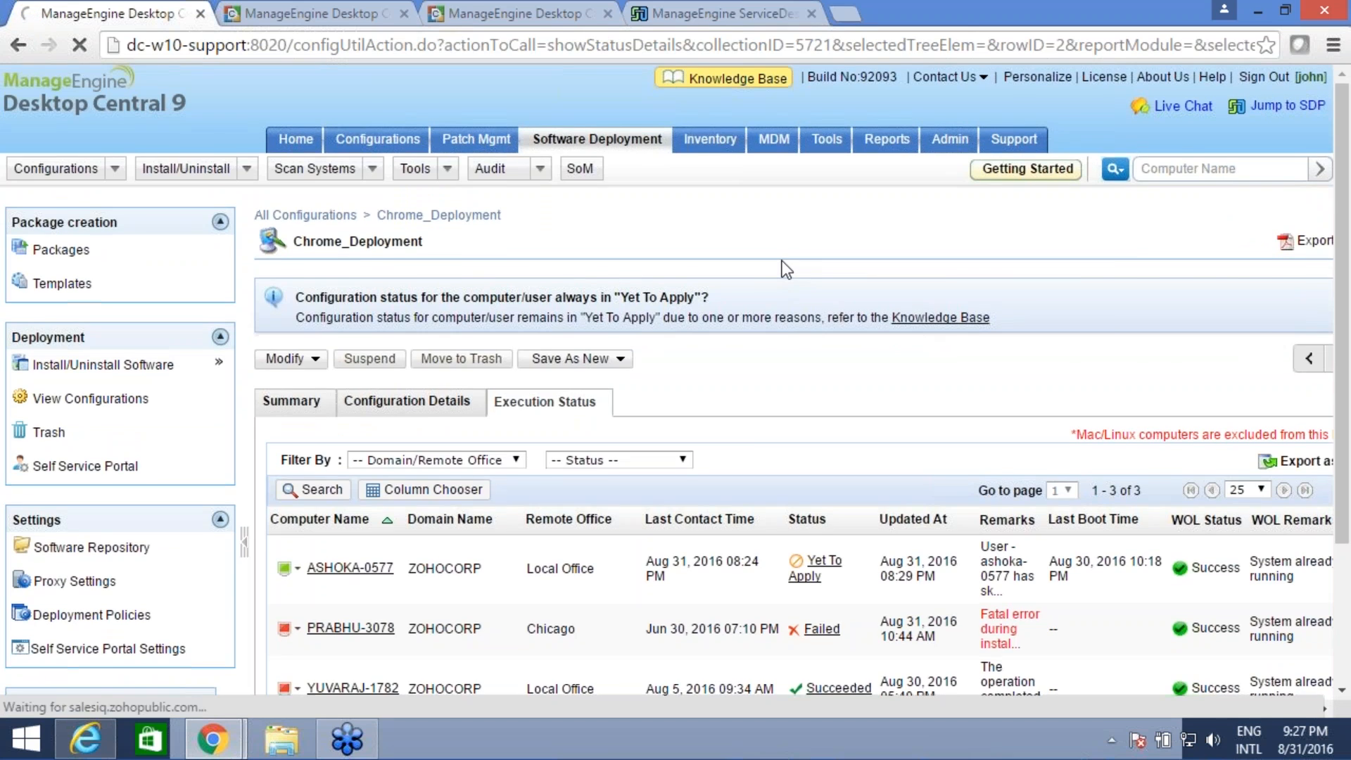
pyautogui.scroll(-3, 782, 261)
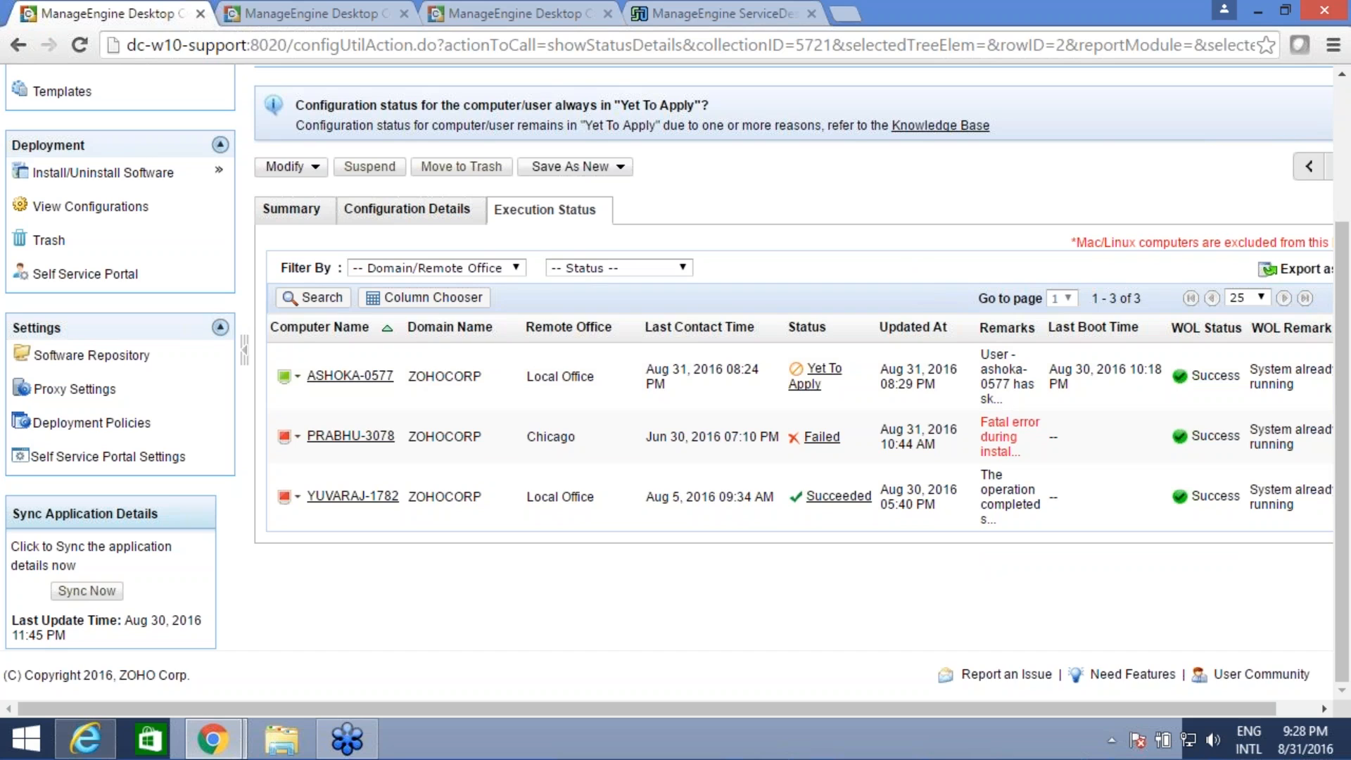
pyautogui.scroll(3, 558, 266)
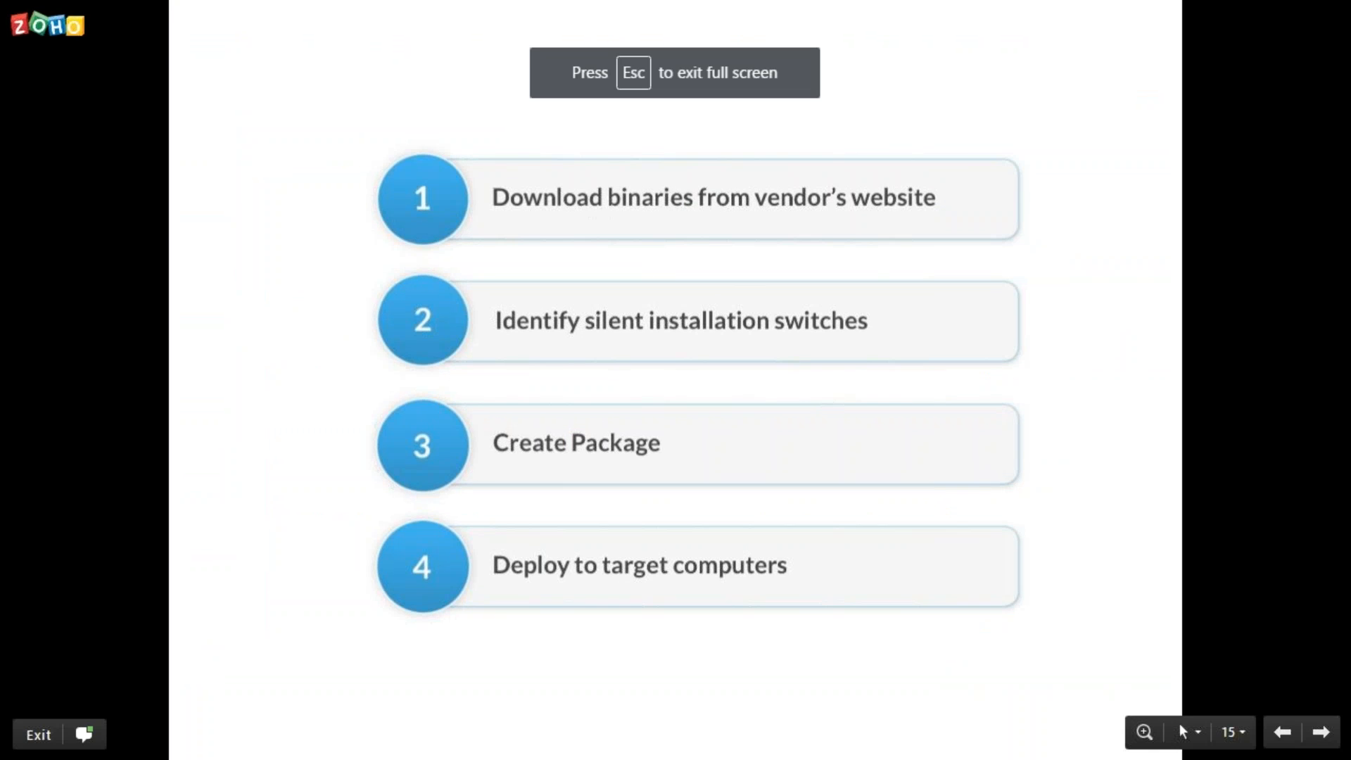
# Step: Advance the presentation to the slide on deploying MS Office 2016 to Finance Dept computers and switch back to Desktop Central
pyautogui.click(1321, 734)
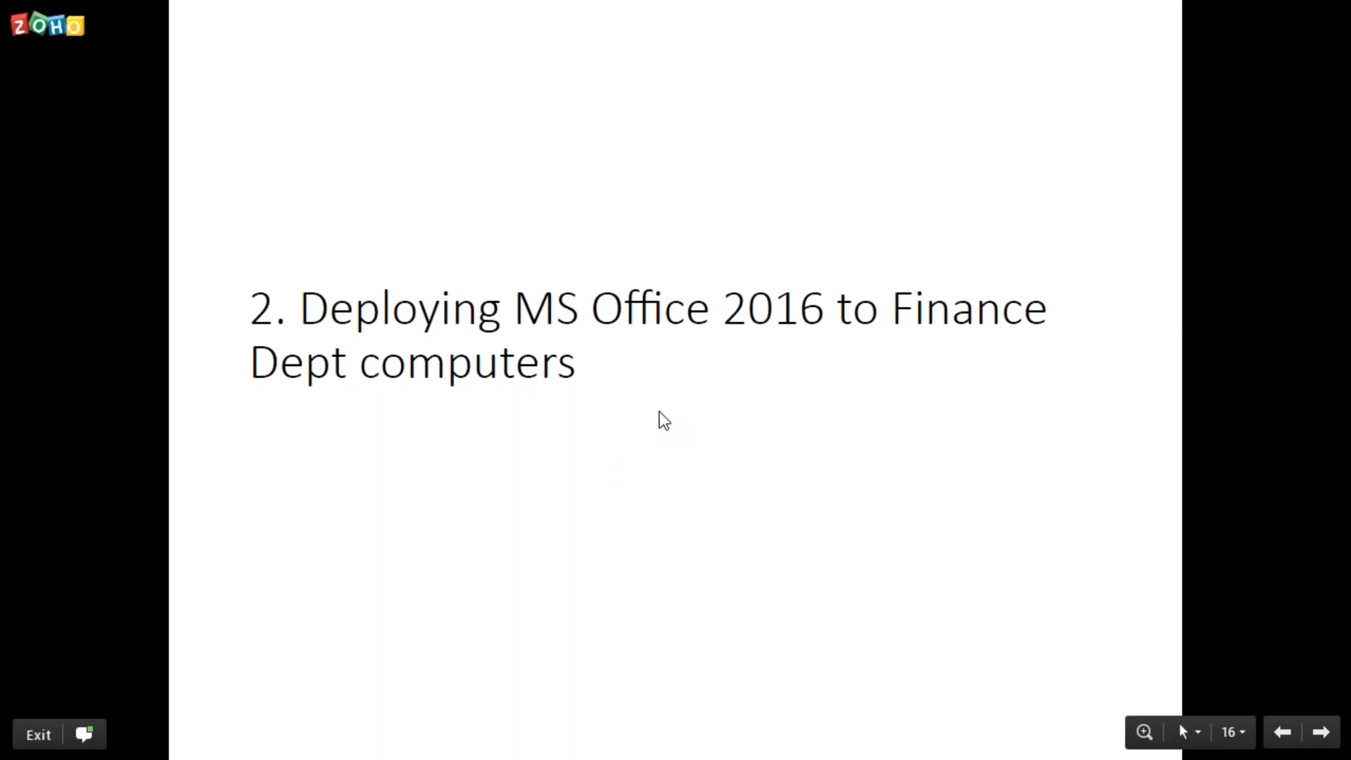
pyautogui.hotkey('alt', 'Tab')
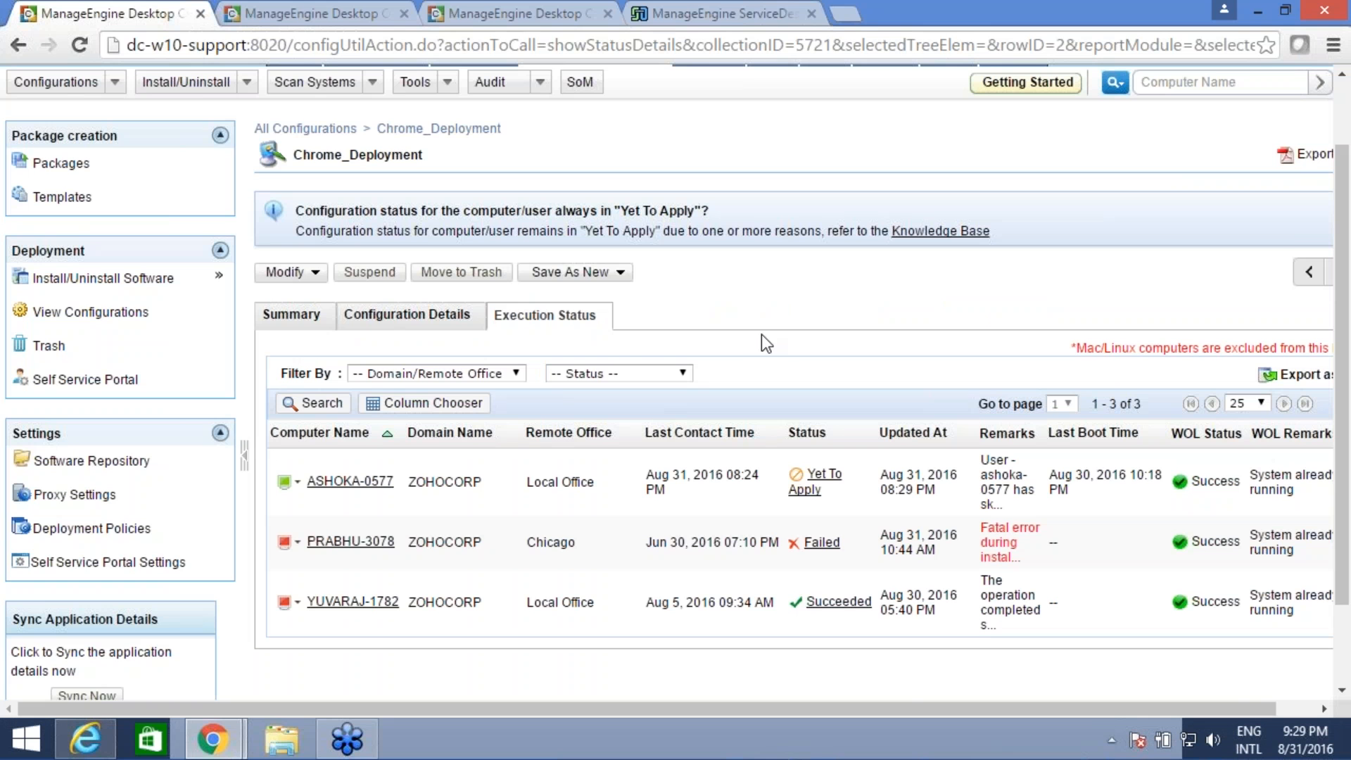
# Step: Open the Software Repository settings and highlight the path of the existing network share
pyautogui.scroll(1, 752, 303)
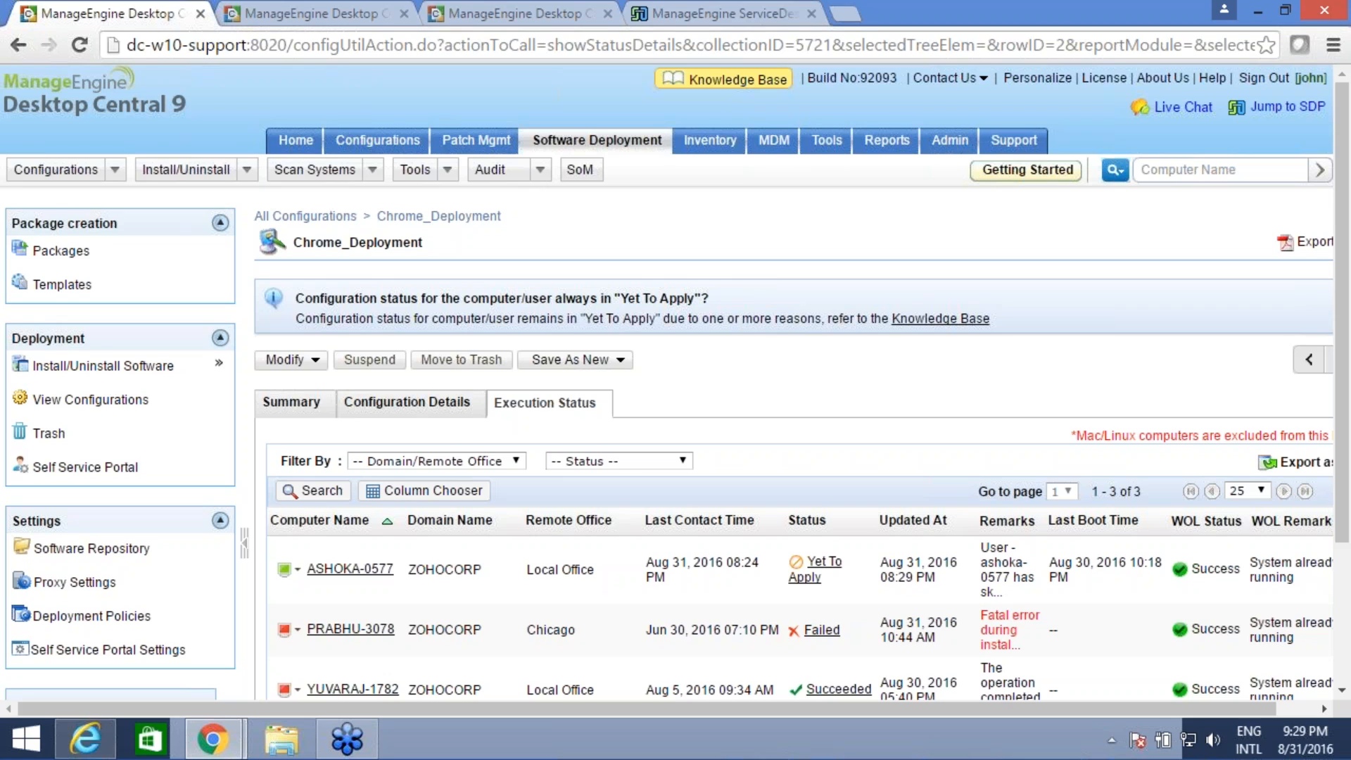
pyautogui.click(138, 556)
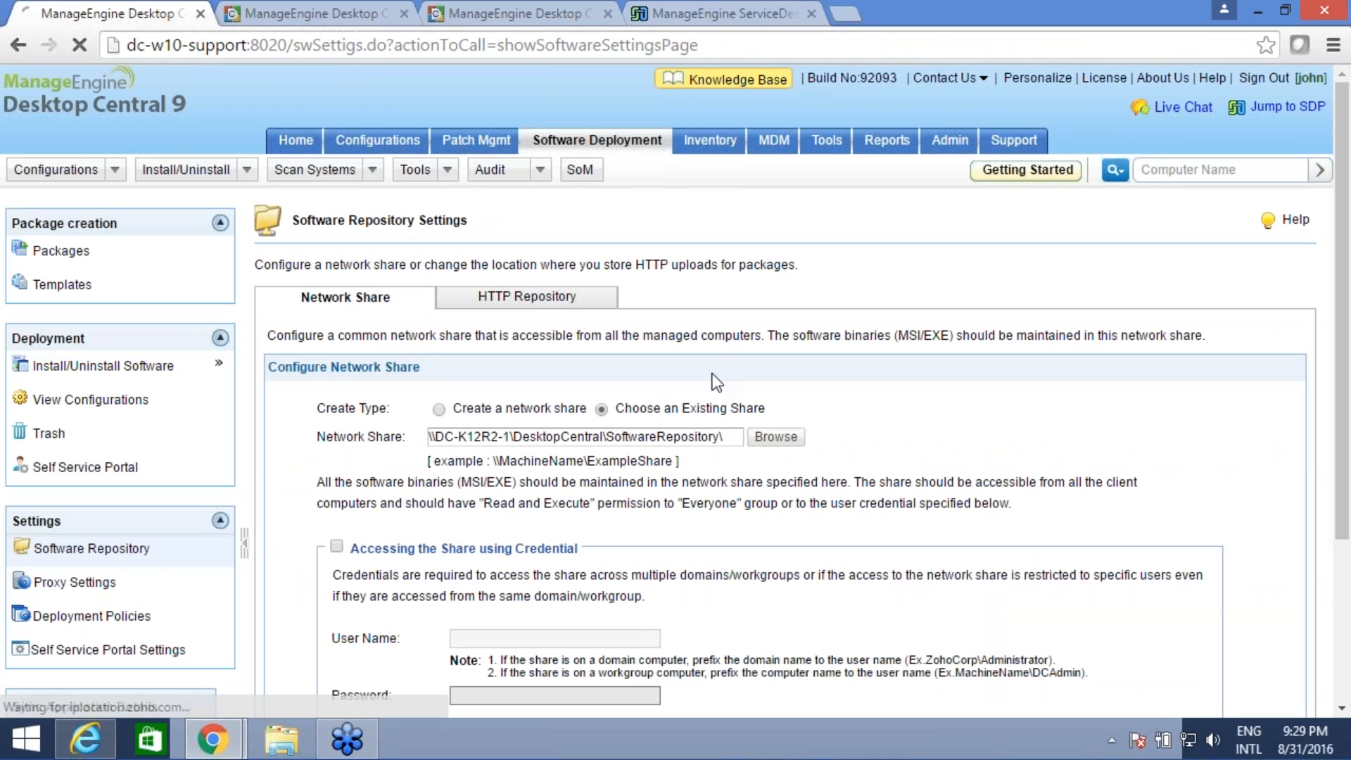
pyautogui.scroll(-2, 723, 350)
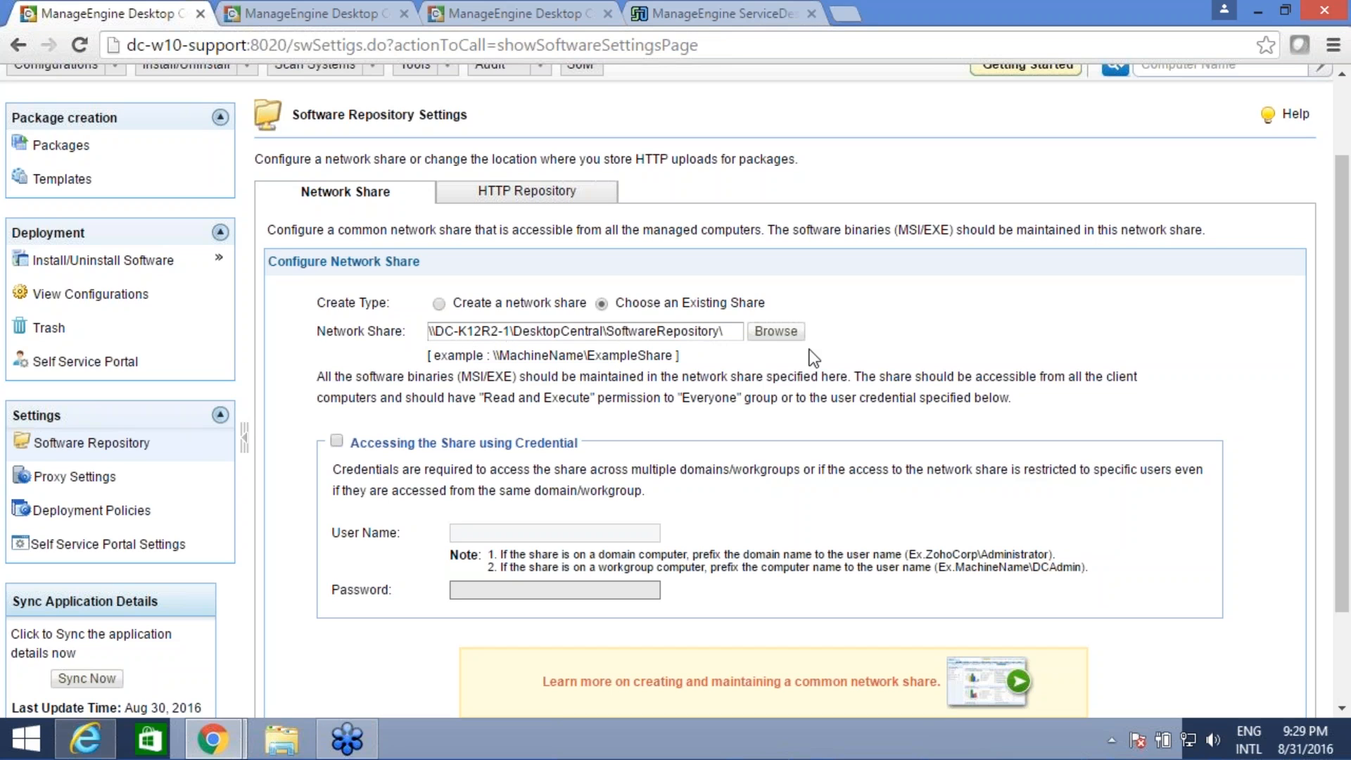
pyautogui.moveTo(728, 330); pyautogui.dragTo(399, 326)
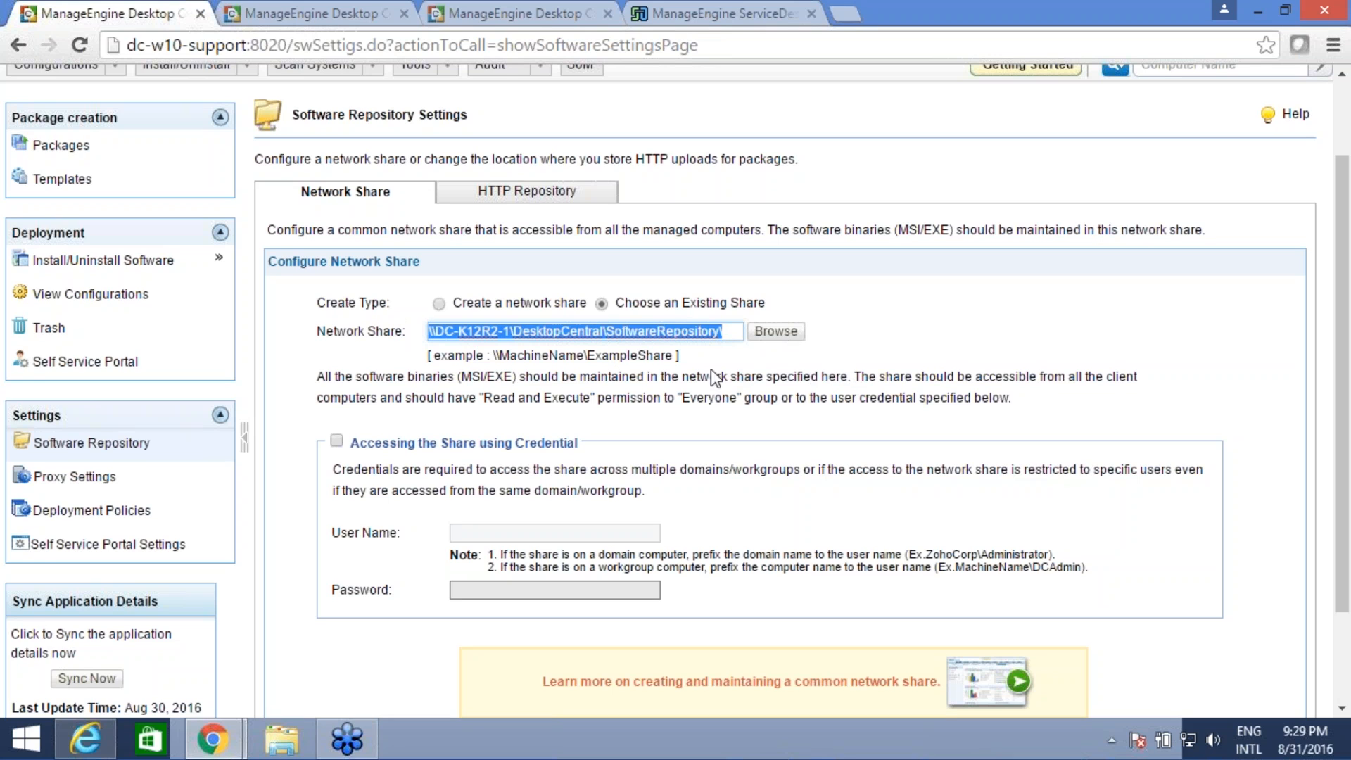
# Step: Try enabling access to the network share with credentials, go to the user name entry, and turn the option off again
pyautogui.scroll(-2, 623, 385)
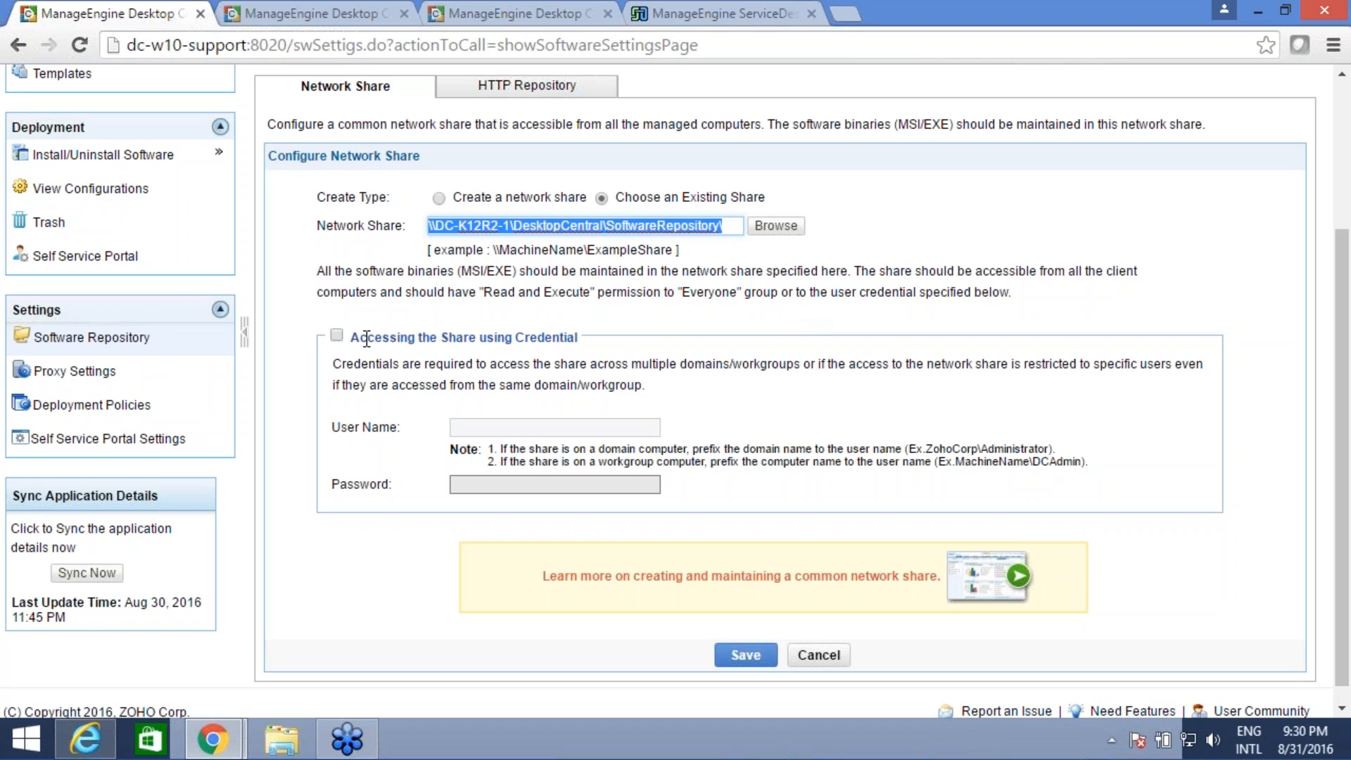
pyautogui.click(337, 335)
pyautogui.click(559, 430)
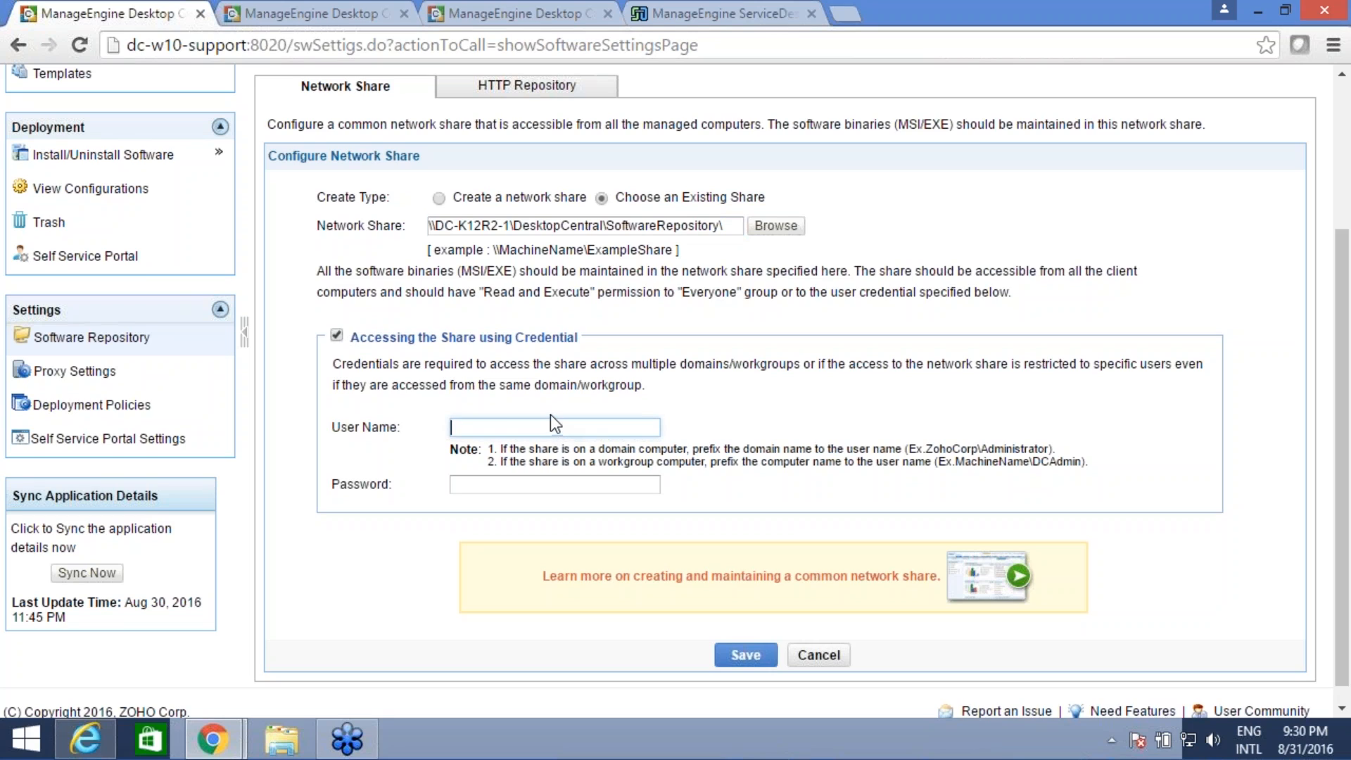
pyautogui.click(337, 336)
# Step: Show the HTTP Repository settings, highlight the current storage location and point out where a new location can be entered
pyautogui.scroll(2, 492, 341)
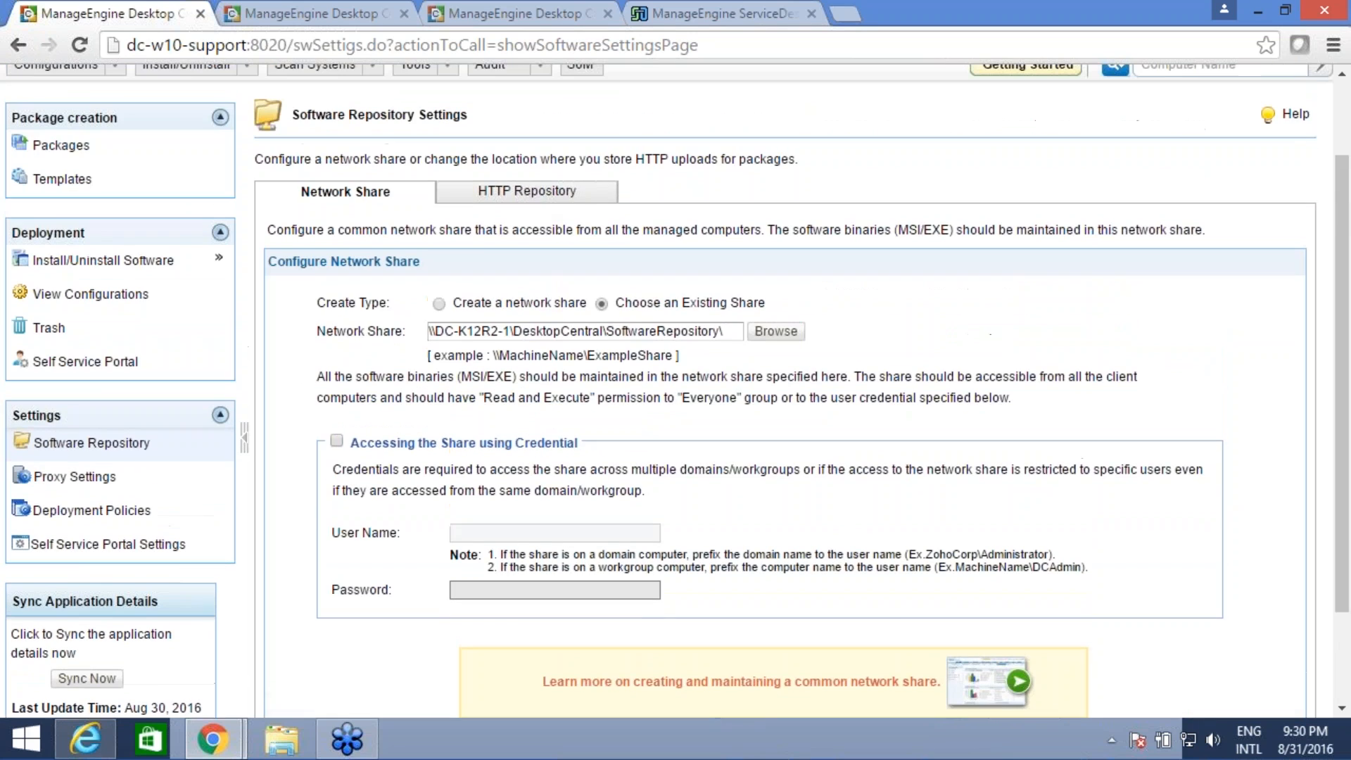
pyautogui.click(539, 195)
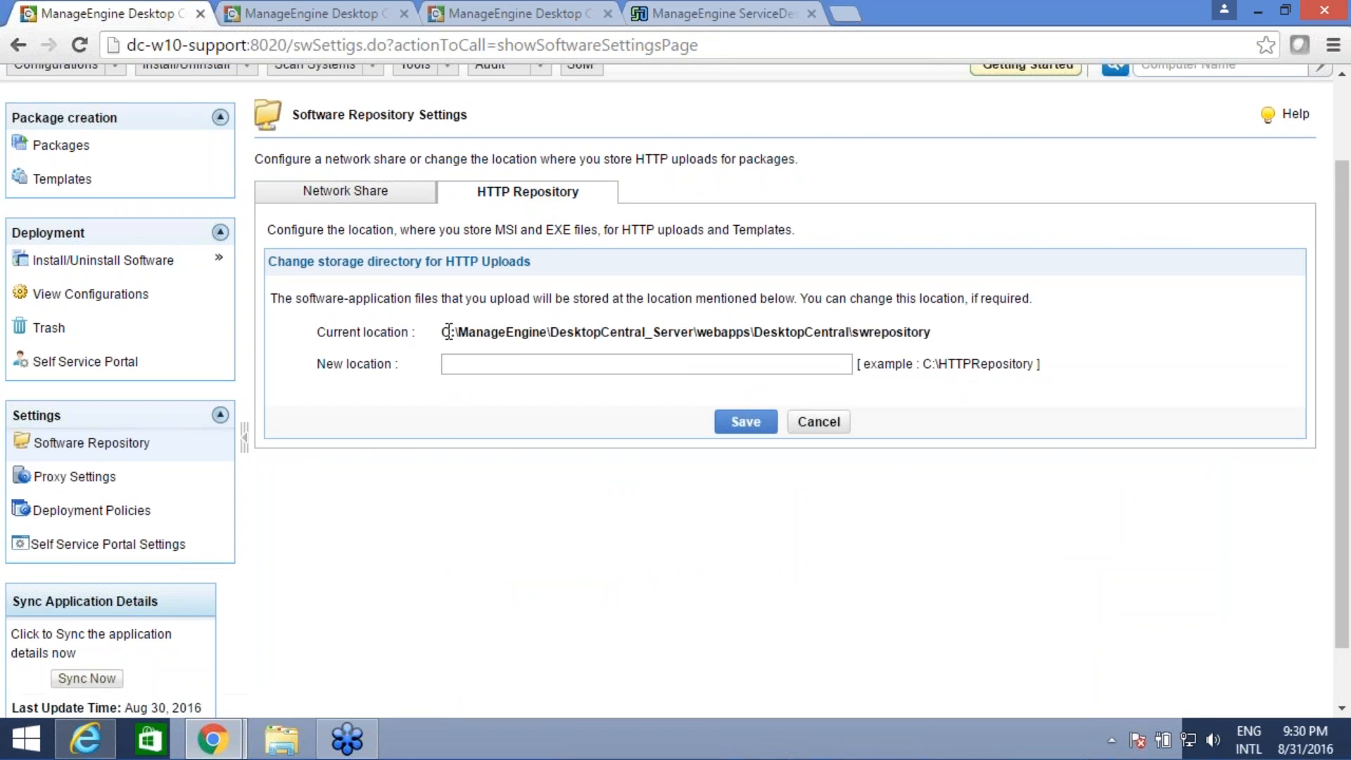
pyautogui.moveTo(440, 330); pyautogui.dragTo(939, 326)
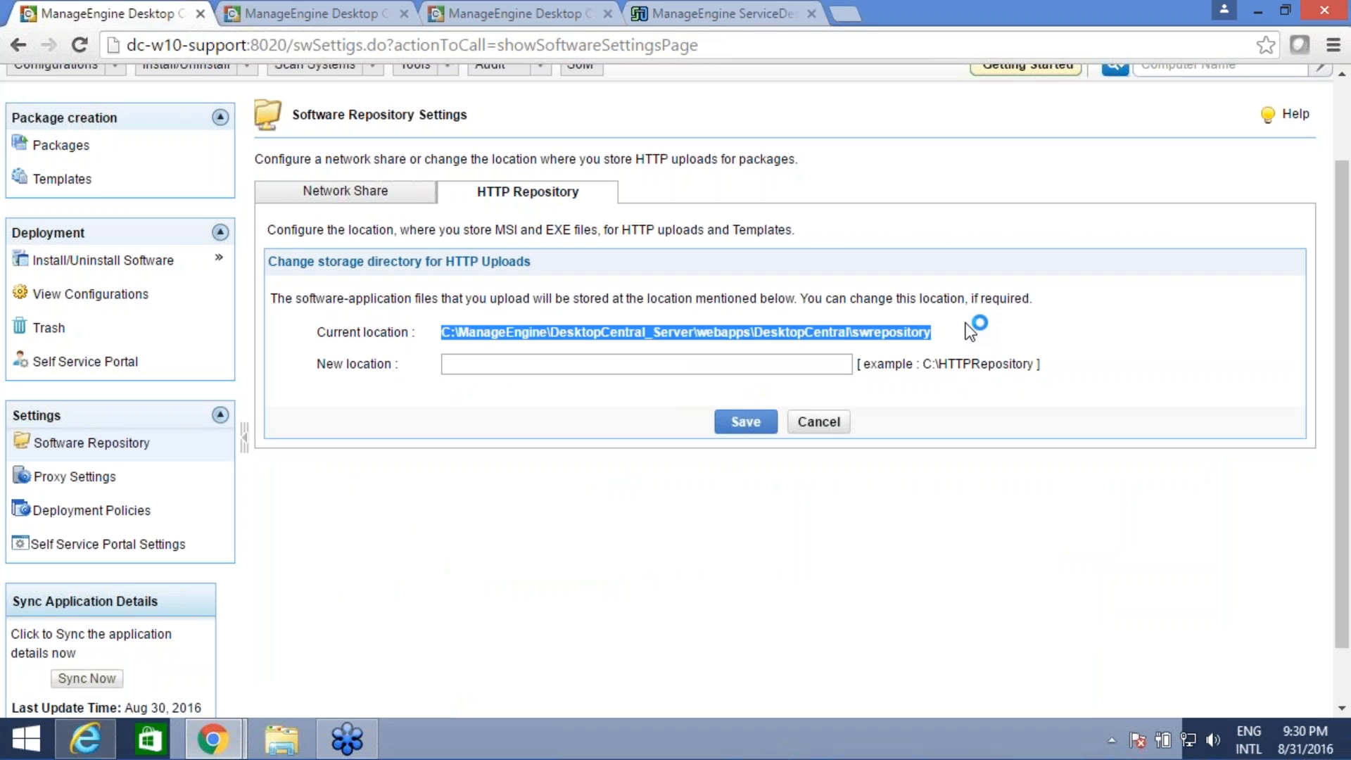
pyautogui.click(568, 366)
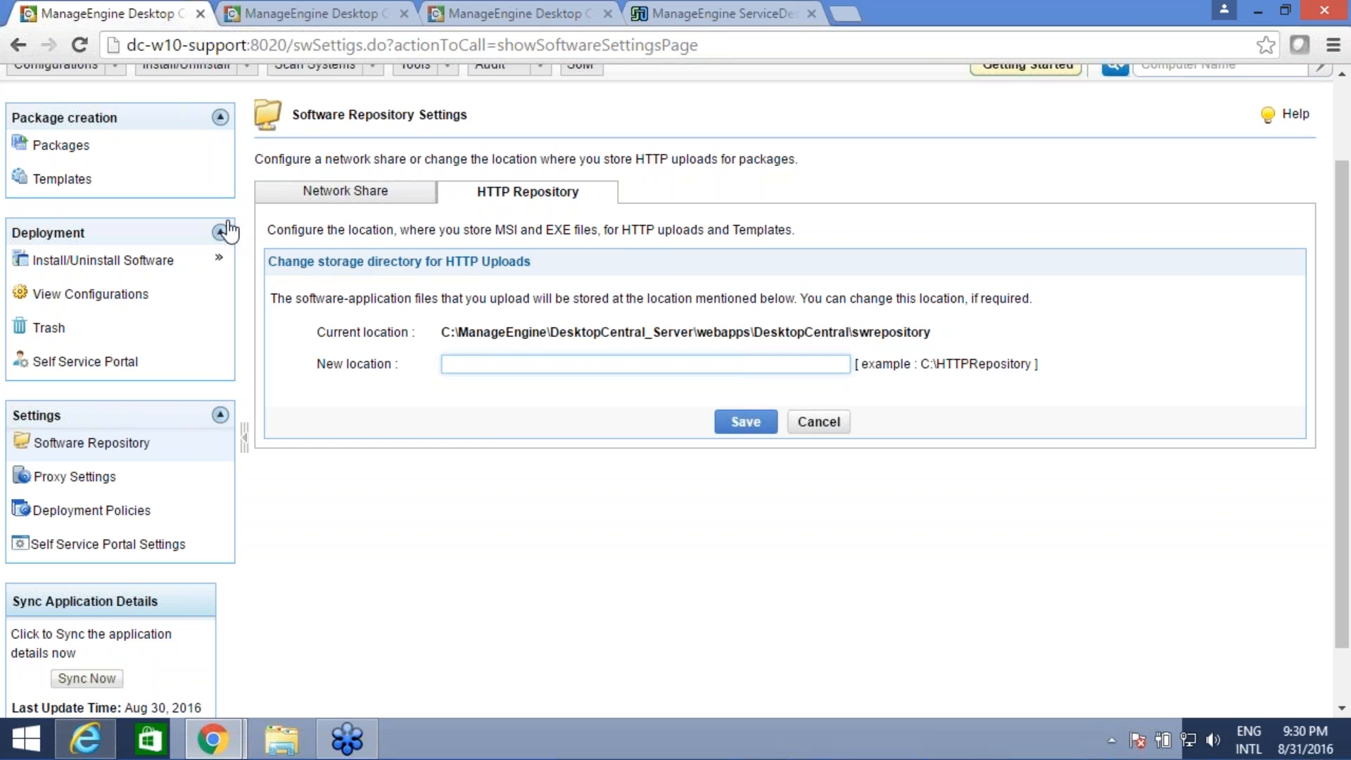
# Step: Open the software templates and search the application names for Microsoft Office 2016
pyautogui.click(206, 190)
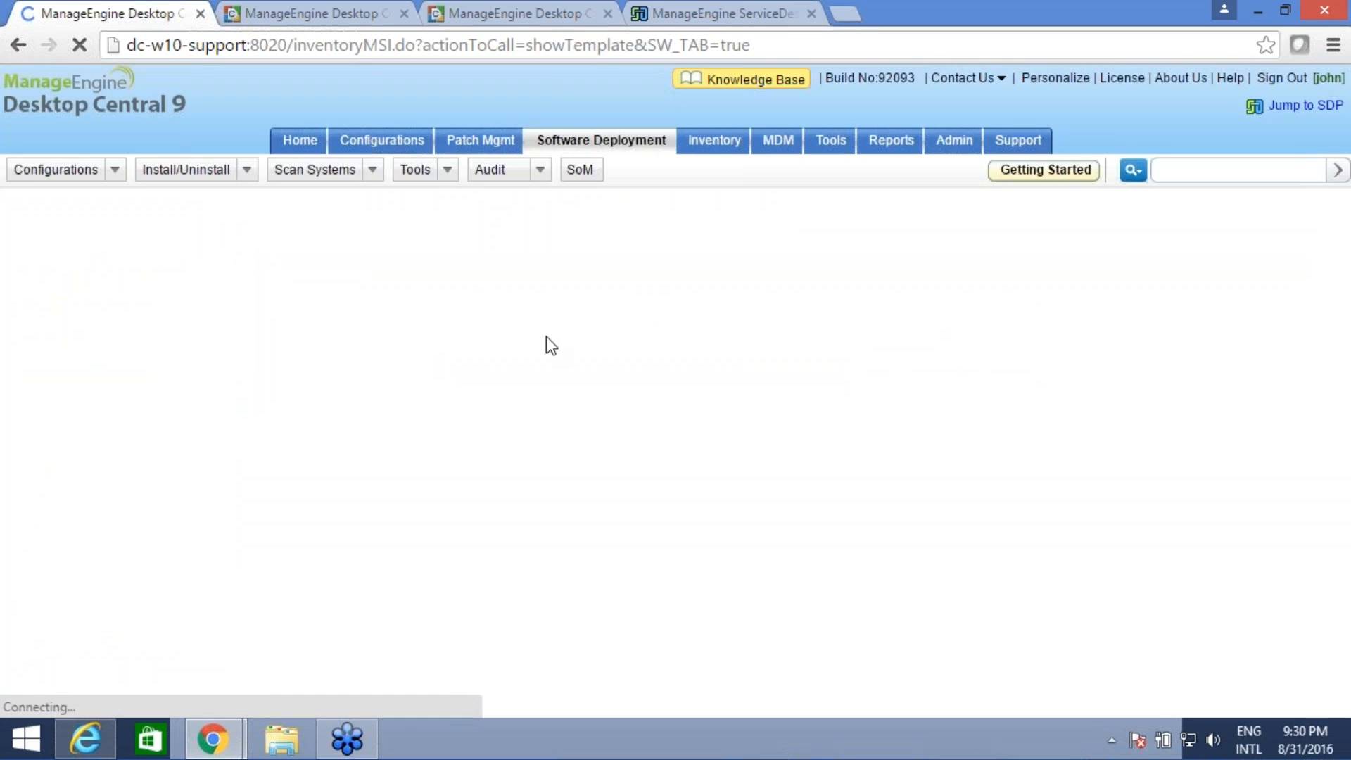
pyautogui.scroll(-1, 583, 268)
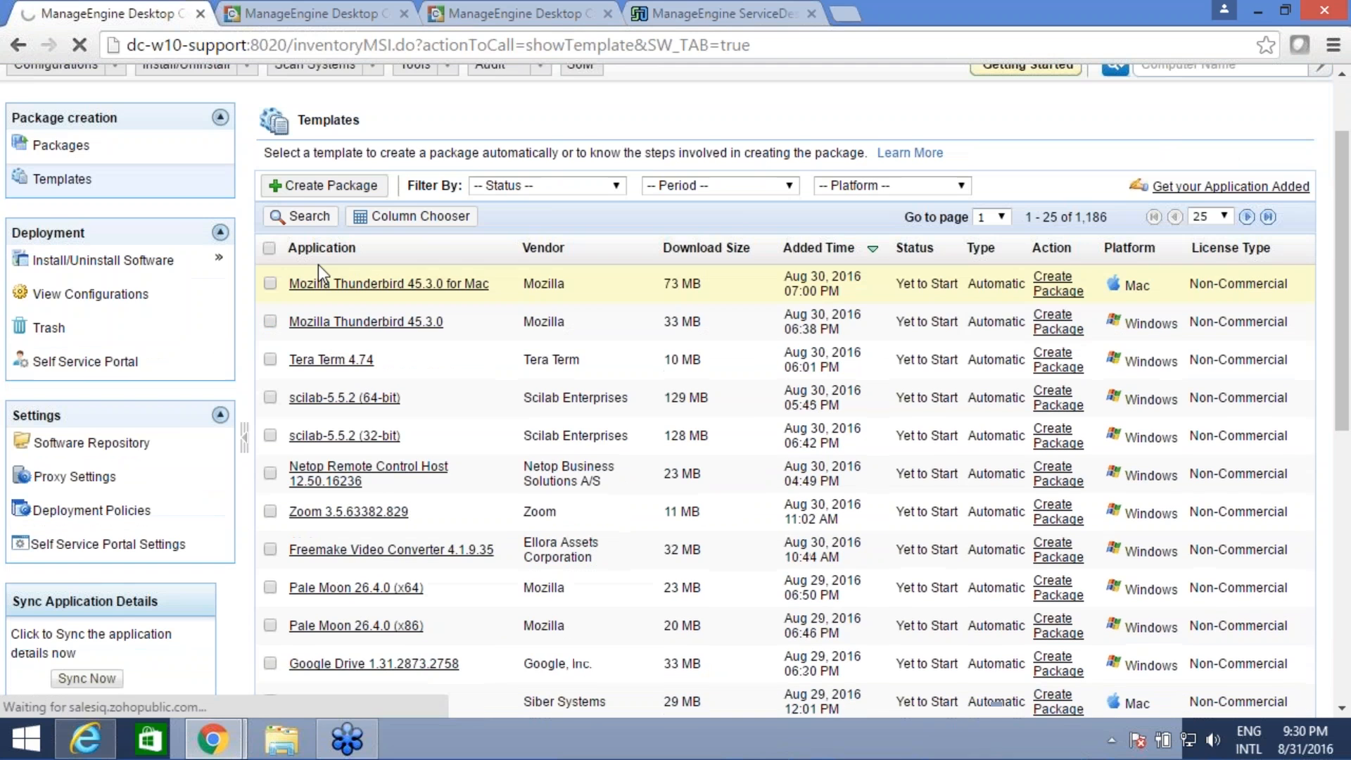
pyautogui.click(308, 217)
pyautogui.click(353, 284)
pyautogui.write('Mic')
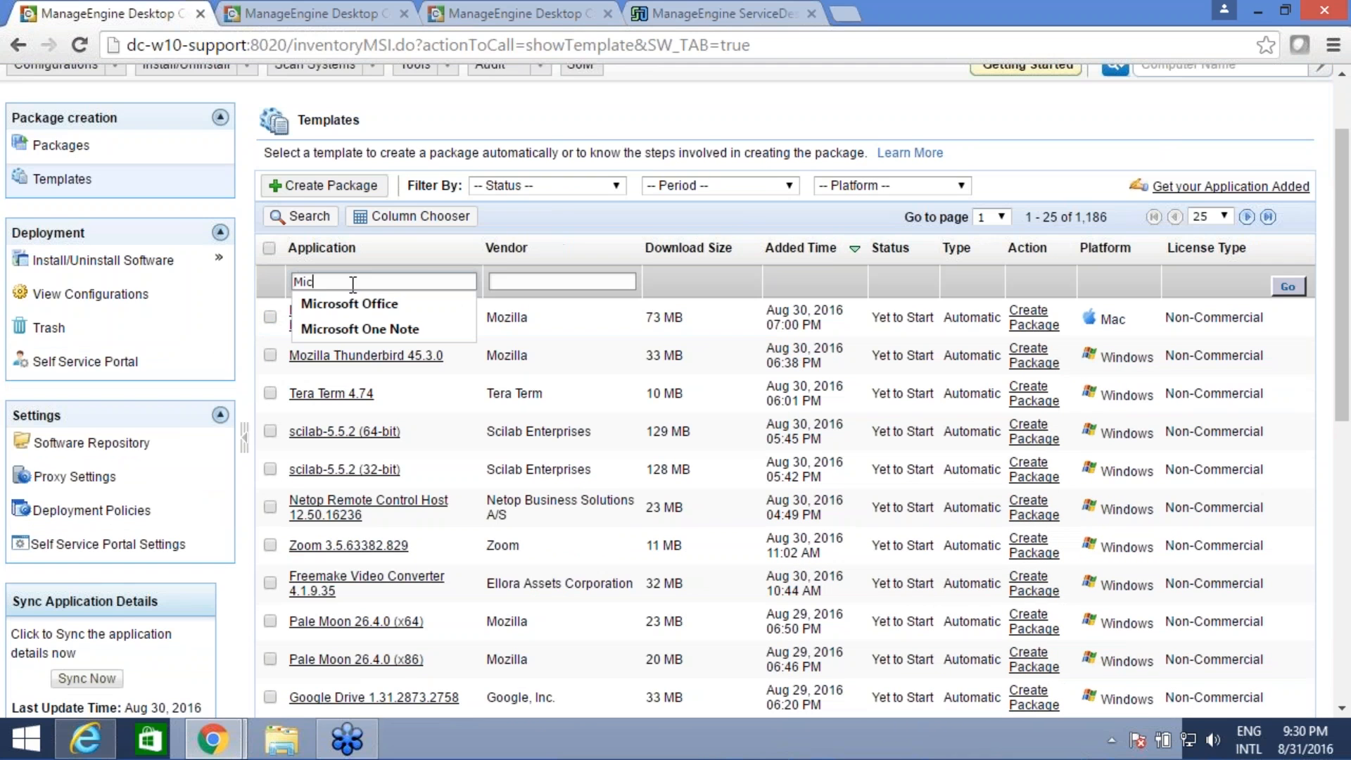
pyautogui.click(376, 304)
pyautogui.press('Return')
pyautogui.click(416, 283)
pyautogui.write('2016')
pyautogui.press('Return')
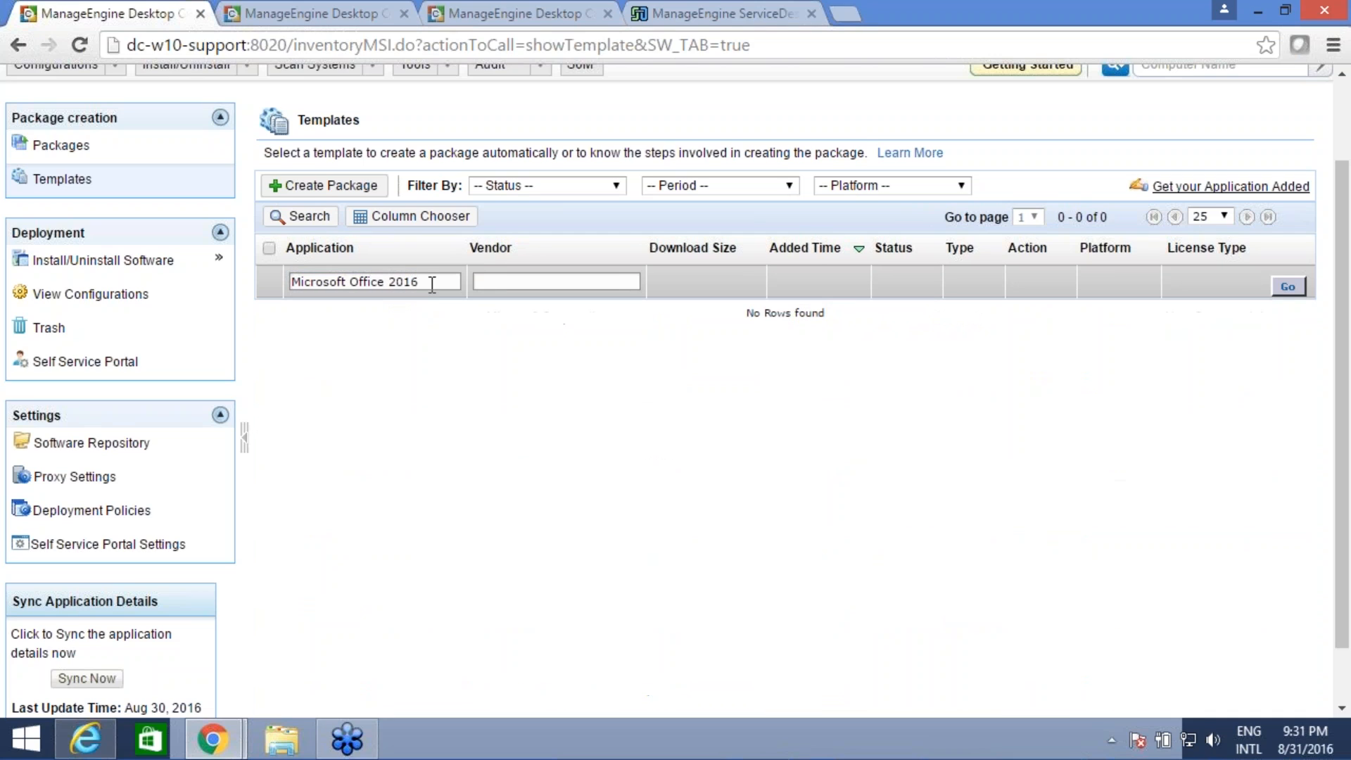
# Step: Replace the application search text with Office 2016 and run the template search again
pyautogui.press('BackSpace')
pyautogui.press('BackSpace')
pyautogui.press('BackSpace')
pyautogui.press('BackSpace')
pyautogui.press('BackSpace')
pyautogui.press('BackSpace')
pyautogui.press('BackSpace')
pyautogui.press('BackSpace')
pyautogui.press('BackSpace')
pyautogui.press('BackSpace')
pyautogui.press('BackSpace')
pyautogui.press('BackSpace')
pyautogui.press('BackSpace')
pyautogui.press('BackSpace')
pyautogui.press('BackSpace')
pyautogui.press('BackSpace')
pyautogui.press('BackSpace')
pyautogui.press('BackSpace')
pyautogui.press('BackSpace')
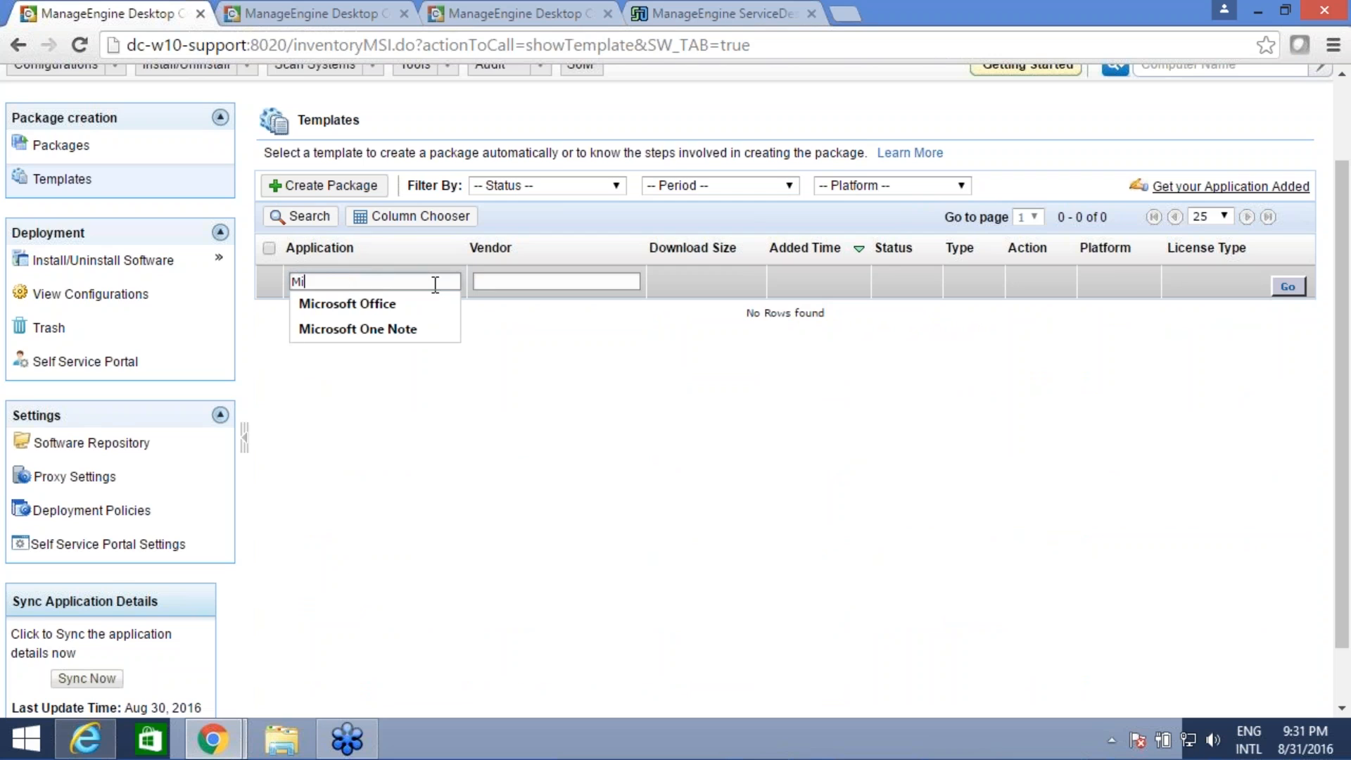
pyautogui.press('BackSpace')
pyautogui.press('BackSpace')
pyautogui.write('Office 2016')
pyautogui.press('Return')
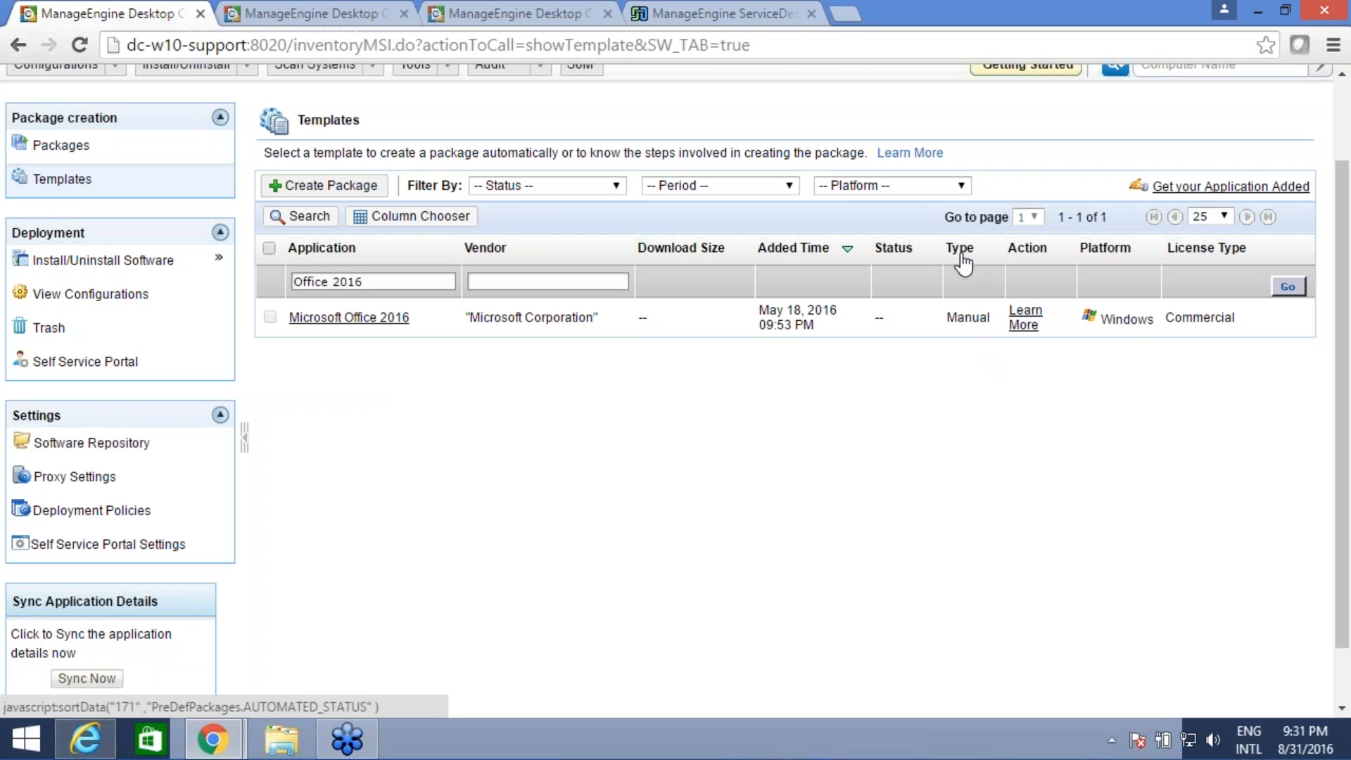
# Step: Open the Microsoft Office 2016 template's how-to document and read its download, extraction and Configuration.xml customization instructions
pyautogui.click(1025, 322)
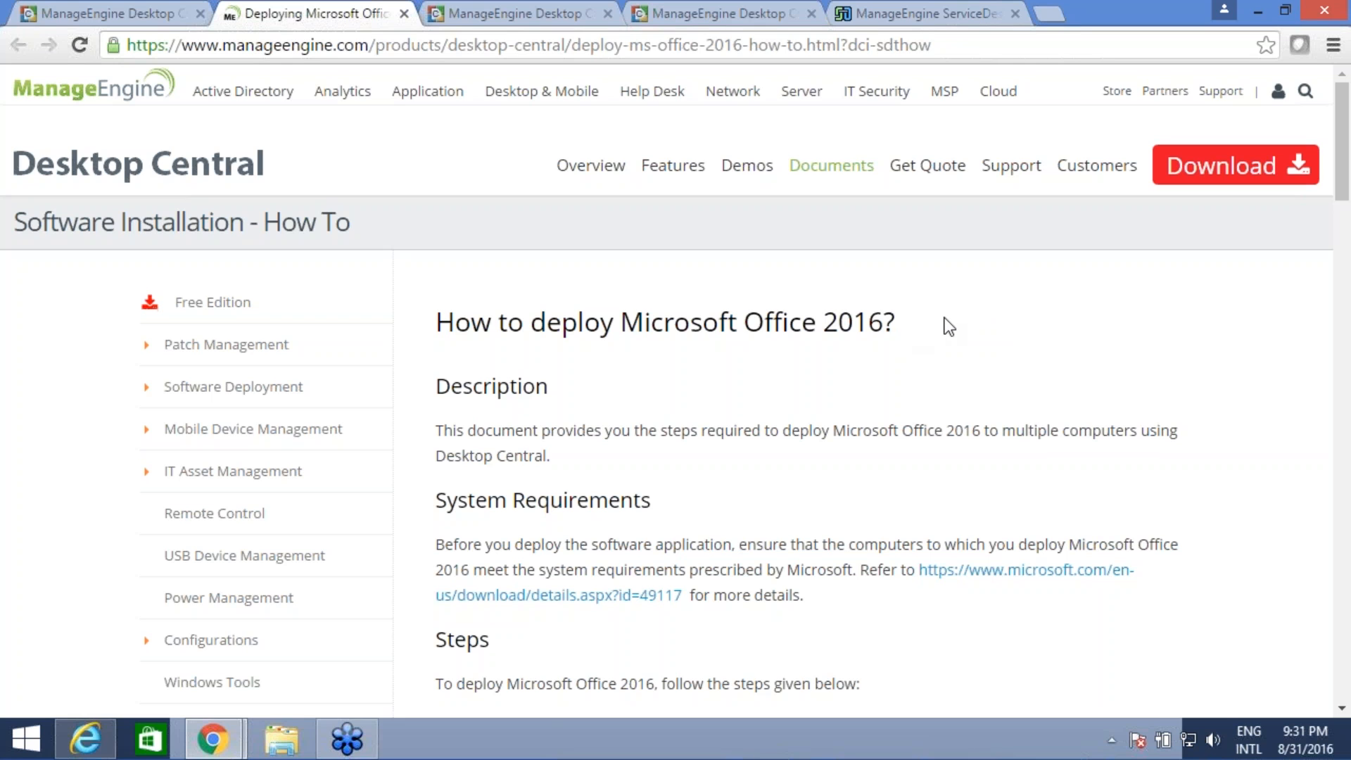
pyautogui.scroll(-3, 943, 320)
pyautogui.scroll(-2, 836, 311)
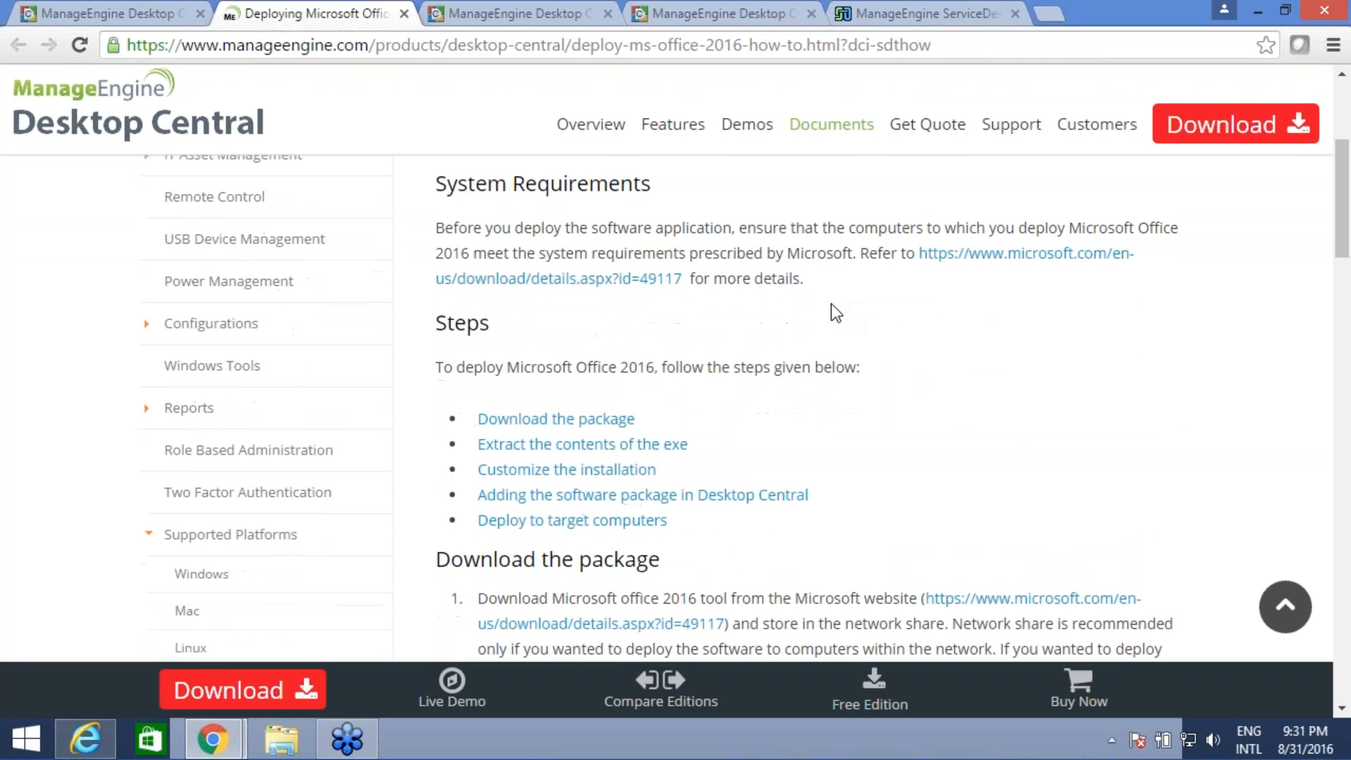
pyautogui.scroll(-3, 841, 320)
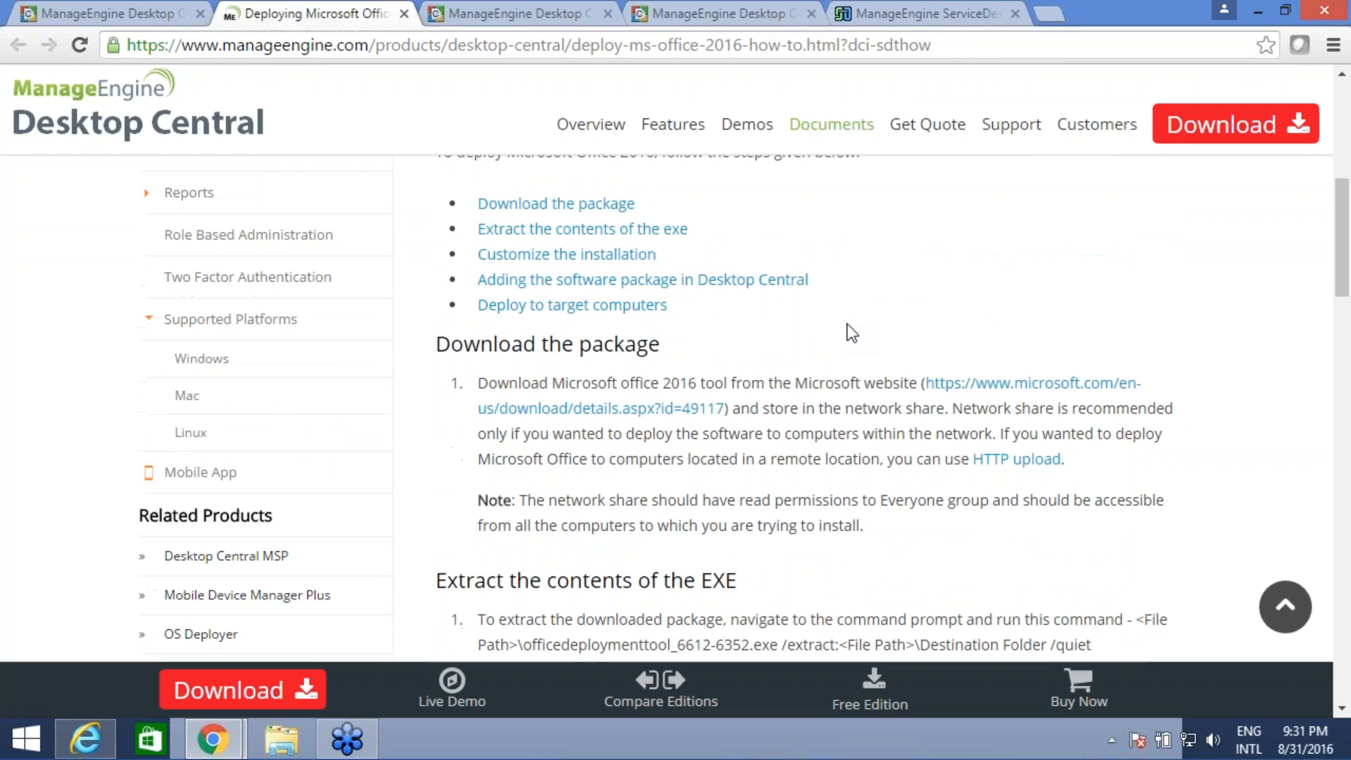
pyautogui.scroll(-4, 847, 324)
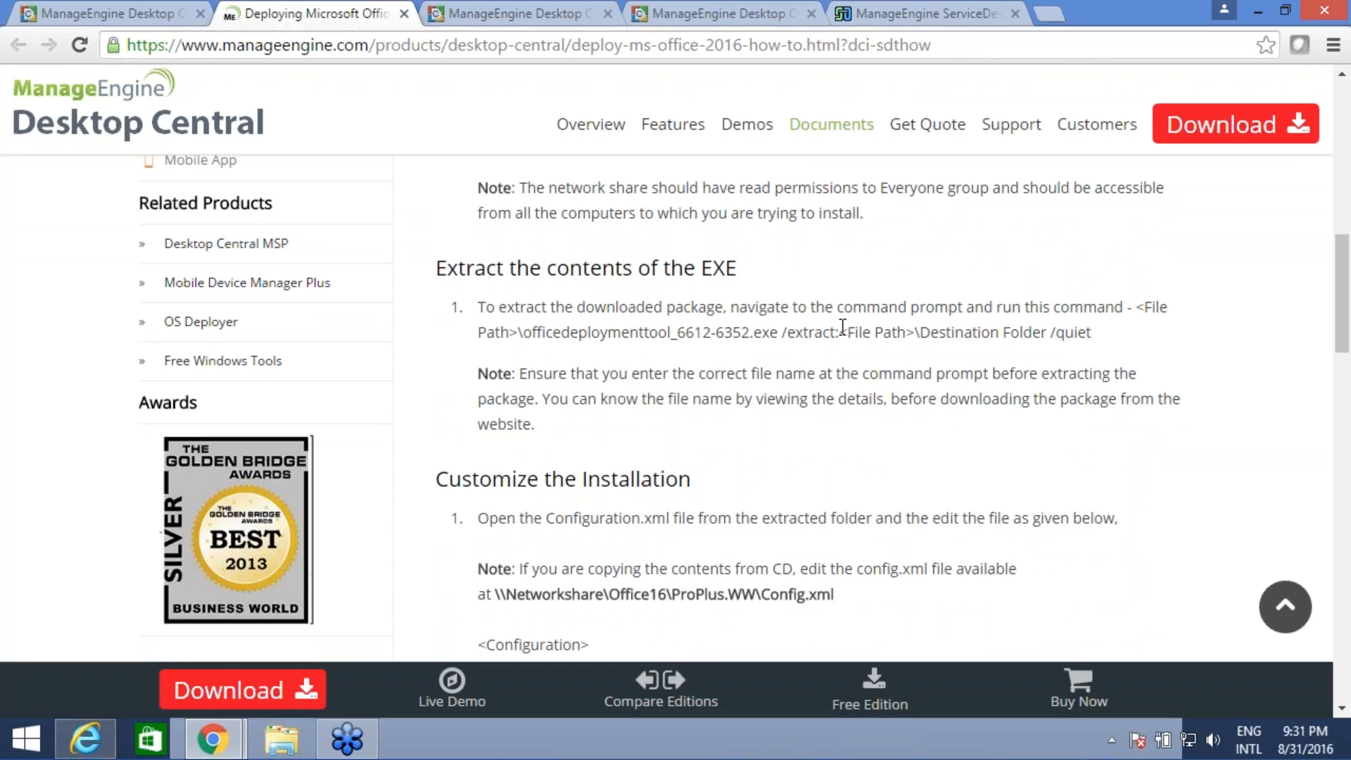
pyautogui.scroll(-3, 846, 304)
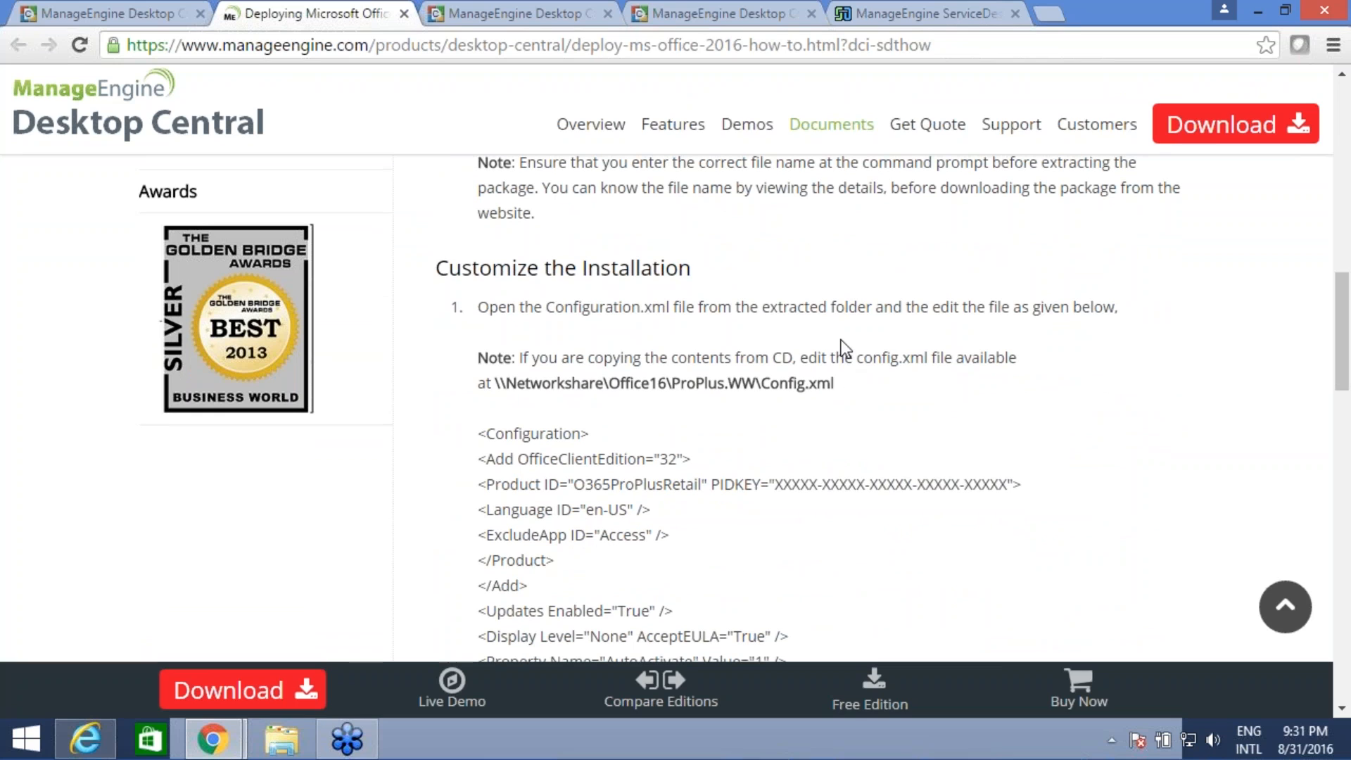
pyautogui.scroll(-2, 837, 342)
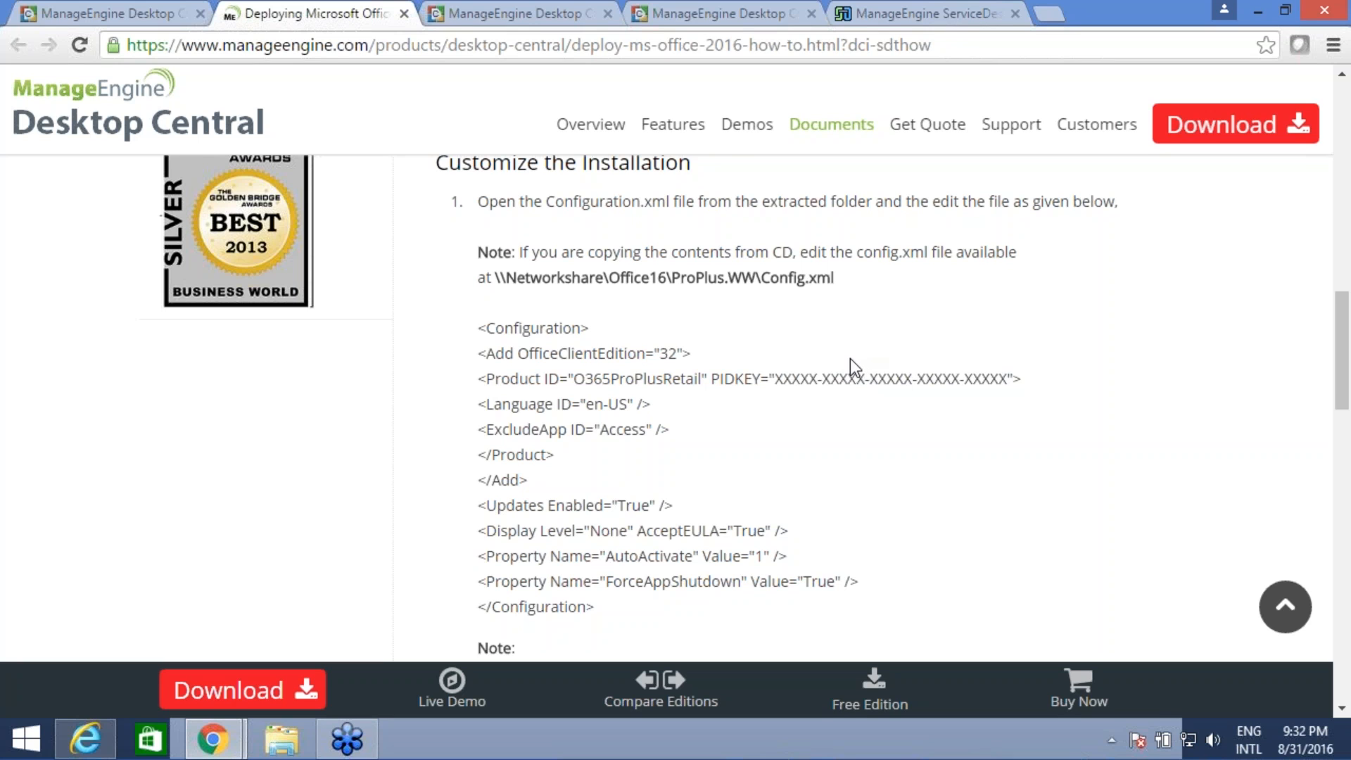
pyautogui.scroll(3, 857, 366)
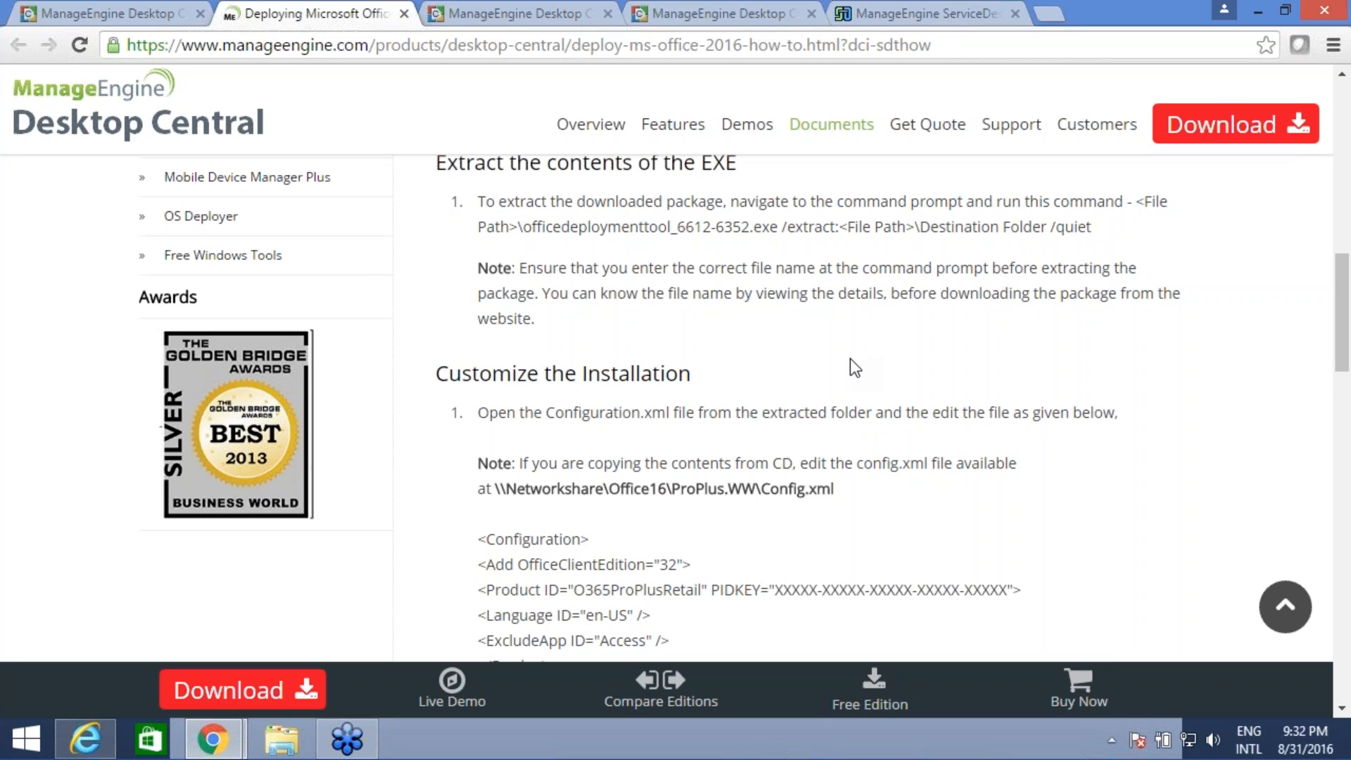
pyautogui.scroll(-4, 880, 328)
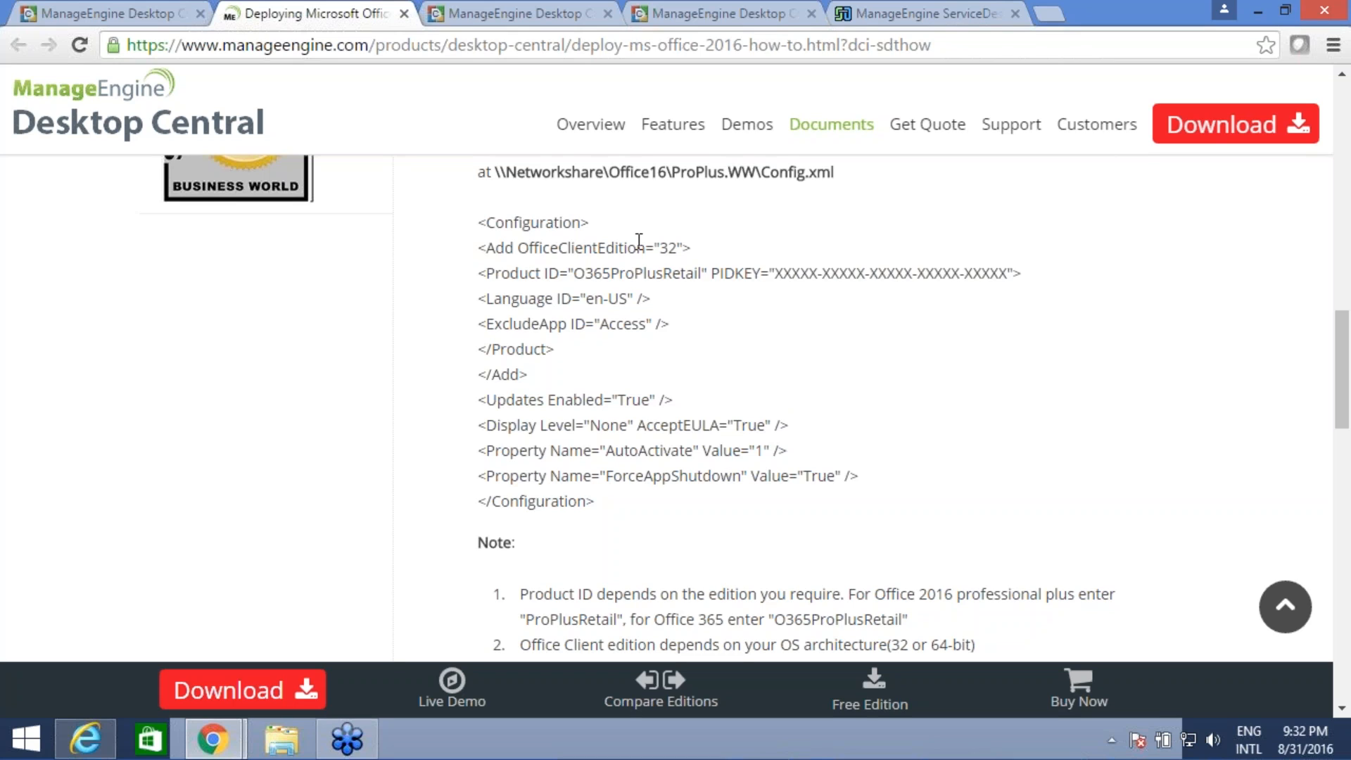
# Step: Return to the console's software packages and start a new Windows package of type MSIEXEC / EXE / ISS / Command
pyautogui.click(124, 10)
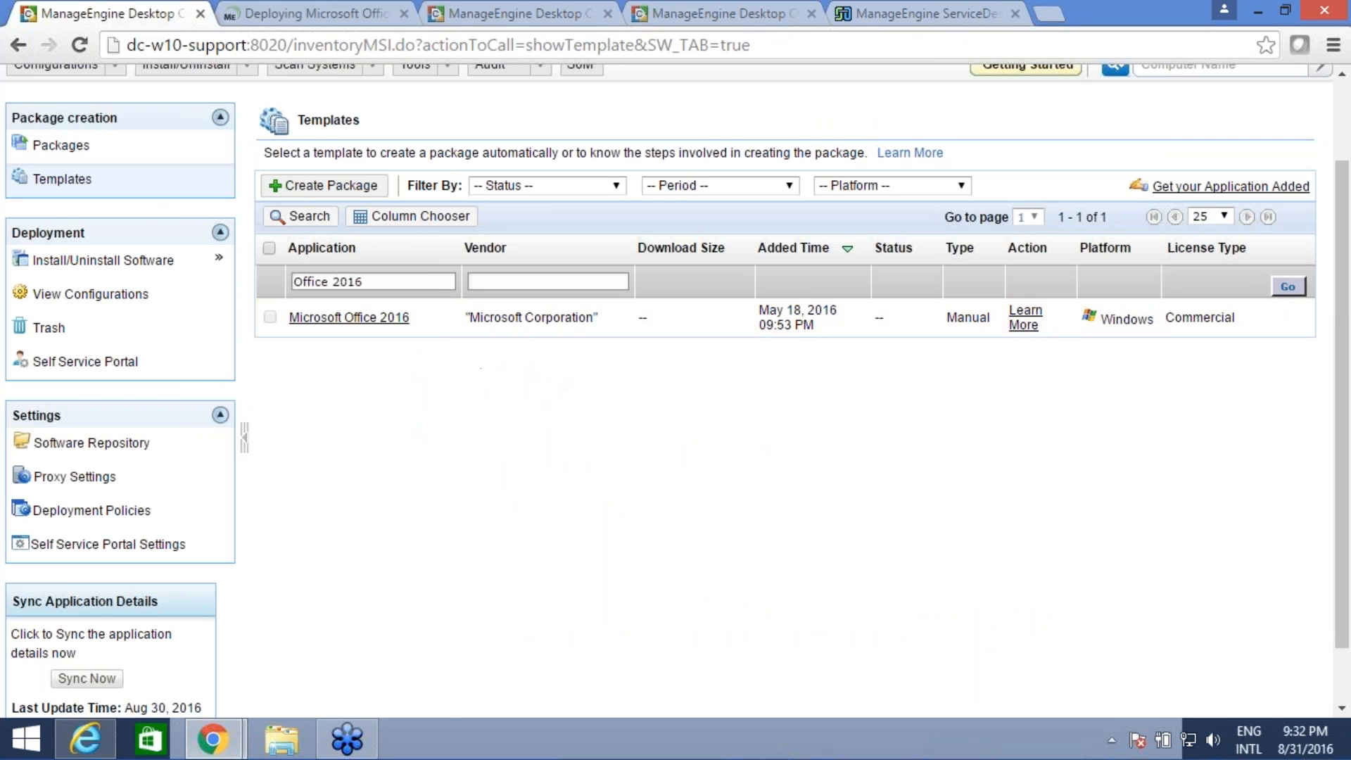
pyautogui.scroll(2, 138, 216)
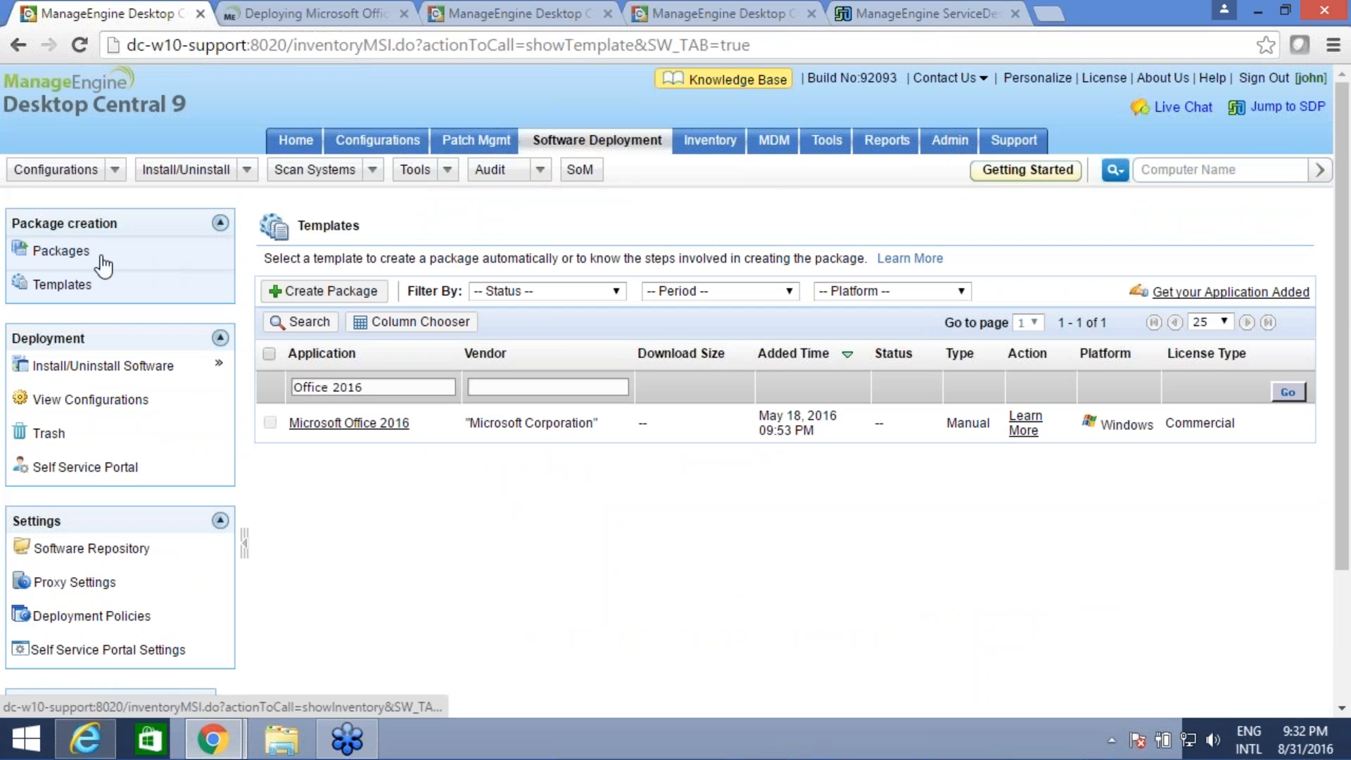
pyautogui.click(120, 255)
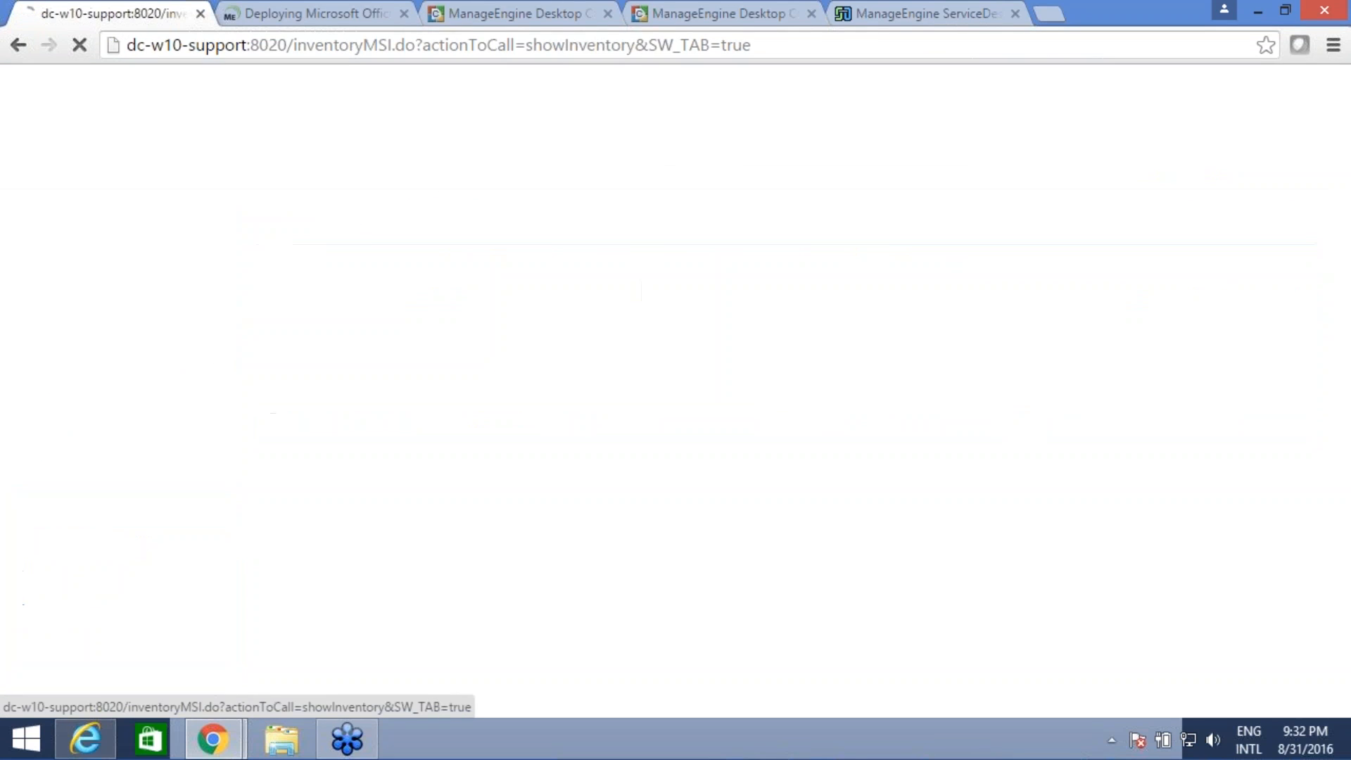
pyautogui.click(383, 369)
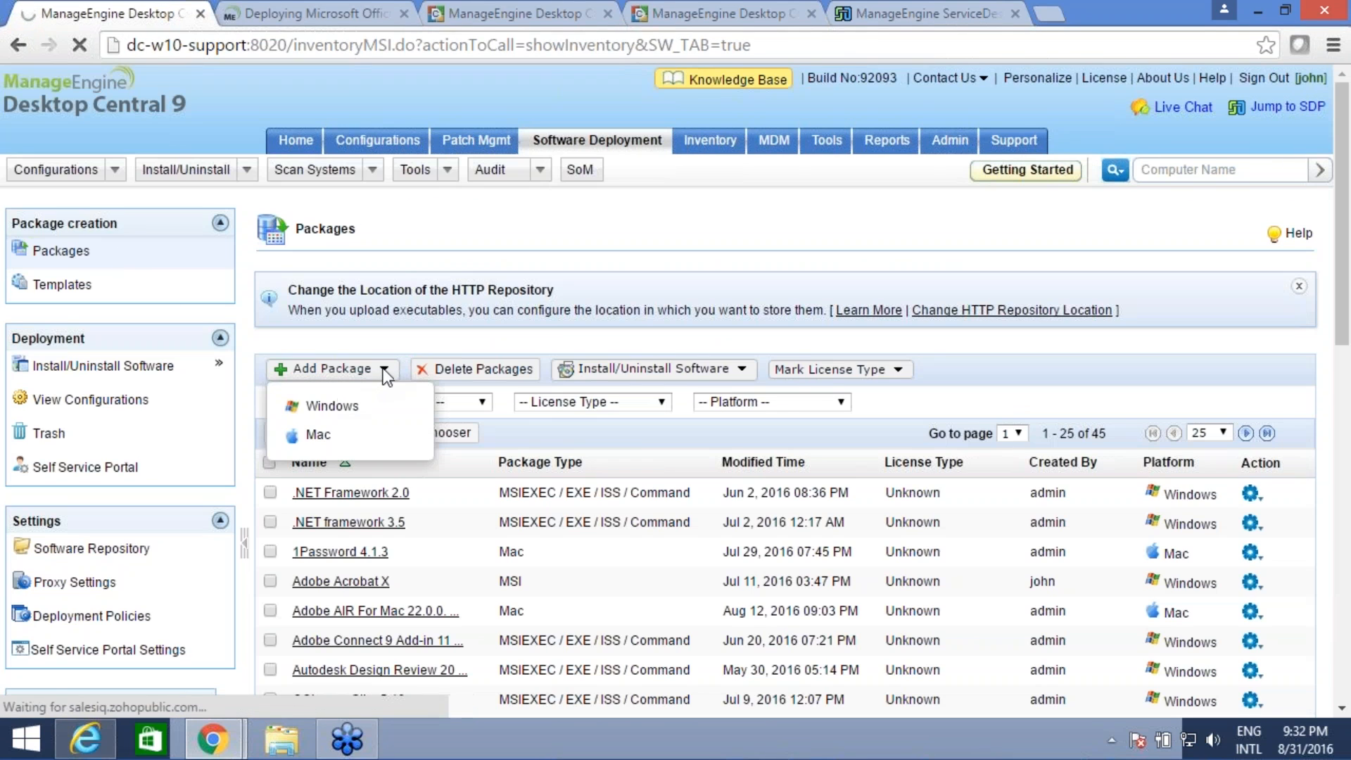
pyautogui.click(330, 407)
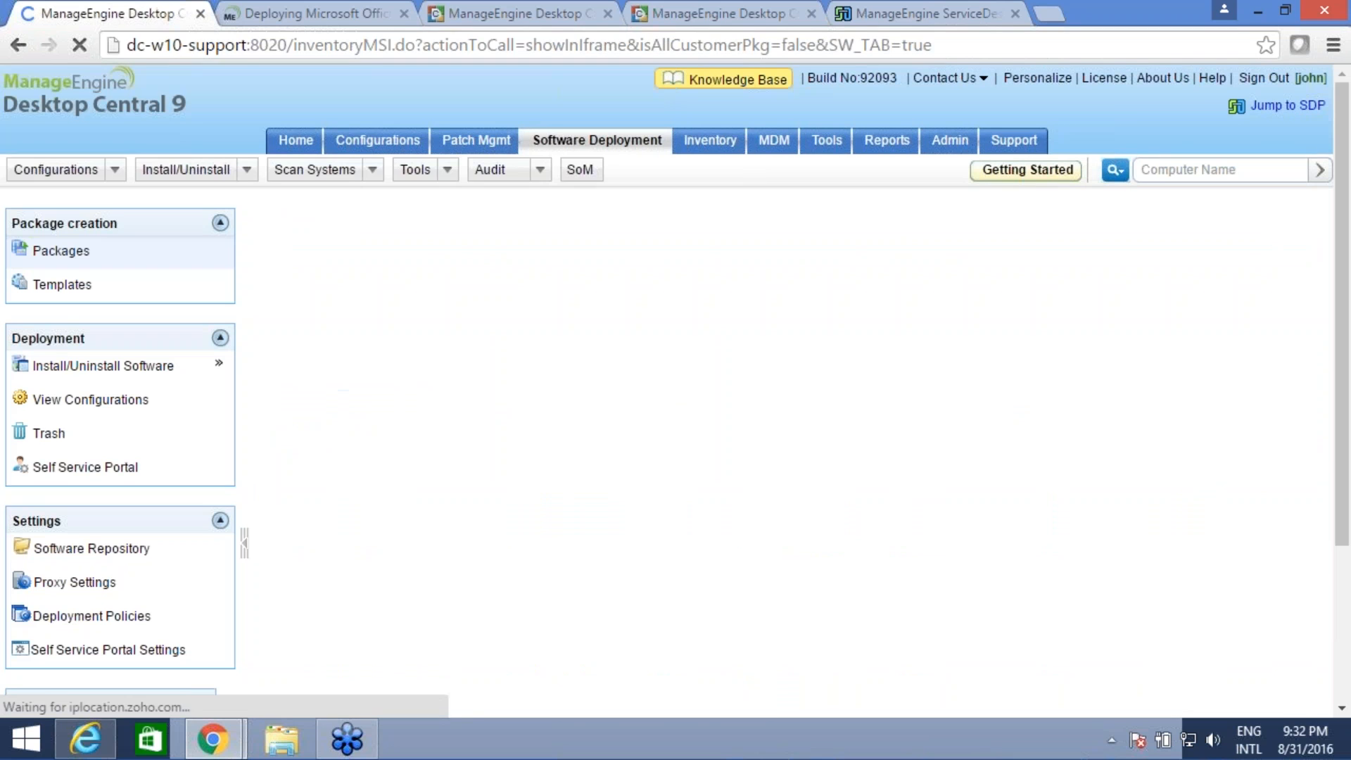
pyautogui.scroll(-3, 633, 327)
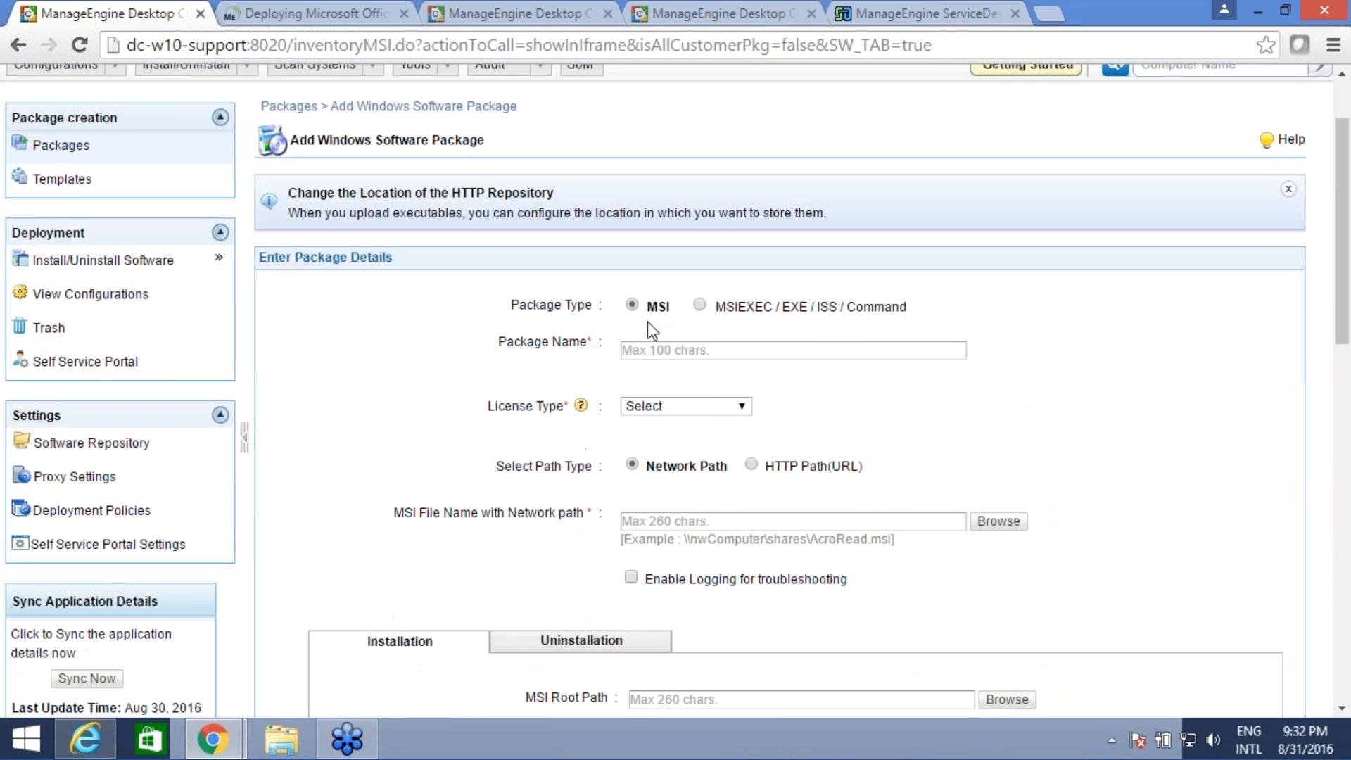
pyautogui.click(700, 305)
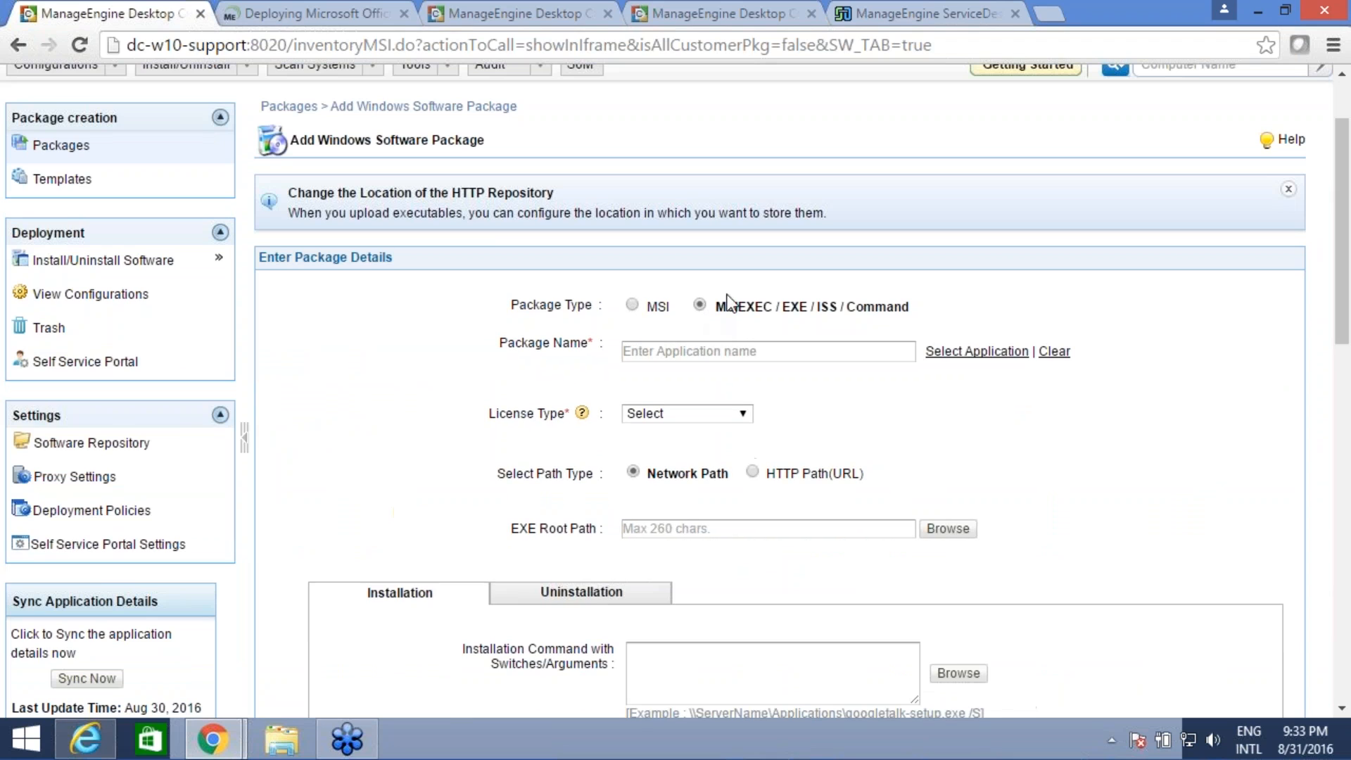
# Step: Name the package MS office 2016 and set its license type to Commercial
pyautogui.click(797, 360)
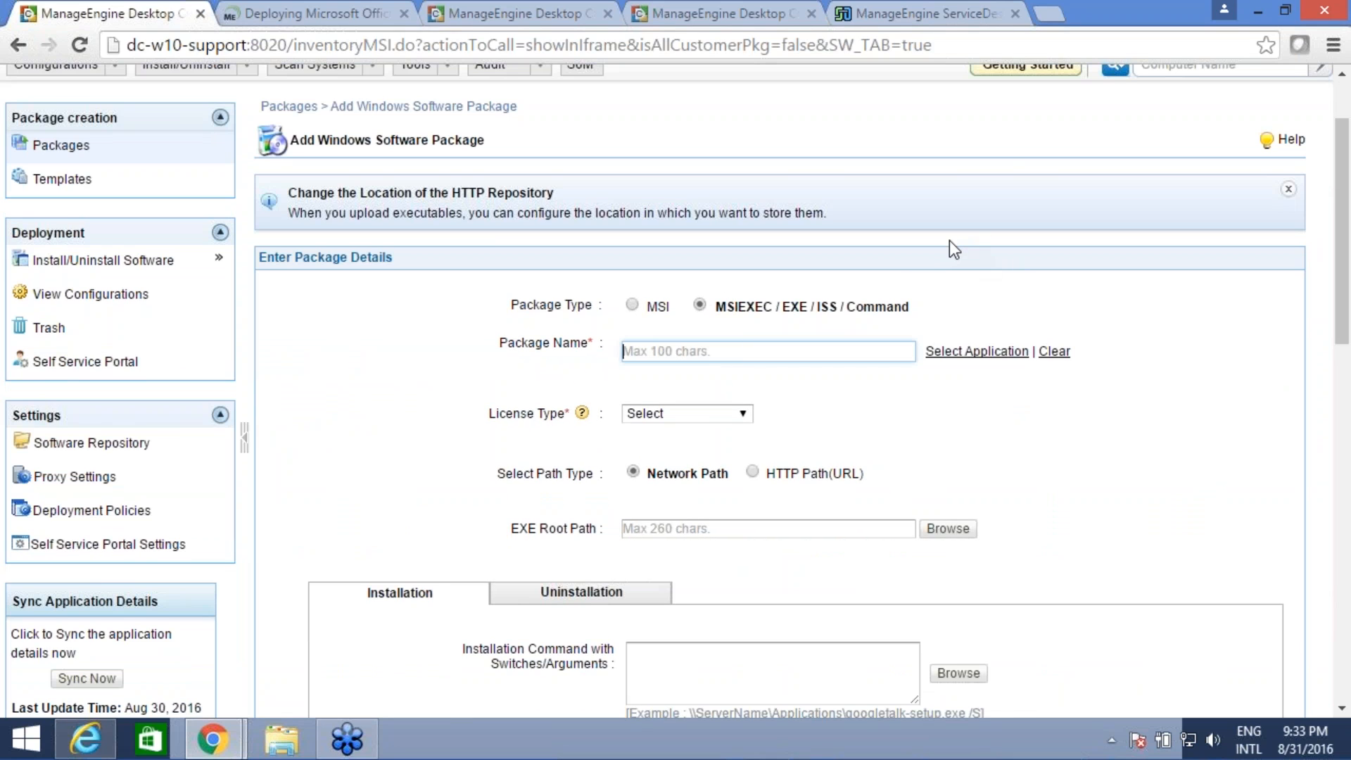
pyautogui.scroll(-3, 953, 250)
pyautogui.write('M')
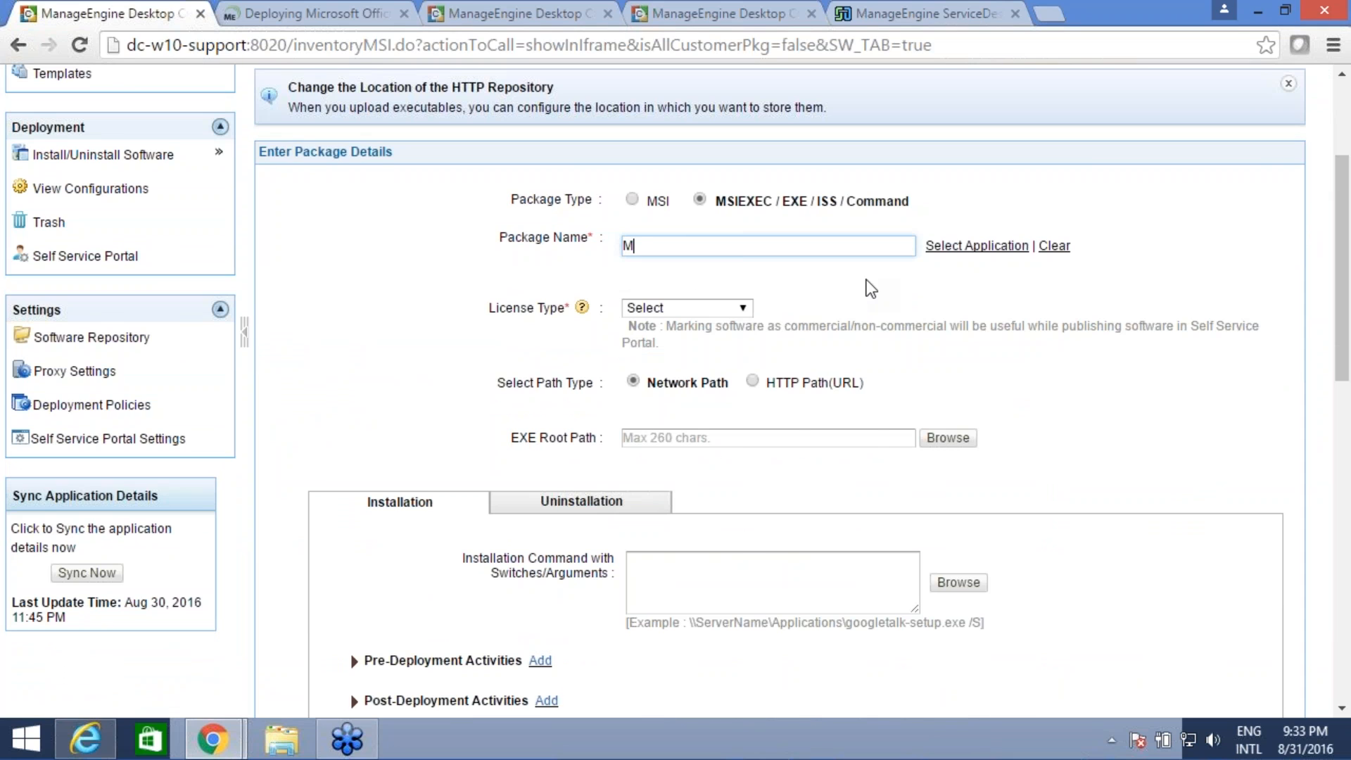
pyautogui.write('S office 2016')
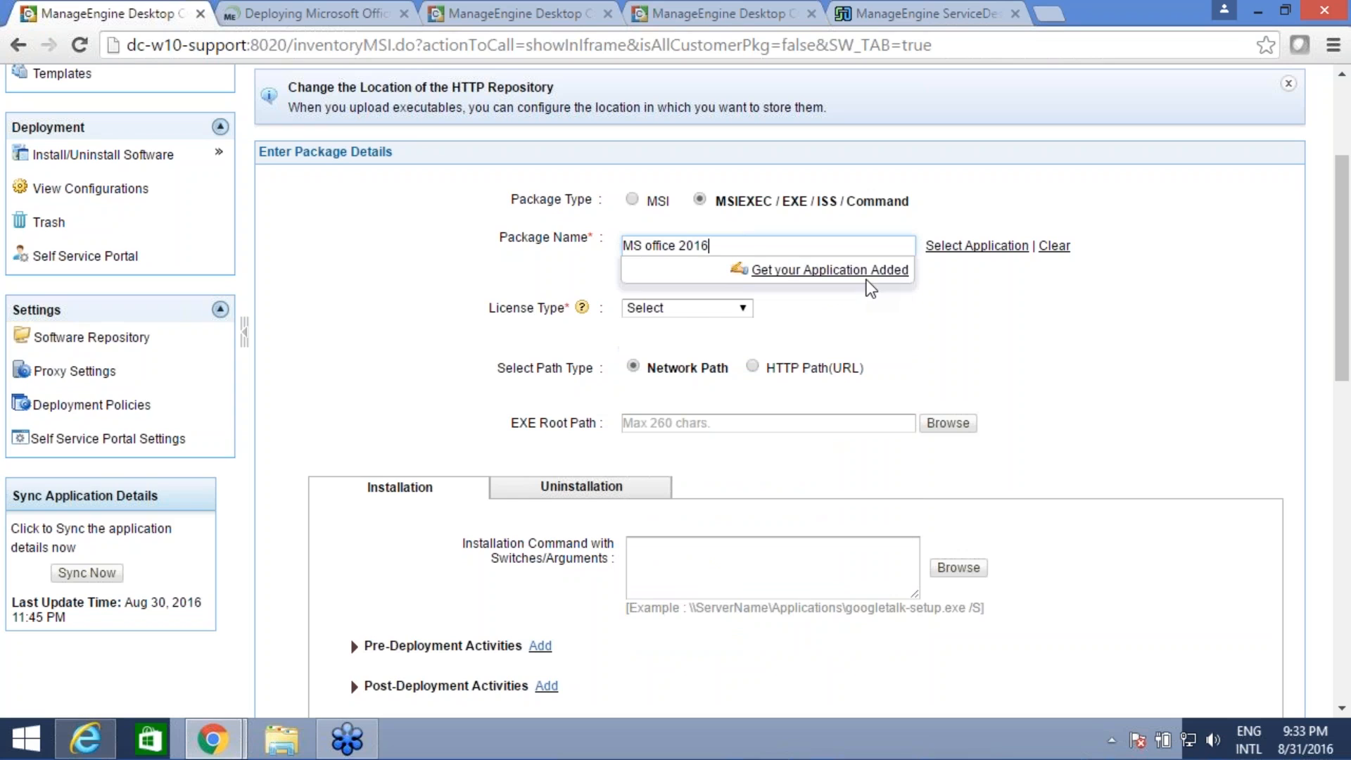
pyautogui.click(740, 306)
pyautogui.click(723, 342)
pyautogui.scroll(-1, 669, 302)
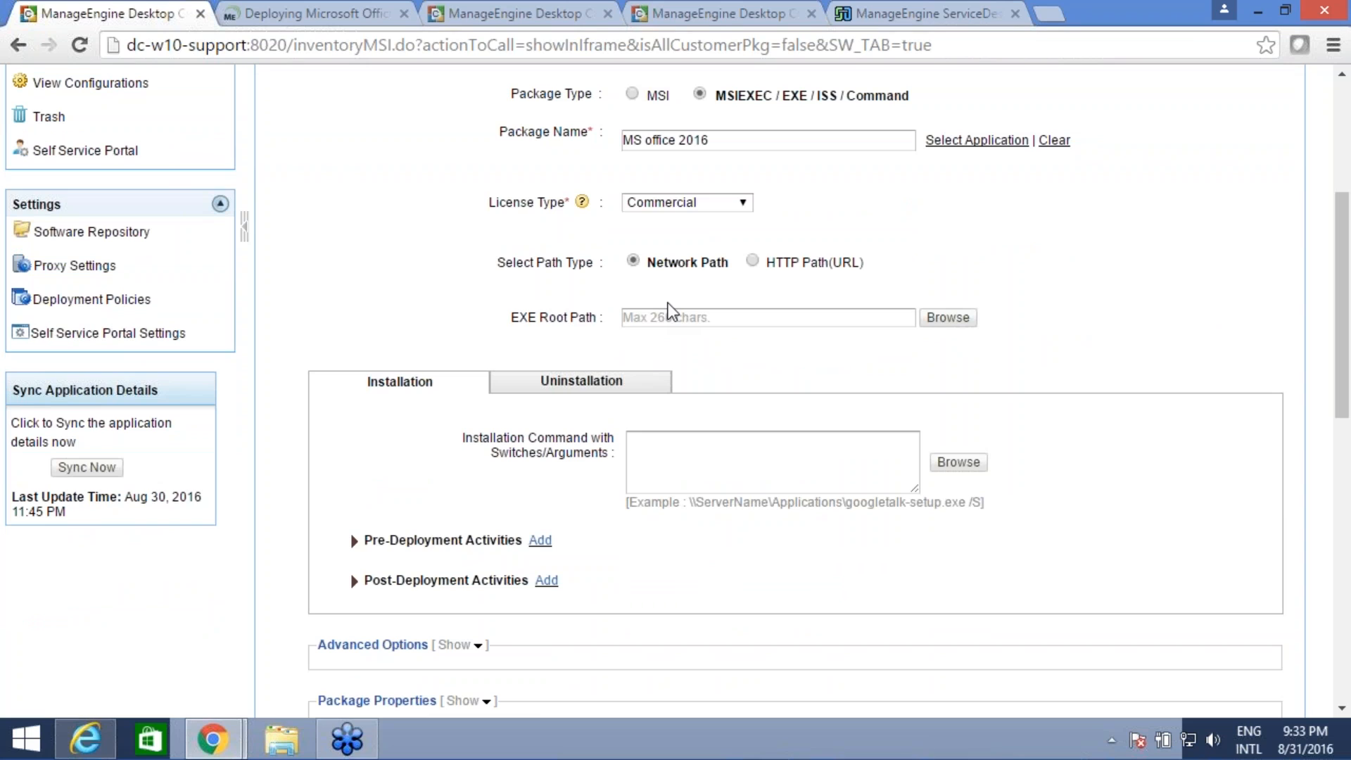
# Step: Set the EXE root path to the network share folder \\DC-K12R2-1\DesktopCentral\SoftwareRepository\Office2016
pyautogui.click(947, 318)
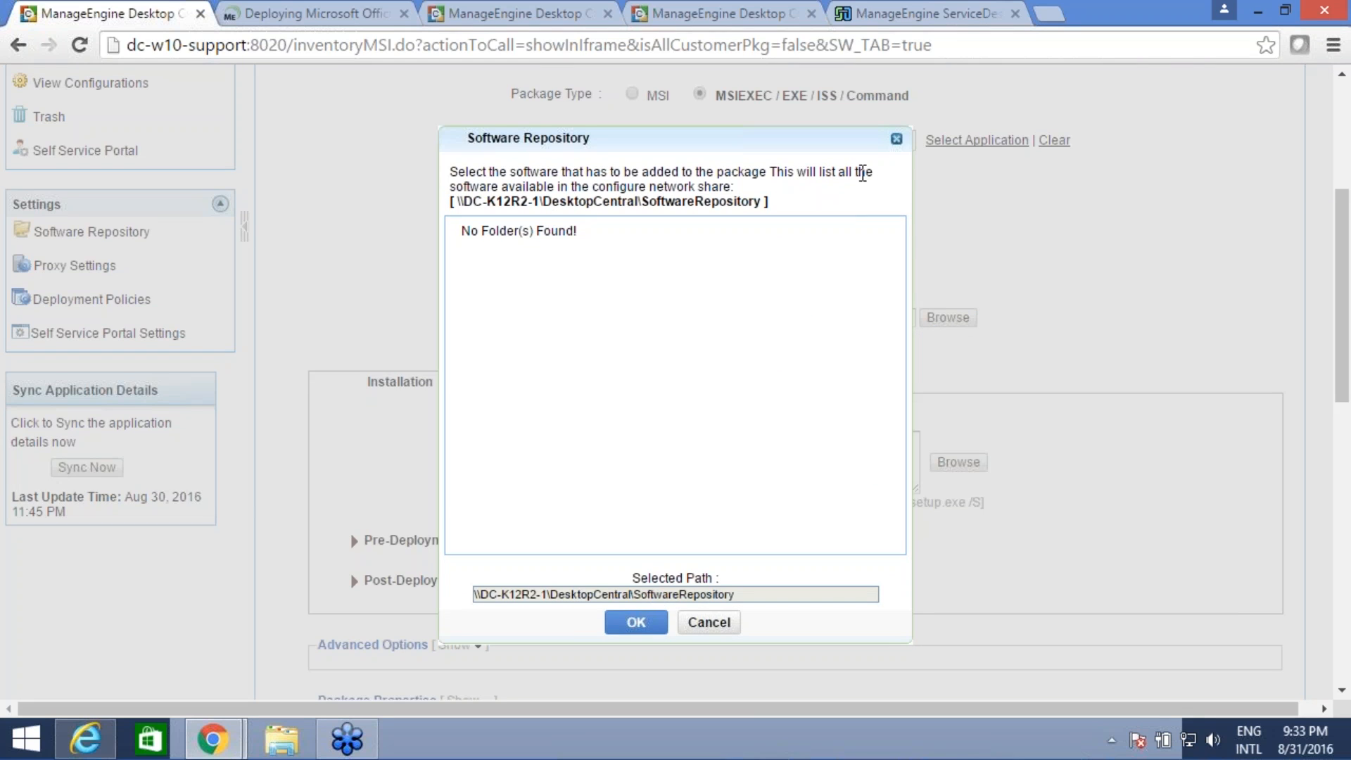
pyautogui.scroll(2, 867, 176)
pyautogui.scroll(-3, 774, 254)
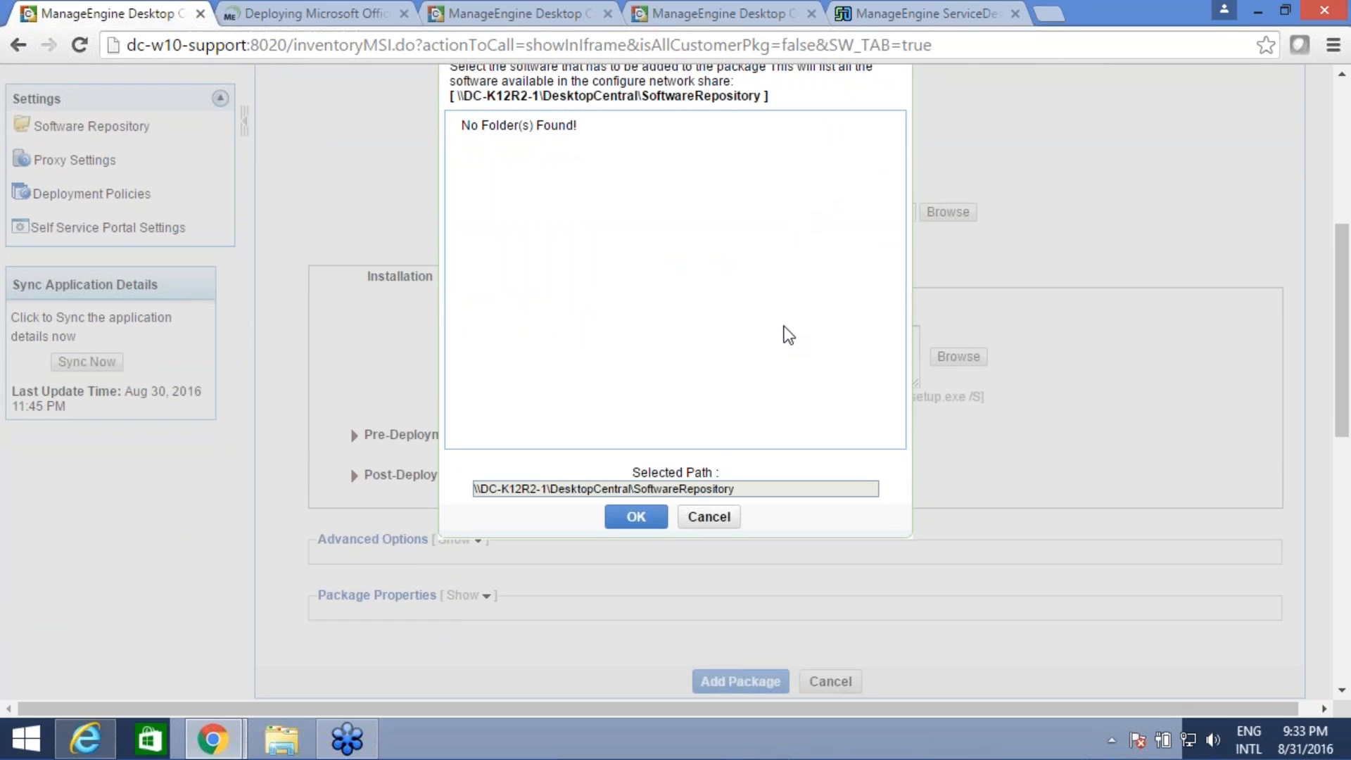
pyautogui.click(636, 516)
pyautogui.moveTo(889, 212); pyautogui.dragTo(1061, 223)
pyautogui.click(909, 213)
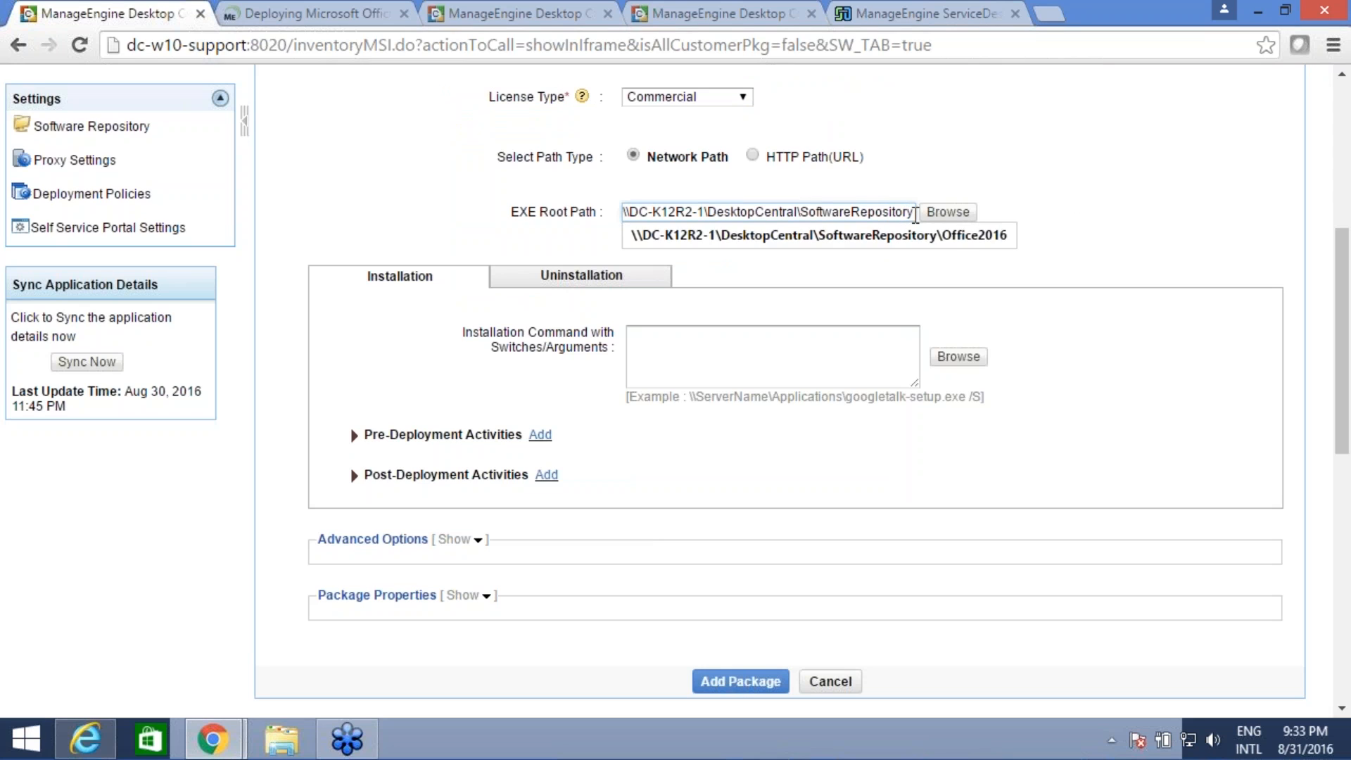
pyautogui.click(959, 250)
pyautogui.moveTo(890, 212); pyautogui.dragTo(1013, 211)
pyautogui.click(911, 212)
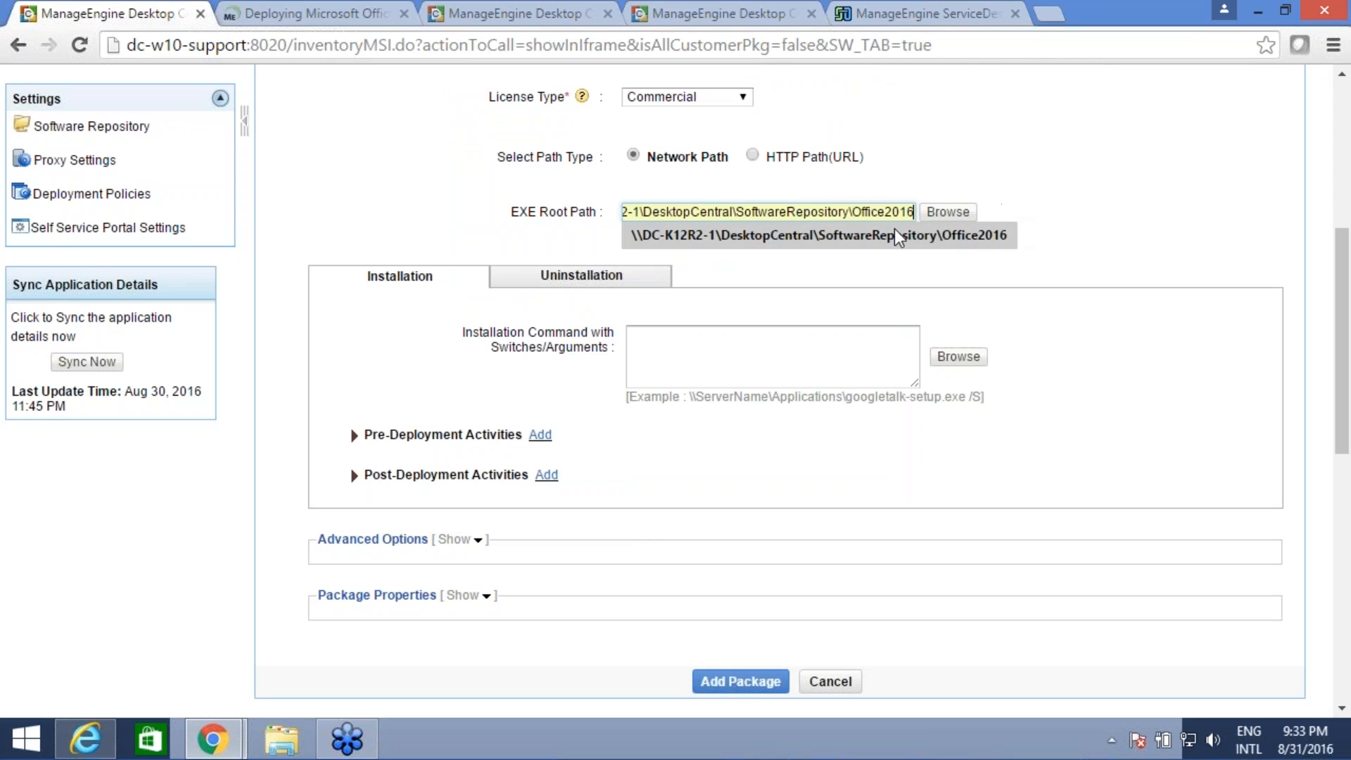
pyautogui.click(943, 247)
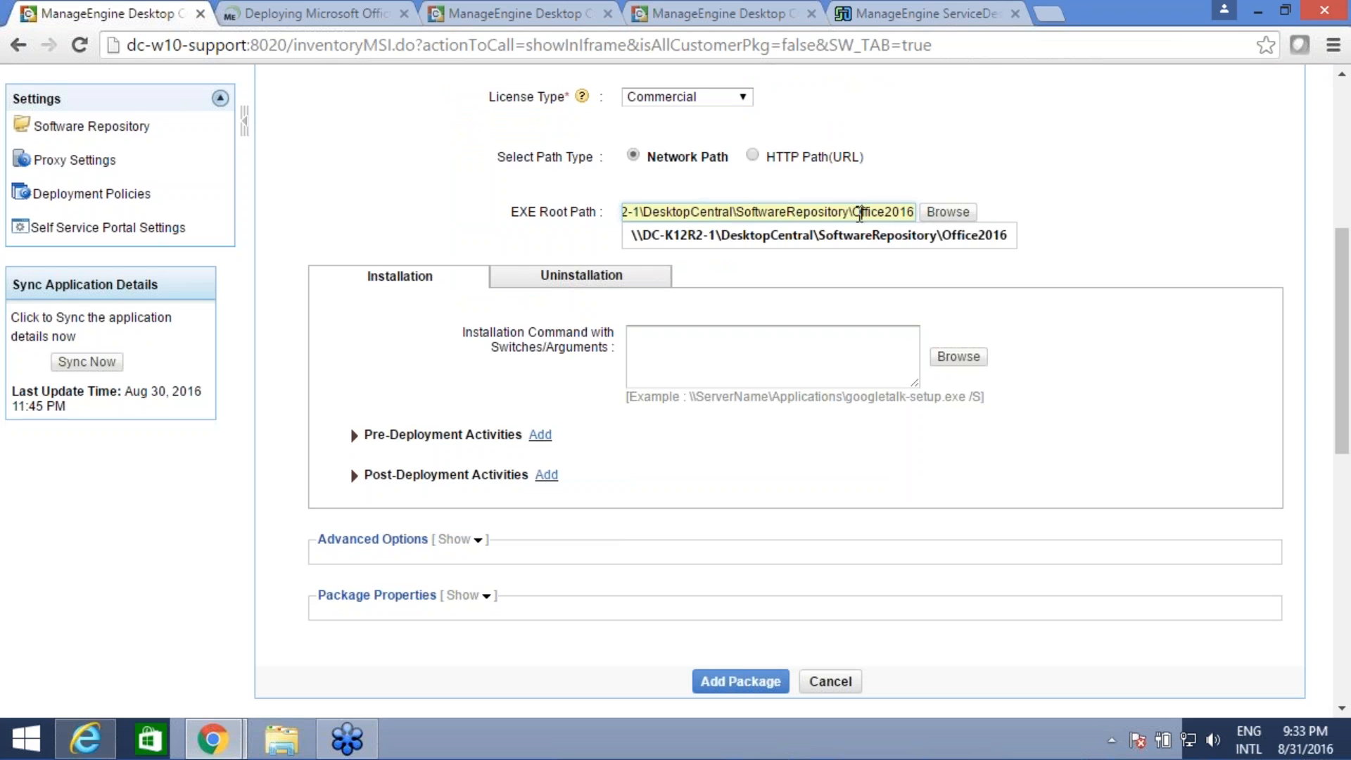
# Step: Enter \\DC-K12R2-1\DesktopCentral\SoftwareRepository\Office2016\setup.exe as the installation command, reusing the root path
pyautogui.tripleClick(859, 213)
pyautogui.click(718, 358)
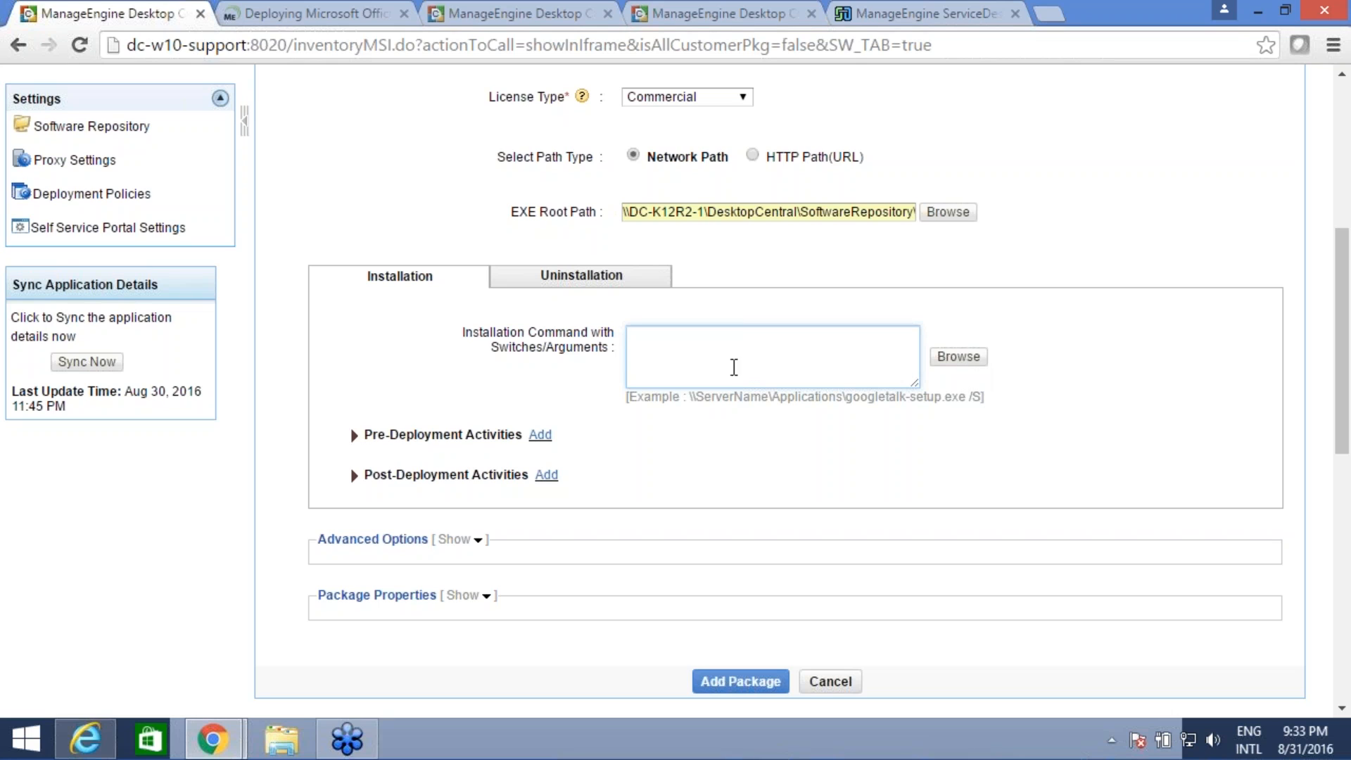
pyautogui.write('\\\\DC-K12R2-1\\DesktopCentral\\SoftwareRepository\\Office2016\\')
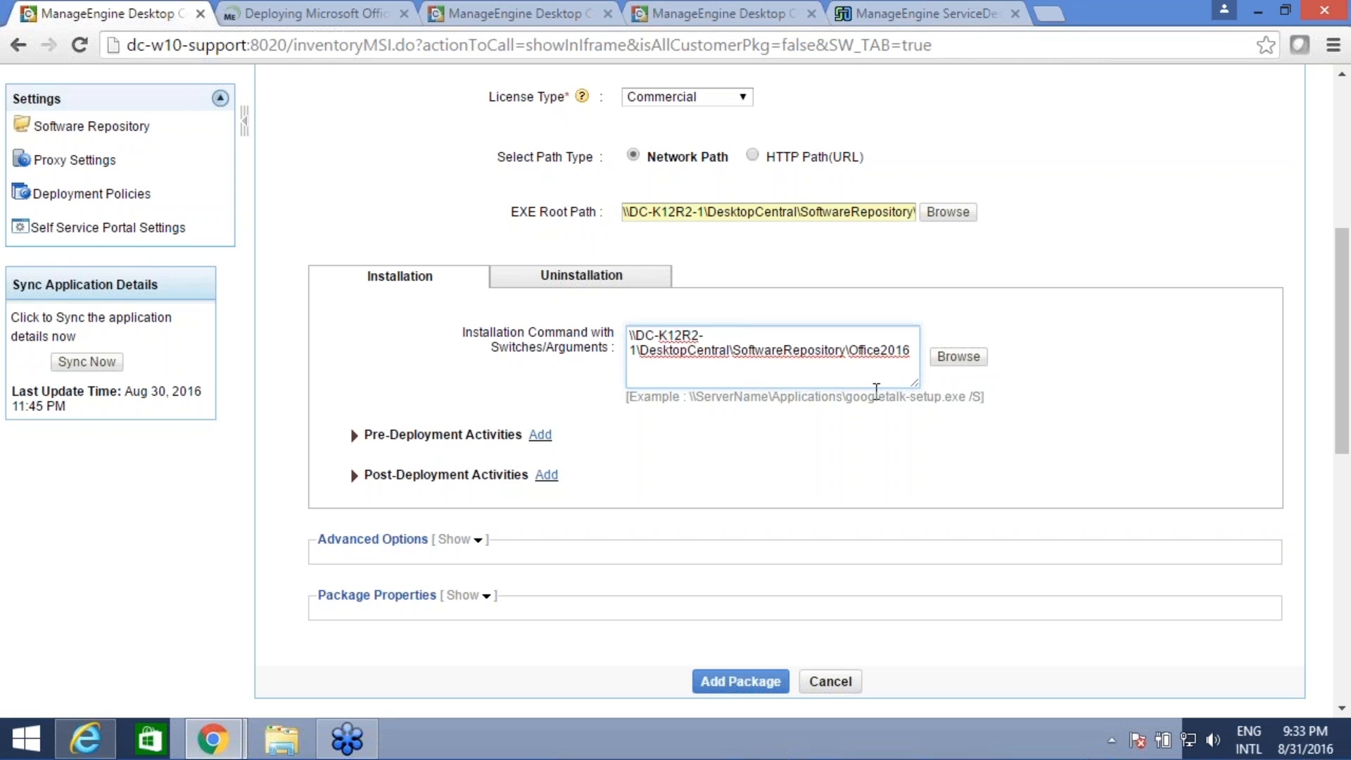
pyautogui.write('setup.exe')
# Step: Check the Office 2016 how-to document's example installation command, highlighting its /configure switch and configuration.xml argument
pyautogui.click(296, 10)
pyautogui.scroll(-5, 927, 478)
pyautogui.scroll(-3, 926, 468)
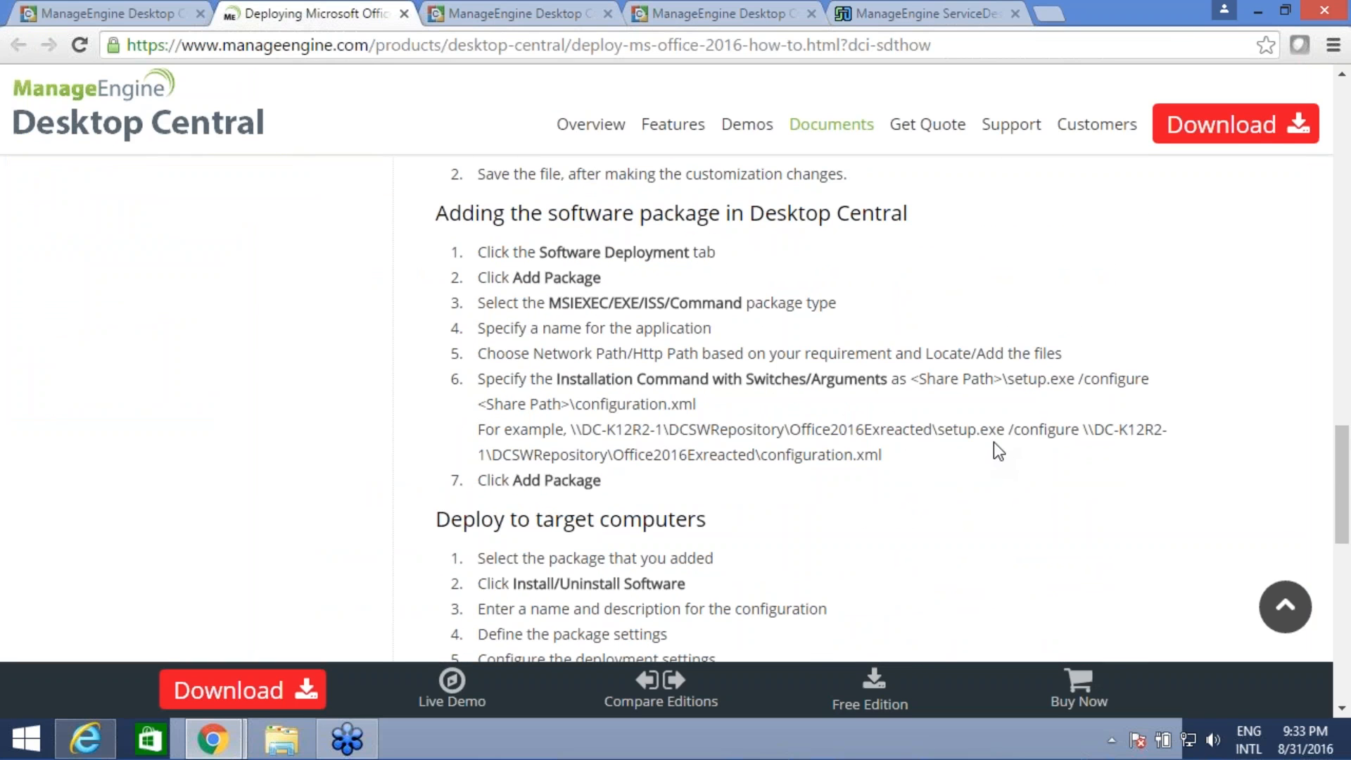
pyautogui.moveTo(567, 429); pyautogui.dragTo(916, 454)
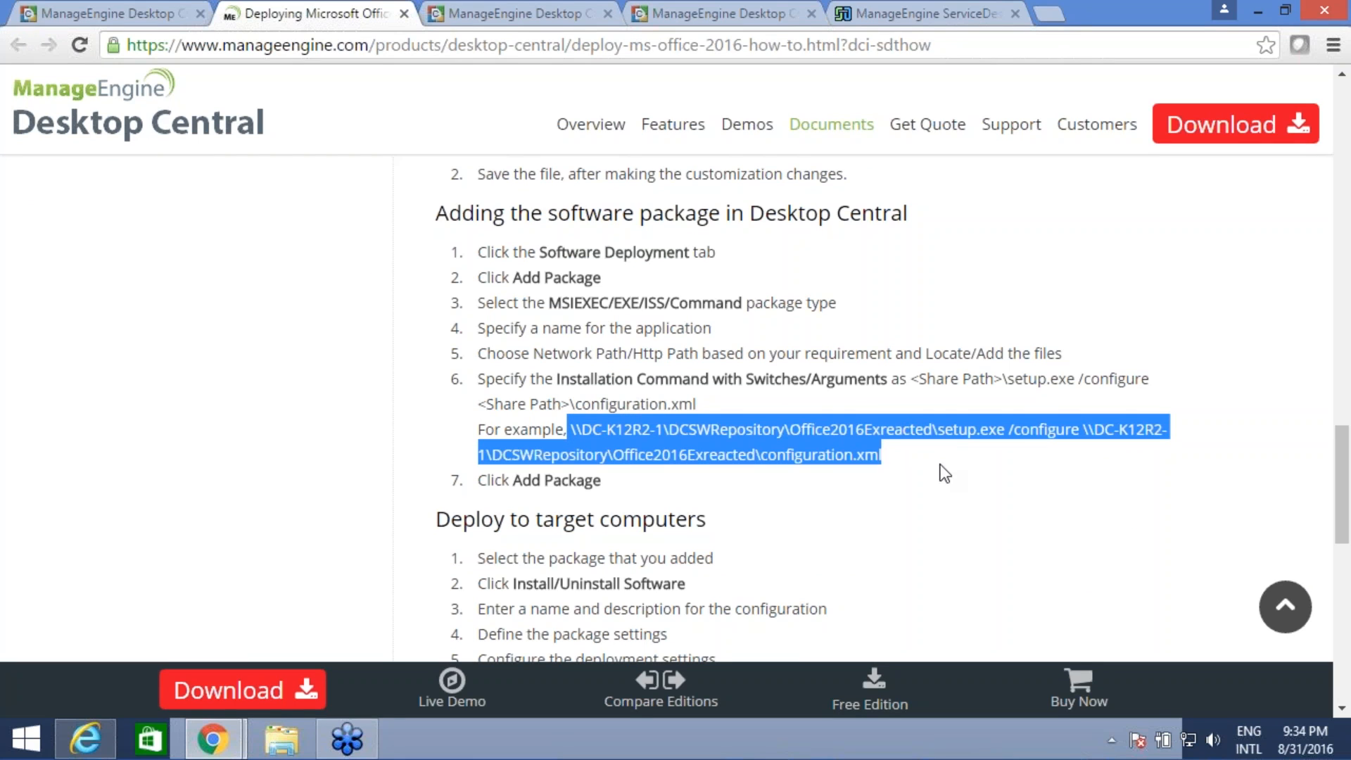
pyautogui.click(985, 465)
pyautogui.moveTo(1008, 429); pyautogui.dragTo(1077, 428)
pyautogui.moveTo(882, 455); pyautogui.dragTo(785, 454)
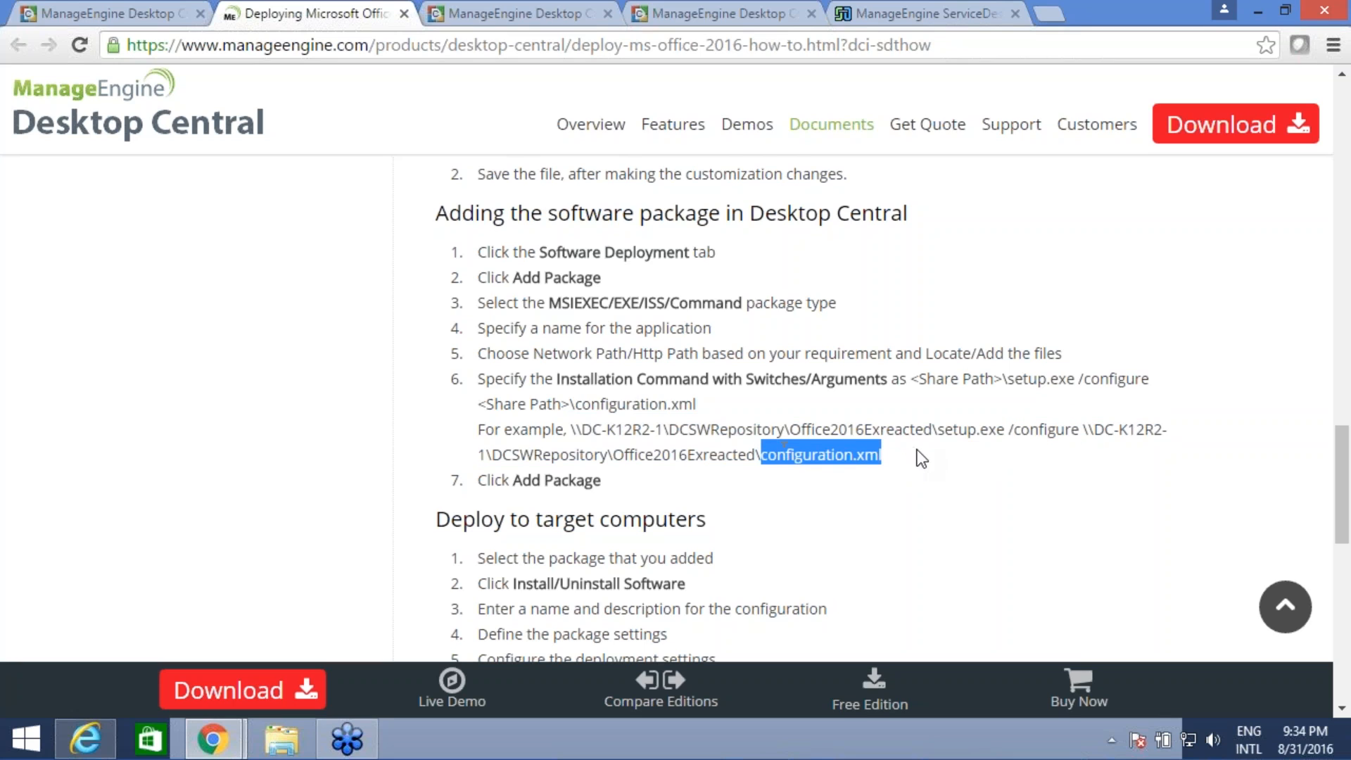
# Step: Extend the installation command with /configure followed by the copied Office2016 repository path
pyautogui.click(145, 10)
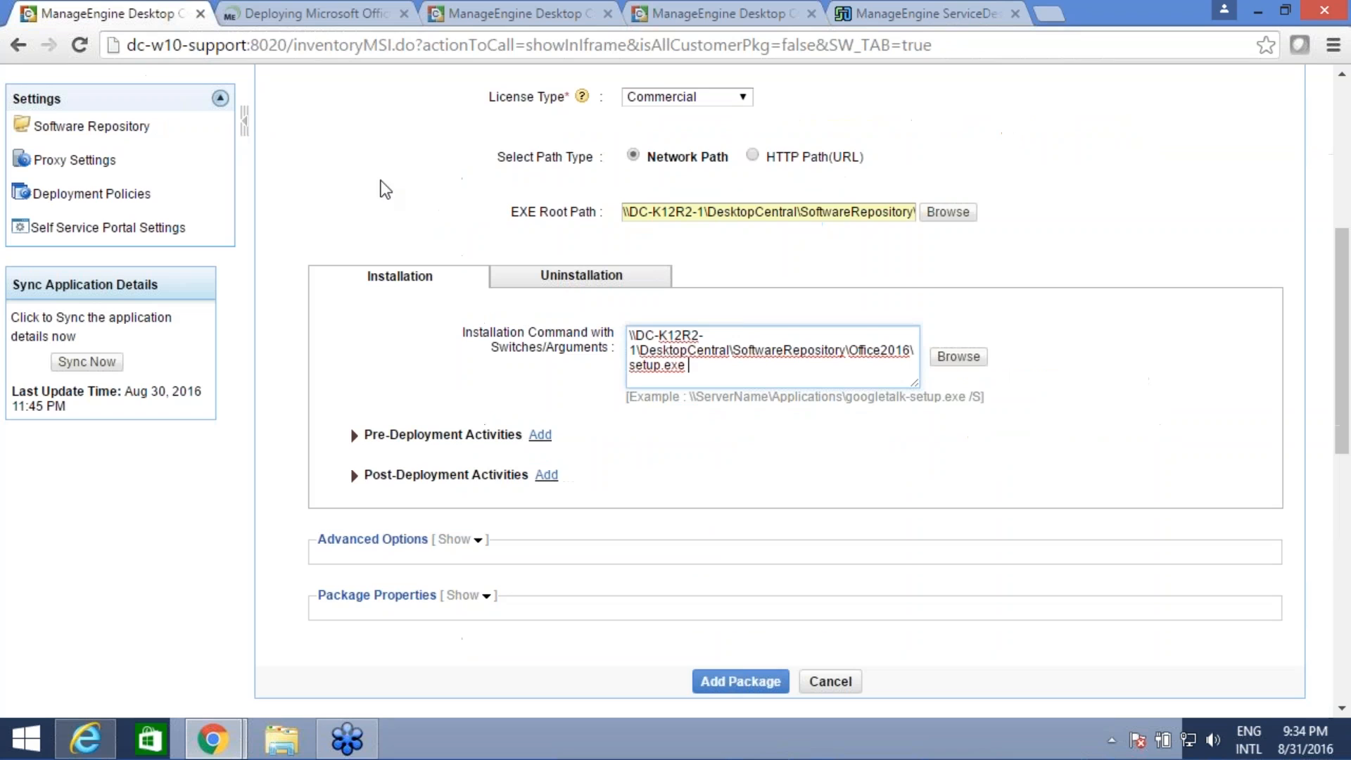
pyautogui.moveTo(689, 365); pyautogui.dragTo(619, 333)
pyautogui.hotkey('ctrl', 'c')
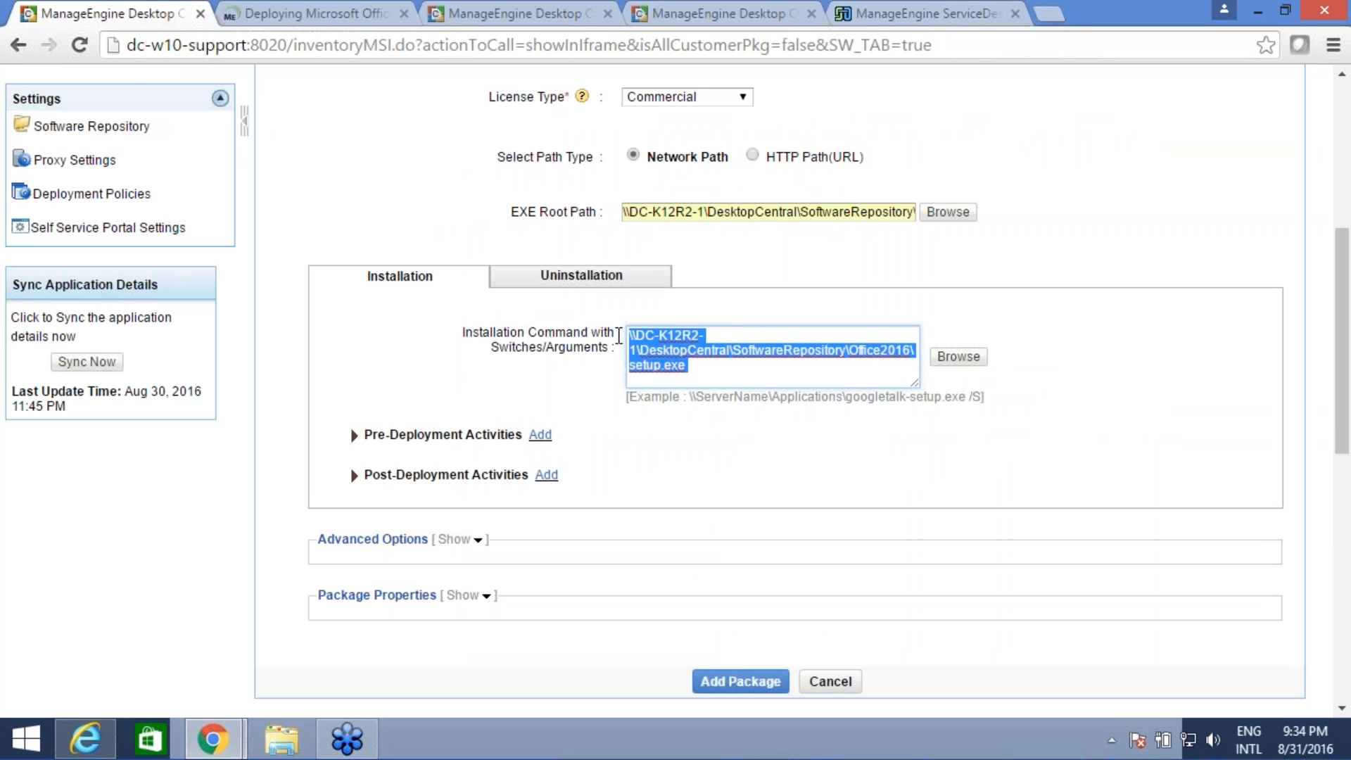
pyautogui.click(732, 371)
pyautogui.write('/configure')
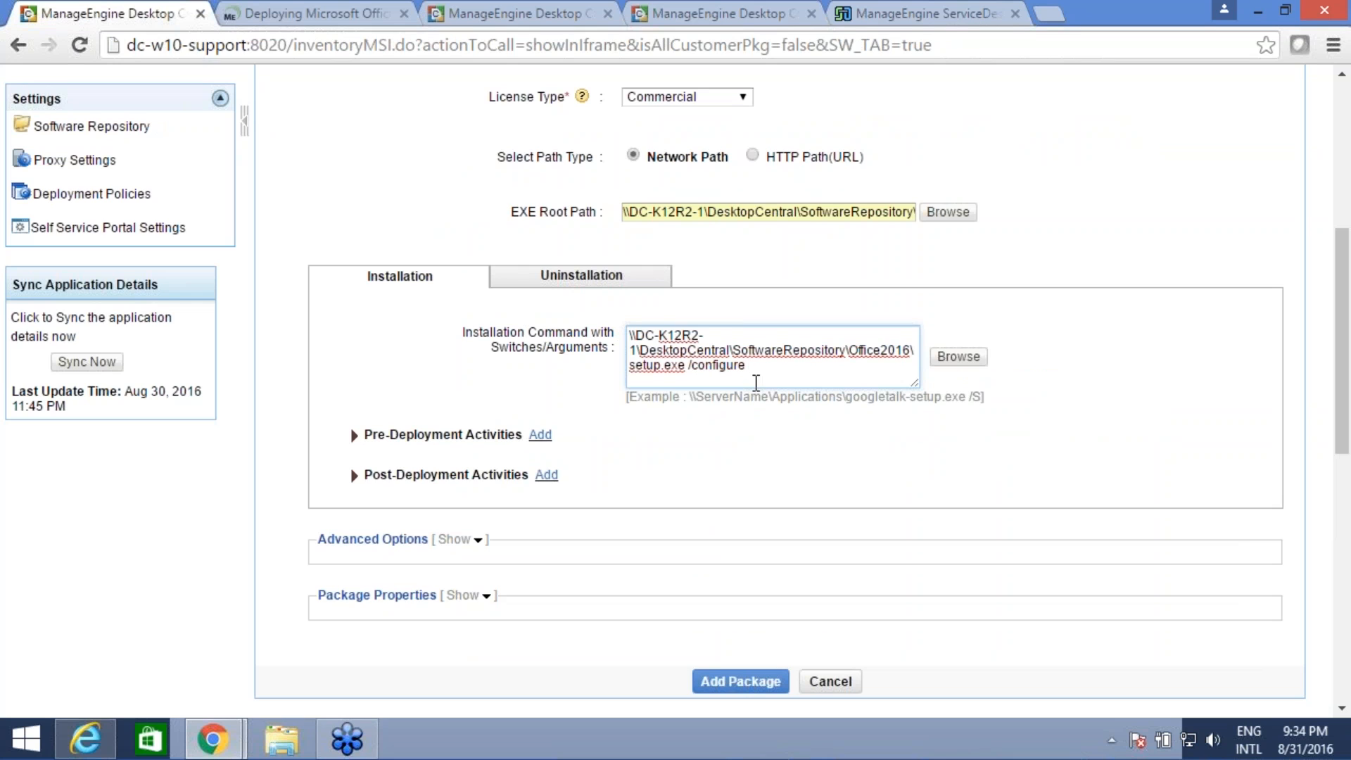
pyautogui.hotkey('ctrl', 'v')
pyautogui.moveTo(747, 385); pyautogui.dragTo(600, 310)
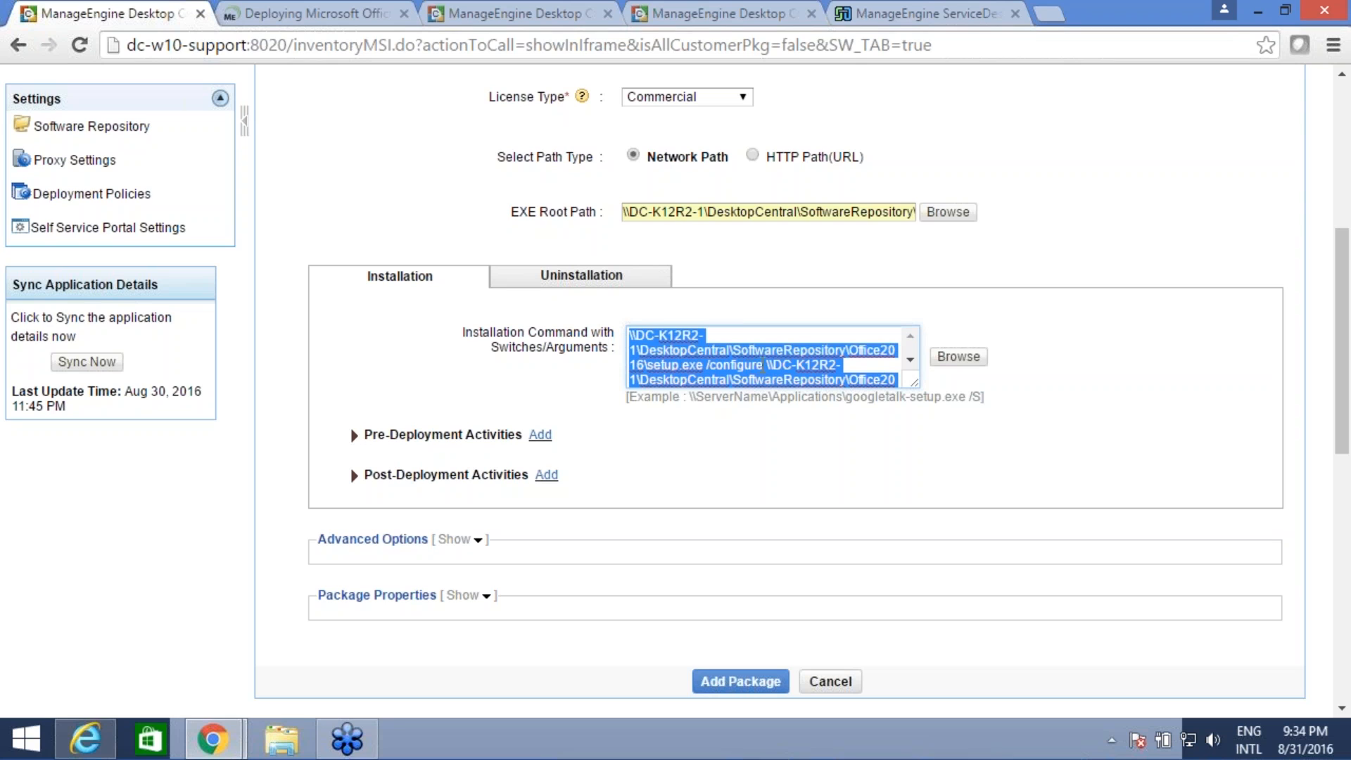
pyautogui.click(788, 357)
# Step: Copy the installation command into the Windows Run dialog and close the dialog without running it
pyautogui.scroll(-3, 732, 352)
pyautogui.moveTo(713, 275); pyautogui.dragTo(619, 199)
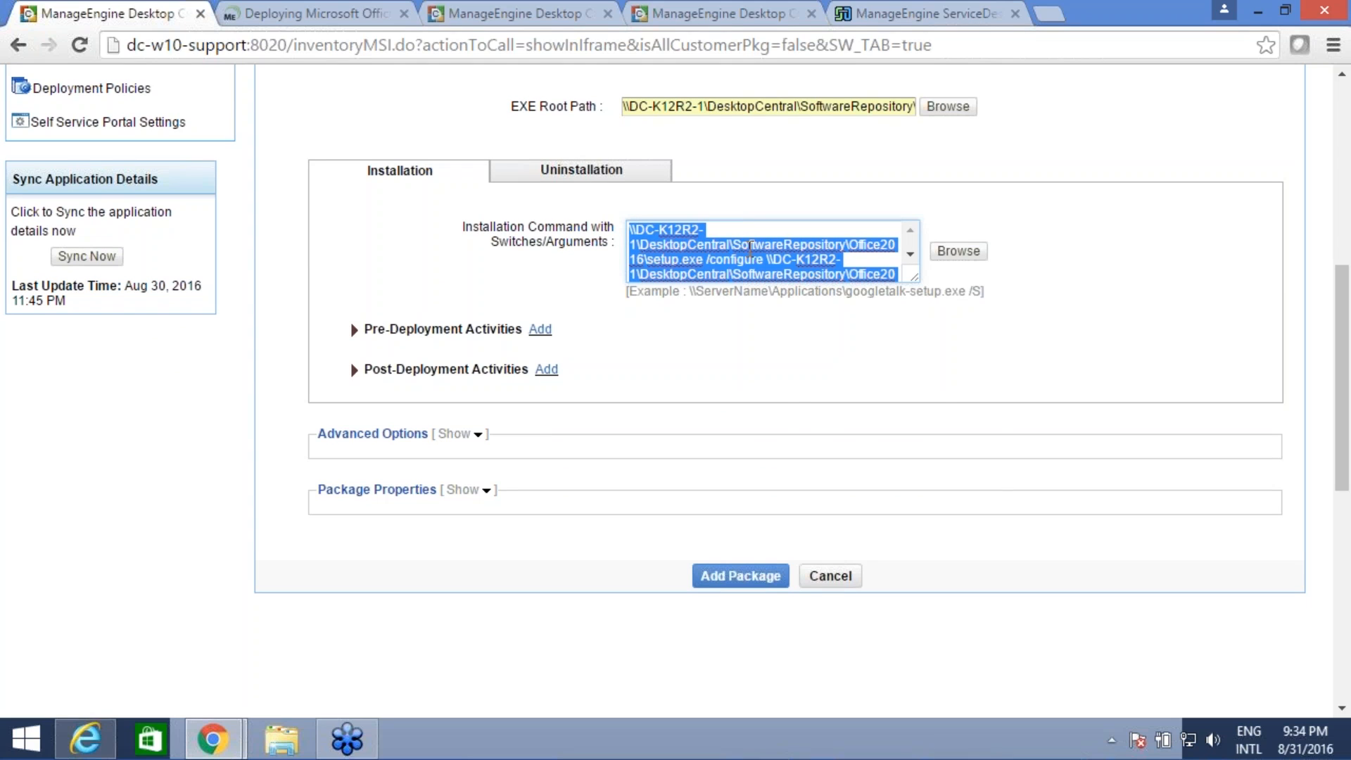
pyautogui.rightClick(750, 247)
pyautogui.click(798, 289)
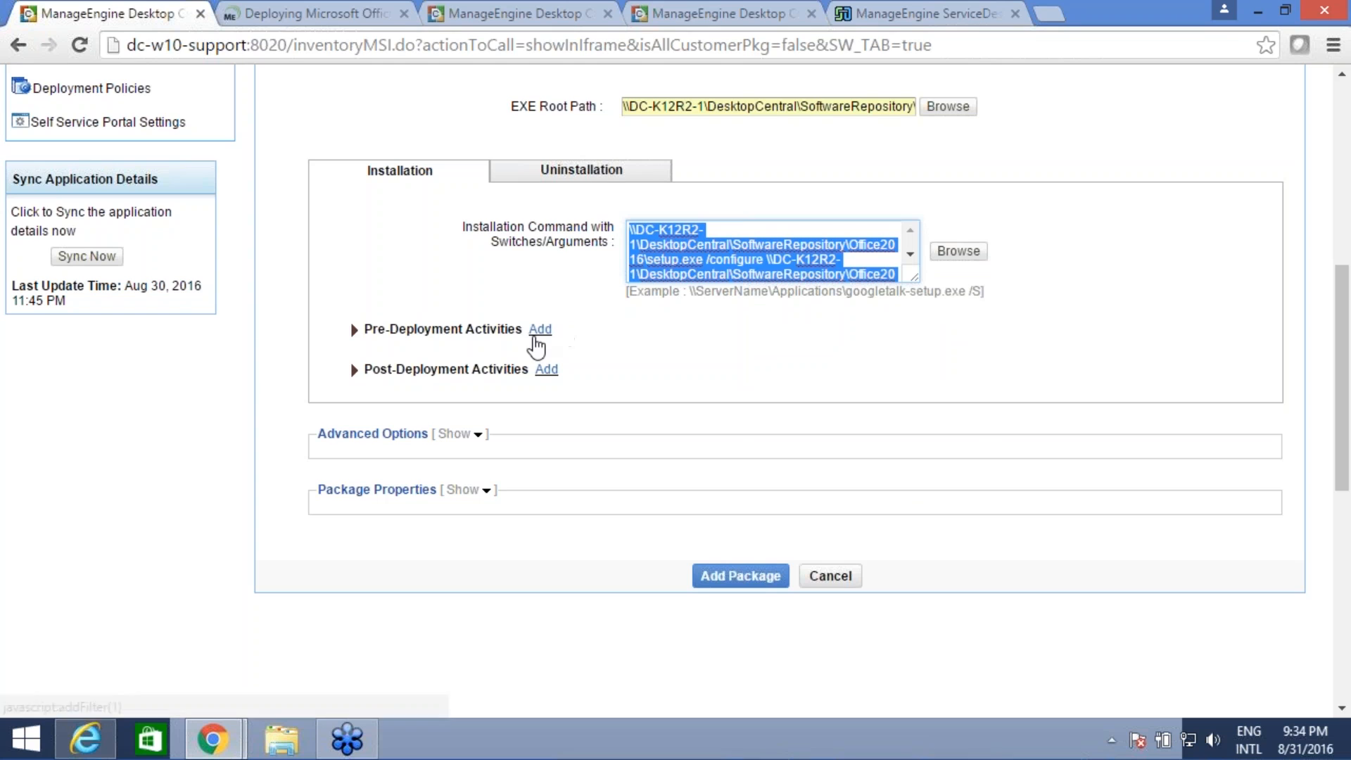
pyautogui.press('super+r')
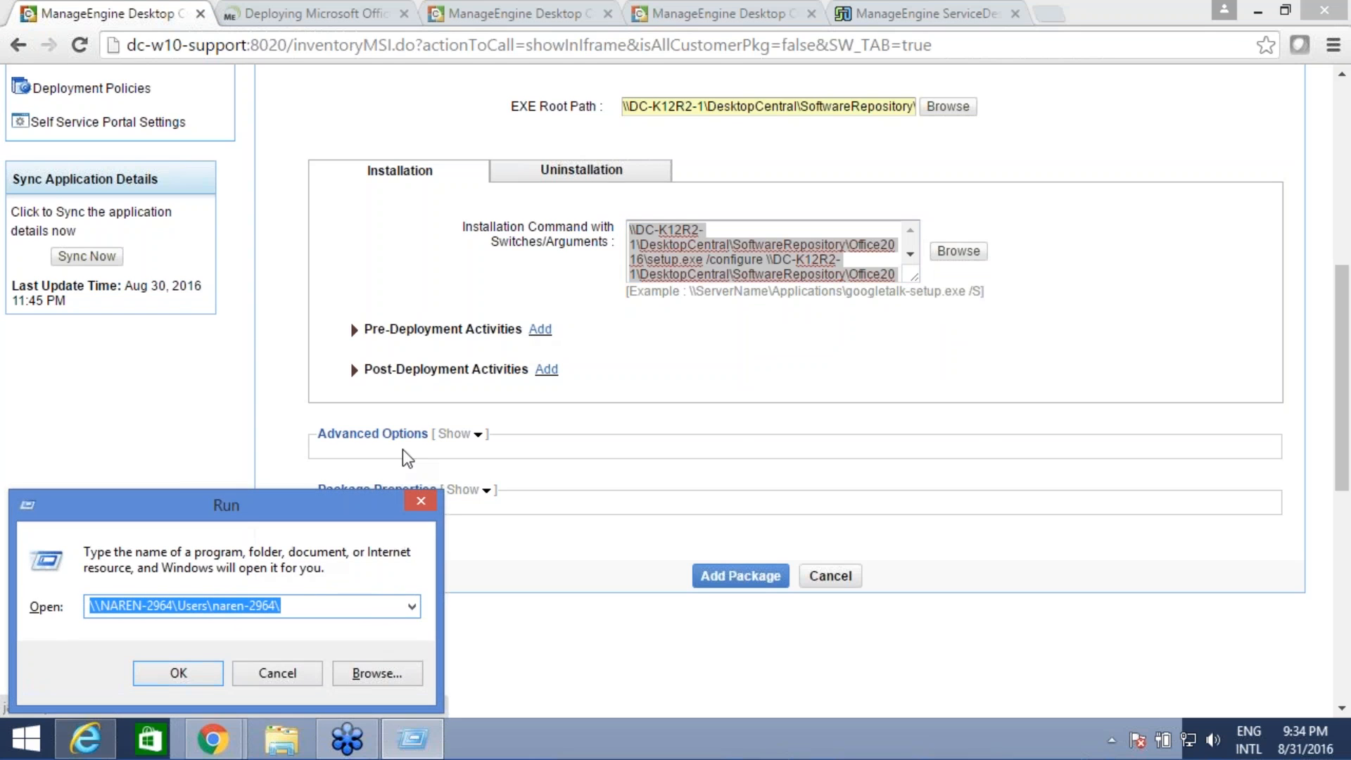
pyautogui.hotkey('ctrl', 'v')
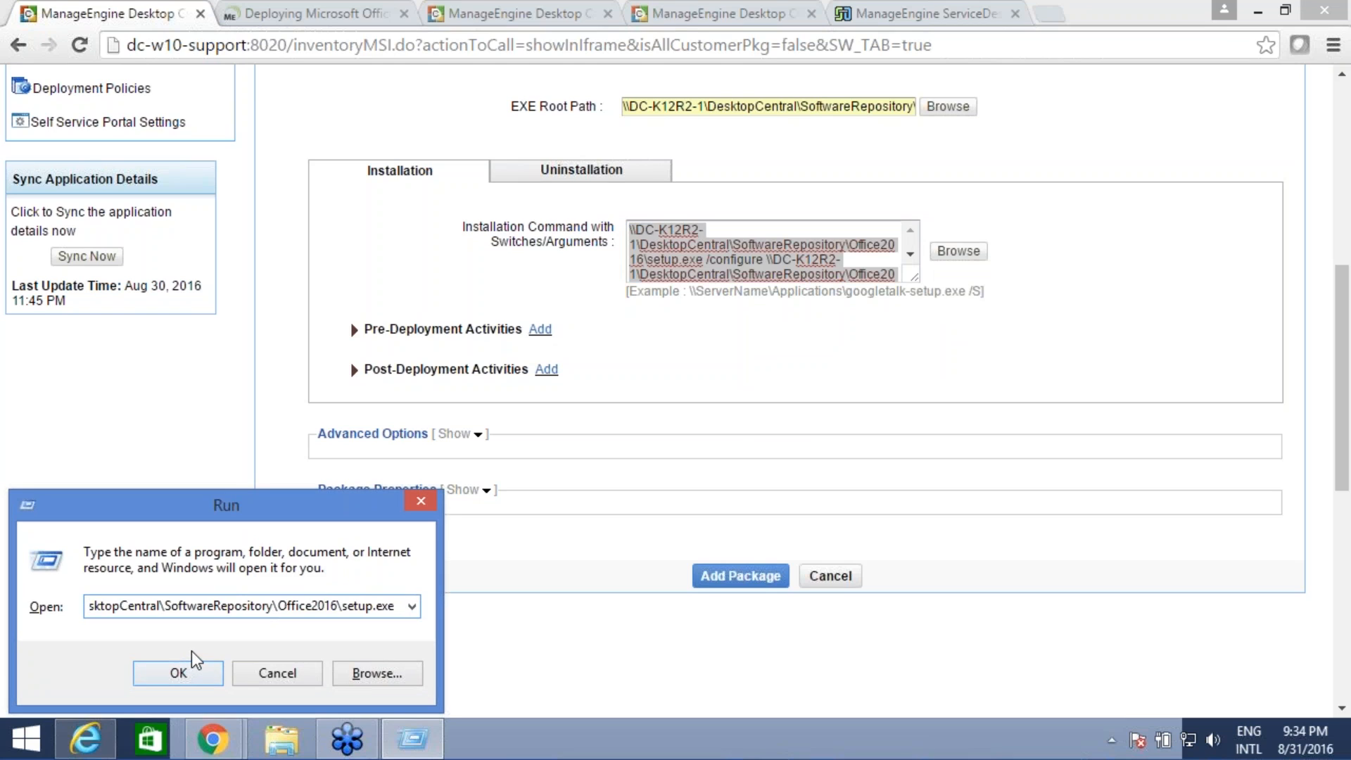
pyautogui.click(421, 506)
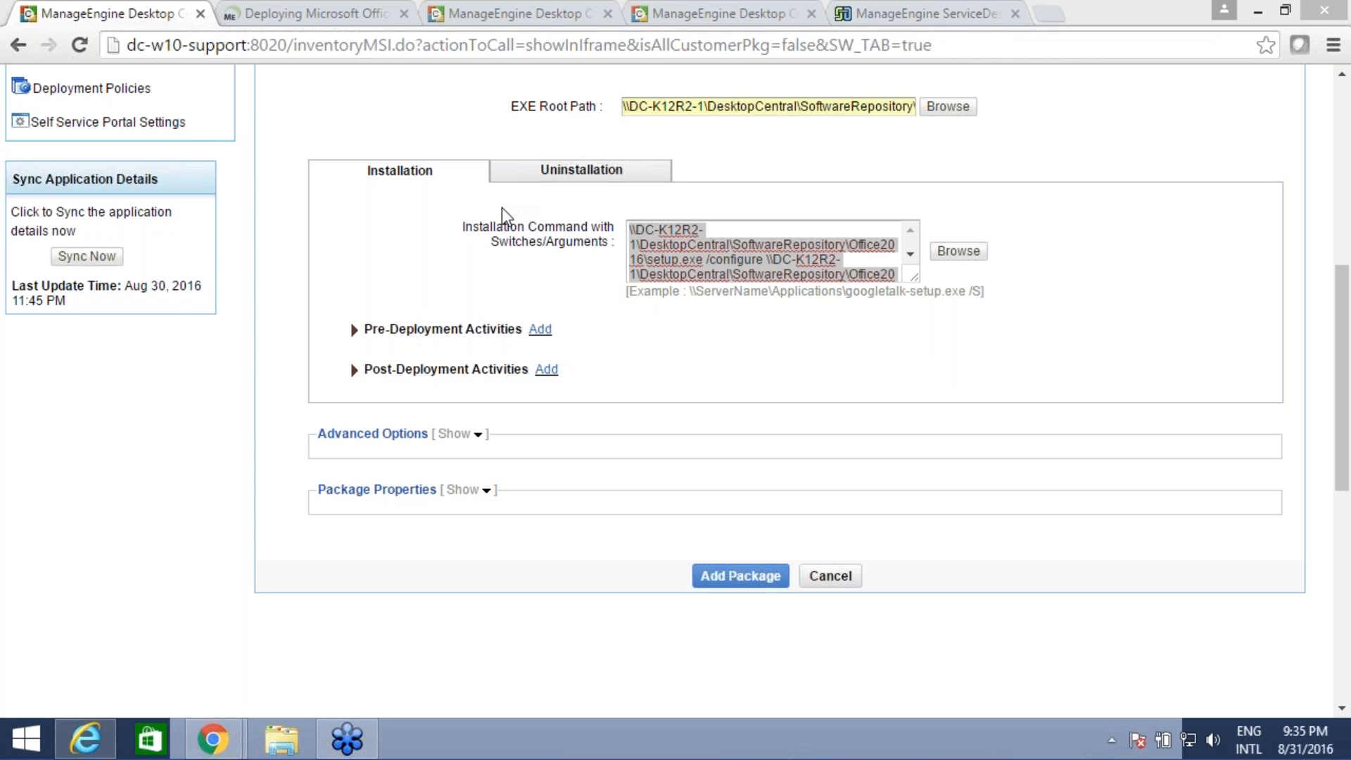
# Step: Start a new pre-deployment activity with the Check Software condition and examine the actions it offers
pyautogui.click(542, 330)
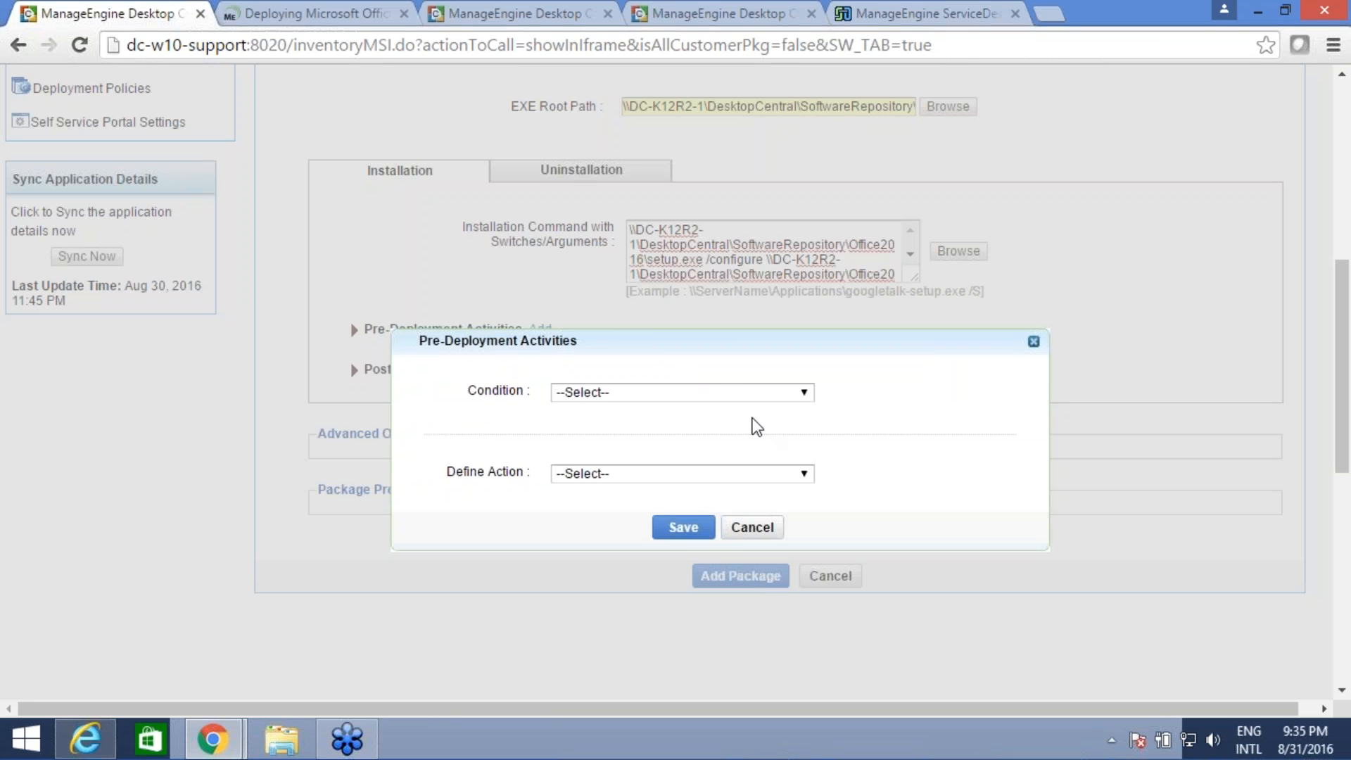
pyautogui.click(803, 393)
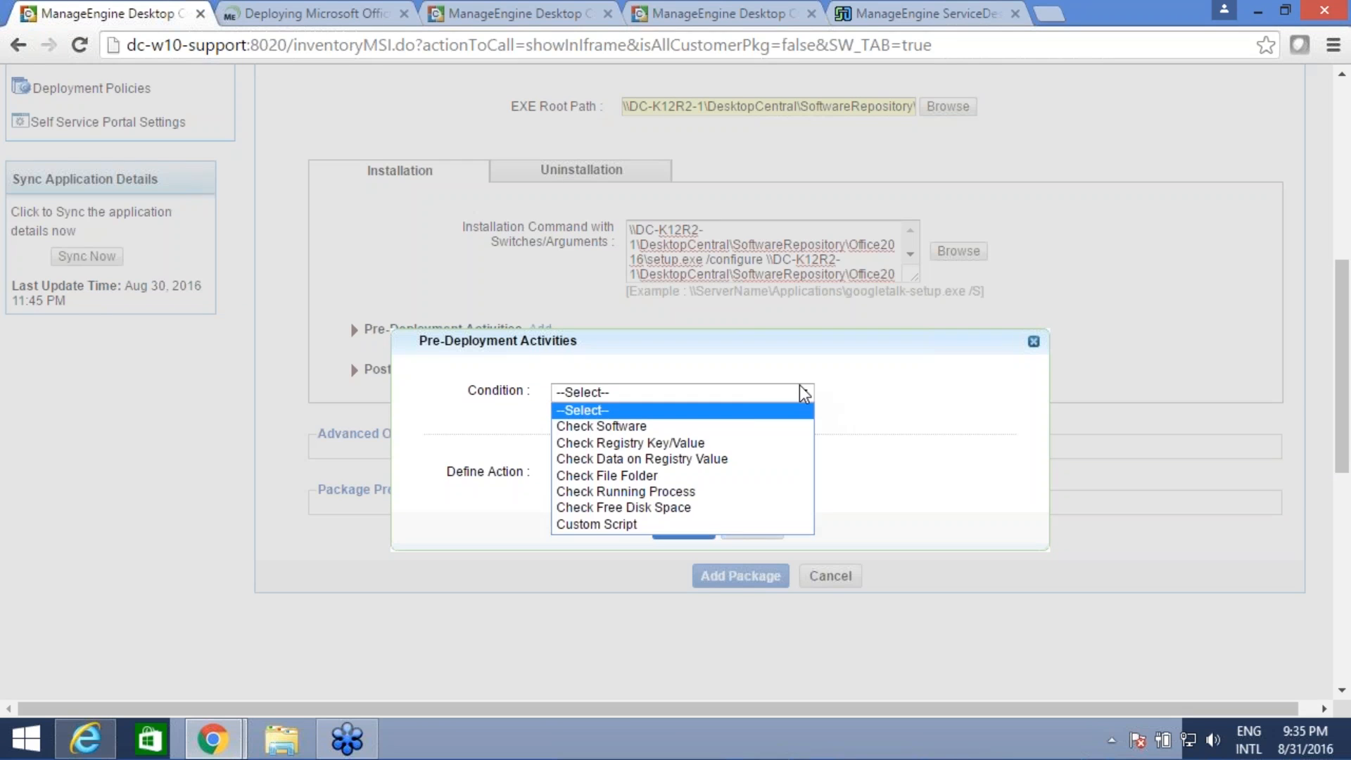
pyautogui.click(751, 427)
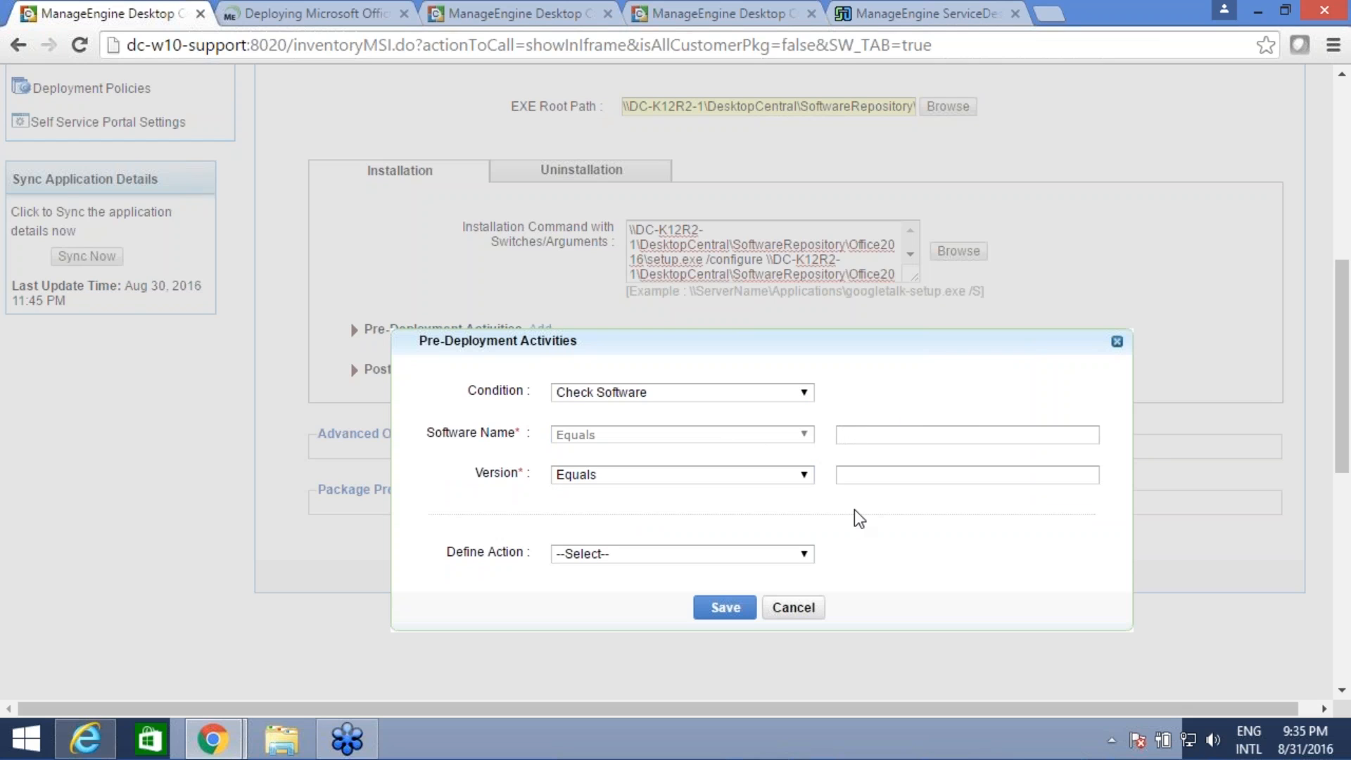
pyautogui.click(795, 556)
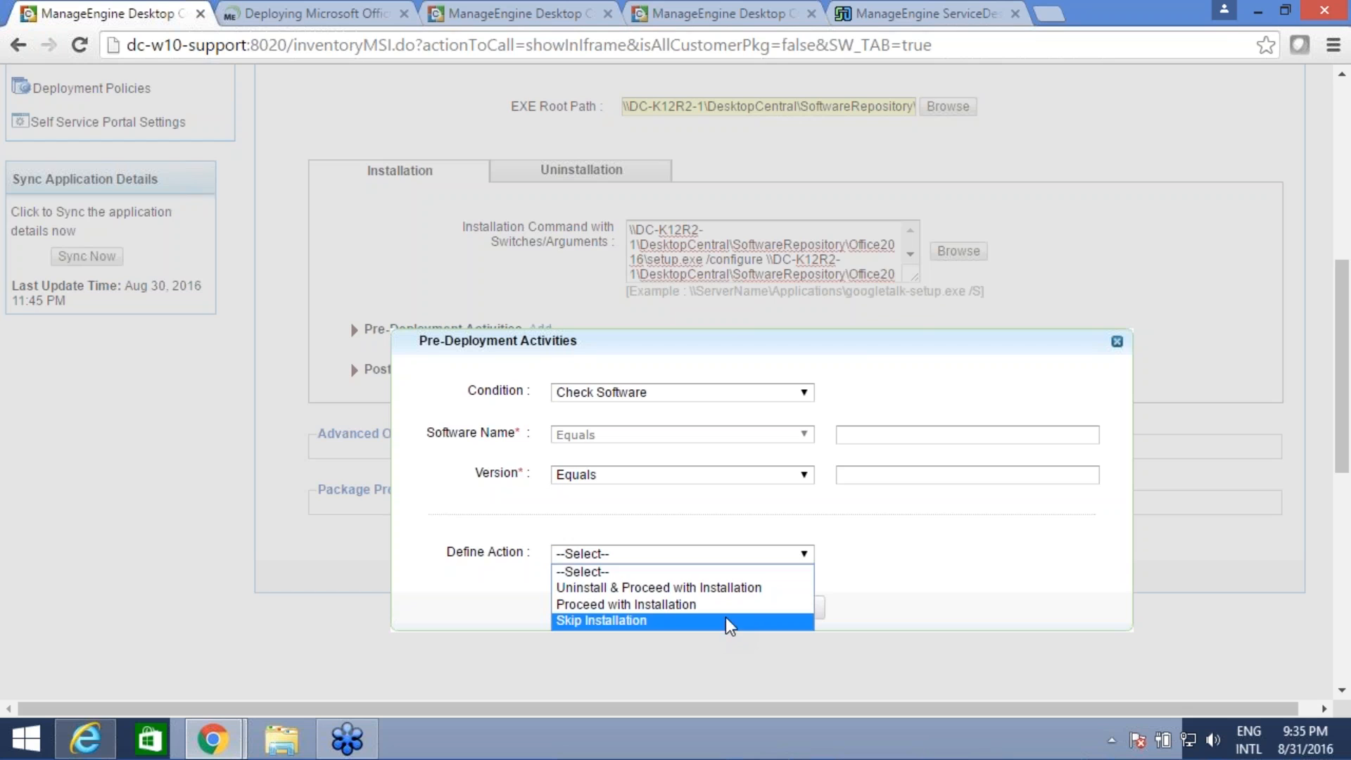
# Step: Switch the pre-deployment condition to Check Running Process and examine the actions it offers
pyautogui.click(804, 392)
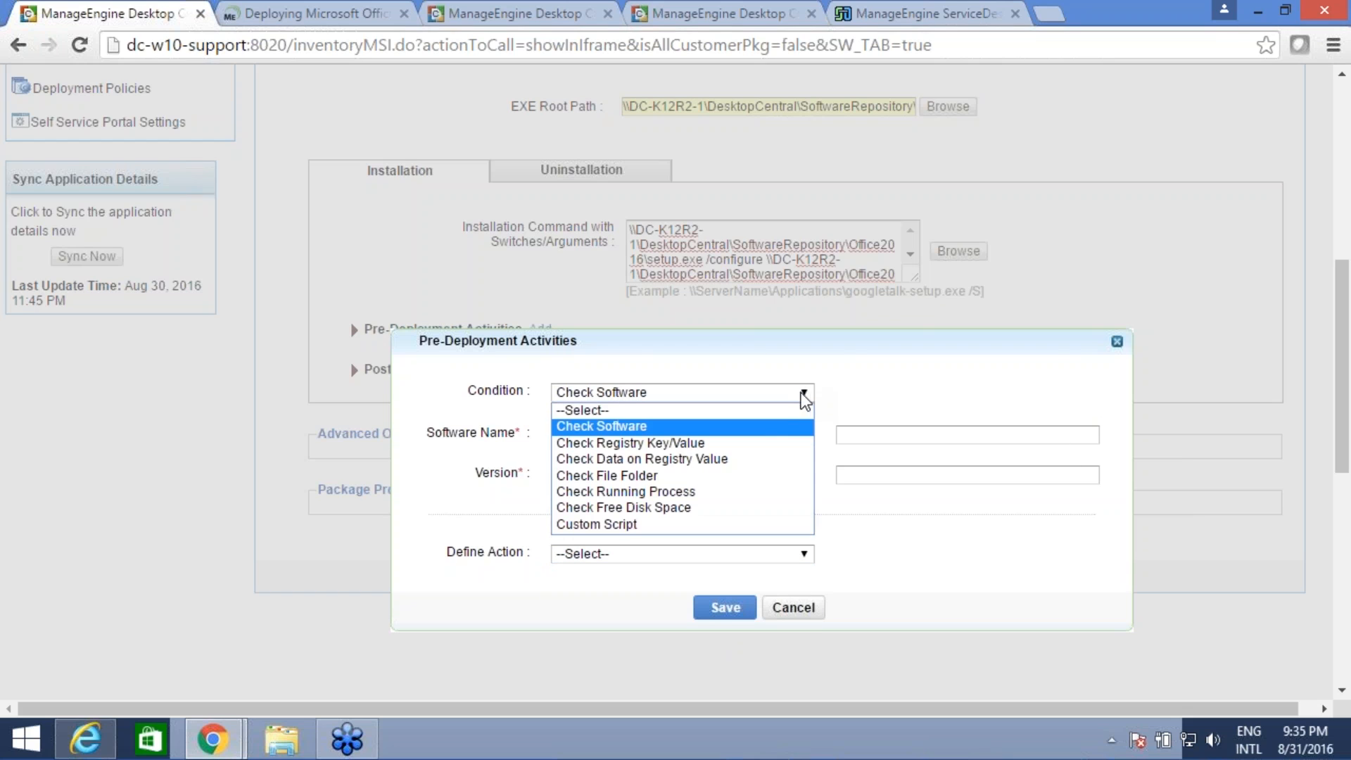
pyautogui.click(753, 491)
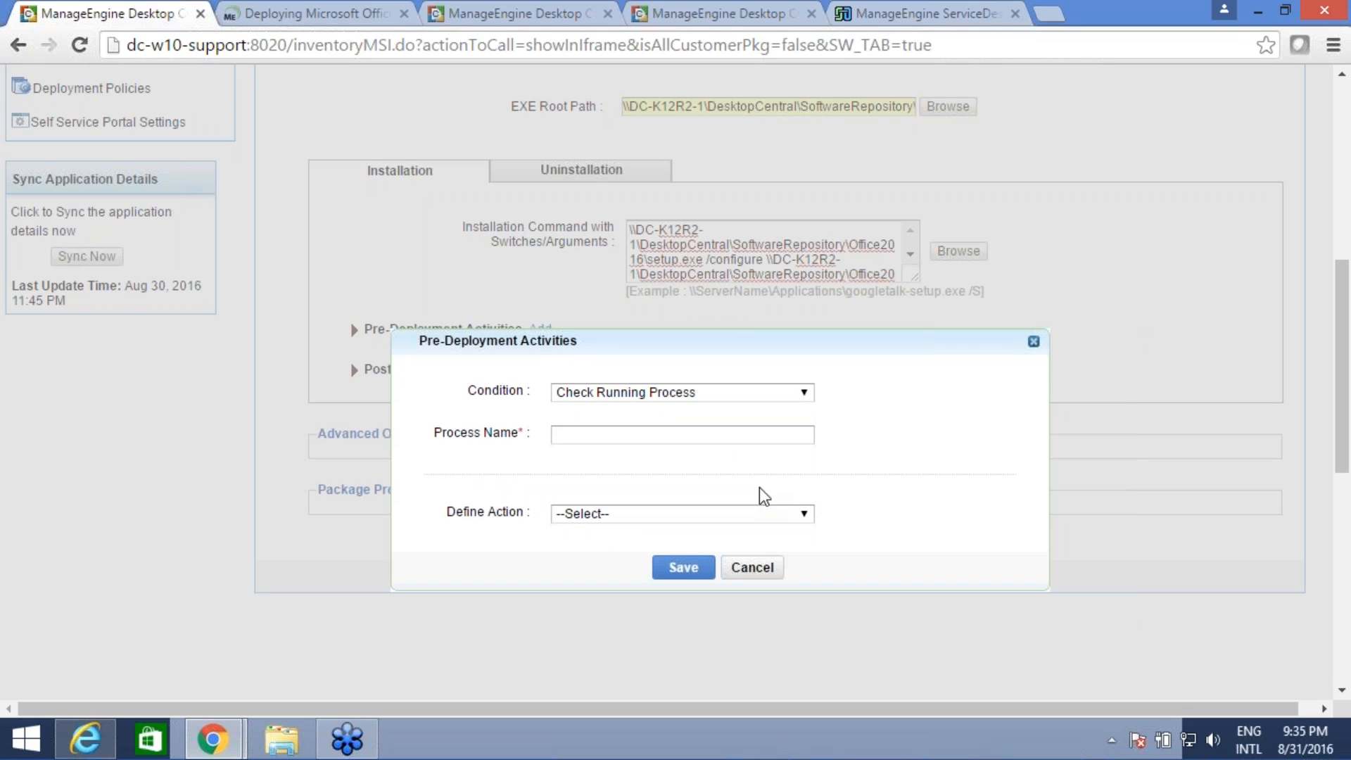
pyautogui.click(769, 440)
pyautogui.click(807, 508)
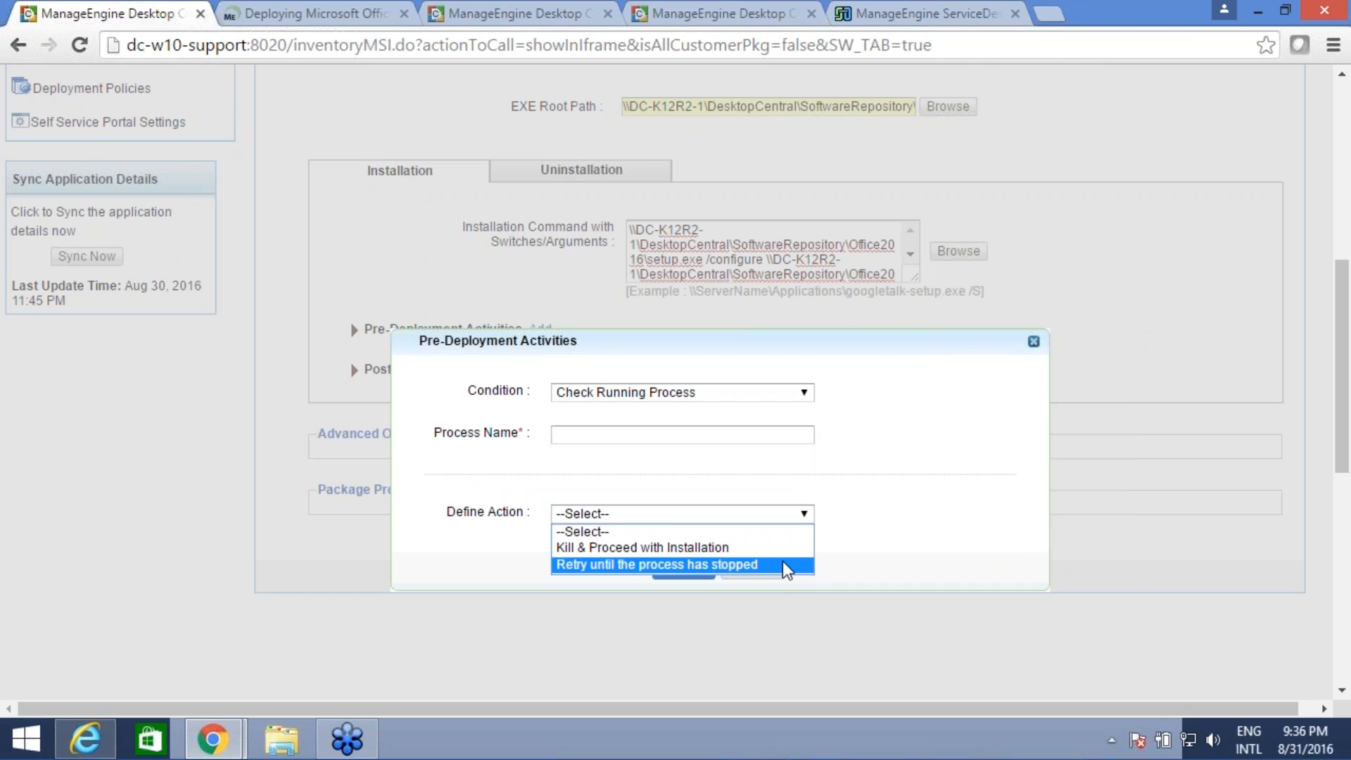
# Step: Save a pre-deployment Check Free Disk Space condition on %systemdrive% with a minimum space of 2048 MB
pyautogui.click(804, 391)
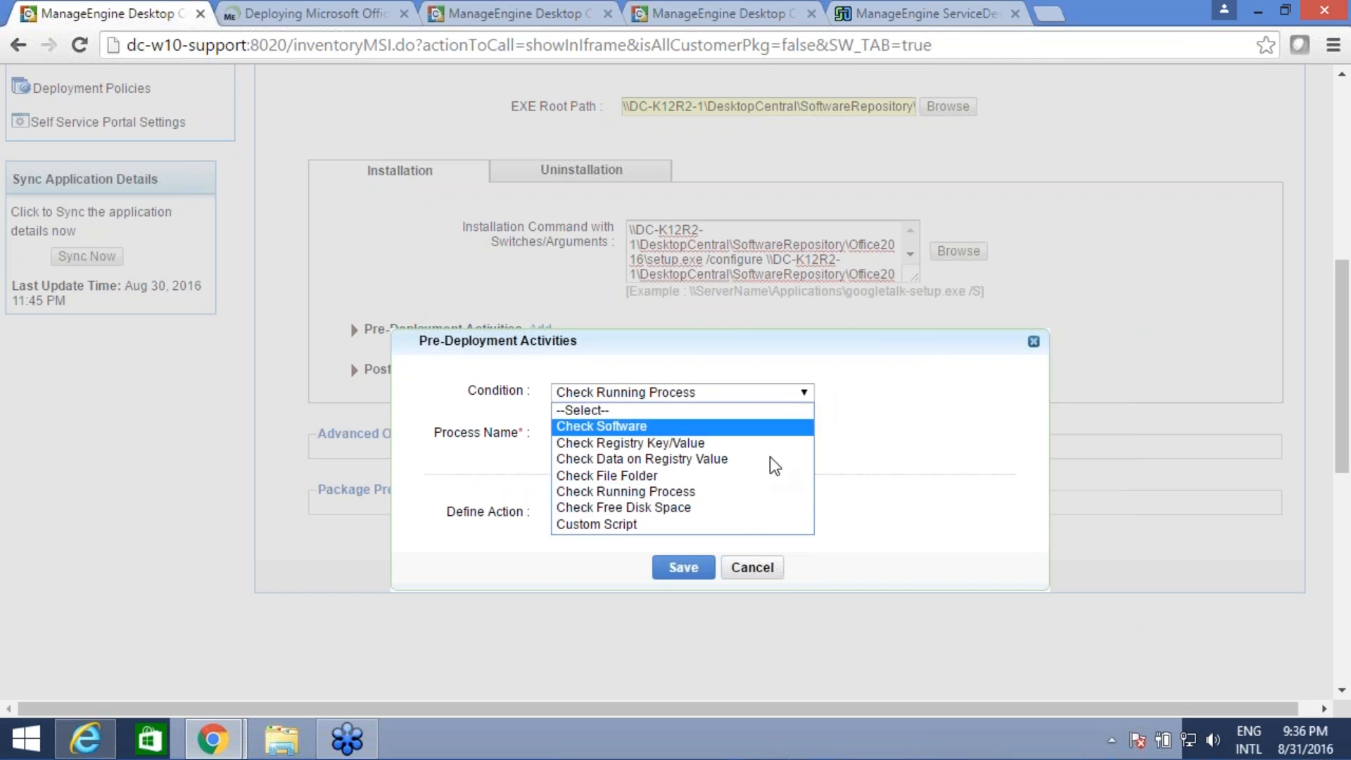
pyautogui.click(755, 508)
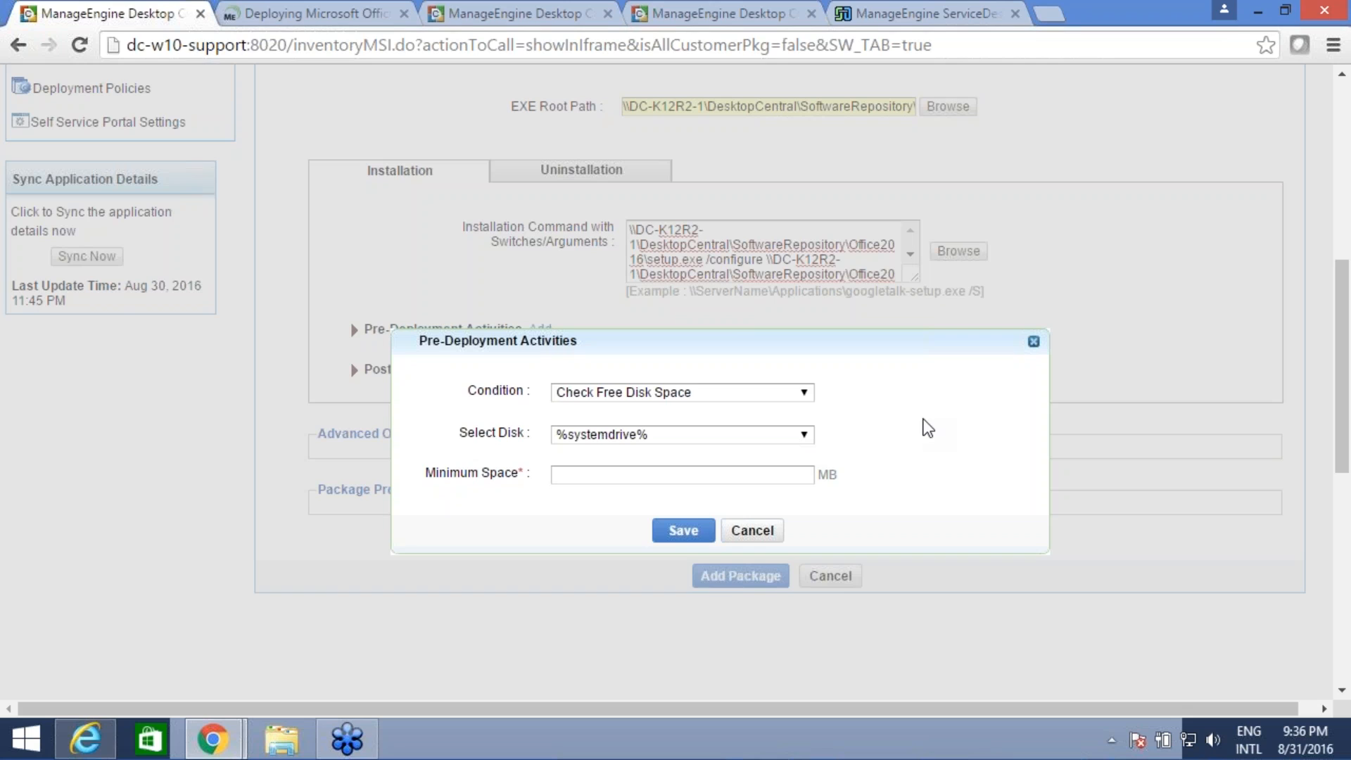
pyautogui.click(638, 475)
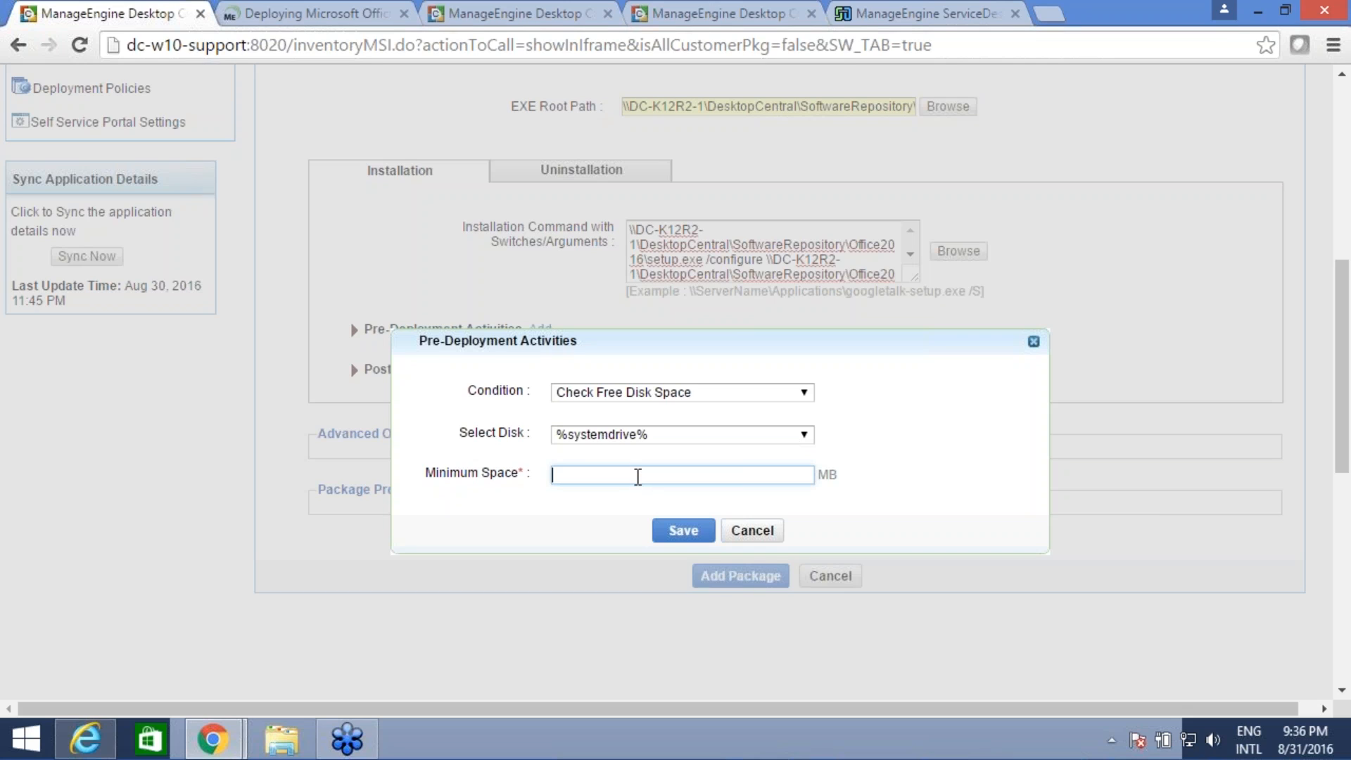
pyautogui.write('2048')
pyautogui.click(682, 532)
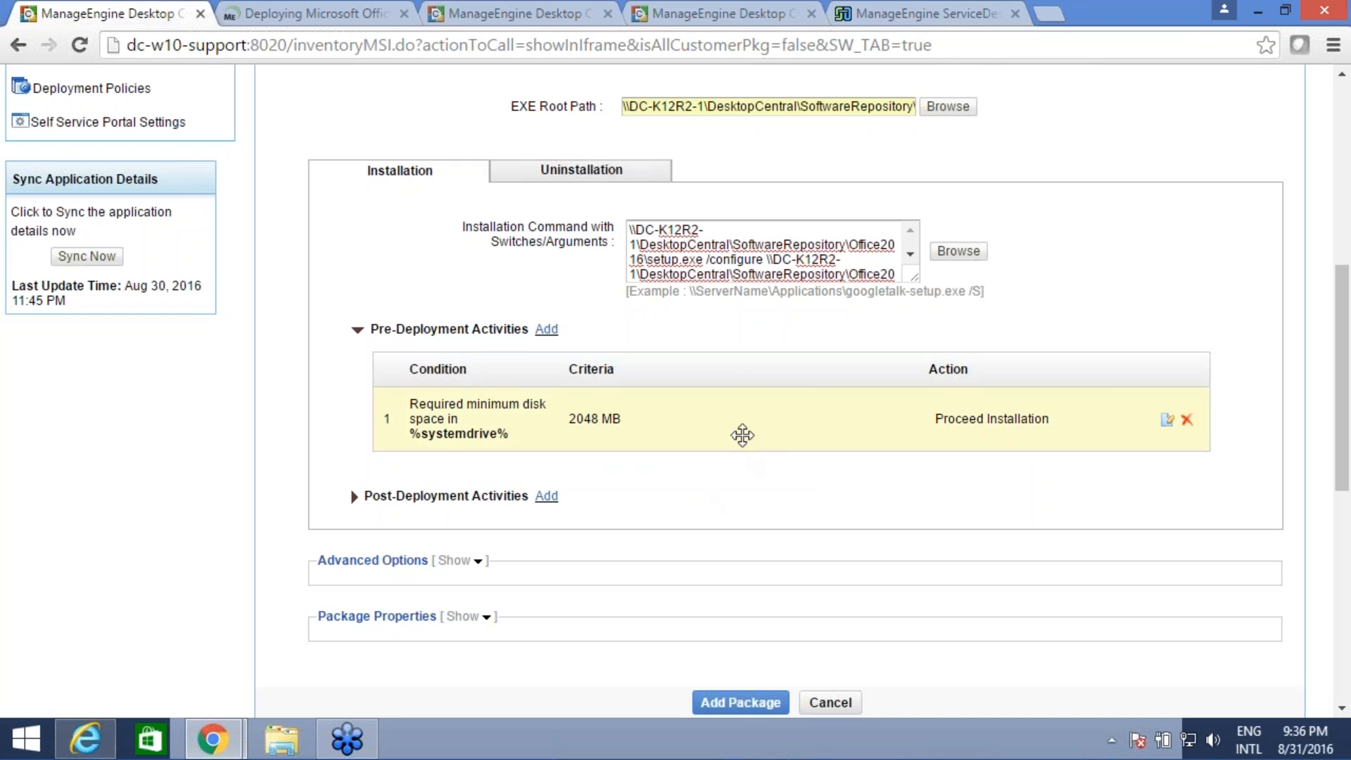
# Step: Examine the Custom Script settings for a new post-deployment activity and close its dialog without saving
pyautogui.scroll(-1, 820, 401)
pyautogui.scroll(-3, 821, 401)
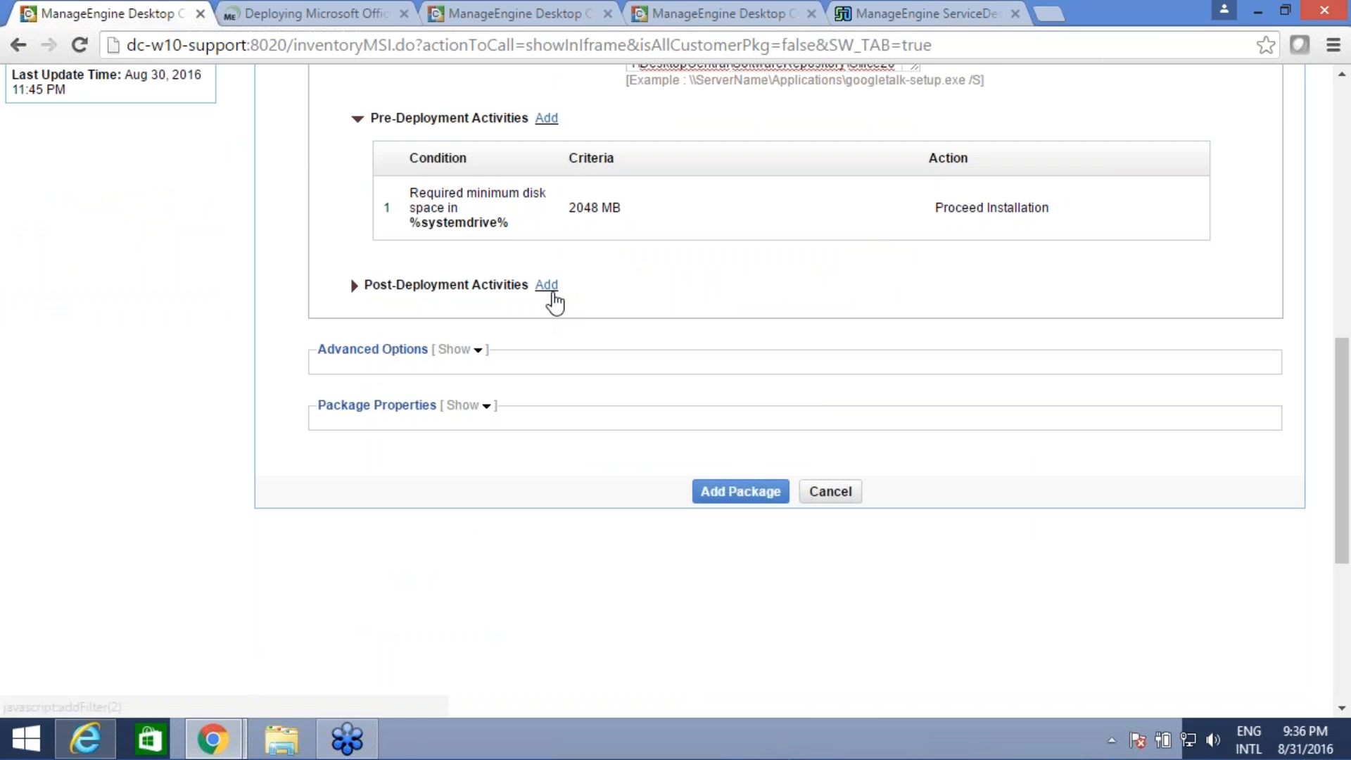
pyautogui.click(547, 285)
pyautogui.click(781, 392)
pyautogui.click(776, 427)
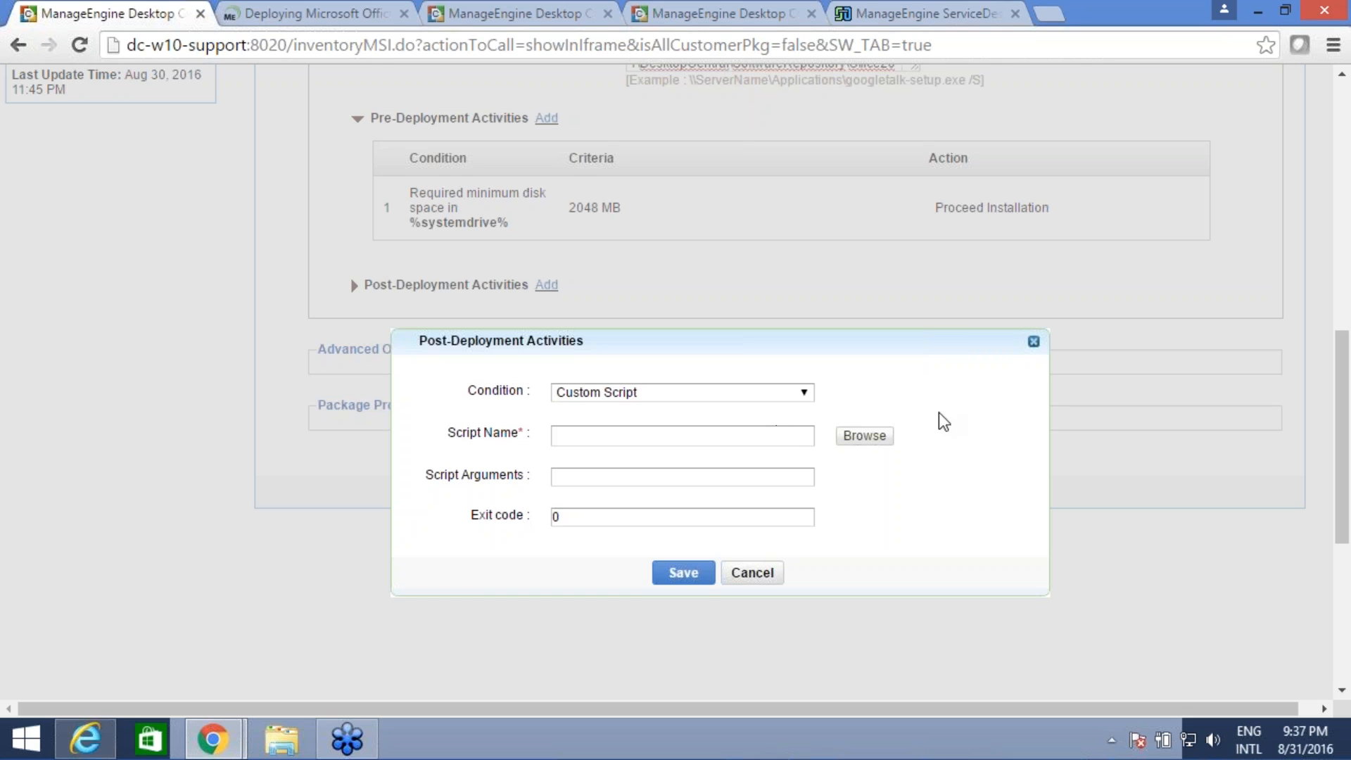
pyautogui.click(1033, 342)
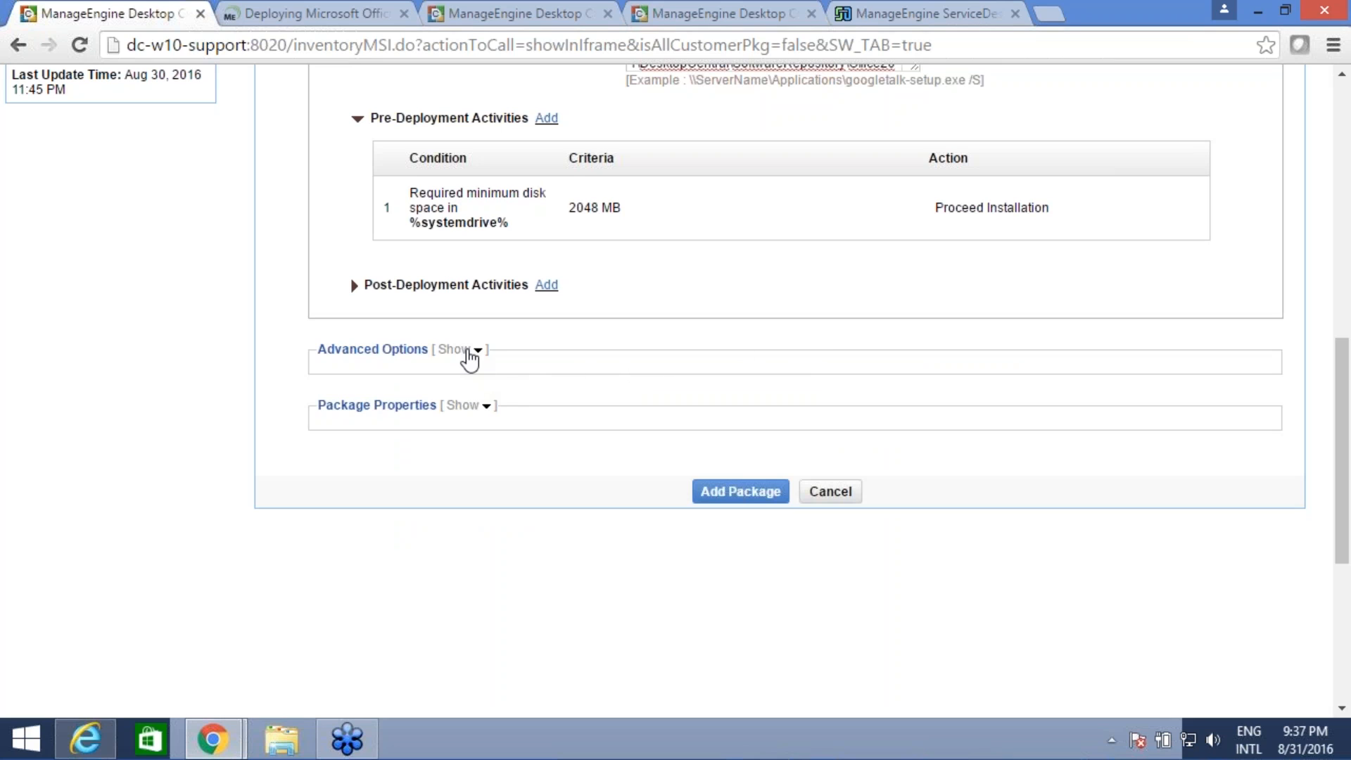
# Step: Expand the package's Advanced Options and examine the exit code, architecture and maximum installation time limit choices
pyautogui.click(469, 351)
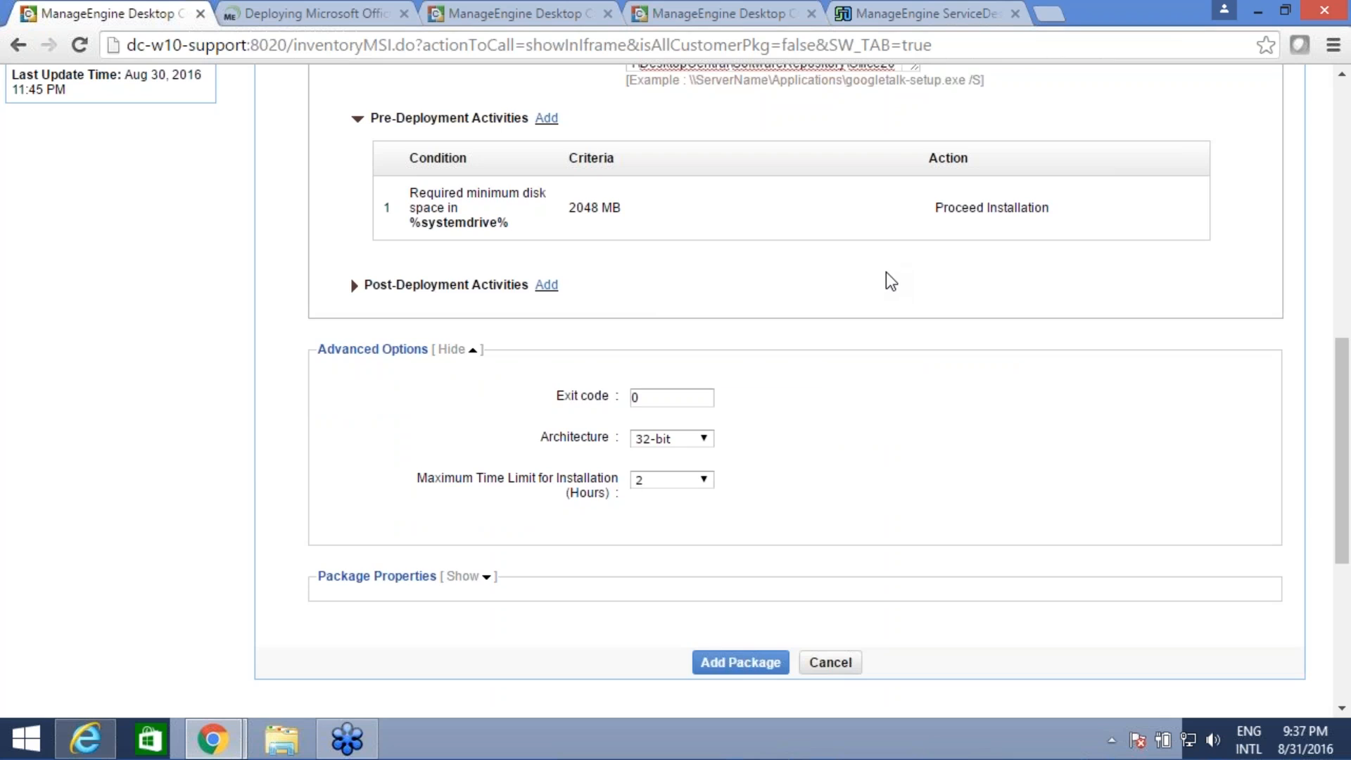
pyautogui.scroll(-3, 886, 282)
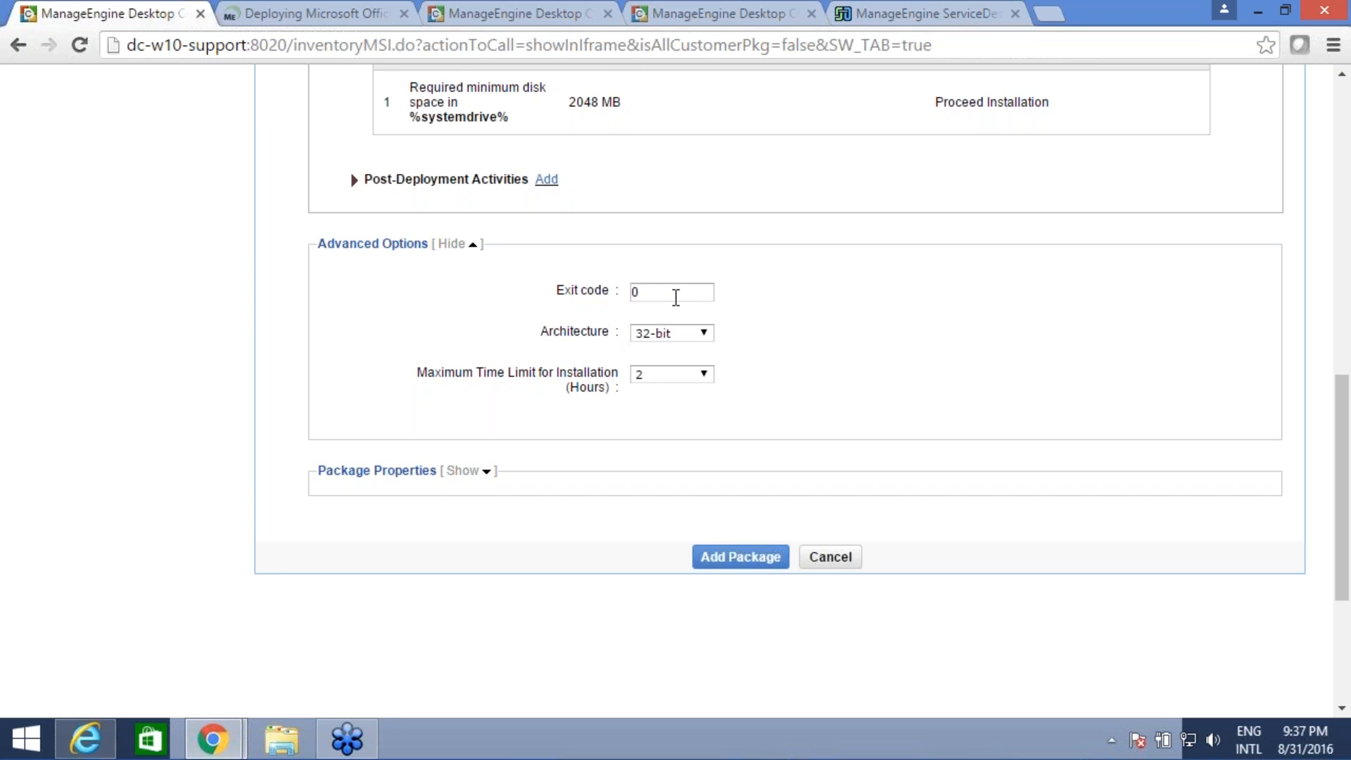
pyautogui.doubleClick(657, 292)
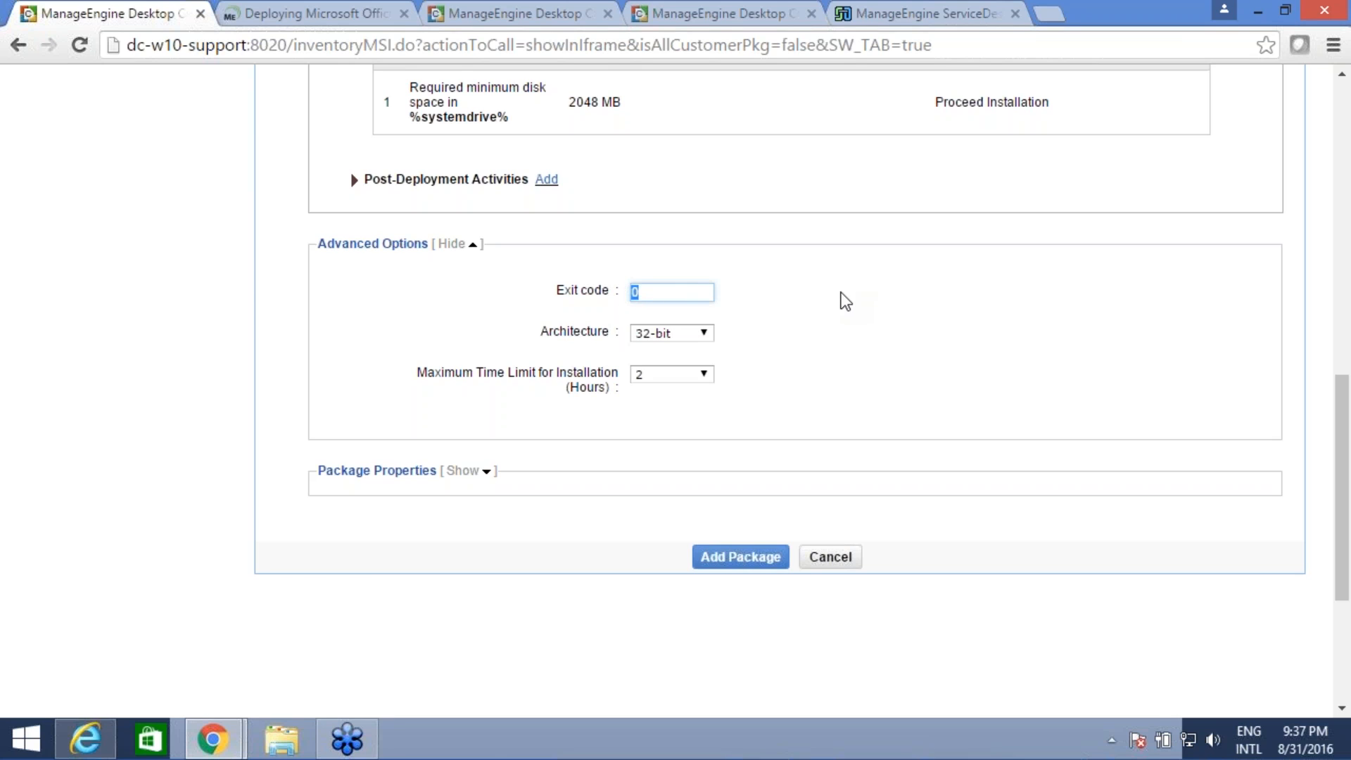
pyautogui.scroll(-2, 802, 294)
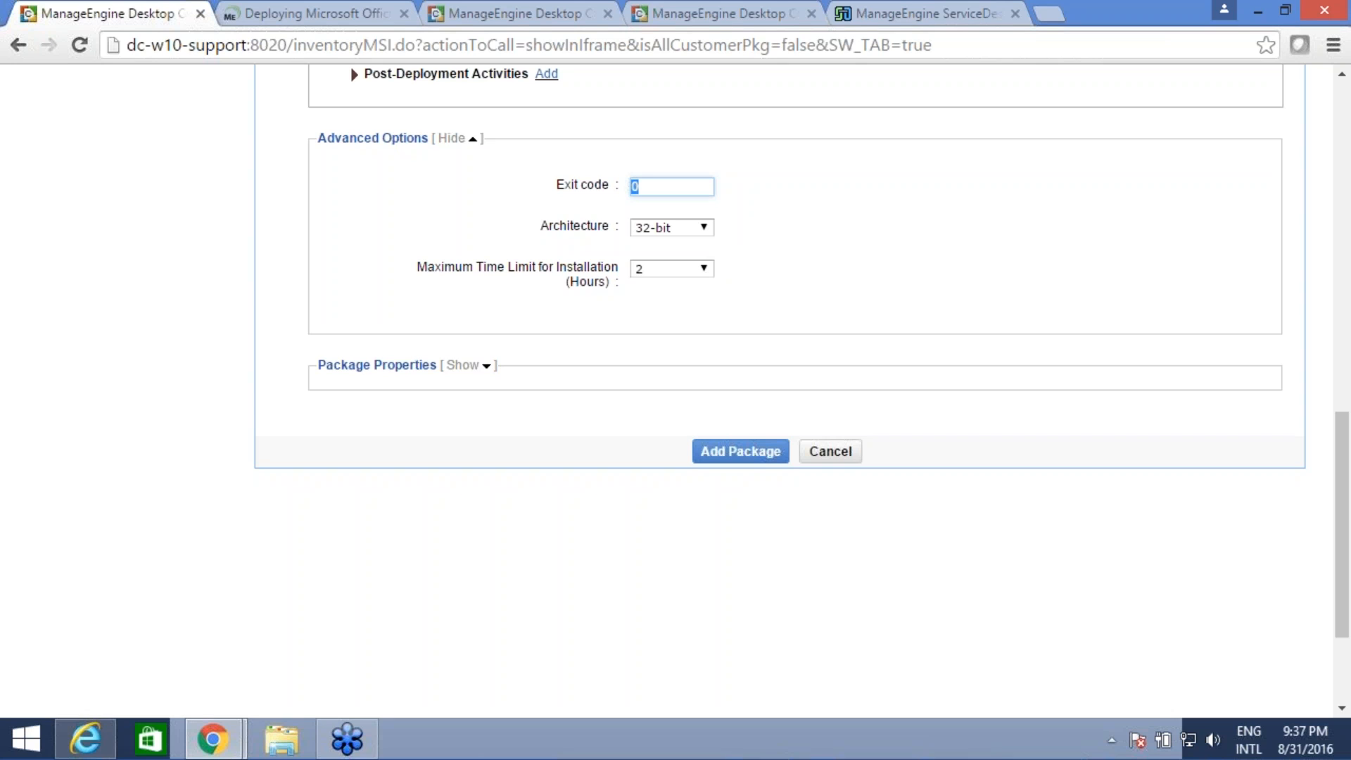
pyautogui.click(705, 269)
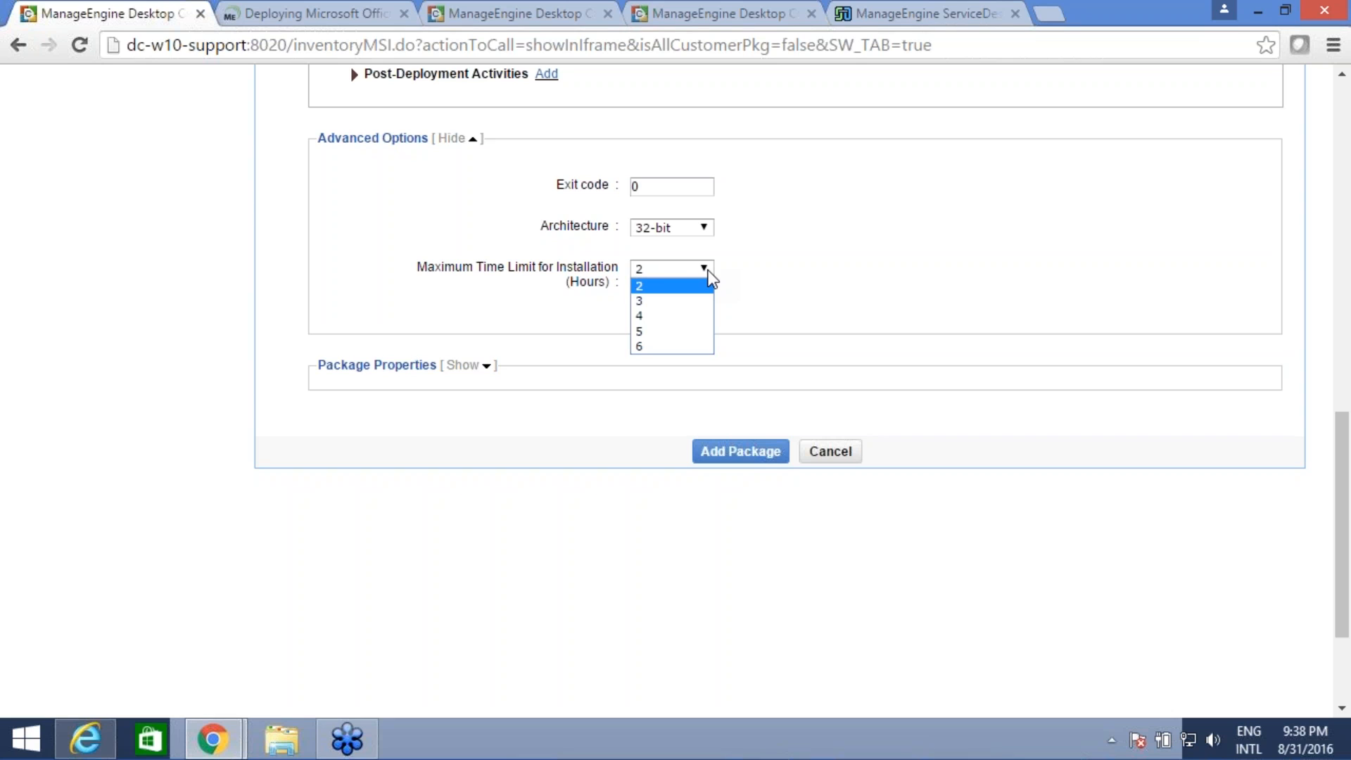
pyautogui.click(781, 265)
# Step: Expand the Package Properties and review the whole MS Office 2016 package form
pyautogui.scroll(-2, 793, 267)
pyautogui.scroll(-1, 792, 263)
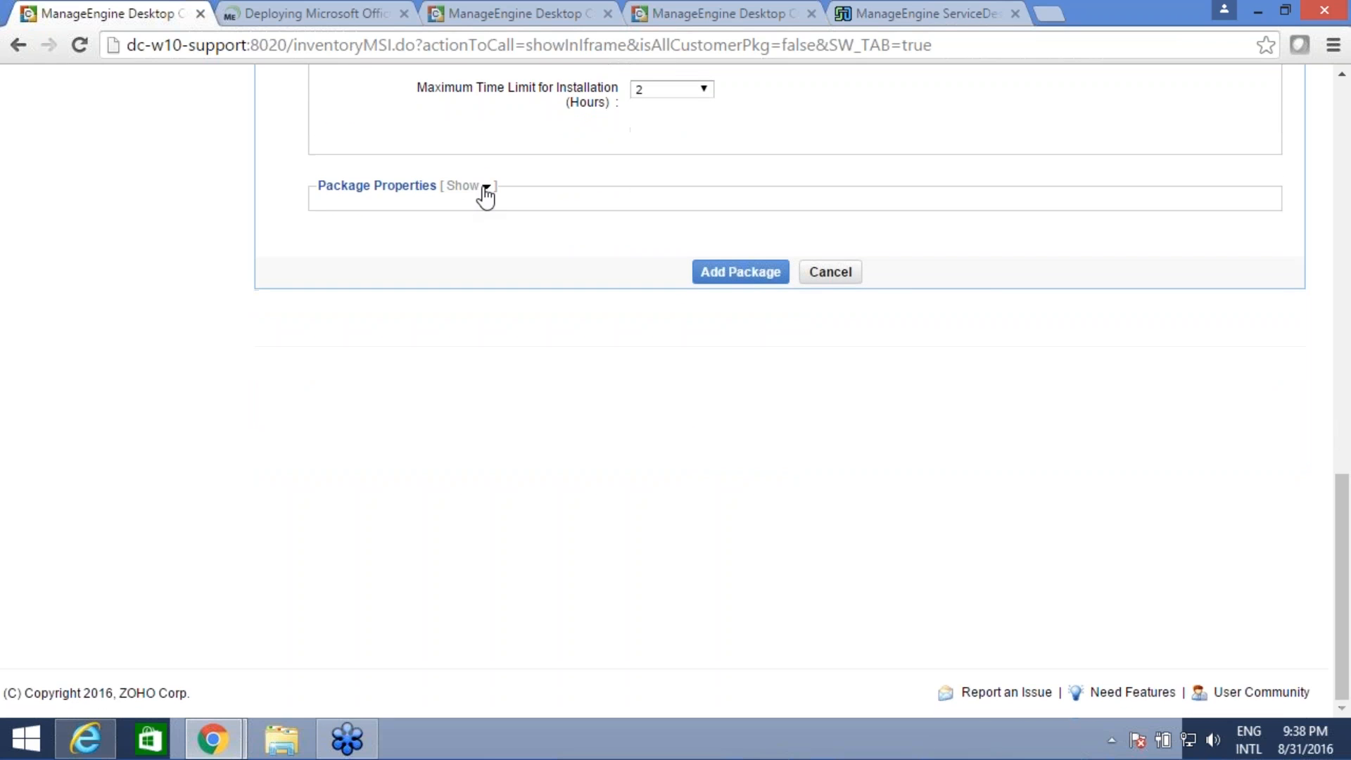
pyautogui.click(484, 187)
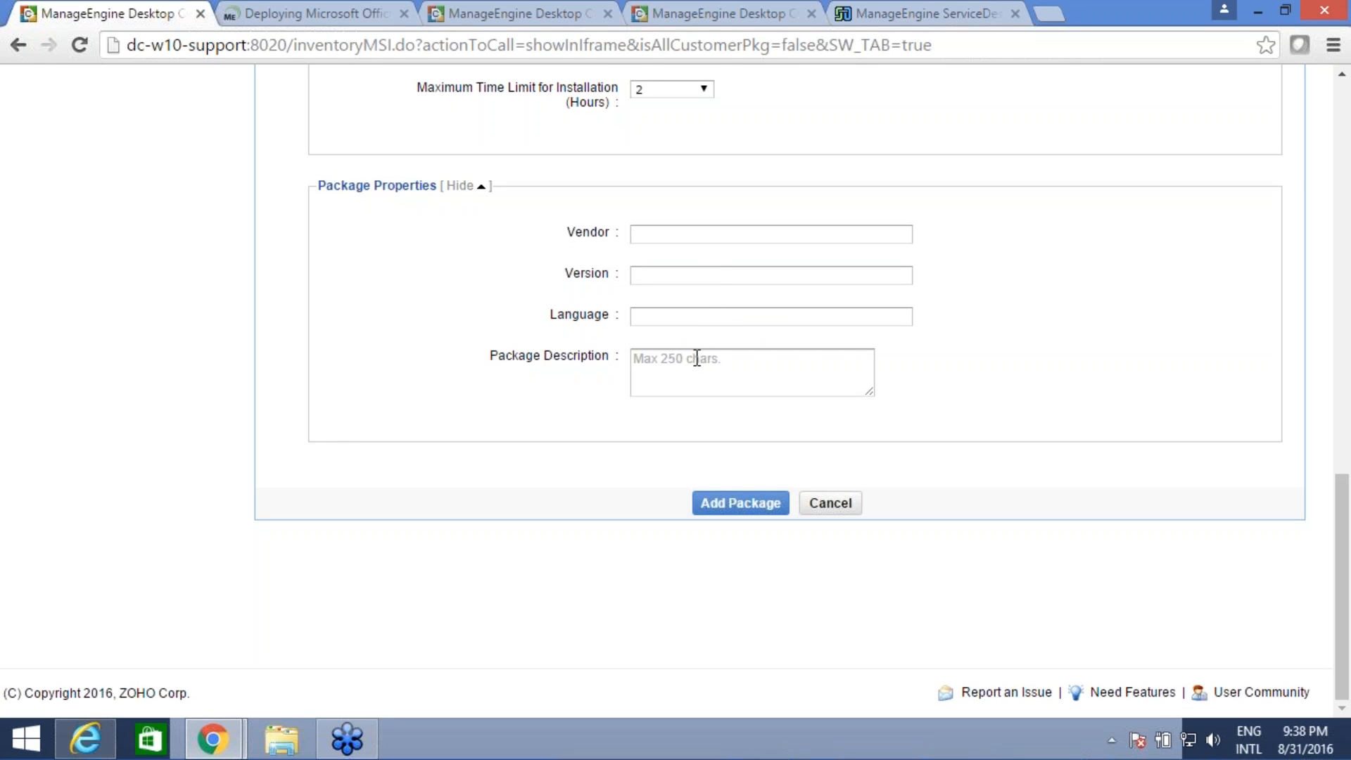
pyautogui.scroll(4, 513, 373)
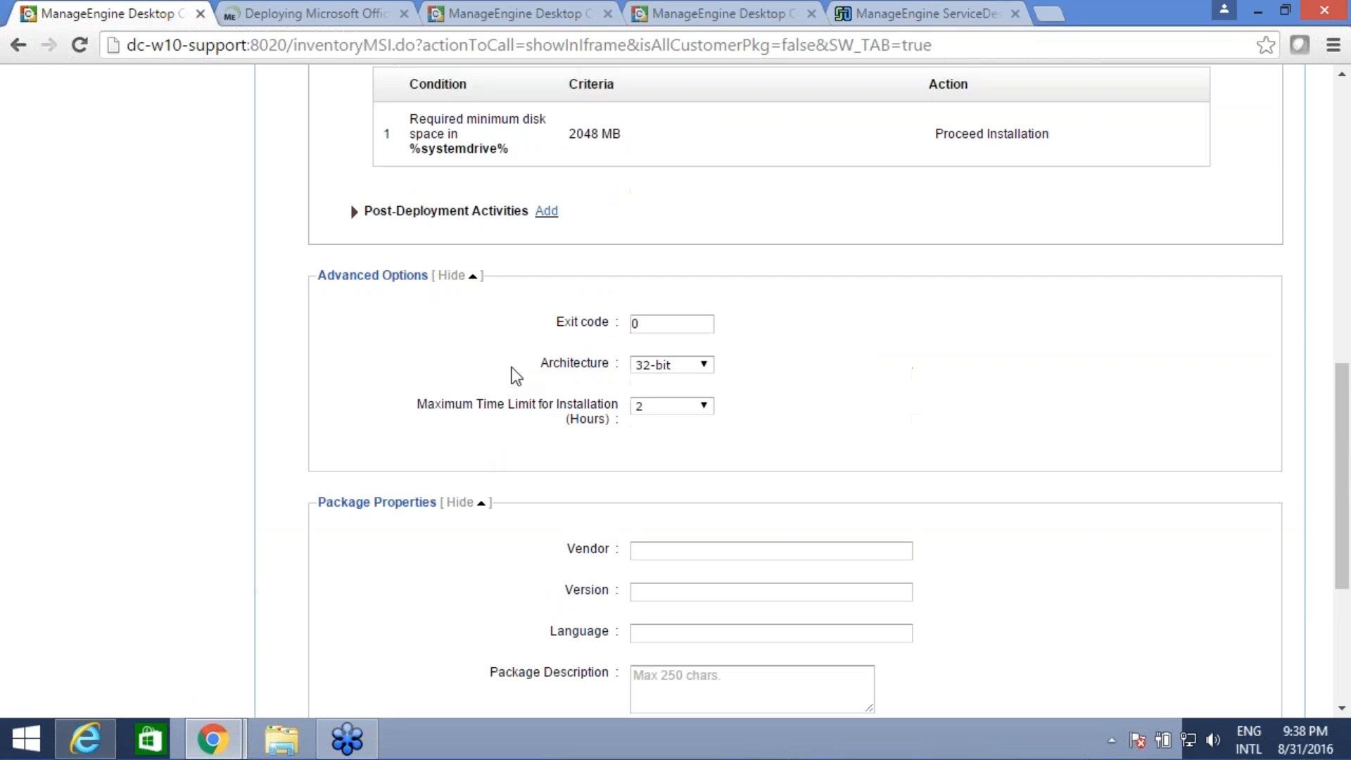
pyautogui.scroll(2, 541, 348)
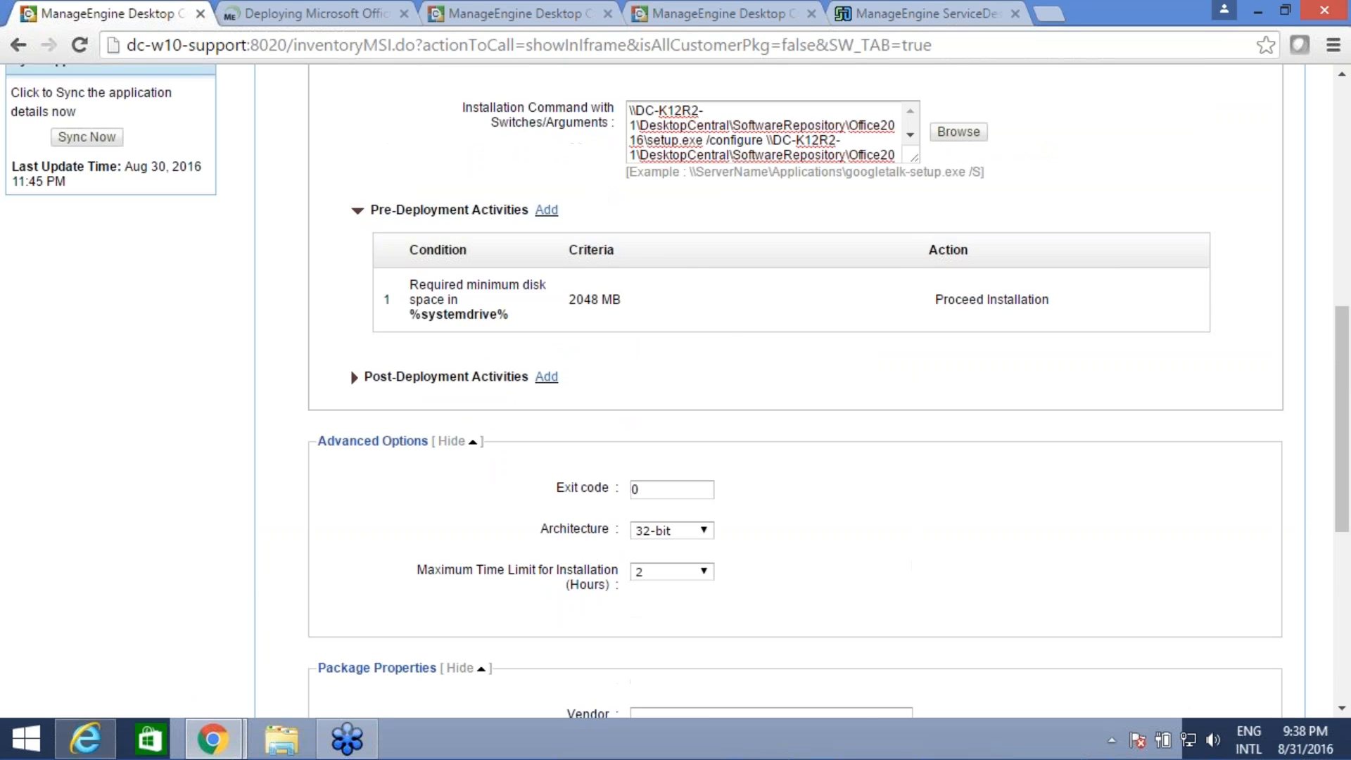
pyautogui.scroll(2, 637, 347)
pyautogui.scroll(3, 636, 347)
pyautogui.scroll(-12, 723, 491)
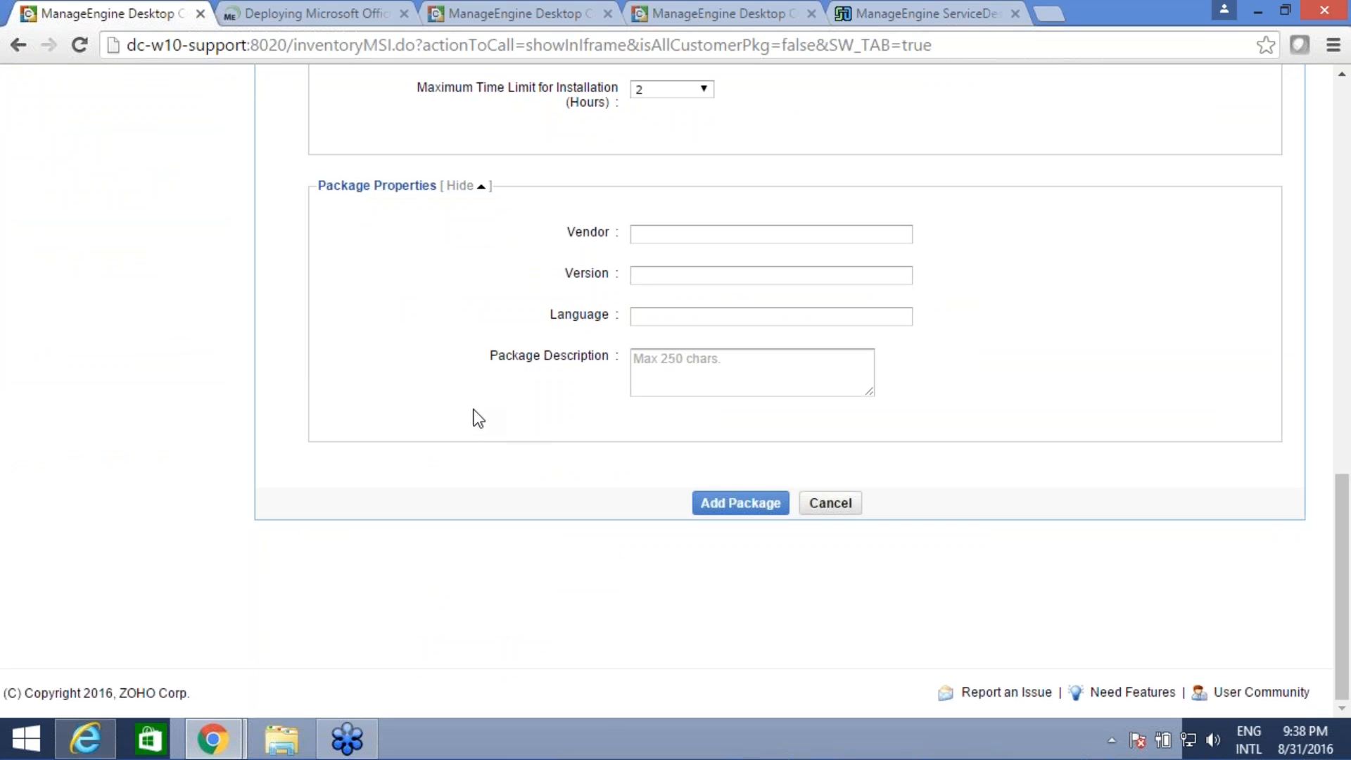
pyautogui.scroll(10, 475, 416)
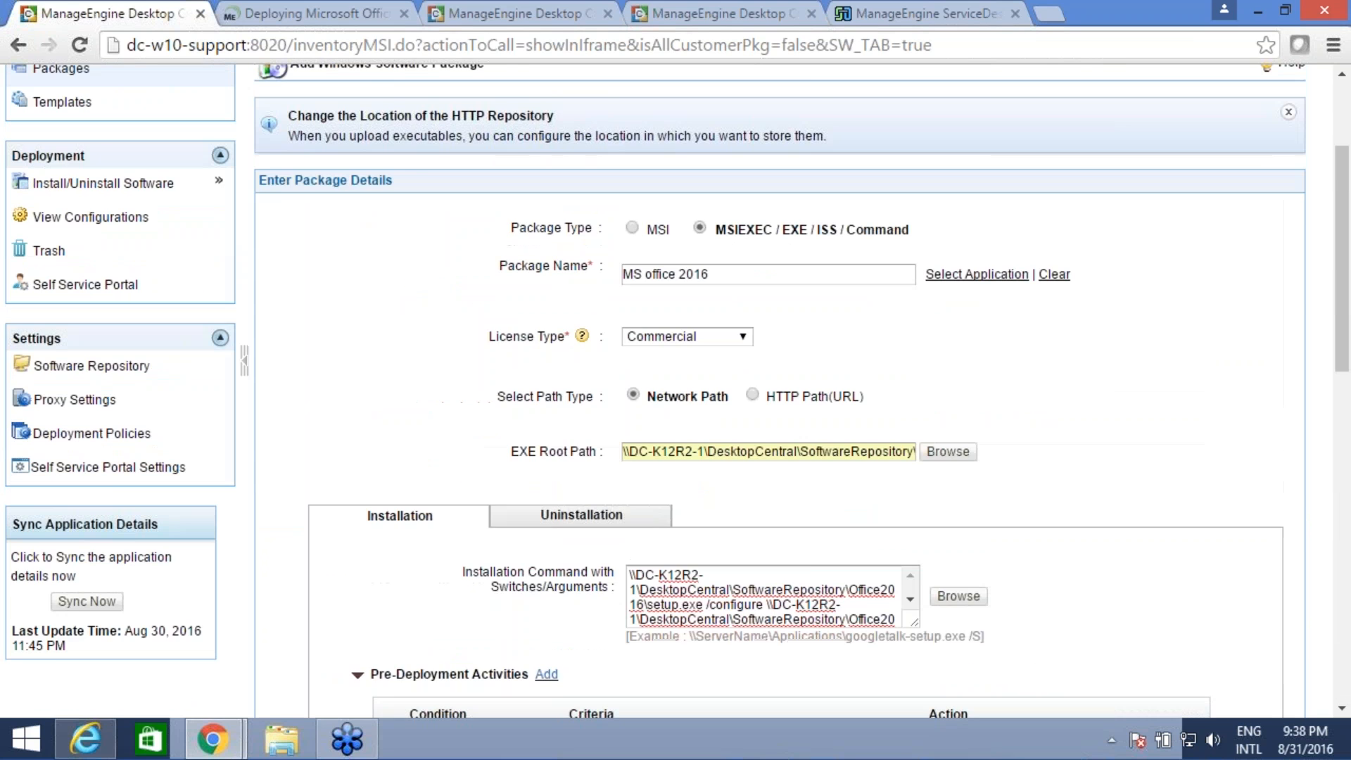
pyautogui.scroll(2, 151, 211)
# Step: Leave the unsaved package form for the package list and search package names for Office 2016
pyautogui.click(150, 177)
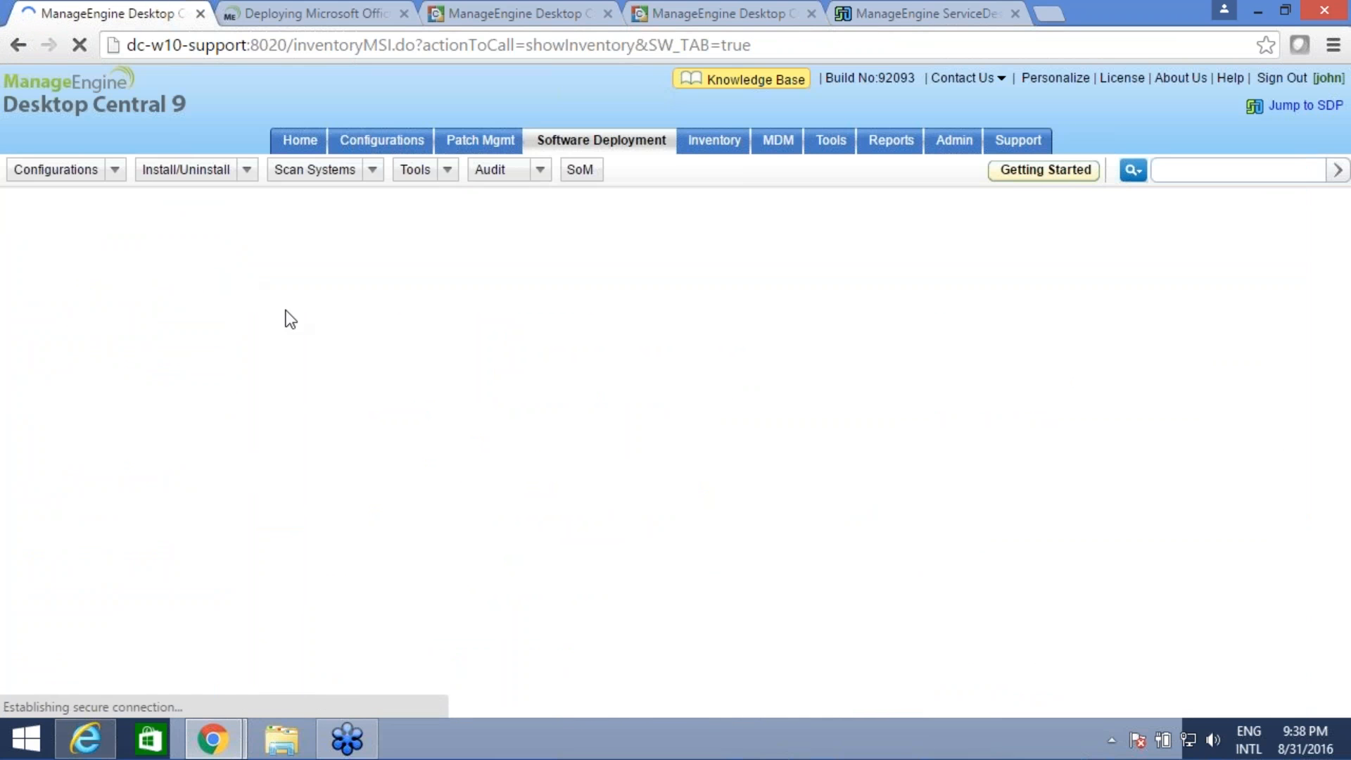
pyautogui.scroll(-2, 347, 339)
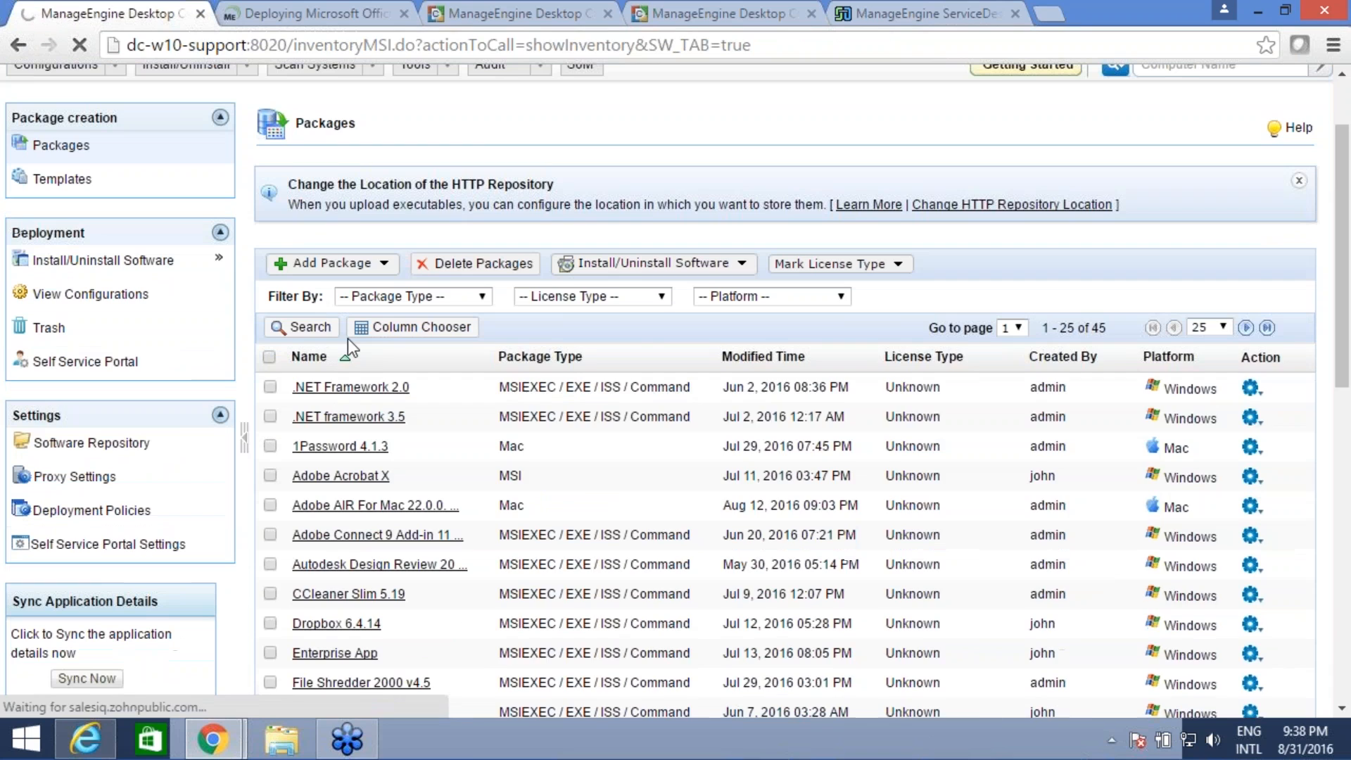
pyautogui.click(310, 328)
pyautogui.click(338, 389)
pyautogui.write('Office ')
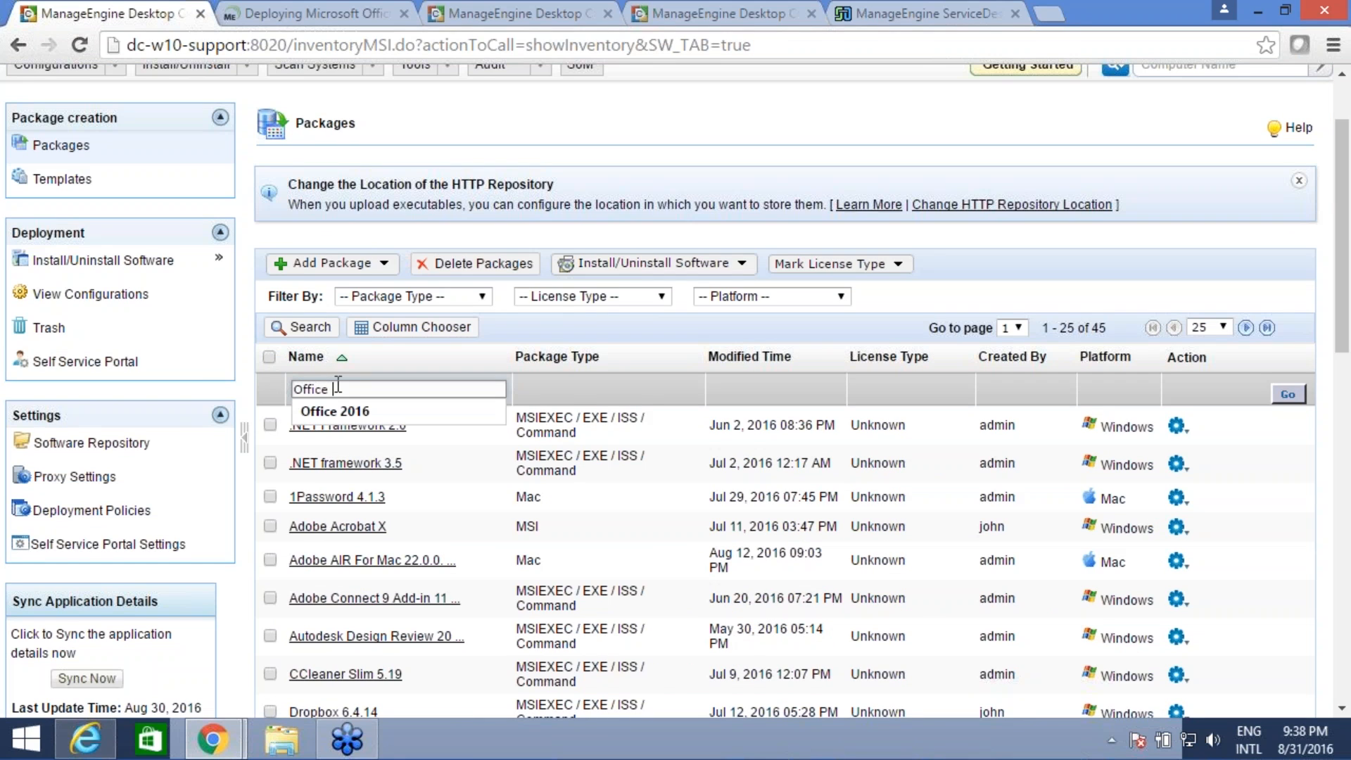
pyautogui.write('2016')
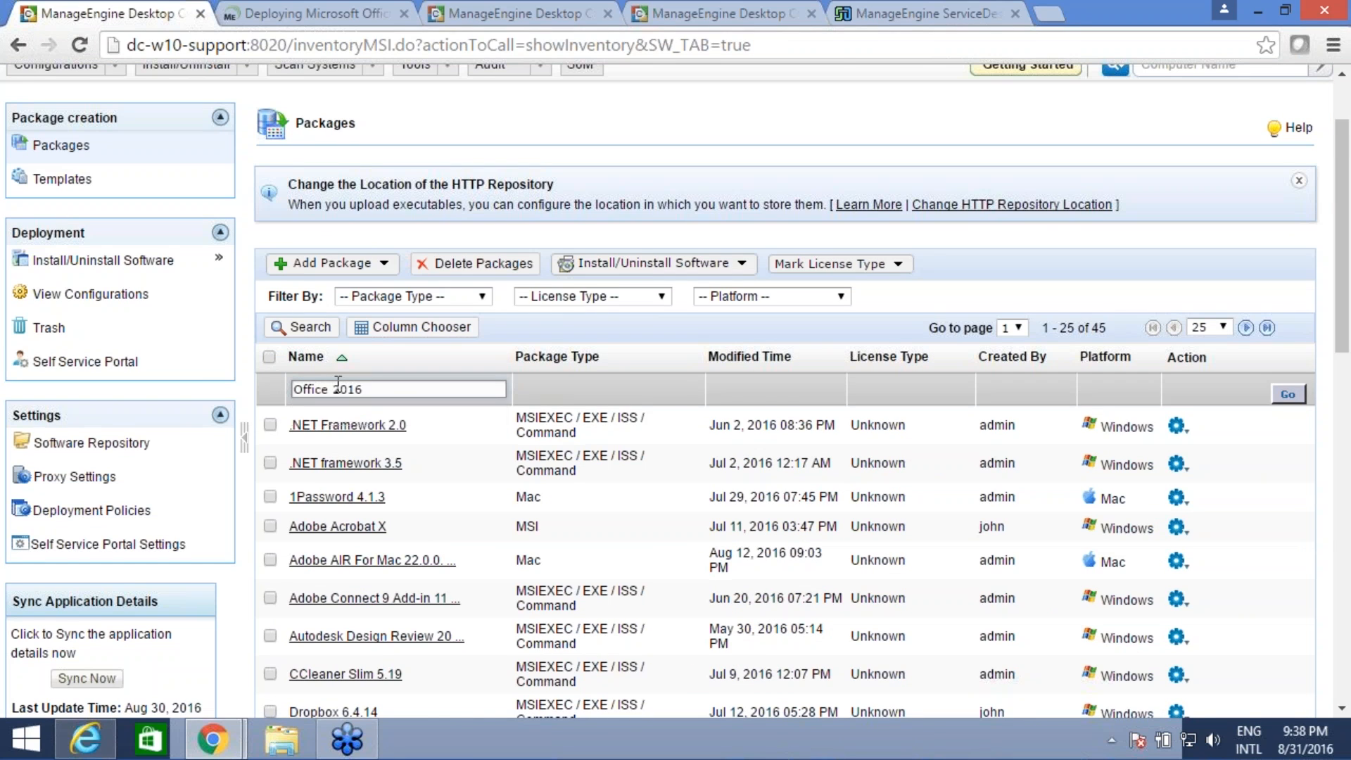
pyautogui.press('Return')
# Step: Select the MS Office 2016 - Finance package and view the Install/Uninstall Software options for it
pyautogui.scroll(-2, 618, 458)
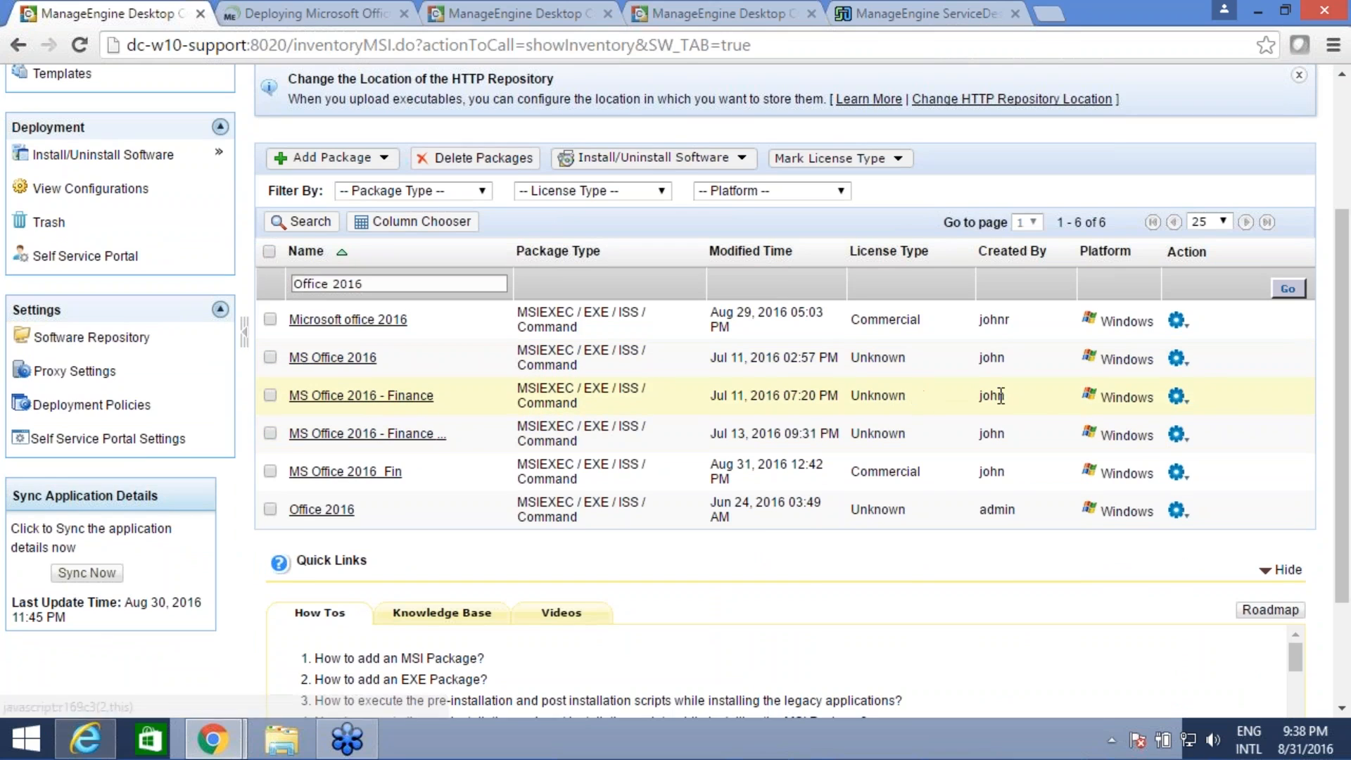
pyautogui.click(268, 395)
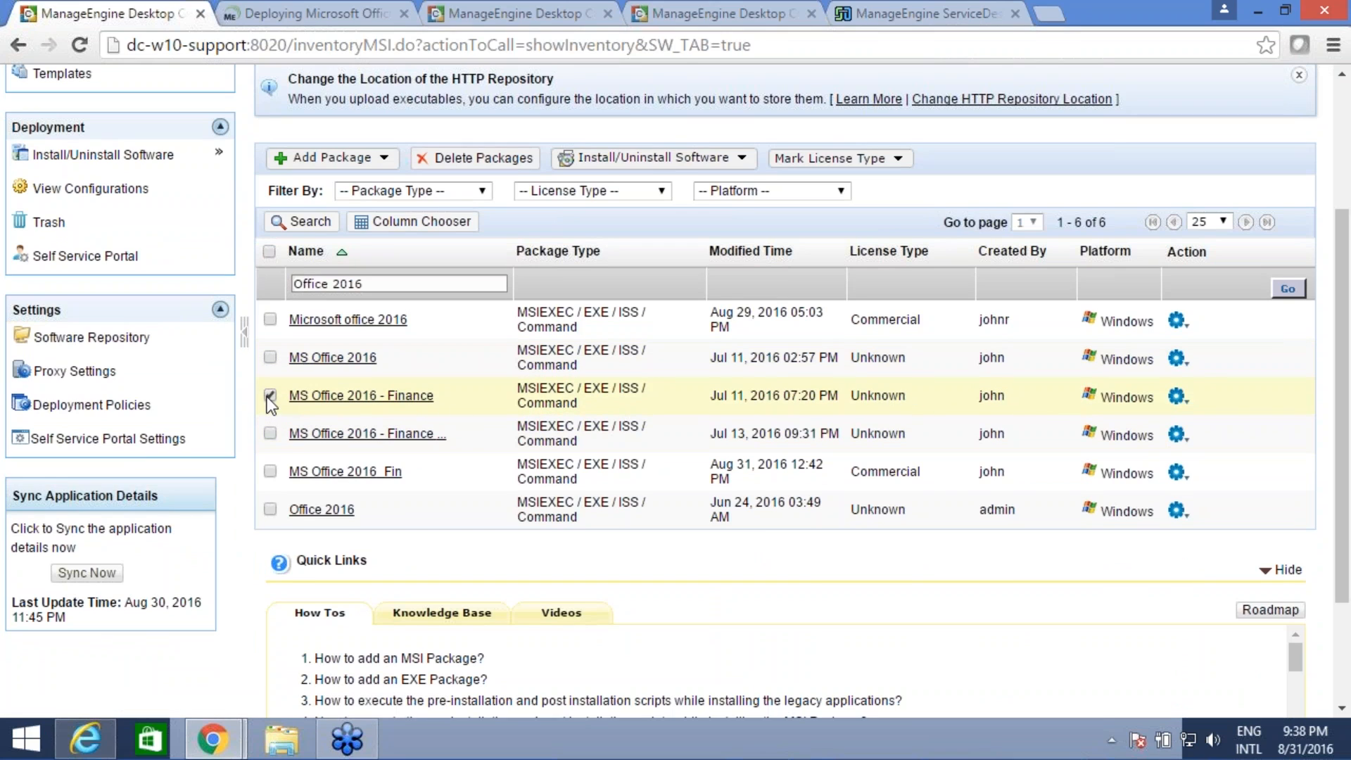
pyautogui.click(706, 158)
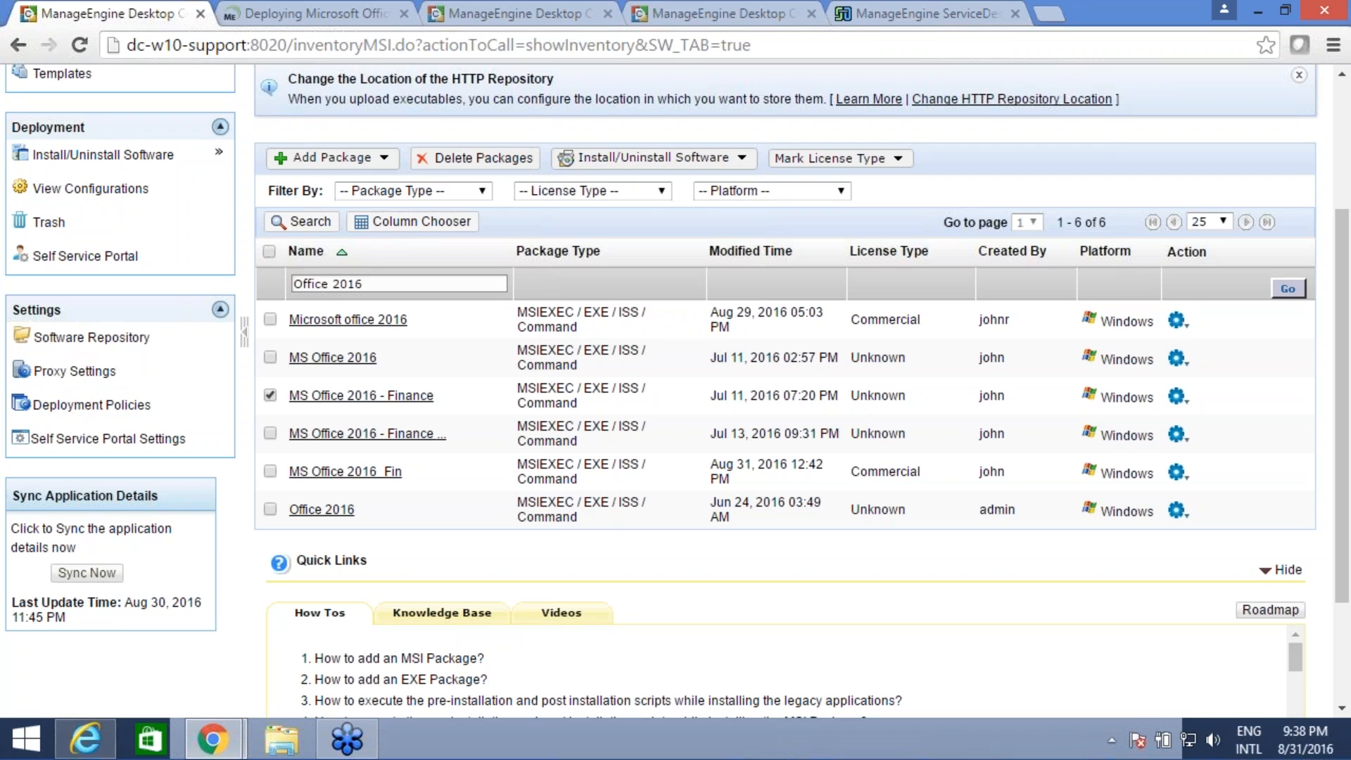
# Step: Open the list of all software configurations and review the deployments with their statuses
pyautogui.click(164, 189)
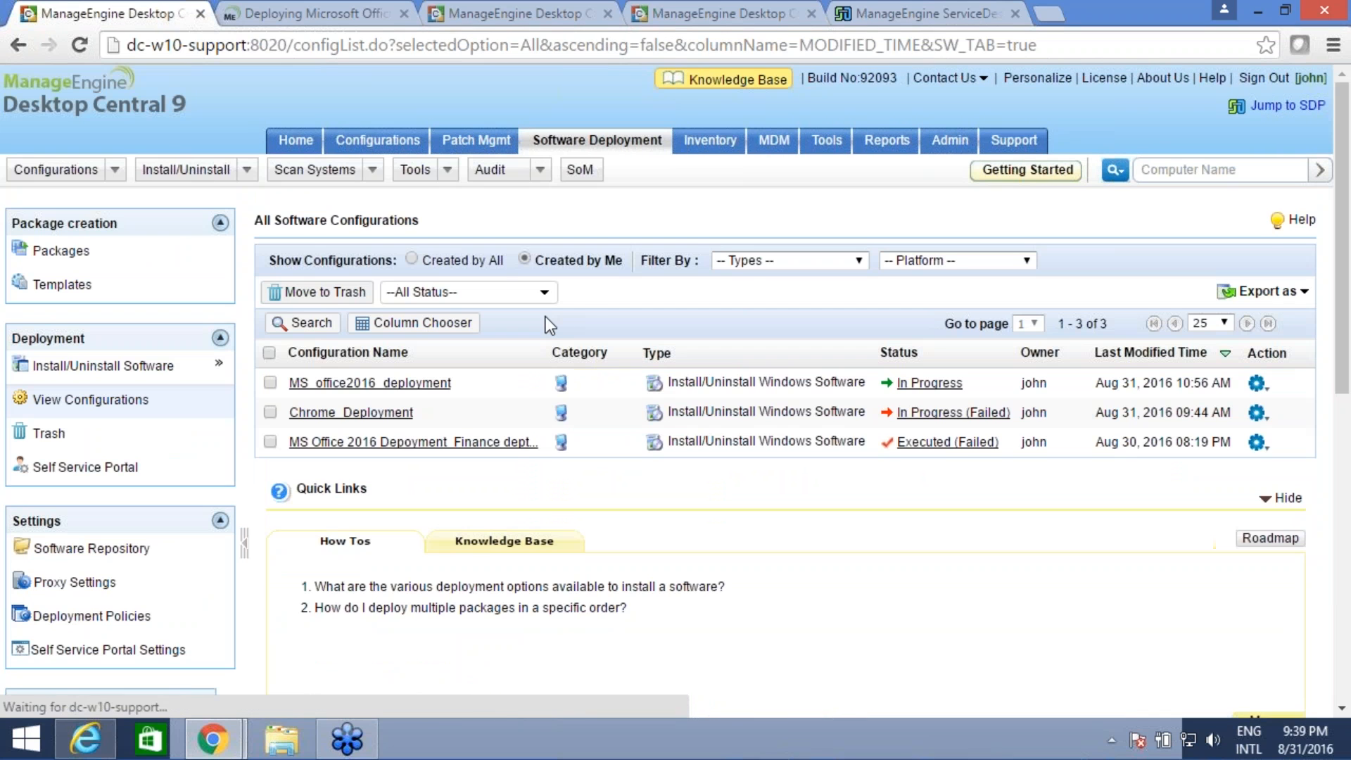
pyautogui.scroll(-3, 603, 277)
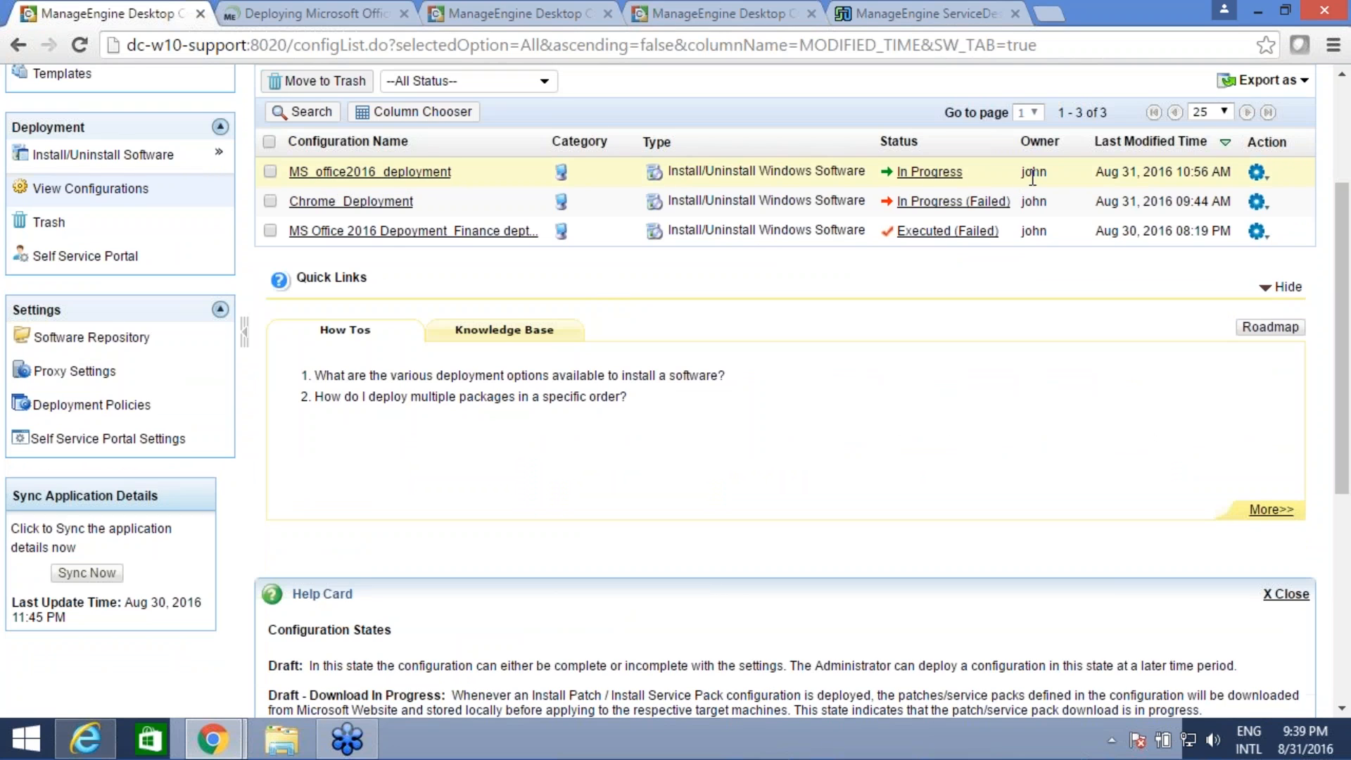
pyautogui.scroll(3, 981, 327)
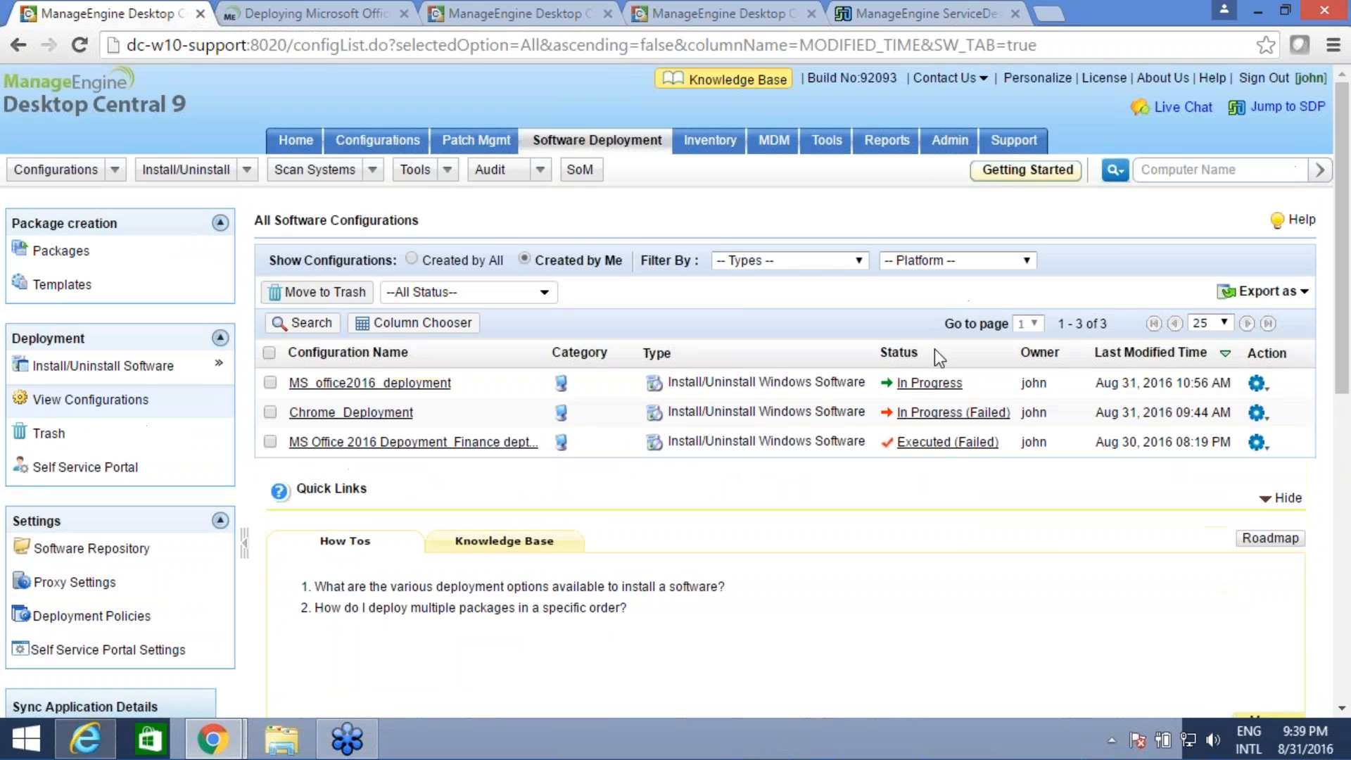
# Step: Open the MS_office2016_deployment execution status and review each computer's result, including the details behind the Chicago computer's pending status
pyautogui.click(933, 385)
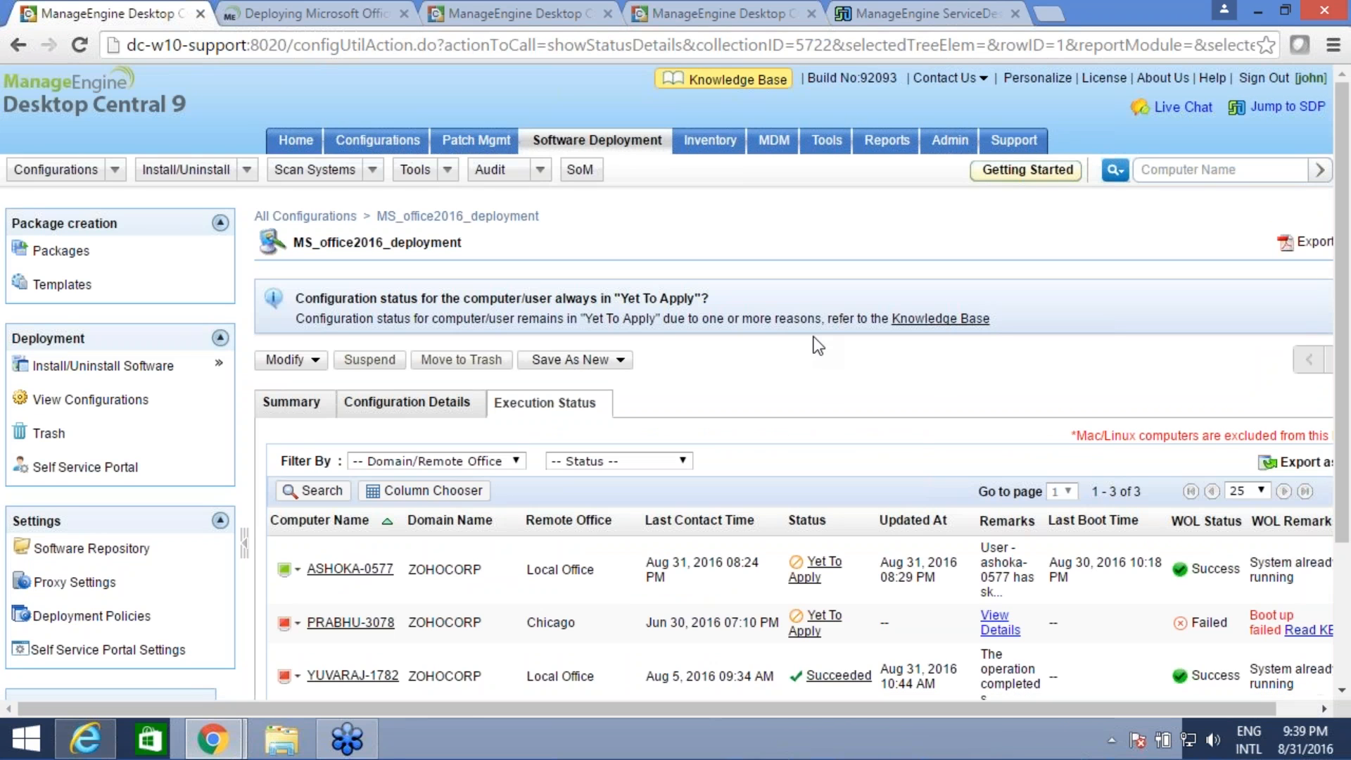
pyautogui.scroll(-3, 923, 425)
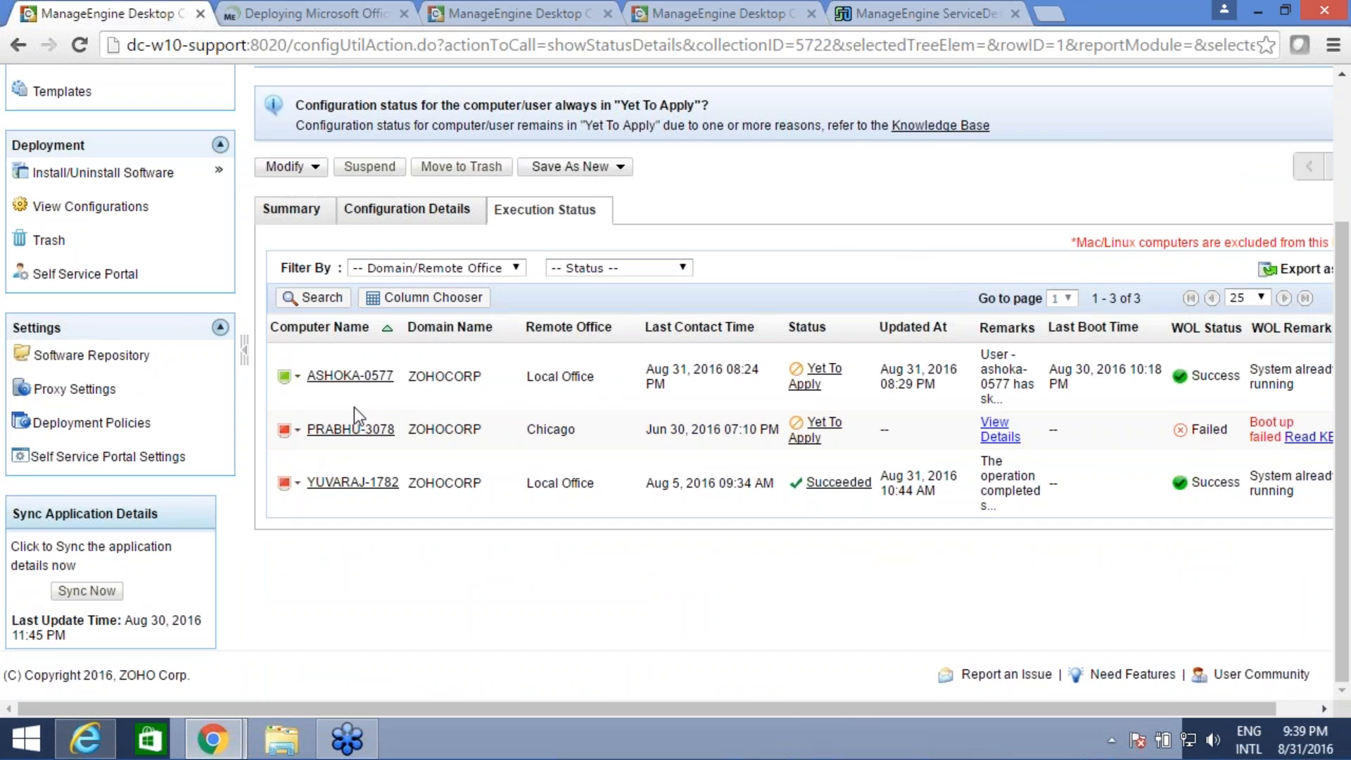
pyautogui.click(808, 394)
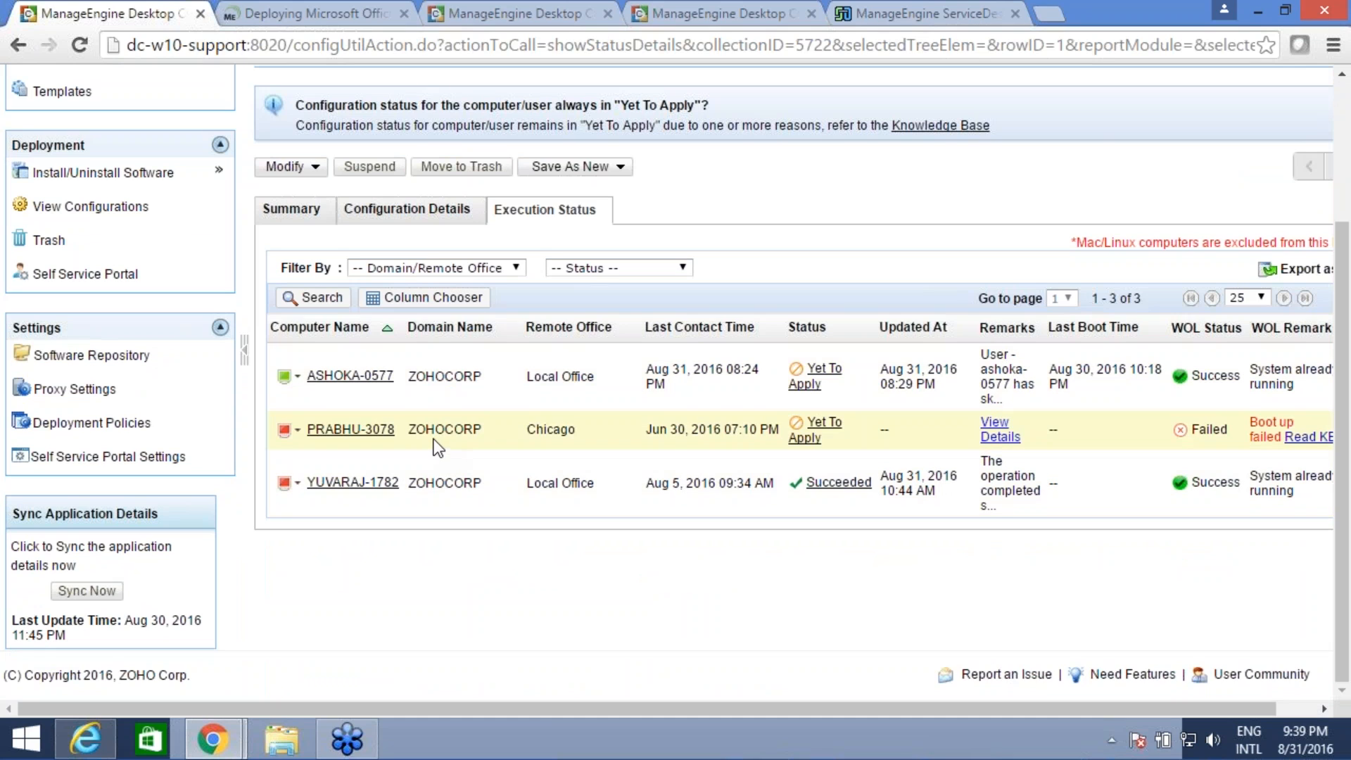
pyautogui.click(998, 442)
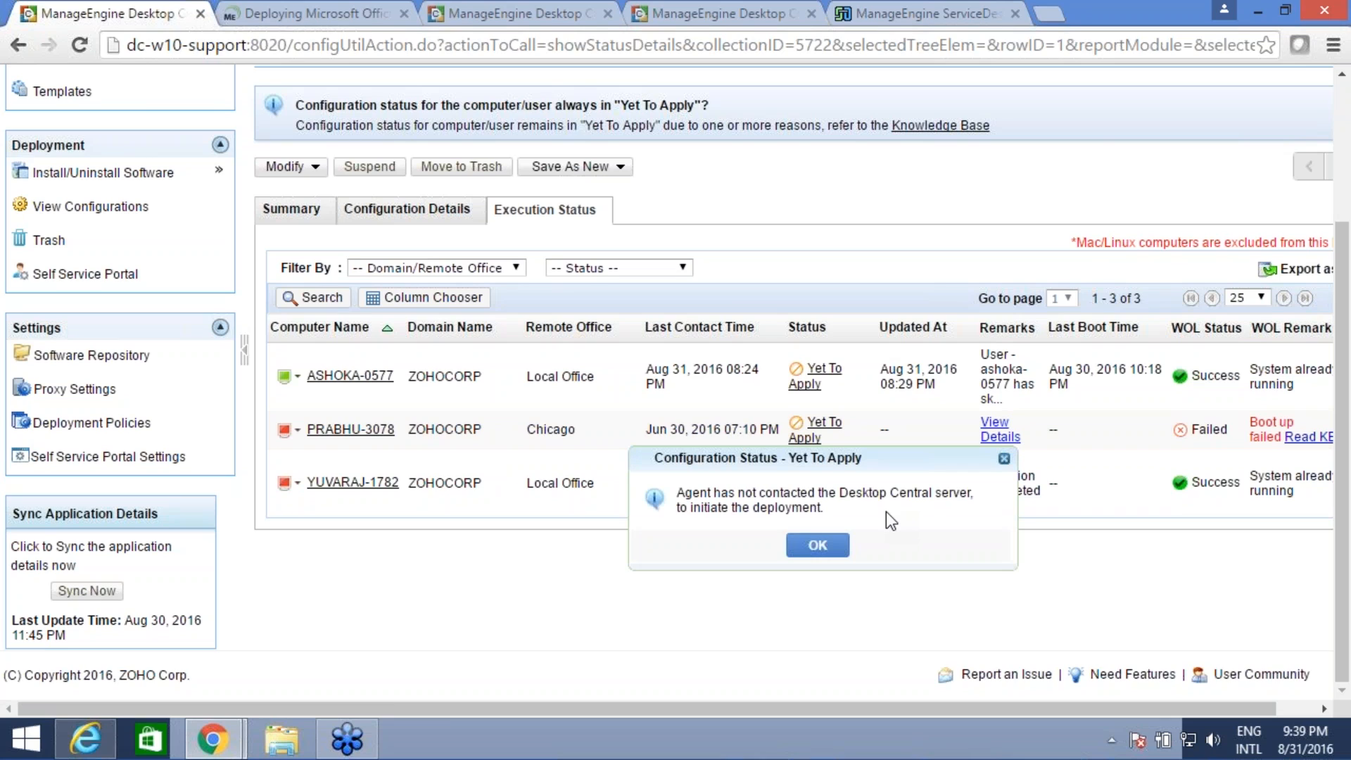
pyautogui.click(1004, 460)
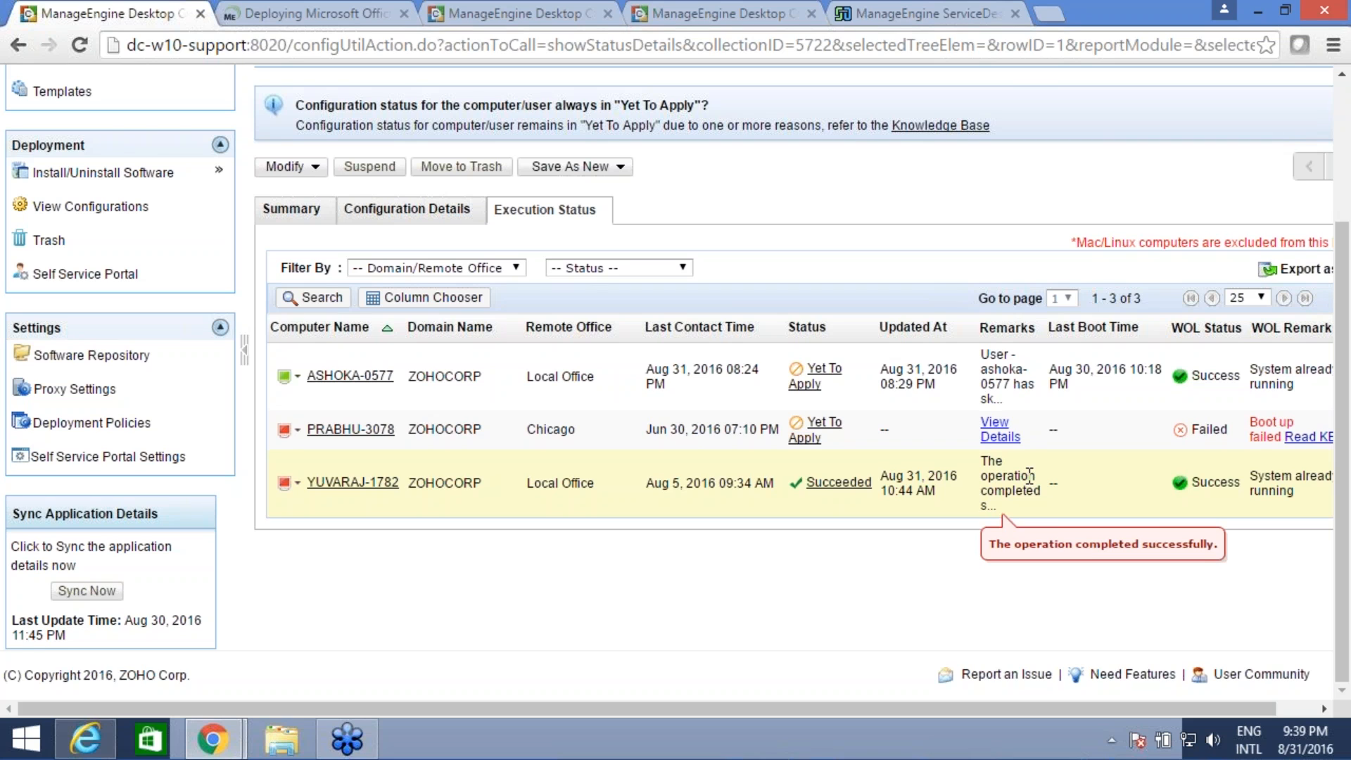
pyautogui.scroll(3, 800, 337)
pyautogui.scroll(-2, 857, 373)
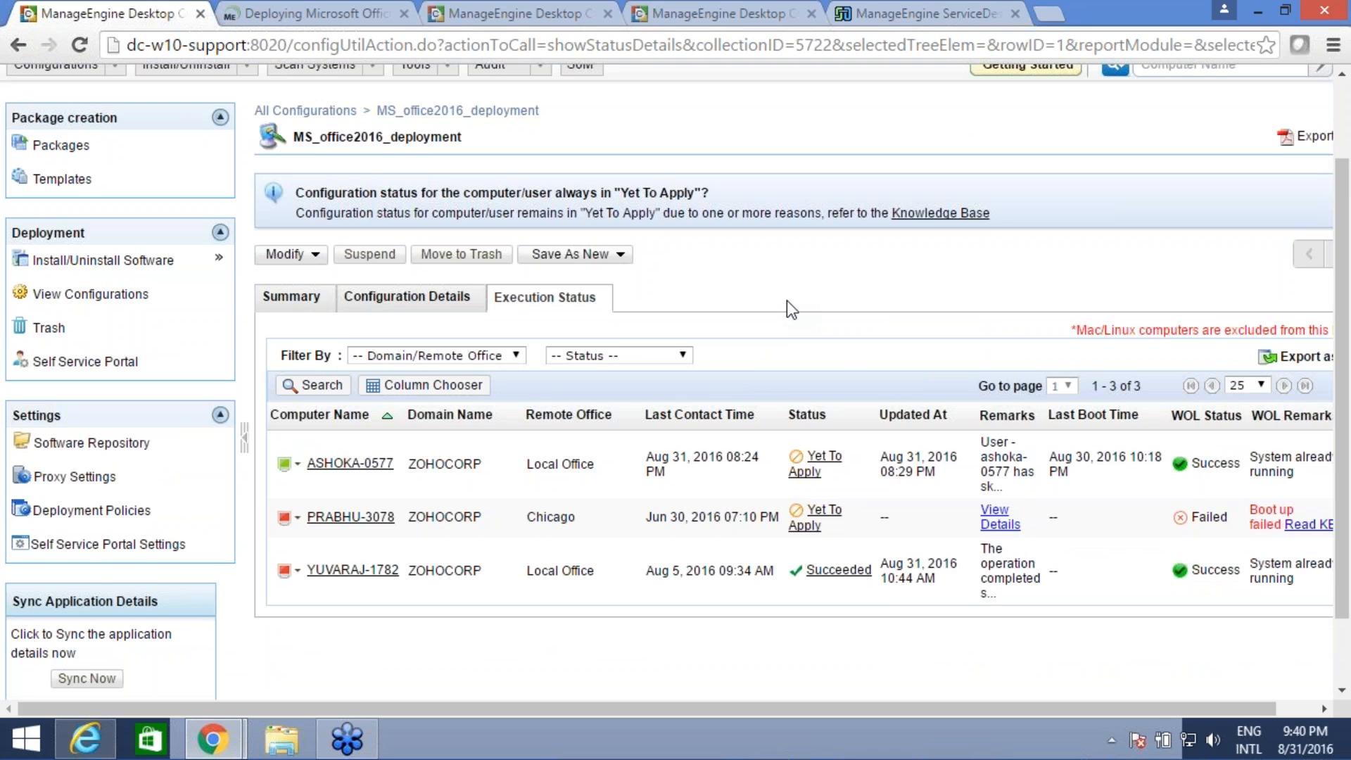
pyautogui.scroll(2, 771, 305)
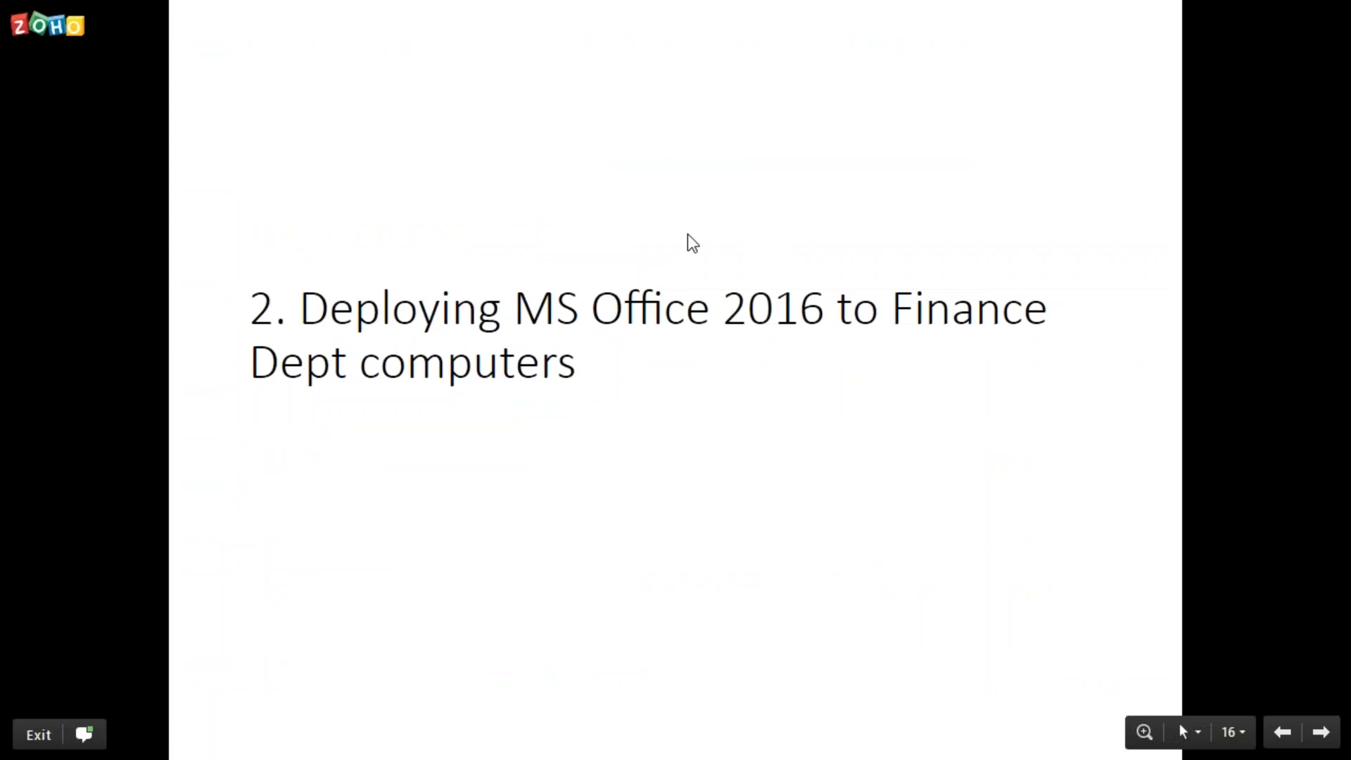
pyautogui.click(687, 234)
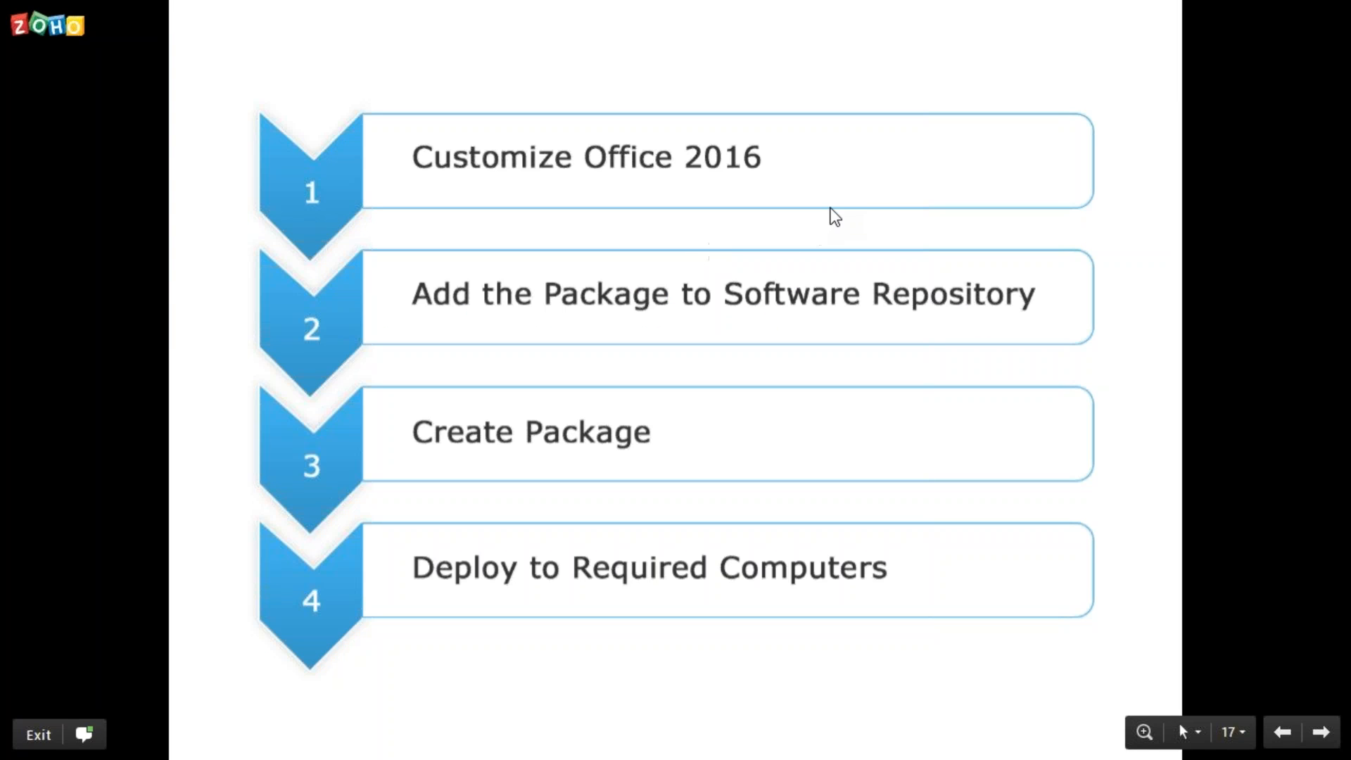
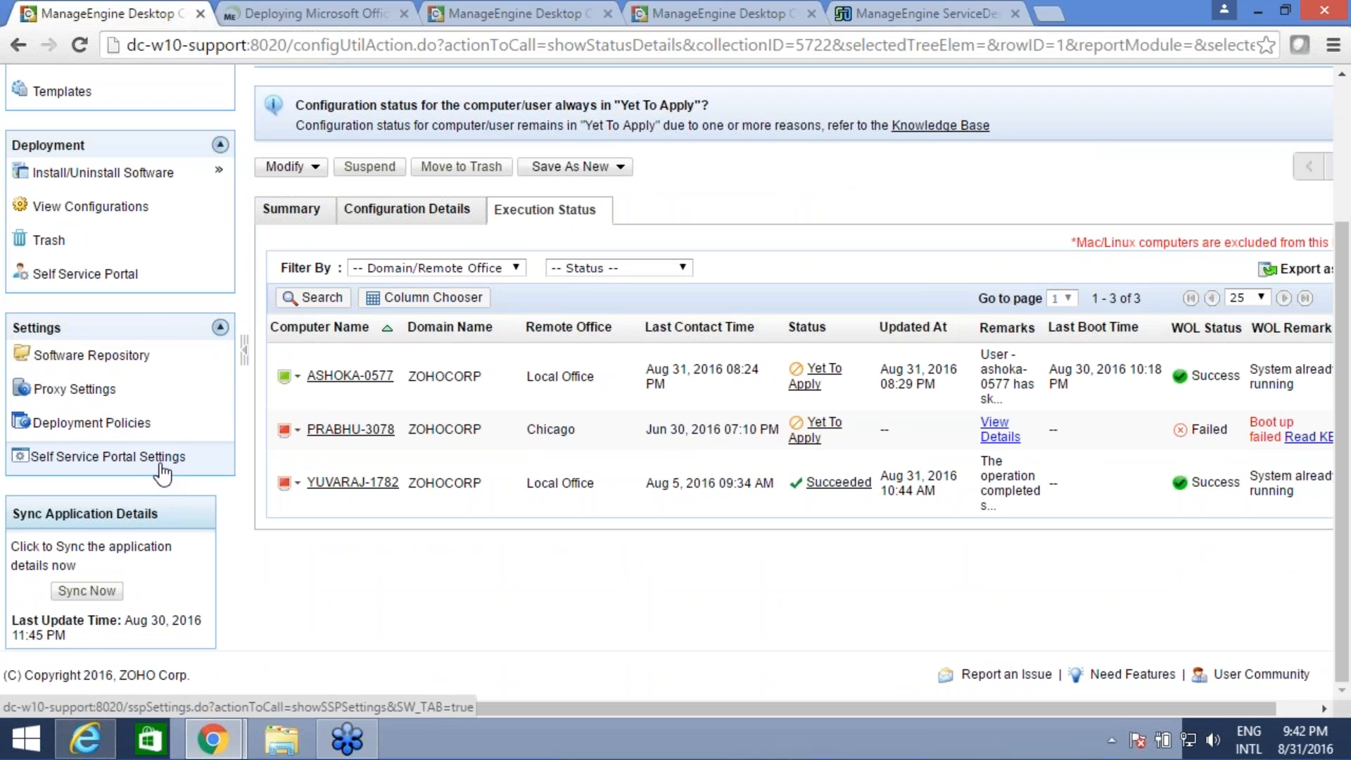
# Step: Open the Self Service Portal settings and review the display, rebranding and automation options
pyautogui.click(163, 472)
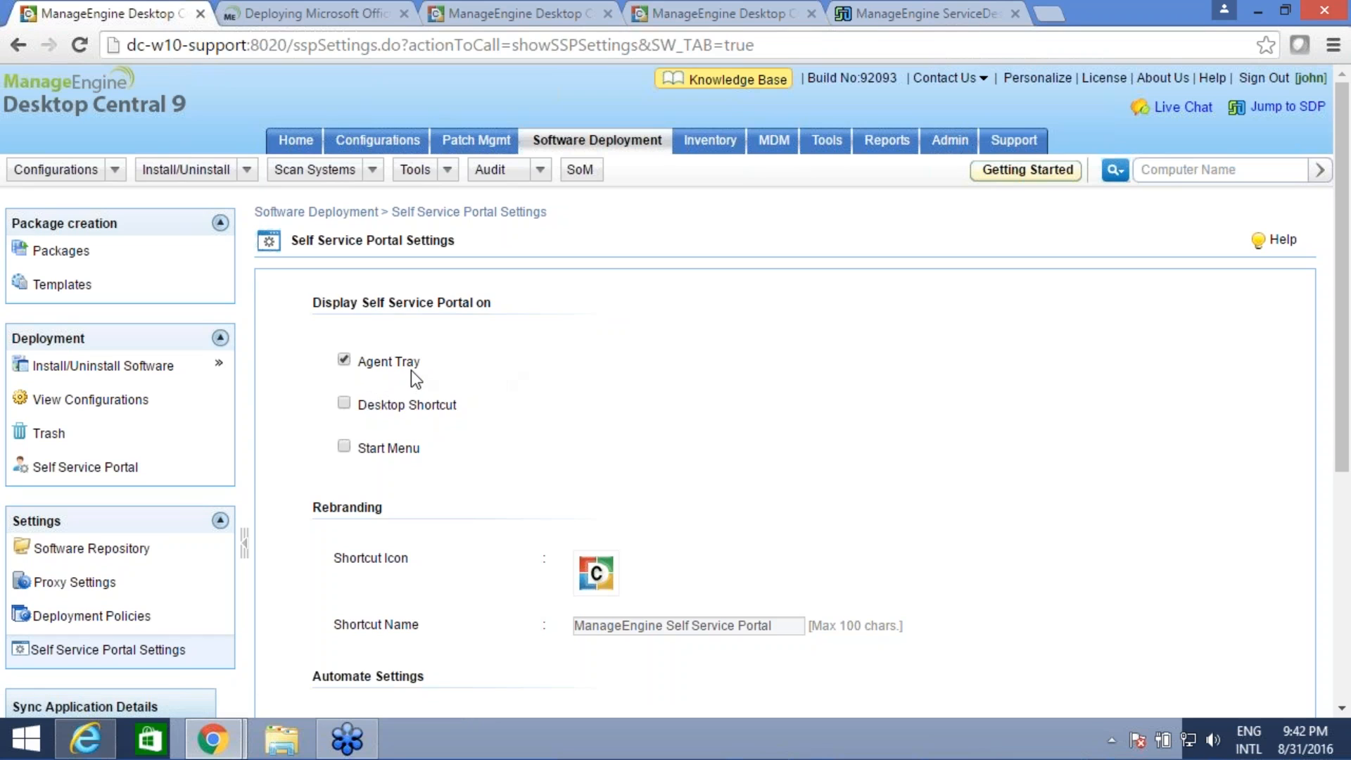
pyautogui.scroll(-3, 434, 357)
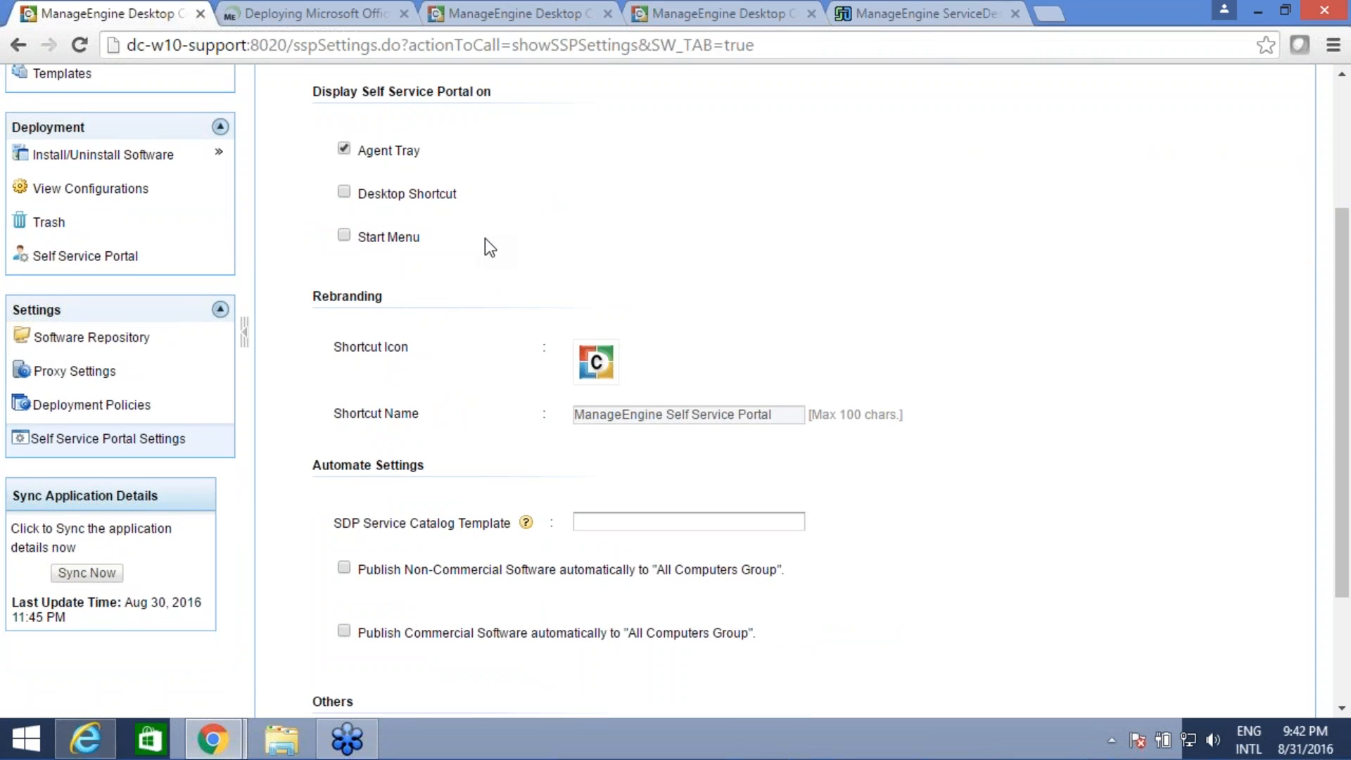
pyautogui.scroll(2, 484, 238)
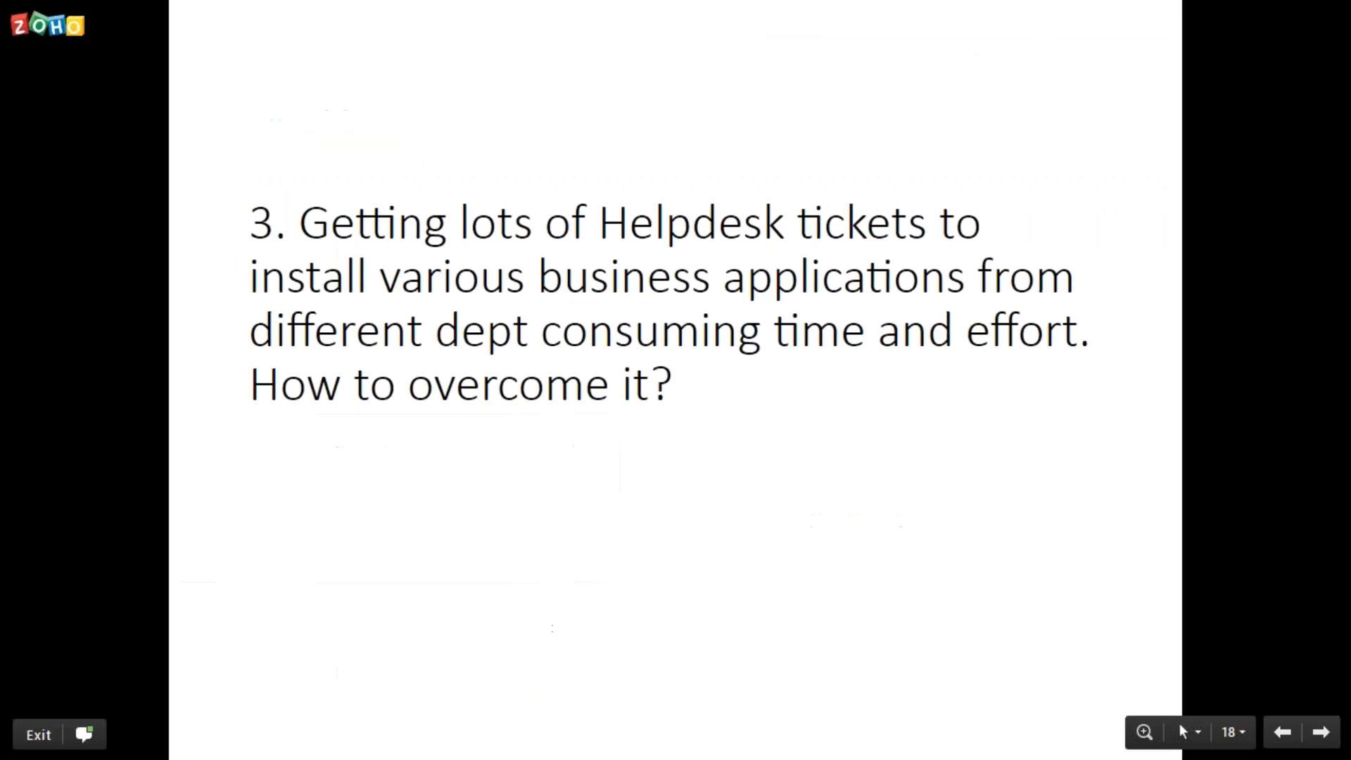
pyautogui.press('Right')
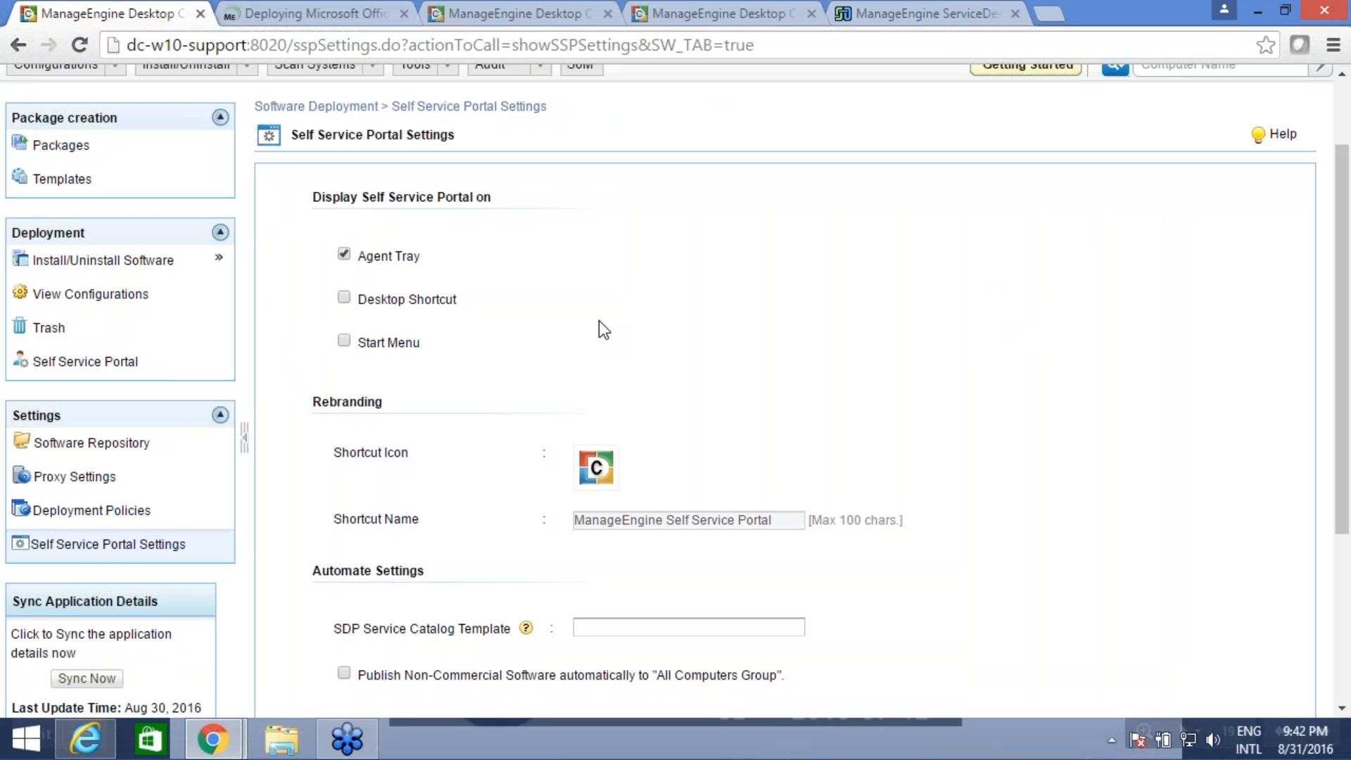
pyautogui.scroll(-2, 695, 308)
pyautogui.scroll(-2, 501, 339)
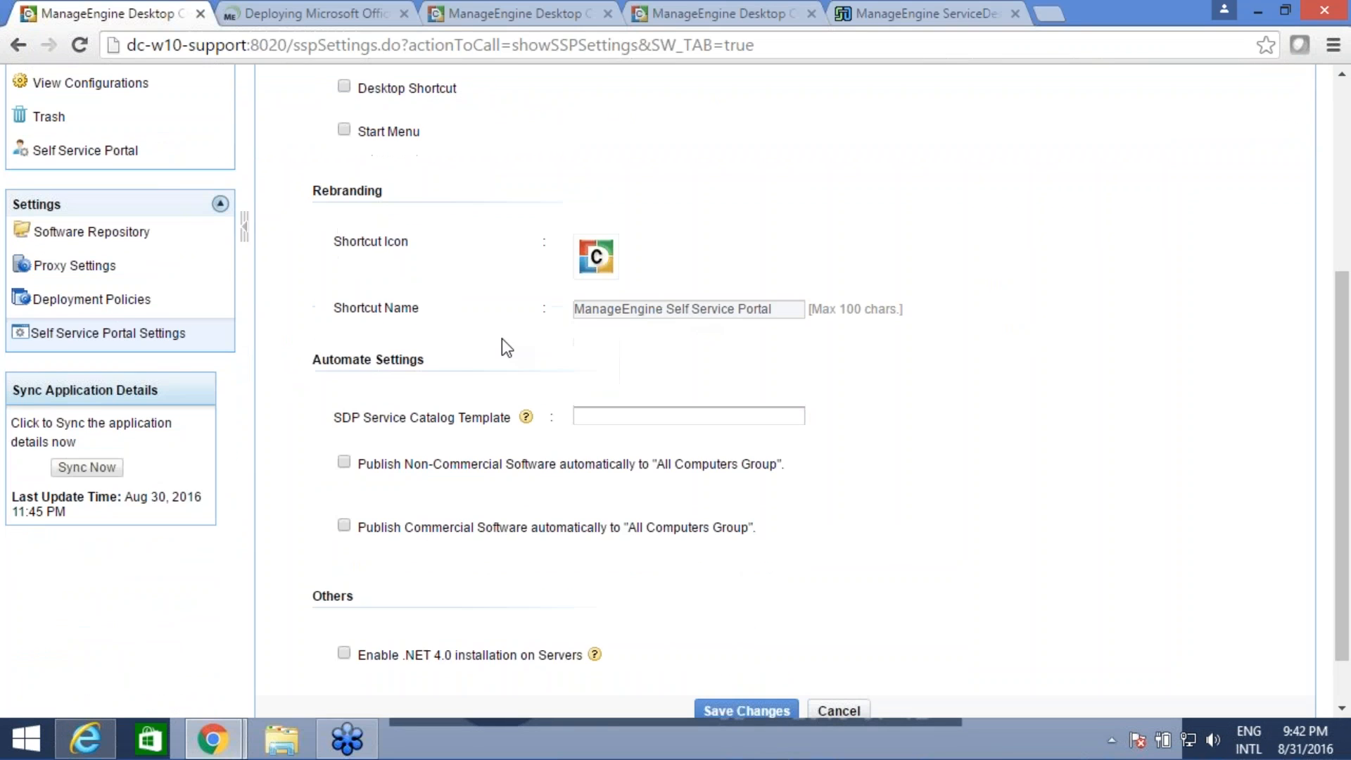
pyautogui.scroll(-1, 473, 342)
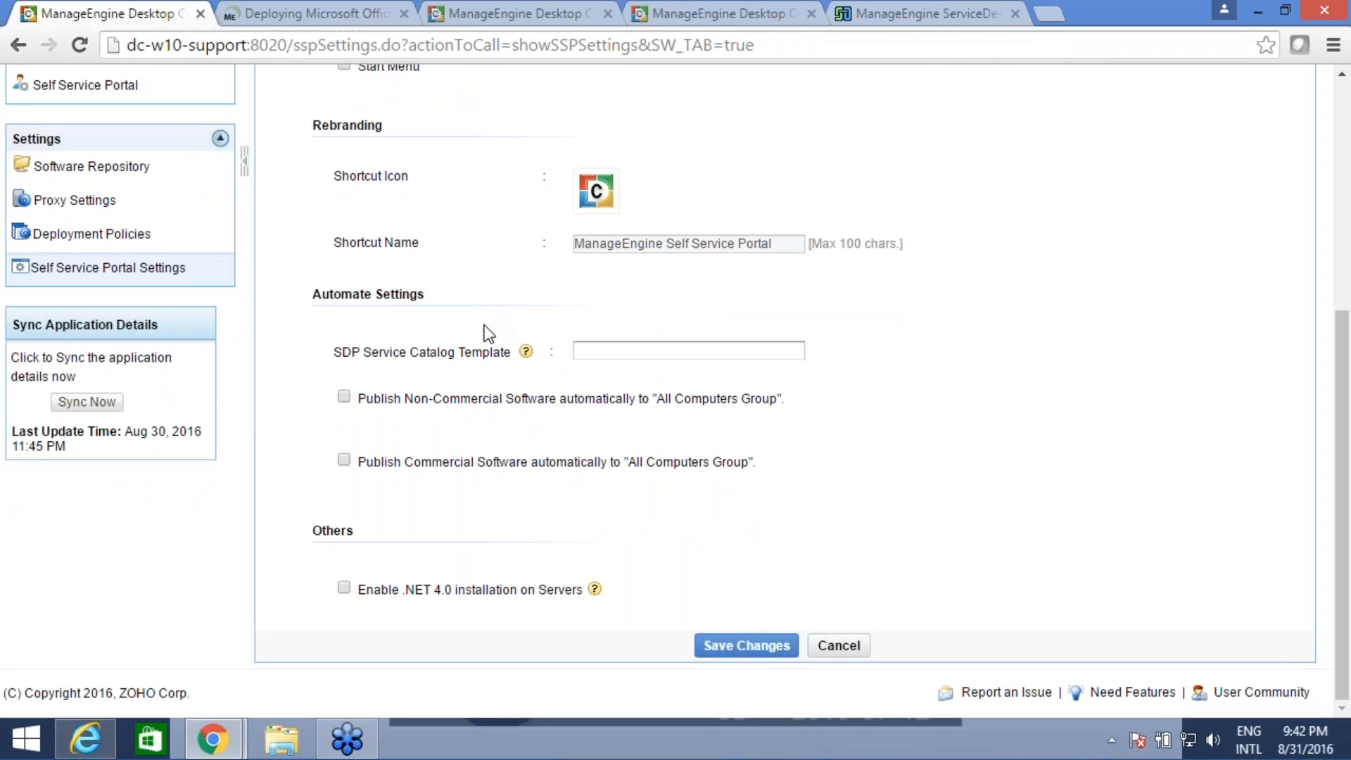
pyautogui.scroll(1, 800, 333)
pyautogui.scroll(1, 800, 334)
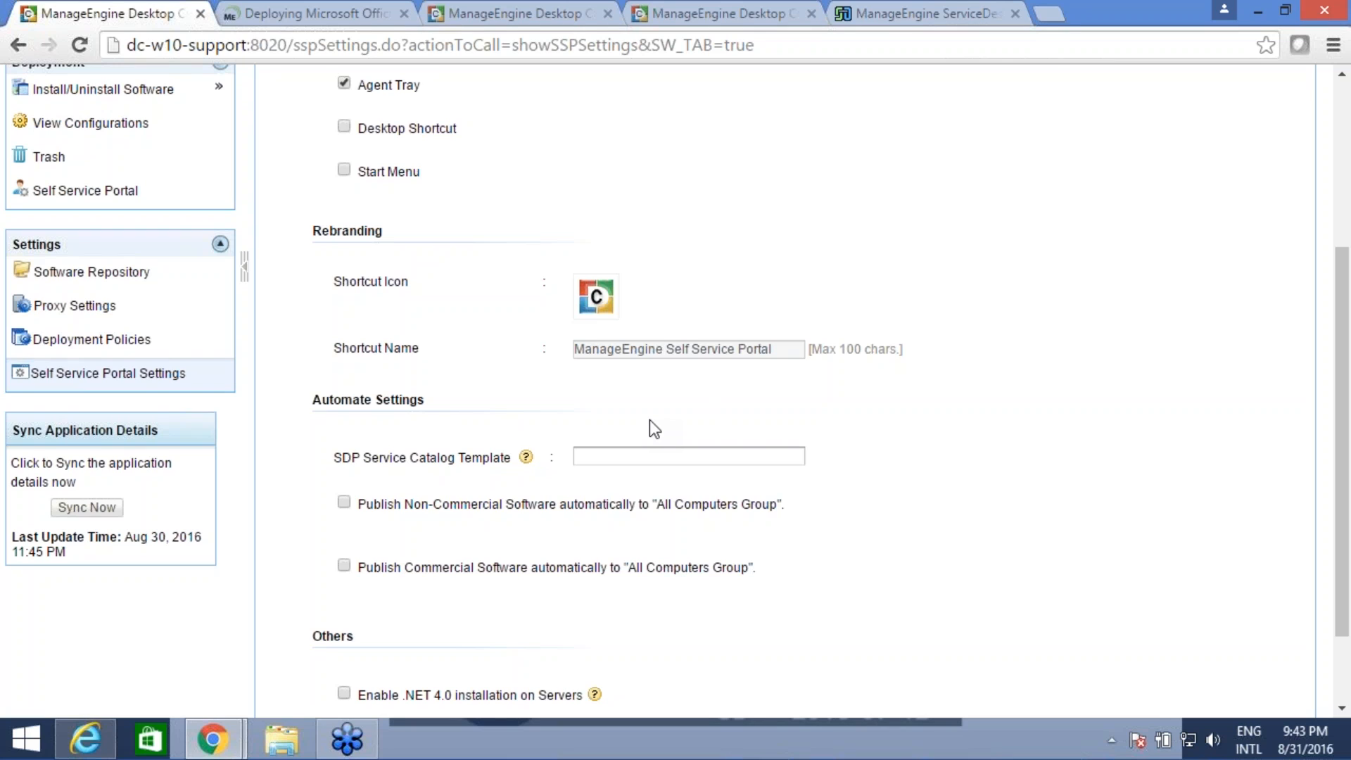
# Step: Try enabling automatic publishing of non-commercial and commercial software to the All Computers Group, and clear both options again
pyautogui.click(626, 463)
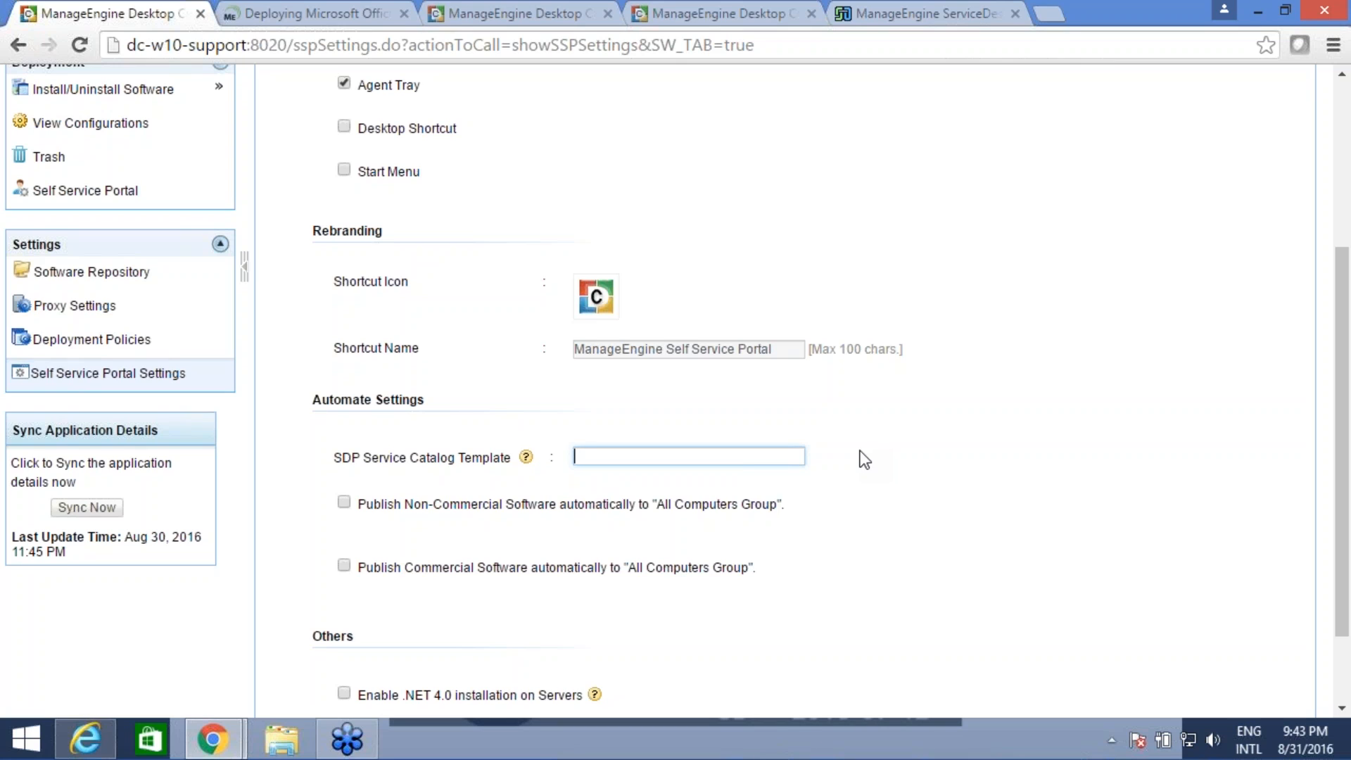
pyautogui.scroll(-3, 535, 410)
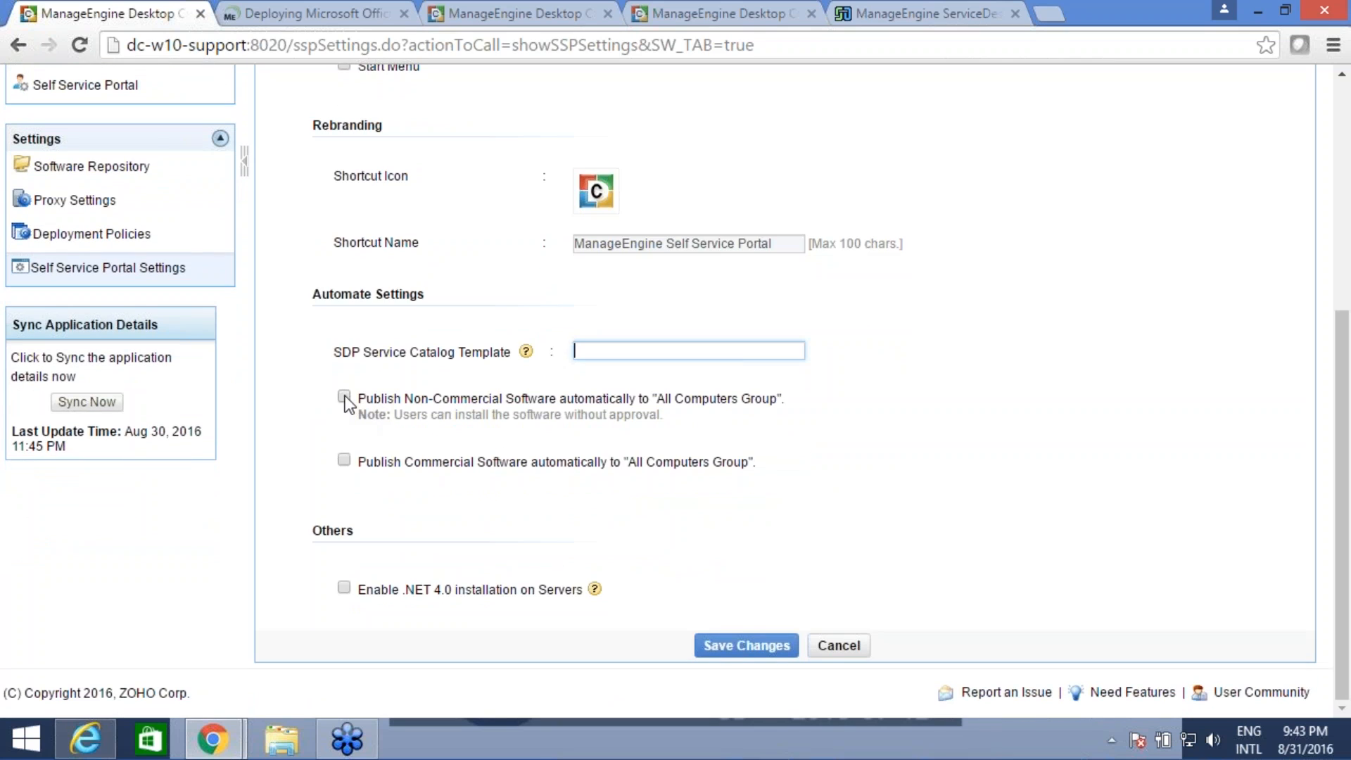
pyautogui.click(344, 398)
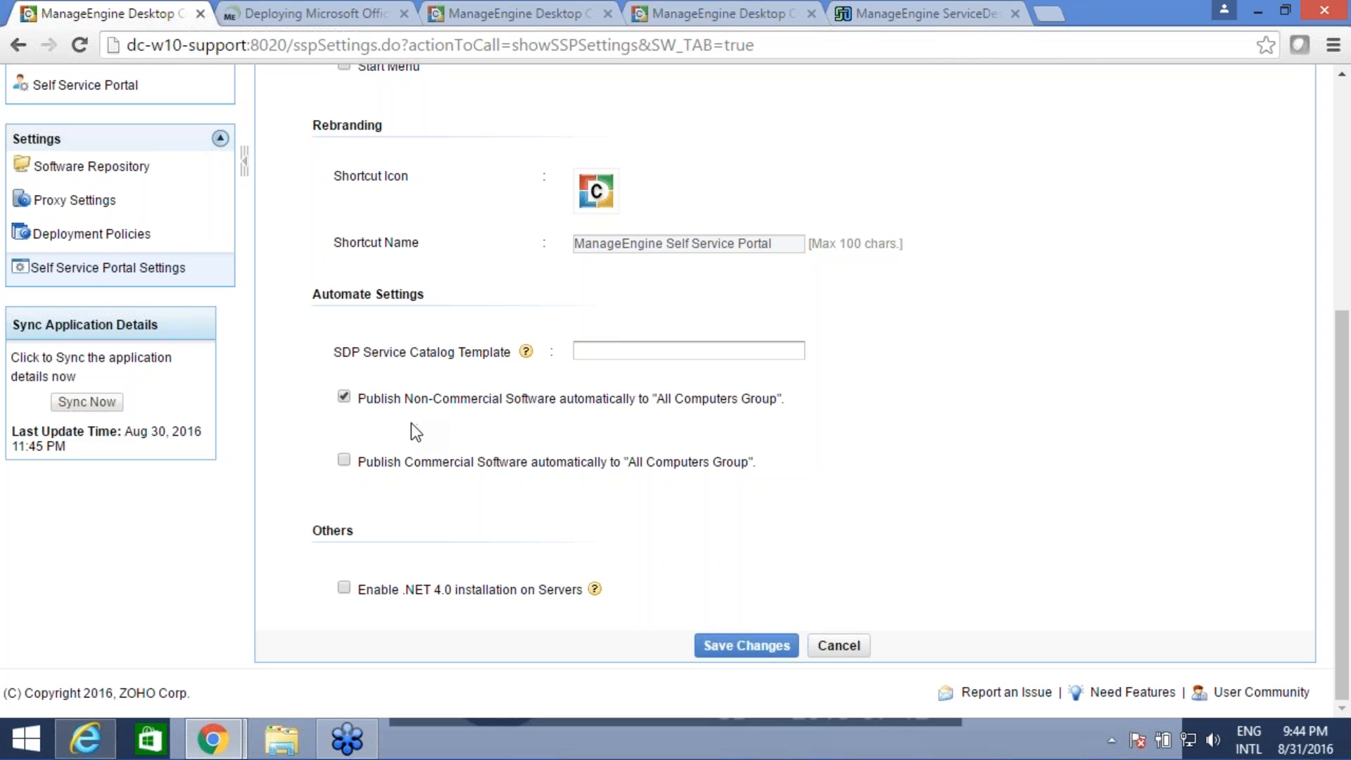
pyautogui.click(345, 461)
pyautogui.moveTo(431, 464)
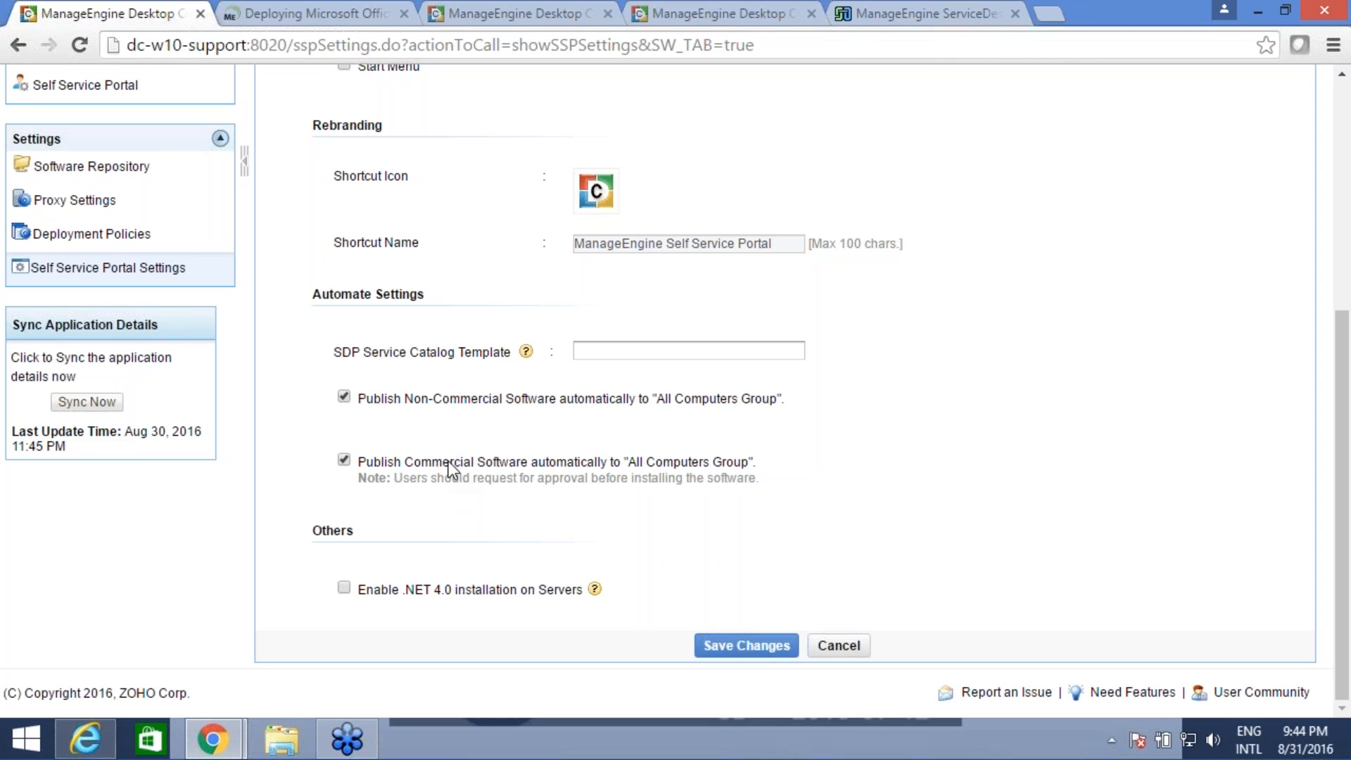
pyautogui.click(344, 460)
pyautogui.click(343, 396)
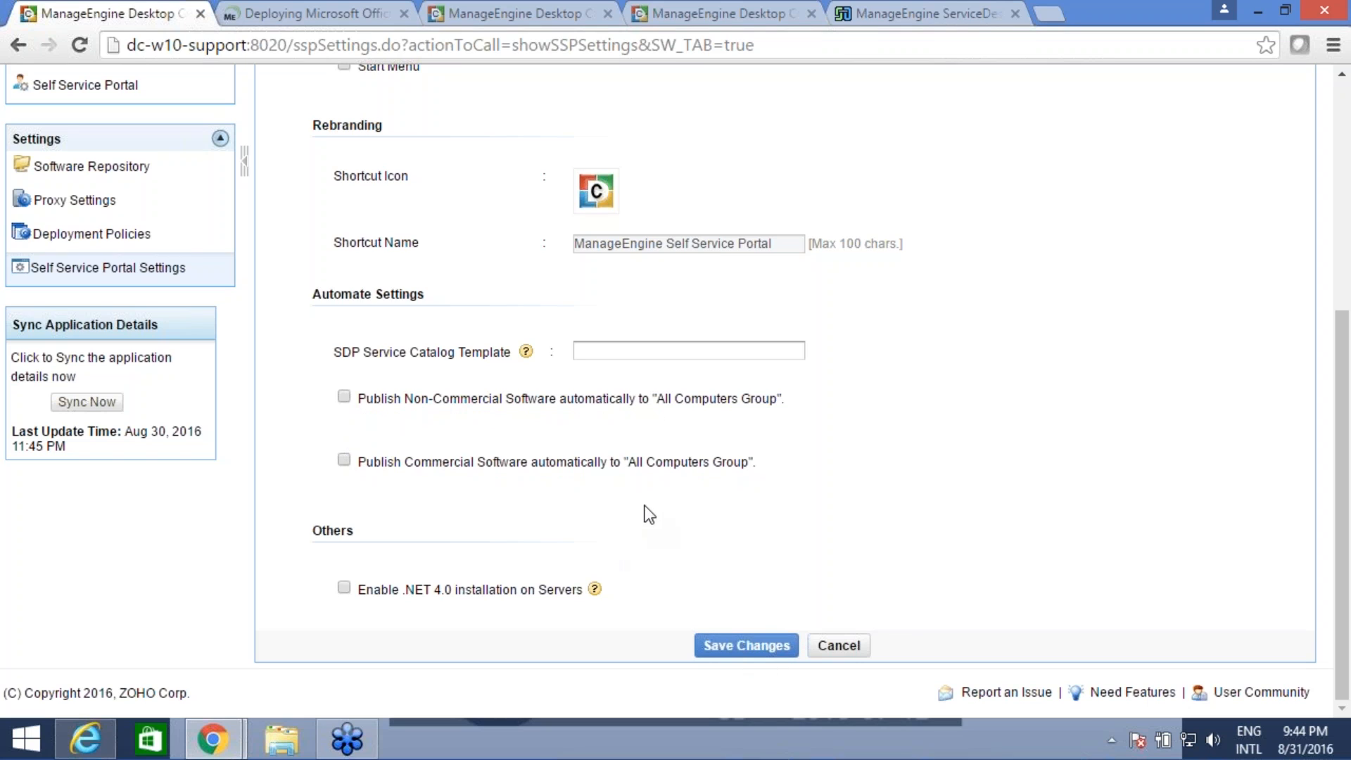
# Step: Open the Self Service Portal and view the target types available for publishing software packages
pyautogui.moveTo(523, 339)
pyautogui.scroll(3, 442, 328)
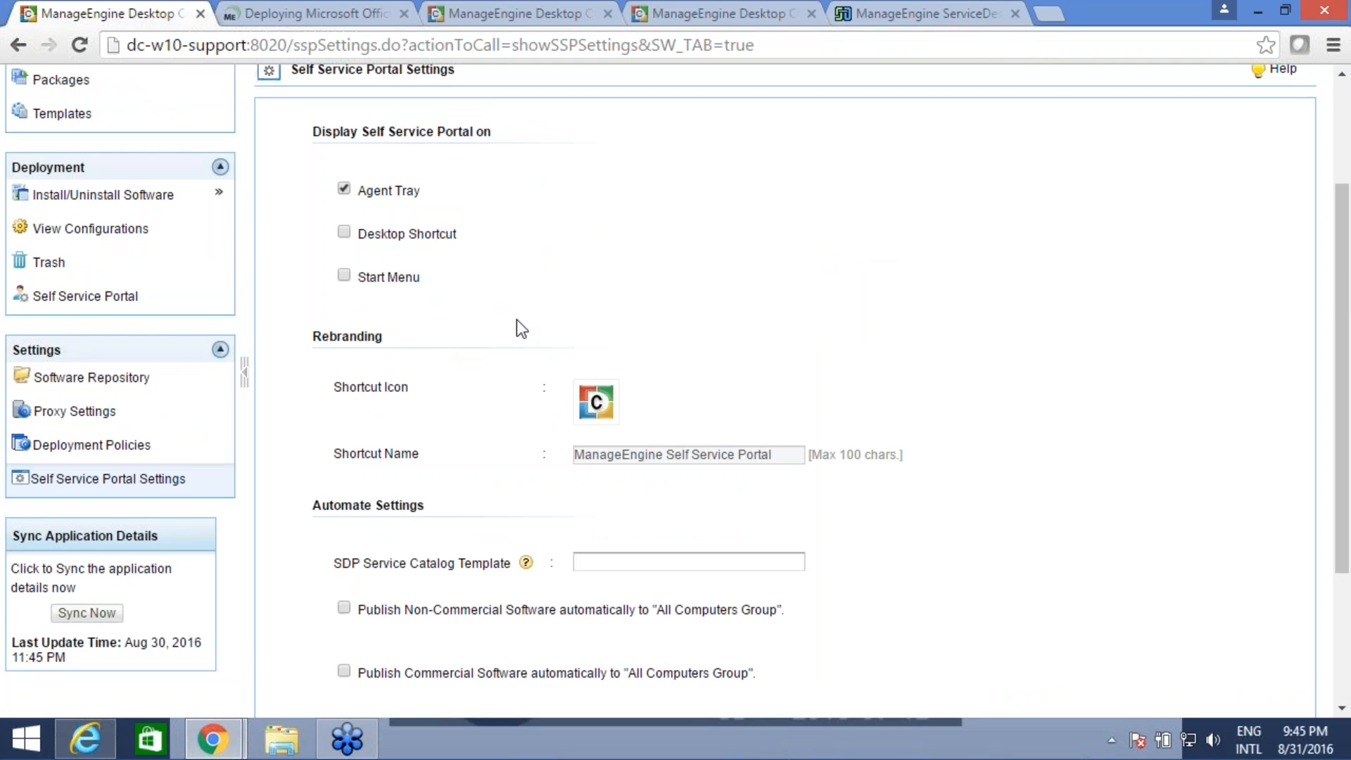
pyautogui.scroll(2, 517, 321)
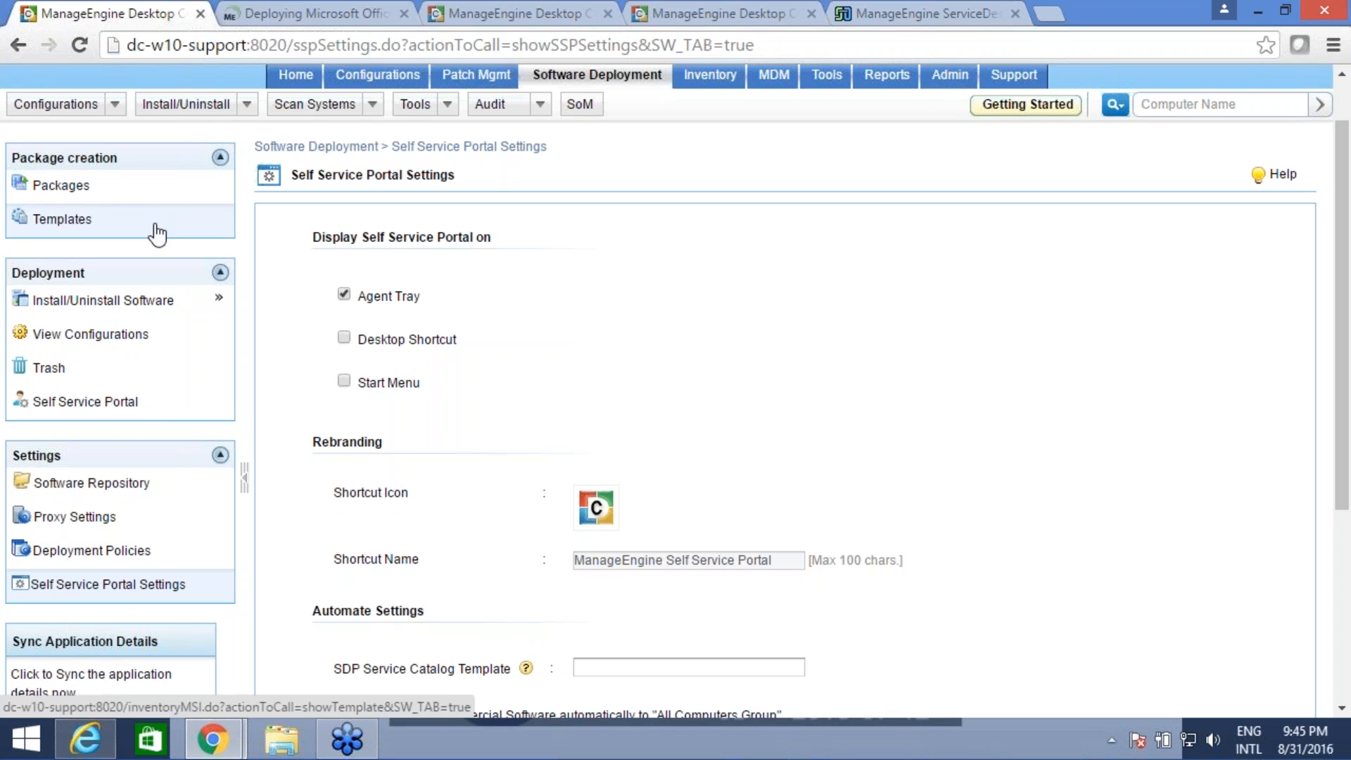
pyautogui.click(152, 411)
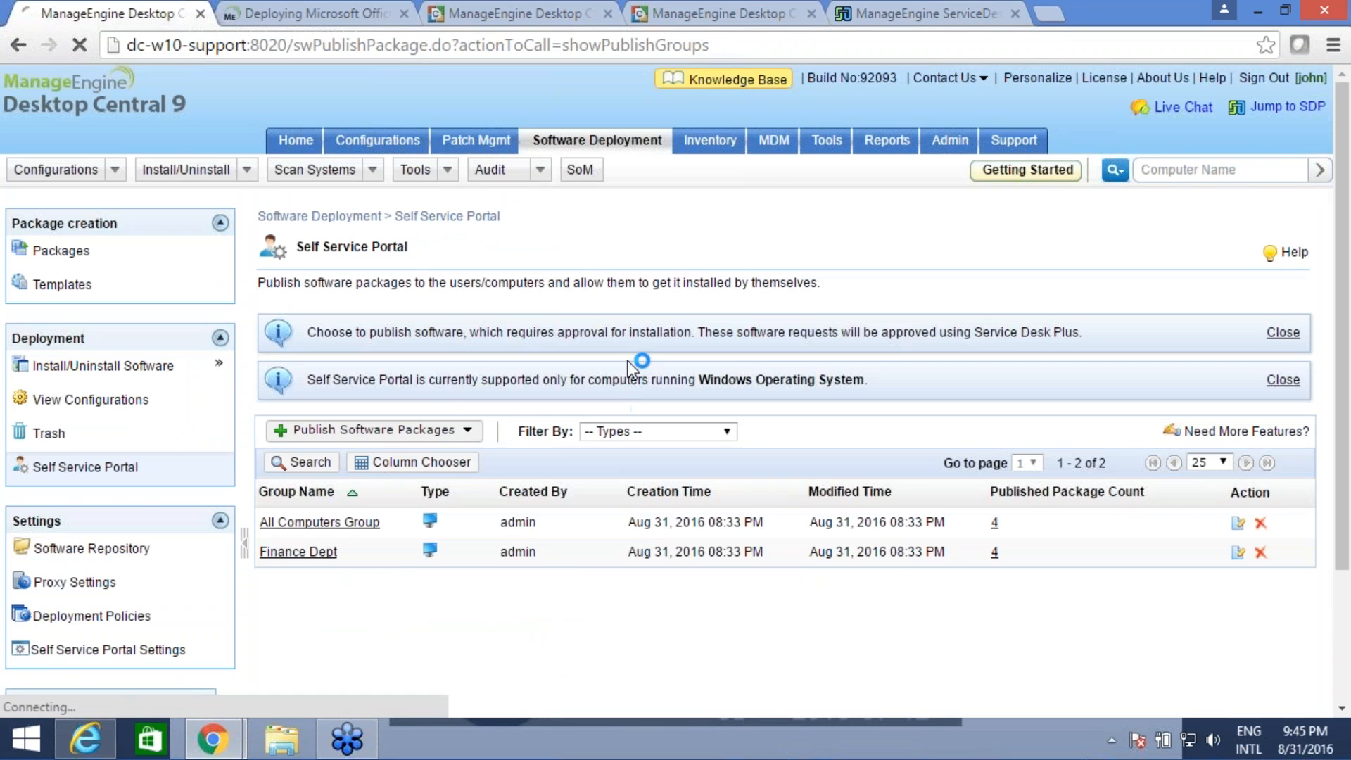
pyautogui.scroll(-3, 639, 340)
pyautogui.click(424, 256)
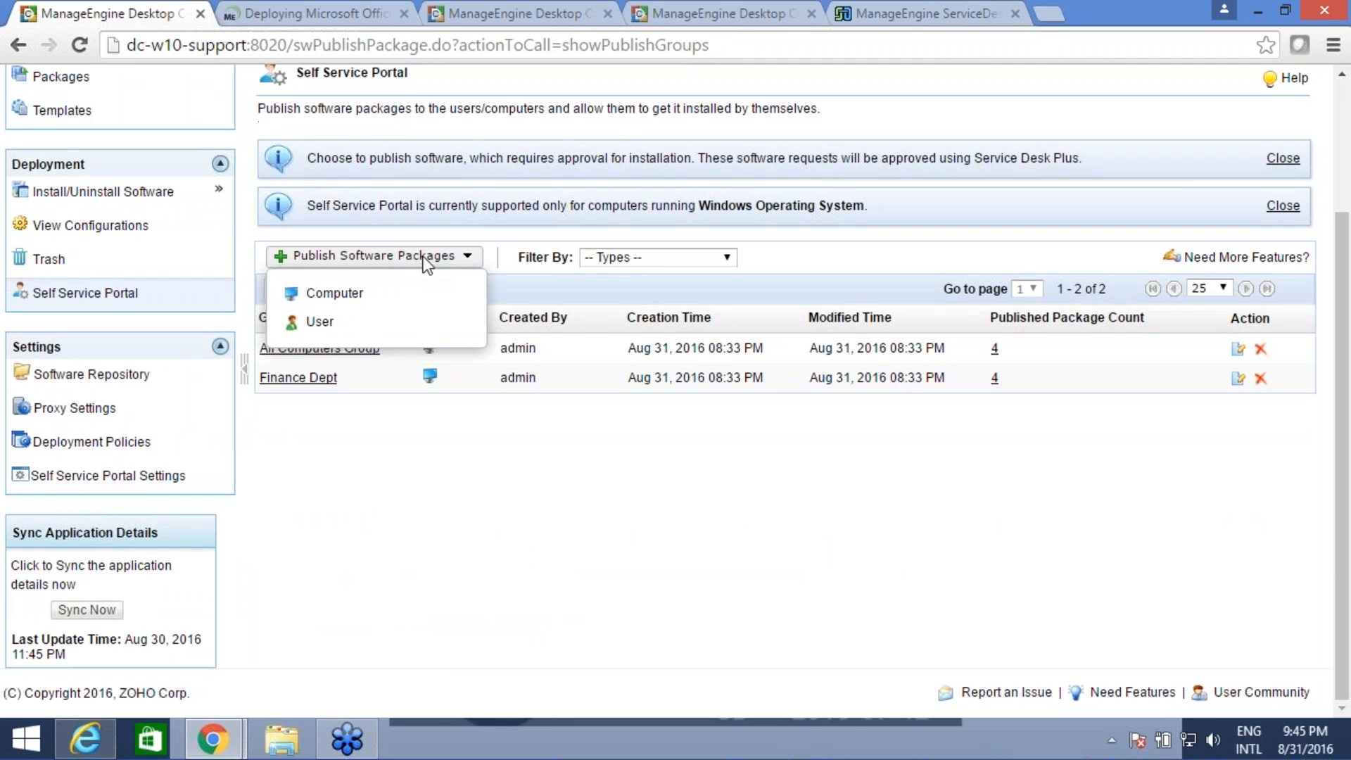
pyautogui.click(399, 322)
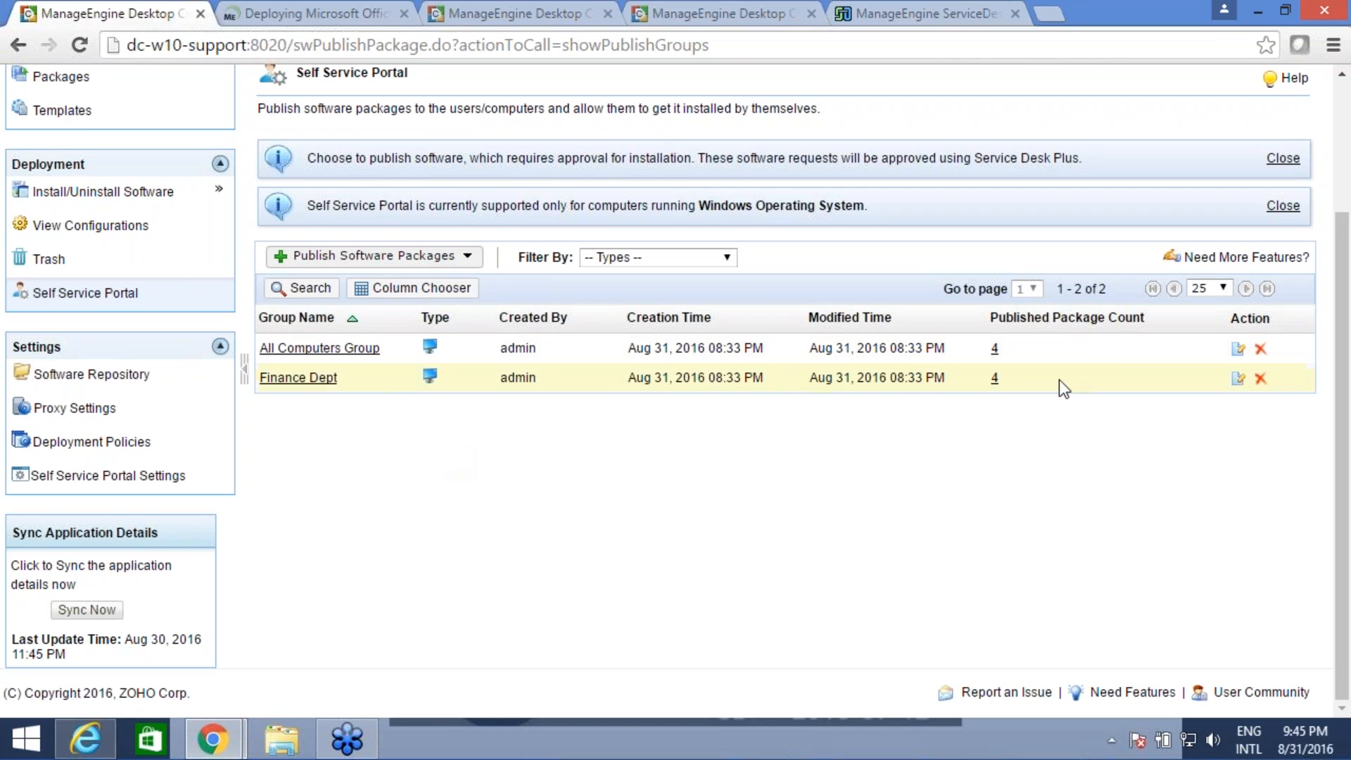
# Step: Open the All Computers Group for editing and review its available and selected software
pyautogui.click(1237, 349)
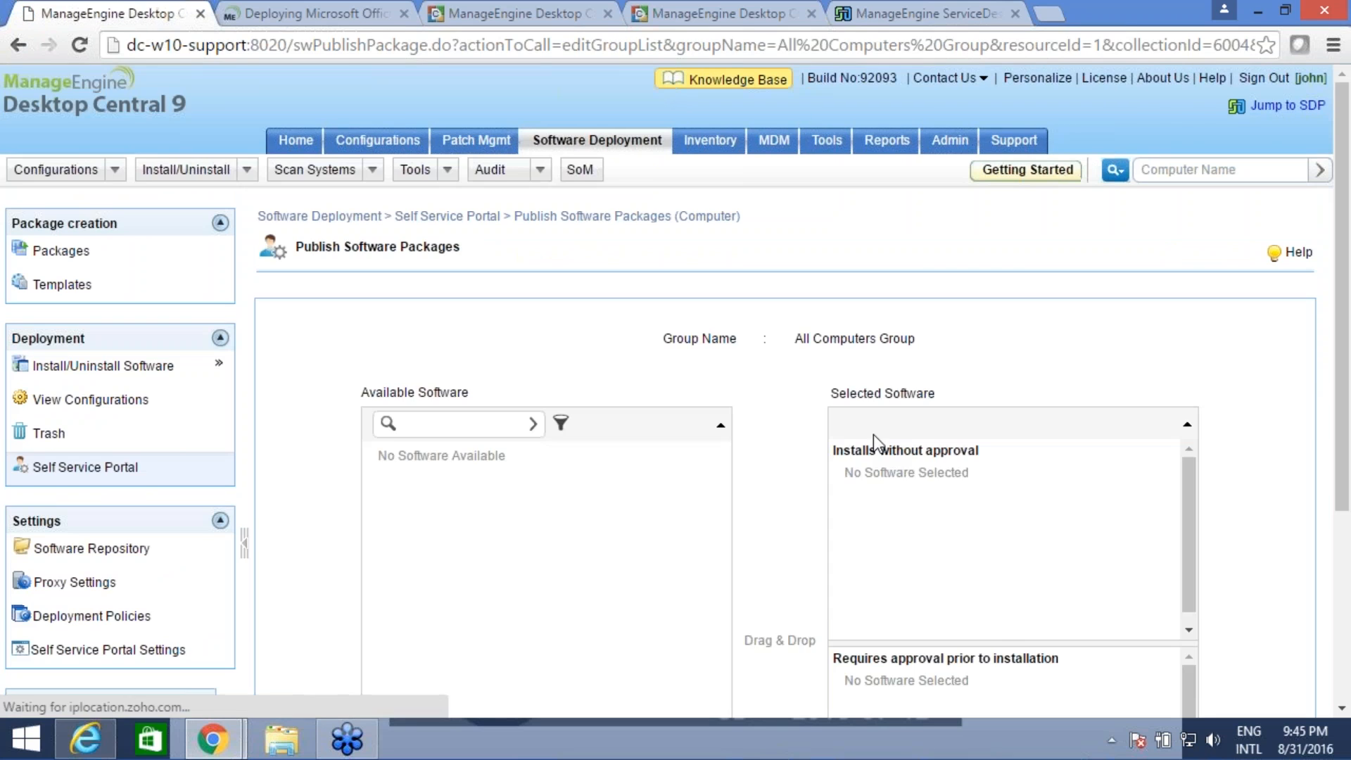
pyautogui.scroll(-1, 1185, 352)
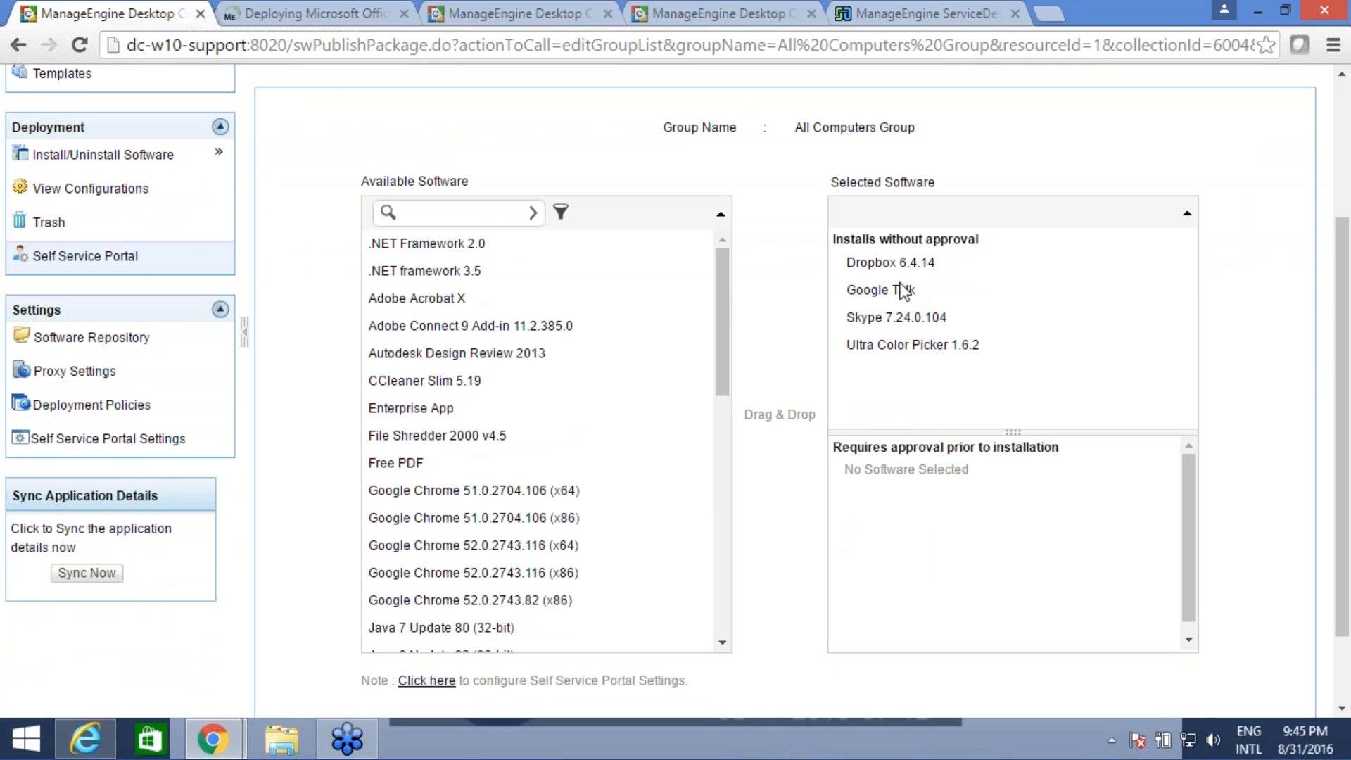
pyautogui.scroll(-1, 903, 290)
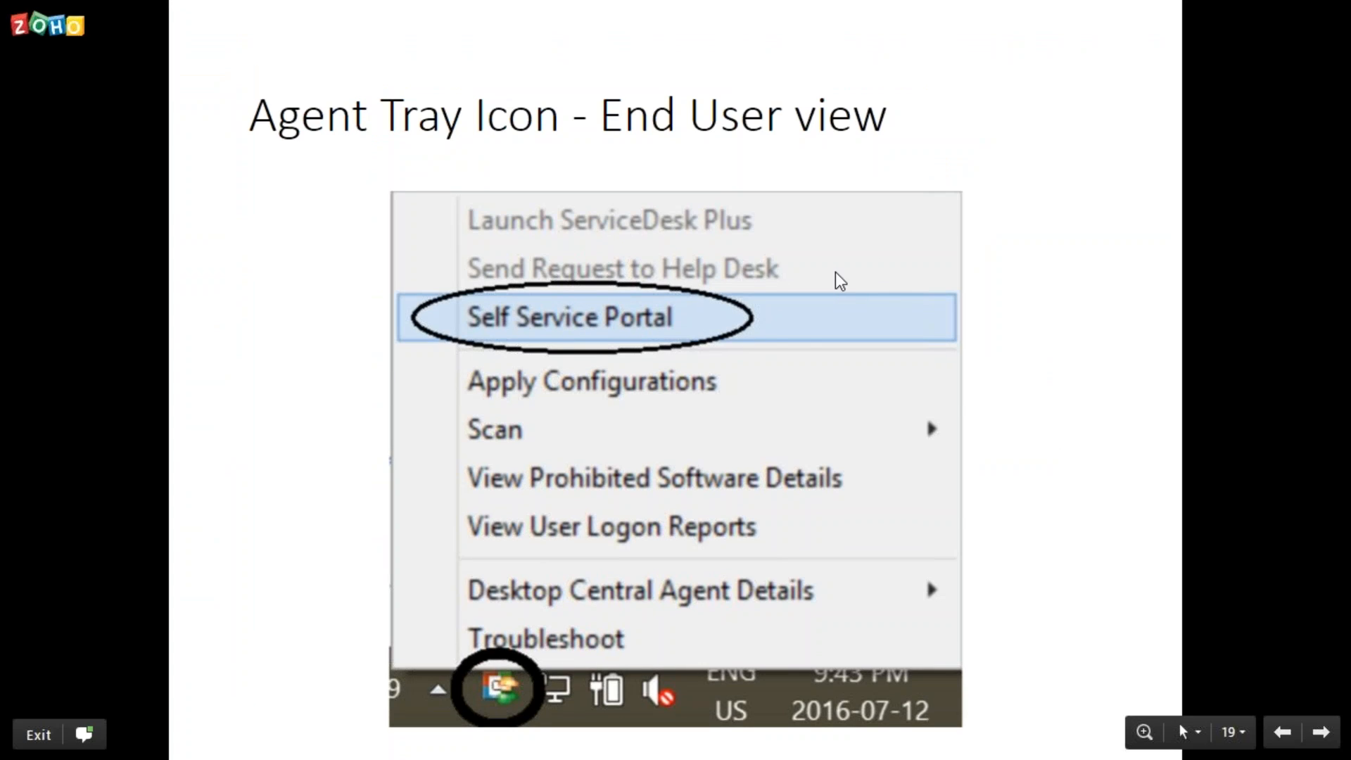
pyautogui.press('Right')
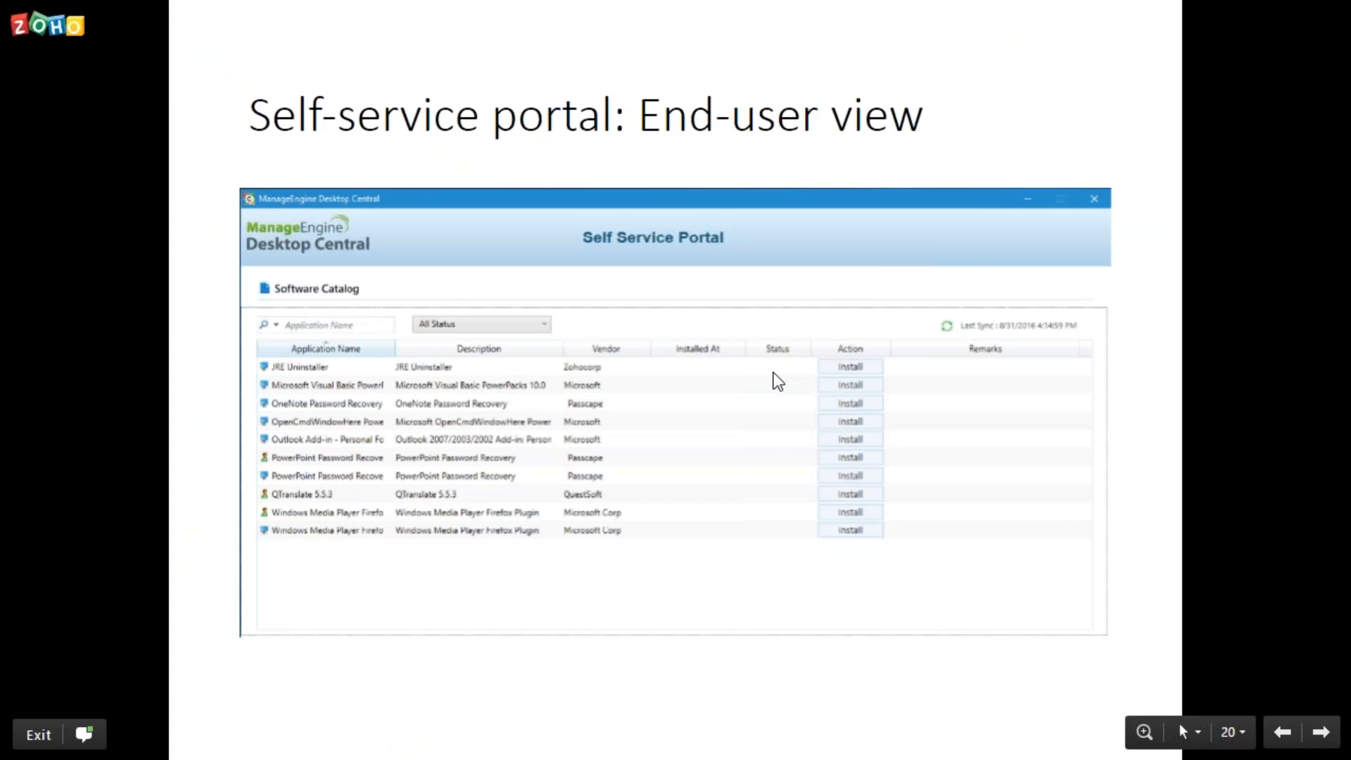
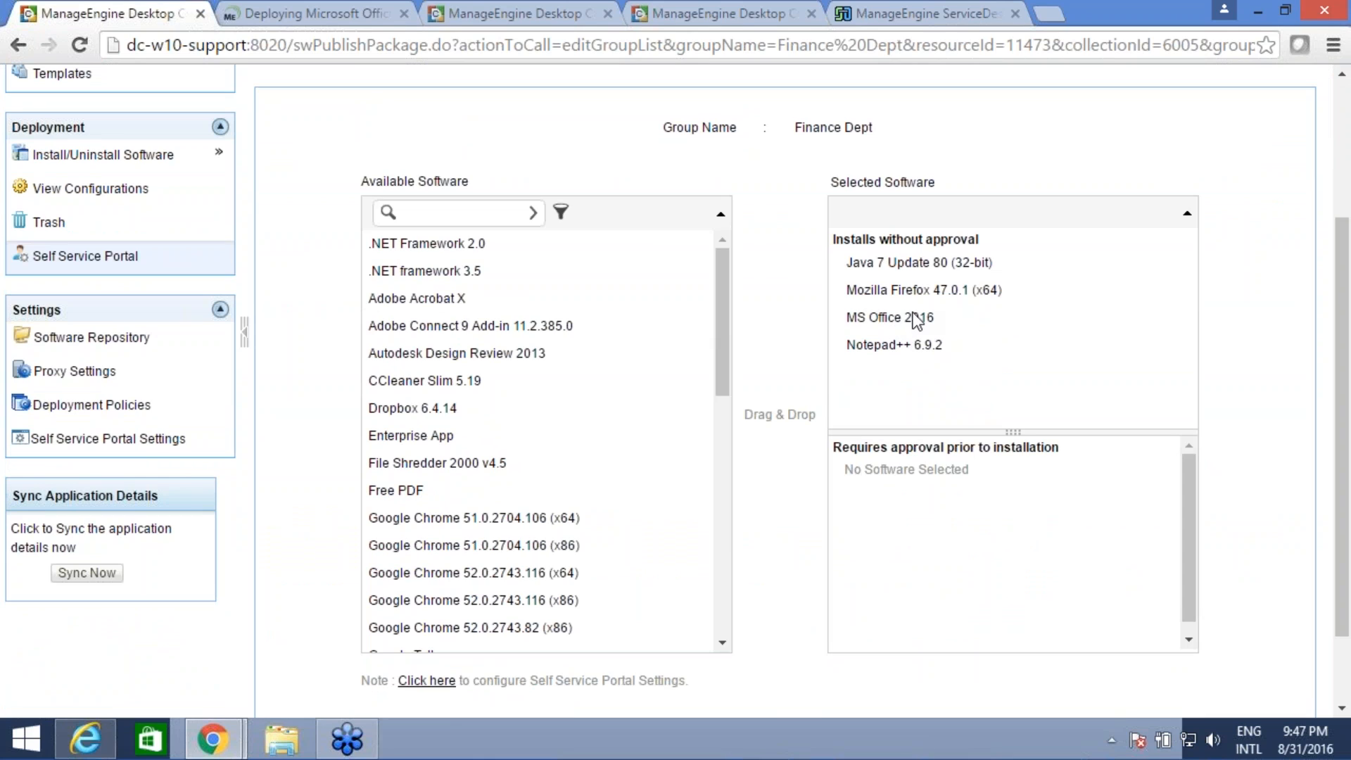
# Step: Review the available software and the selected packages of the Finance Dept group
pyautogui.scroll(-2, 917, 320)
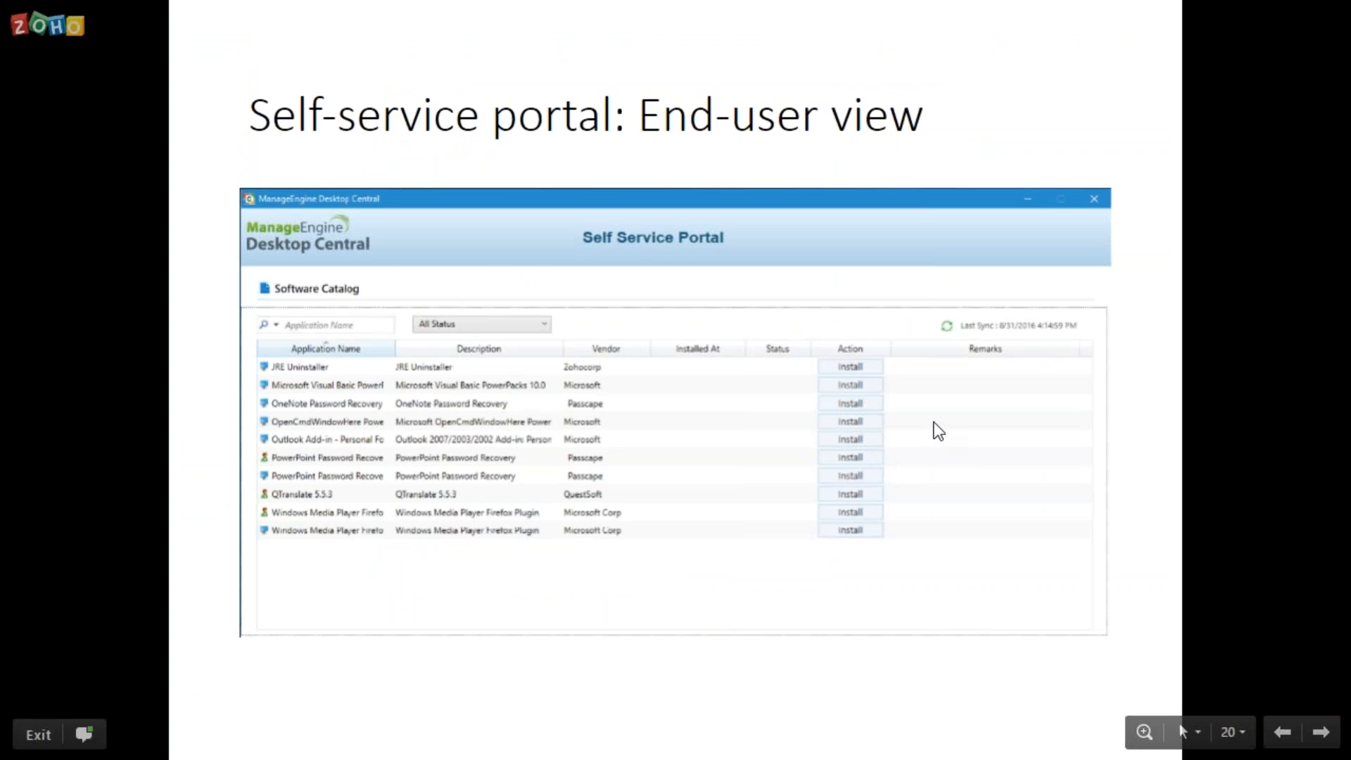
pyautogui.hotkey('alt', 'Tab')
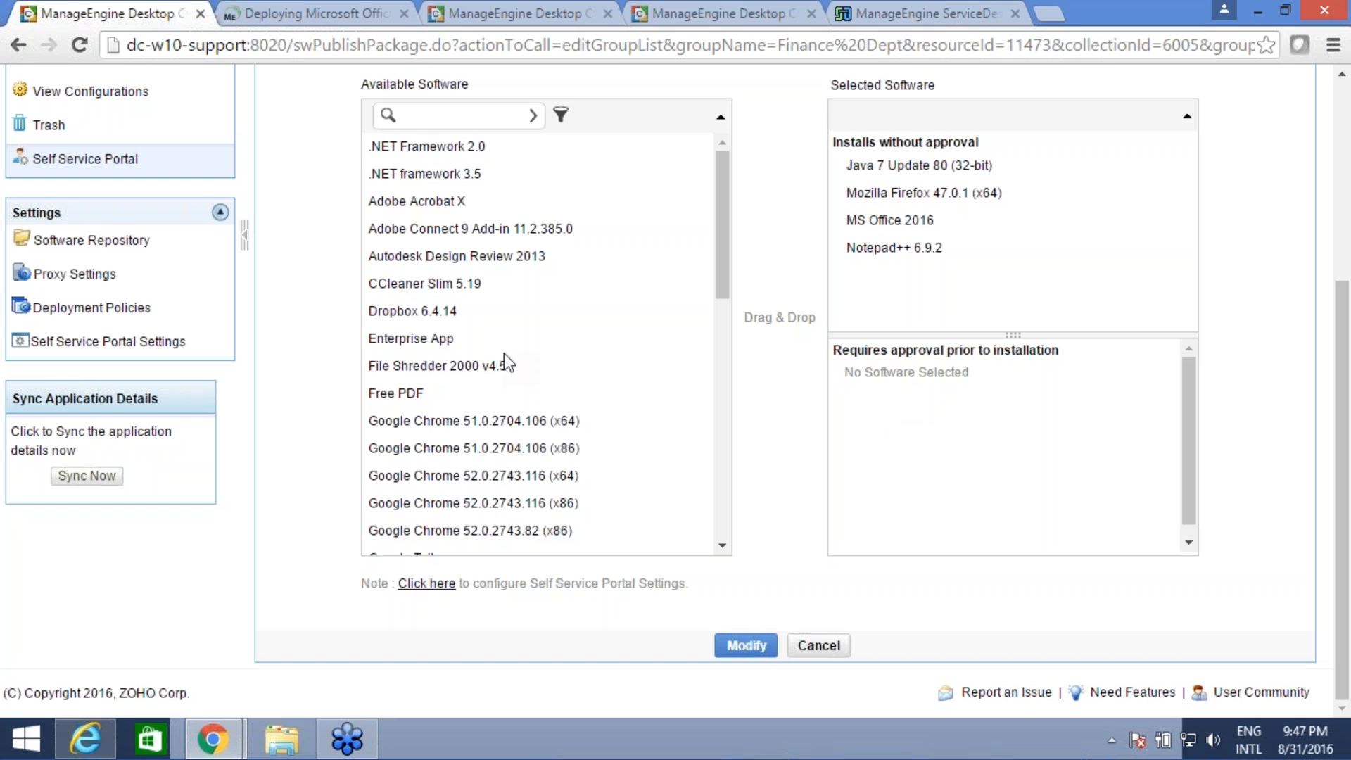
# Step: Start publishing software packages to computers in the Self Service Portal and select Marketing Team as the custom group
pyautogui.scroll(2, 480, 335)
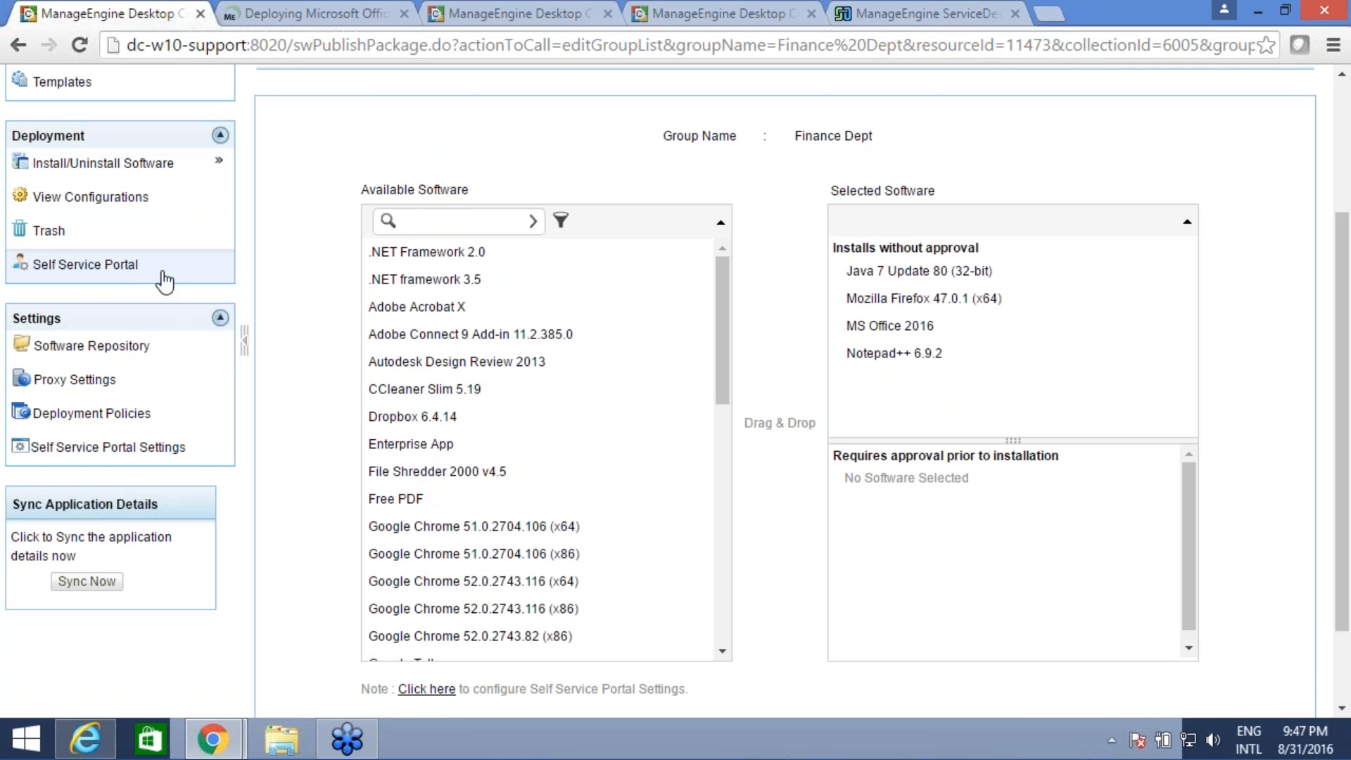
pyautogui.click(166, 272)
pyautogui.click(394, 430)
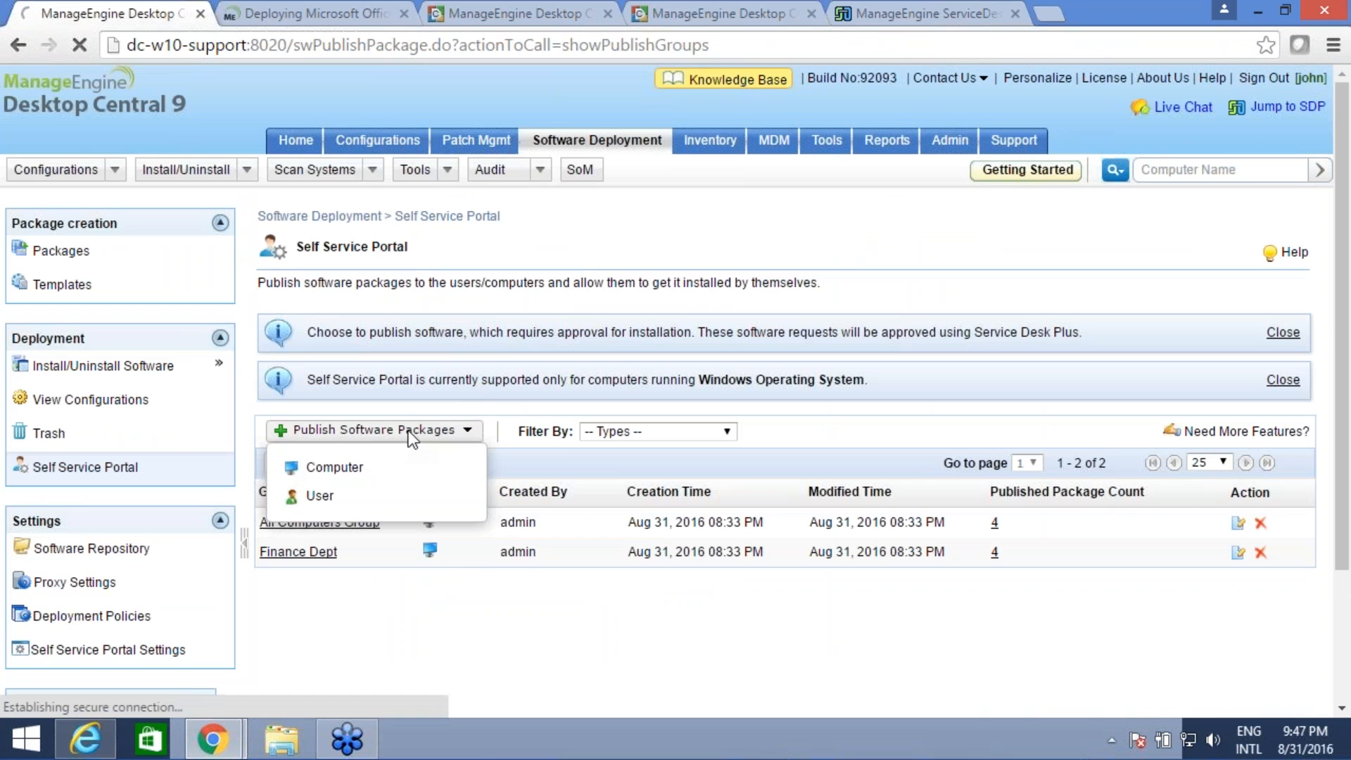
pyautogui.click(379, 474)
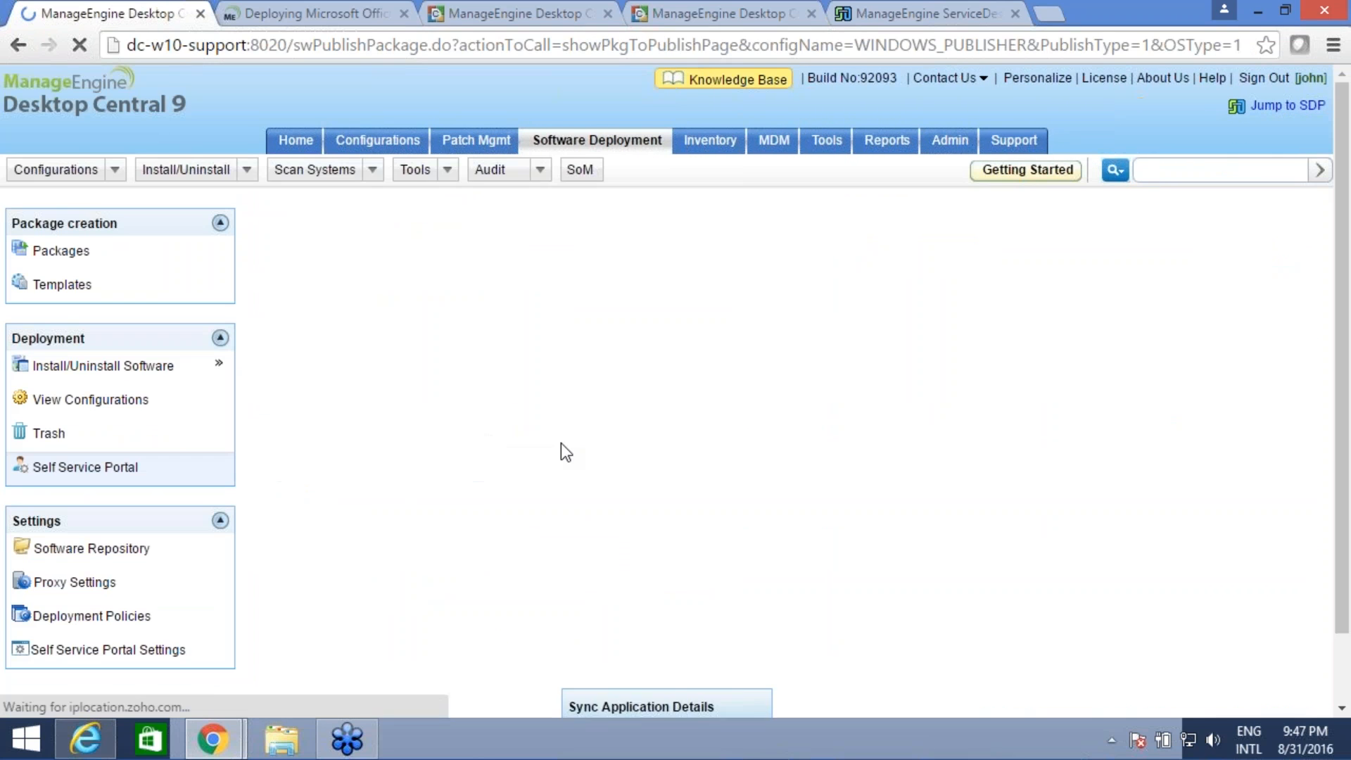
pyautogui.scroll(-3, 1119, 373)
pyautogui.click(1056, 246)
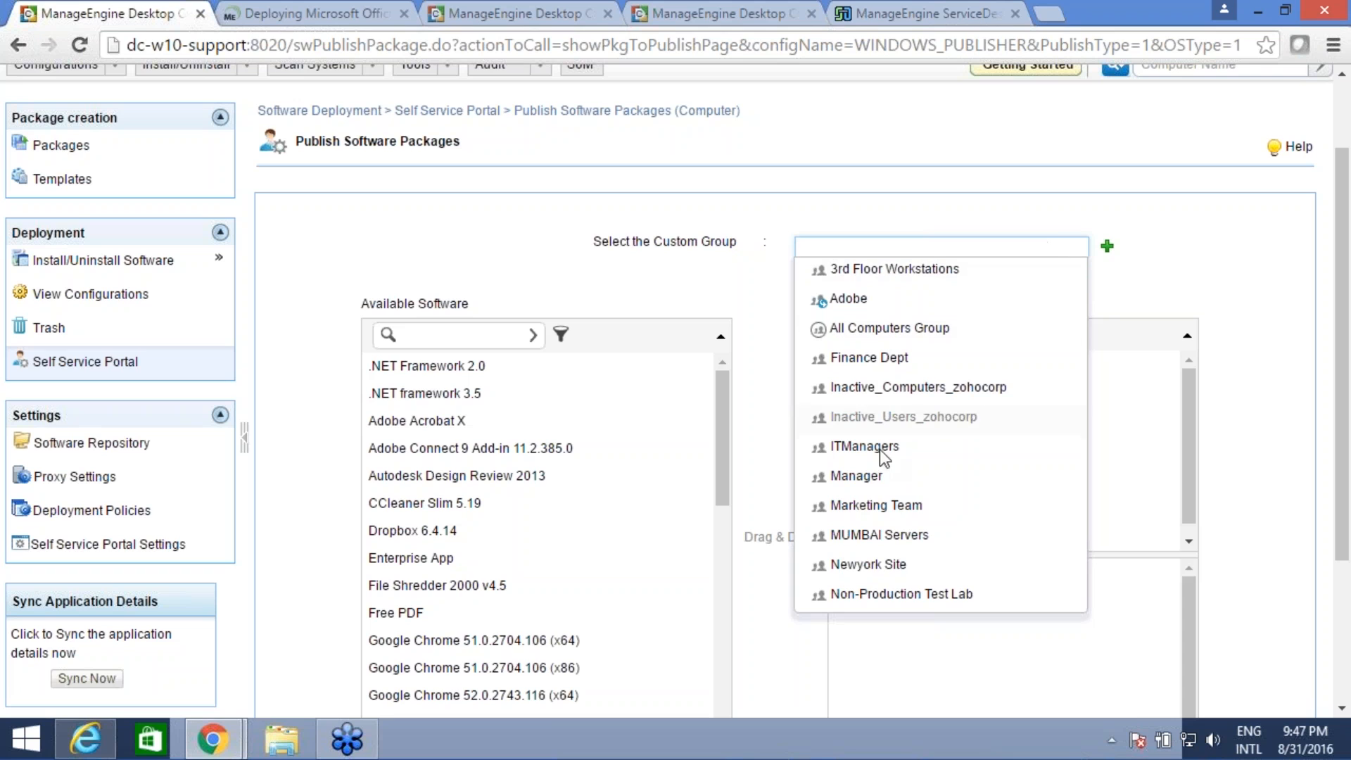
pyautogui.click(921, 504)
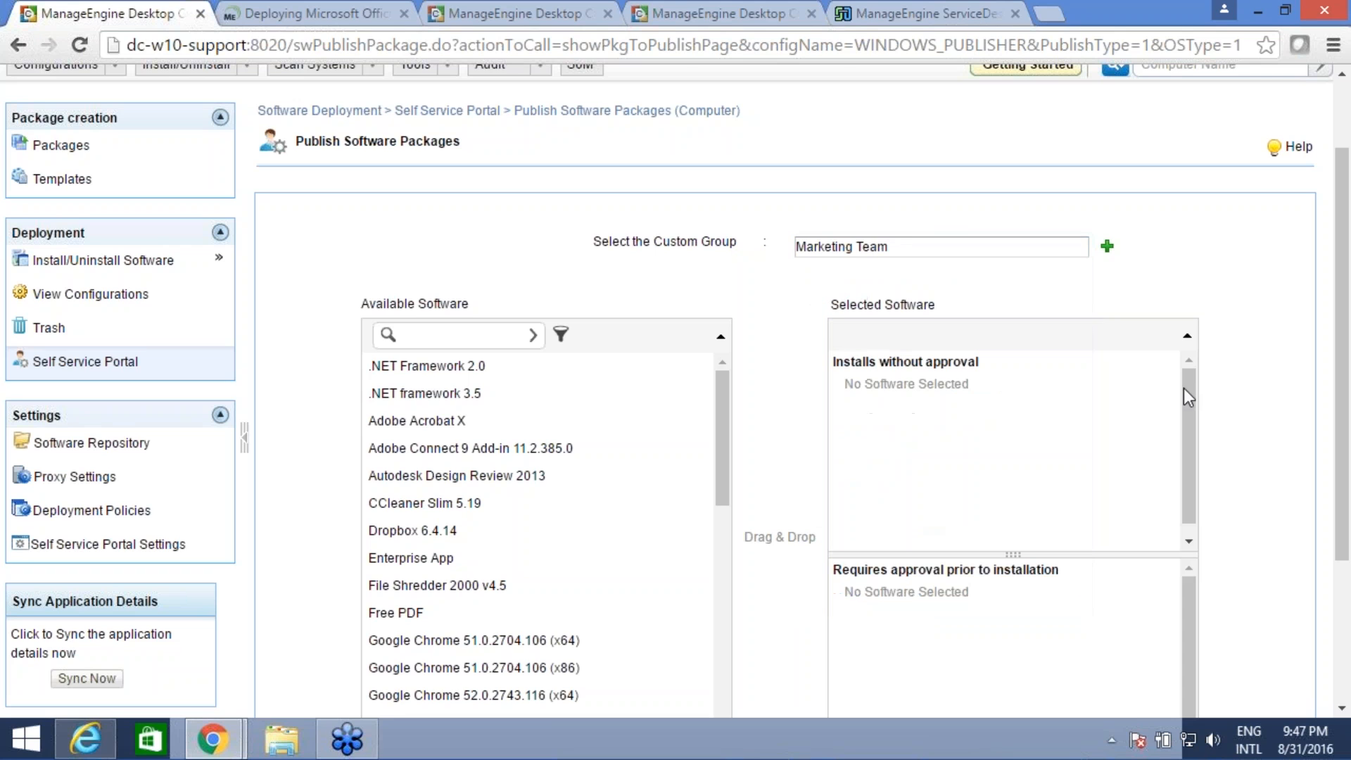
# Step: Add MS Office 2016 to the software that requires approval prior to installation for the Marketing Team
pyautogui.scroll(-3, 1230, 343)
pyautogui.scroll(-5, 507, 340)
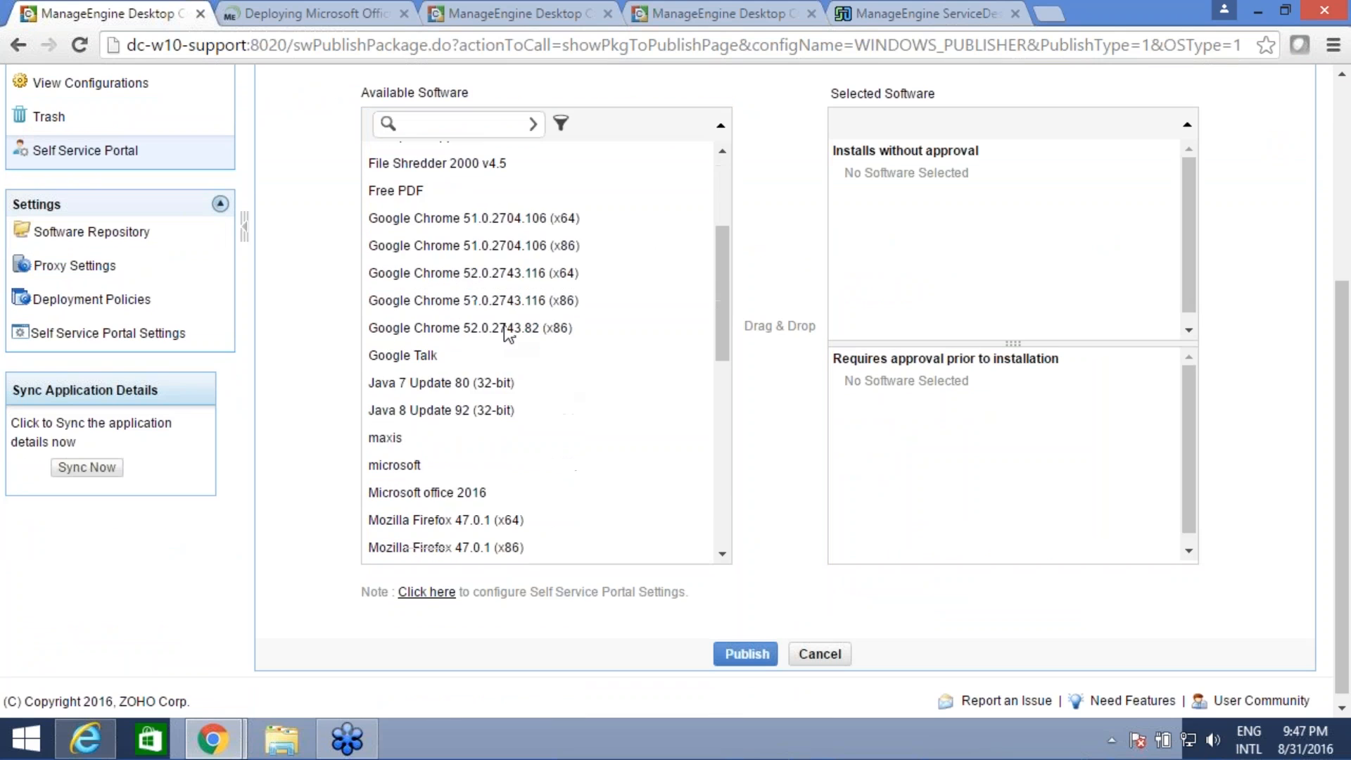
pyautogui.moveTo(446, 497); pyautogui.dragTo(953, 431)
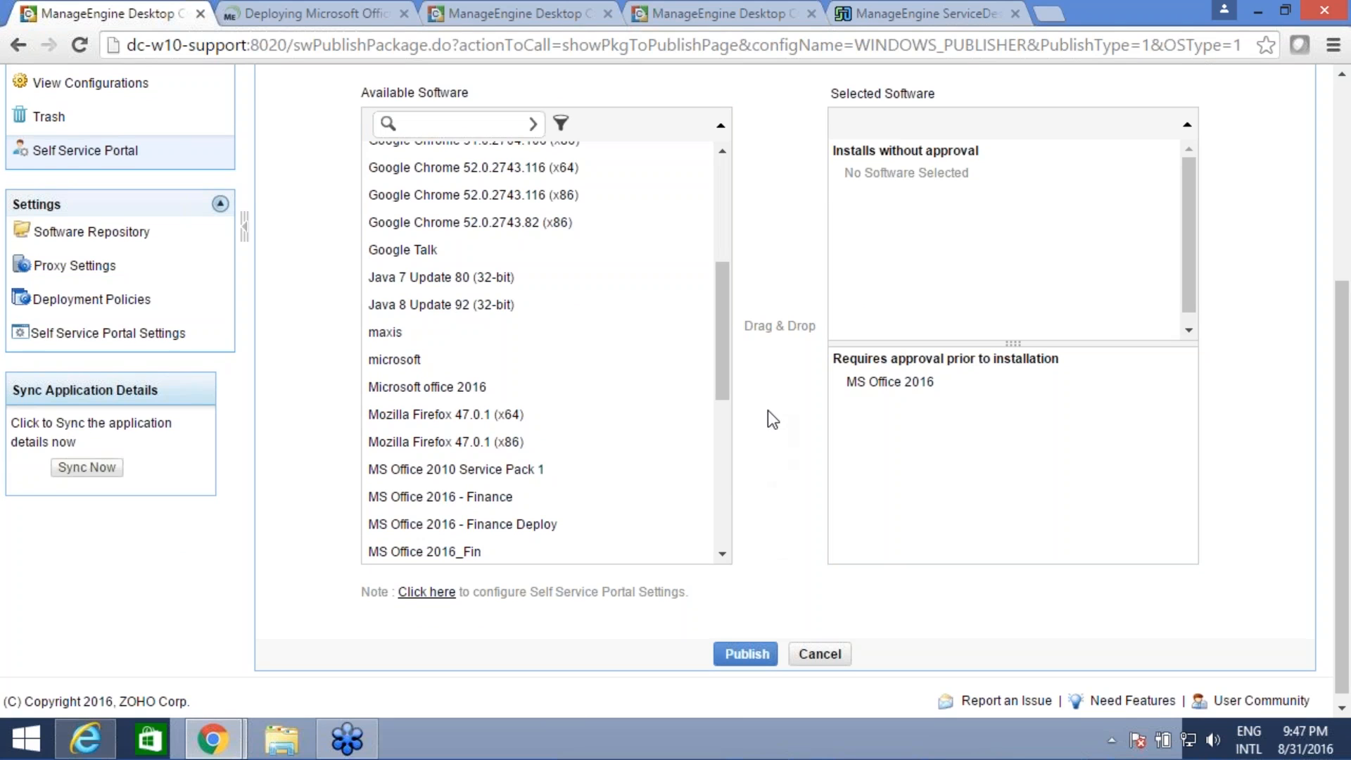
pyautogui.hotkey('alt', 'Tab')
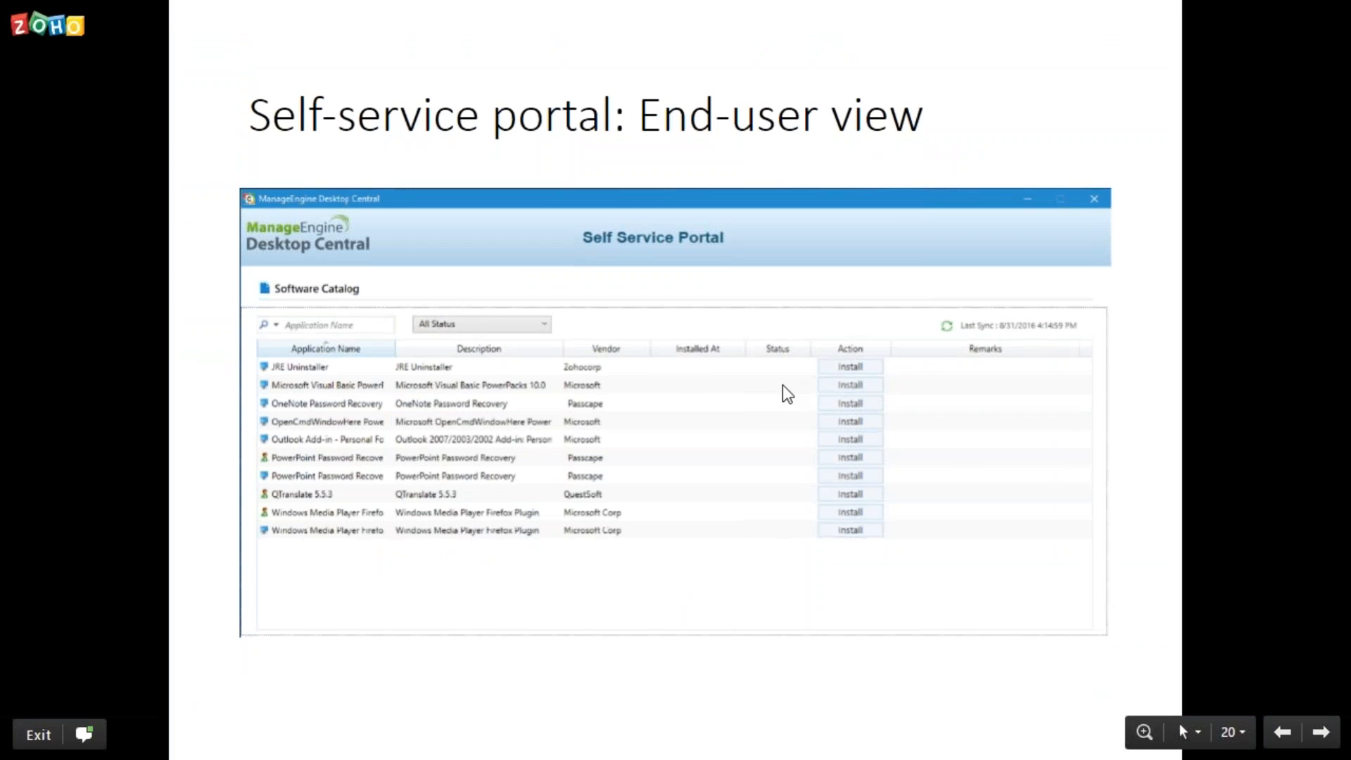
pyautogui.press('Right')
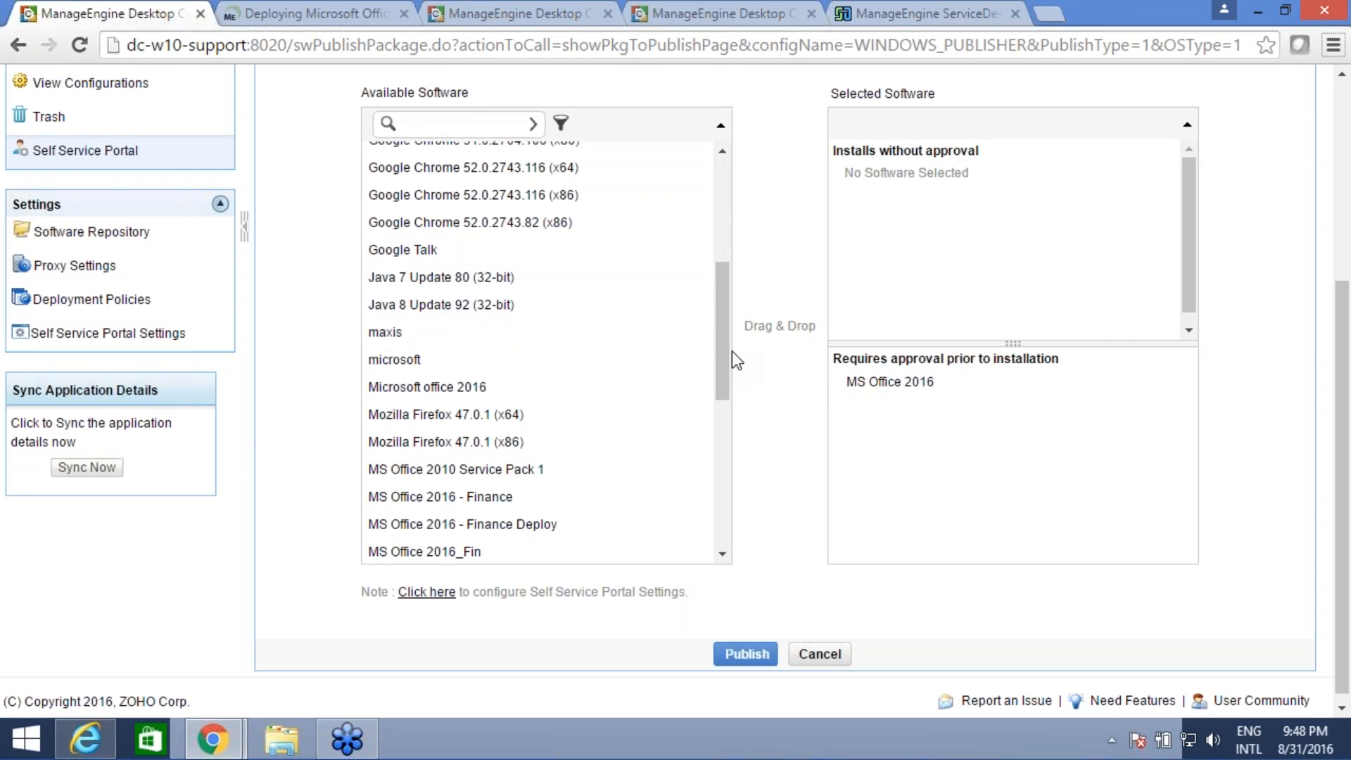
# Step: Switch to ServiceDesk Plus and log in with the technician's username and password
pyautogui.scroll(5, 778, 293)
pyautogui.click(908, 14)
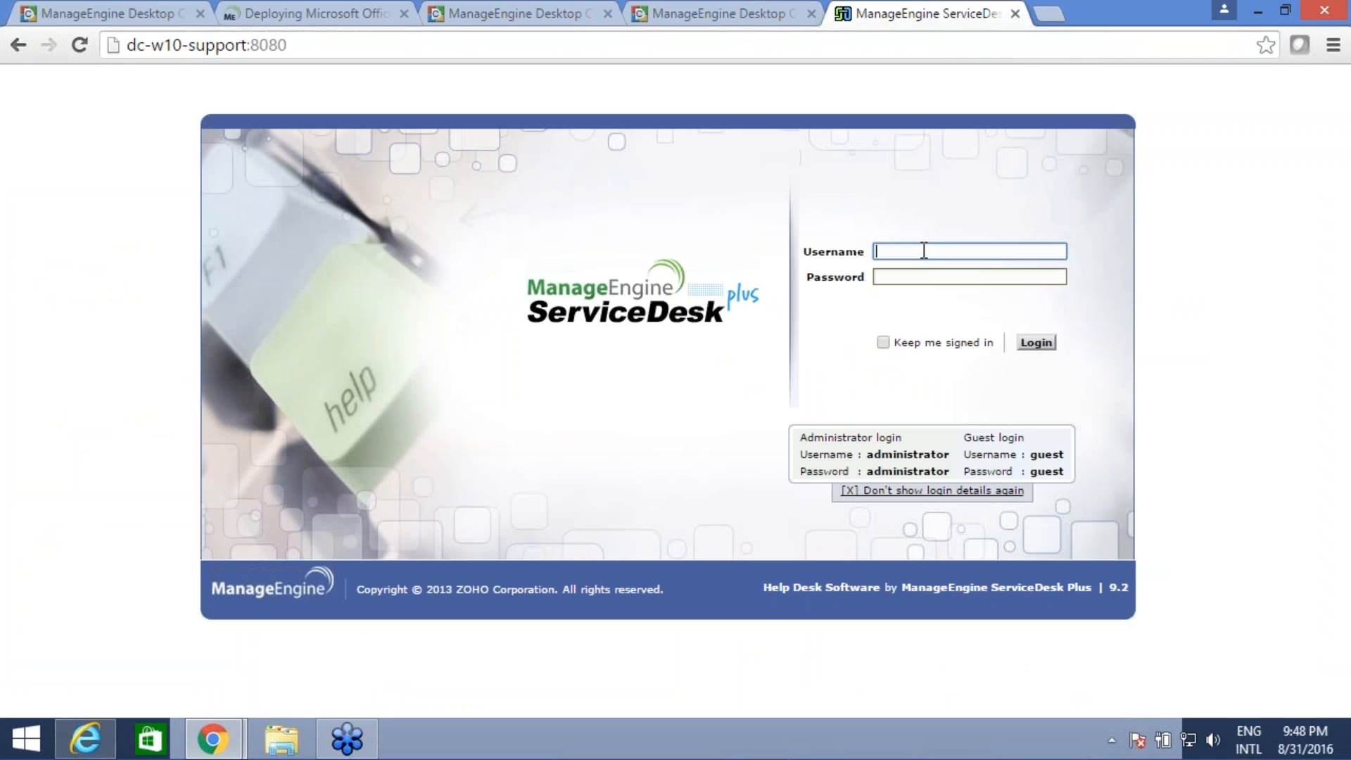
pyautogui.write('john')
pyautogui.moveTo(919, 265); pyautogui.dragTo(853, 253)
pyautogui.write('peter')
pyautogui.click(920, 278)
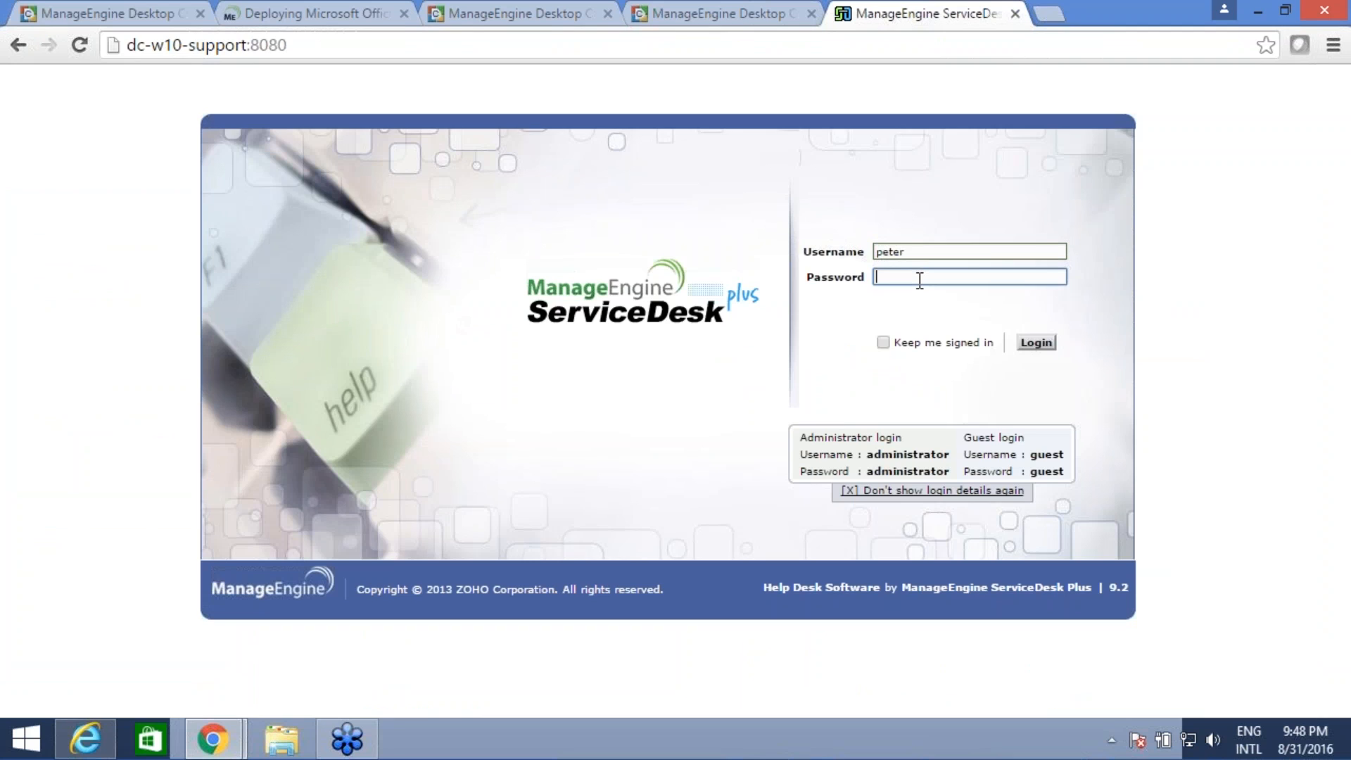
pyautogui.write('•••••••••••••')
pyautogui.click(1040, 344)
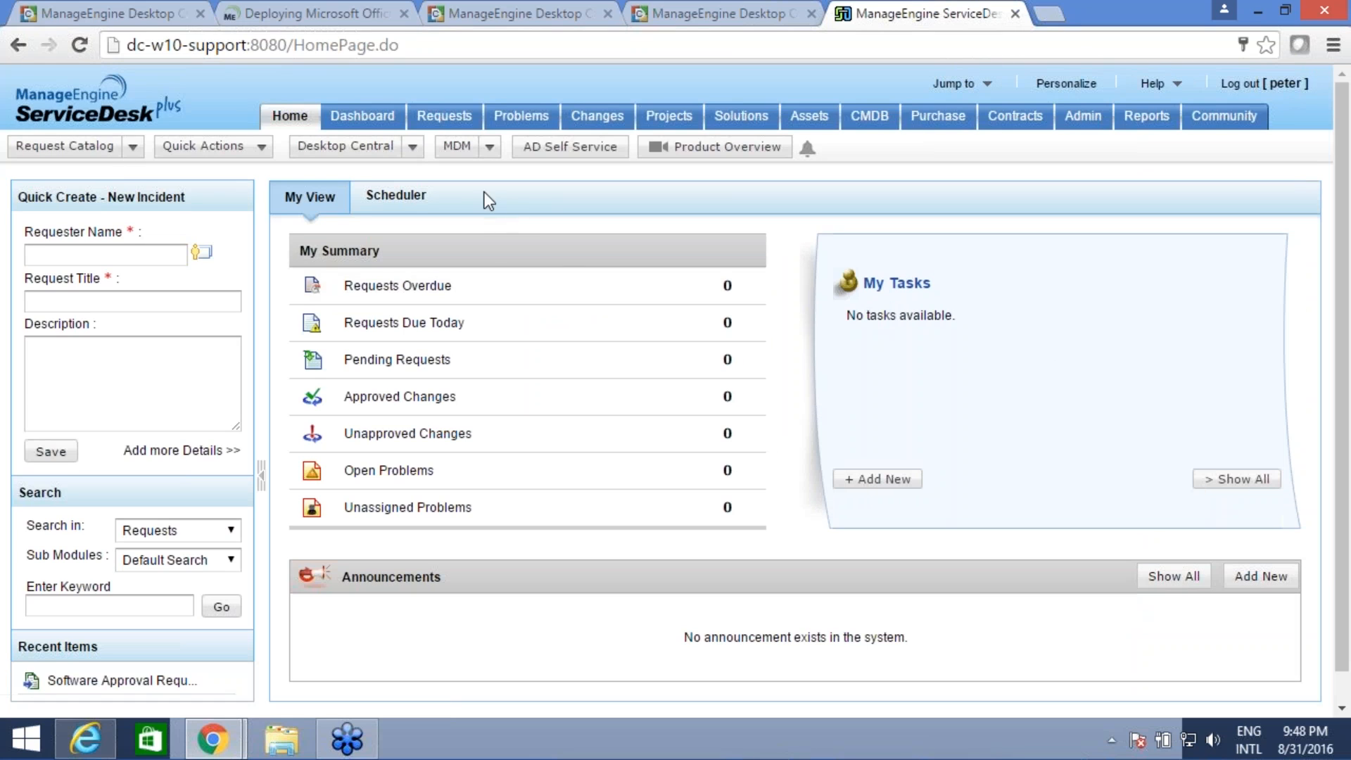
# Step: Open the Wireshark software approval request, ID 101, from the list of open requests
pyautogui.click(448, 120)
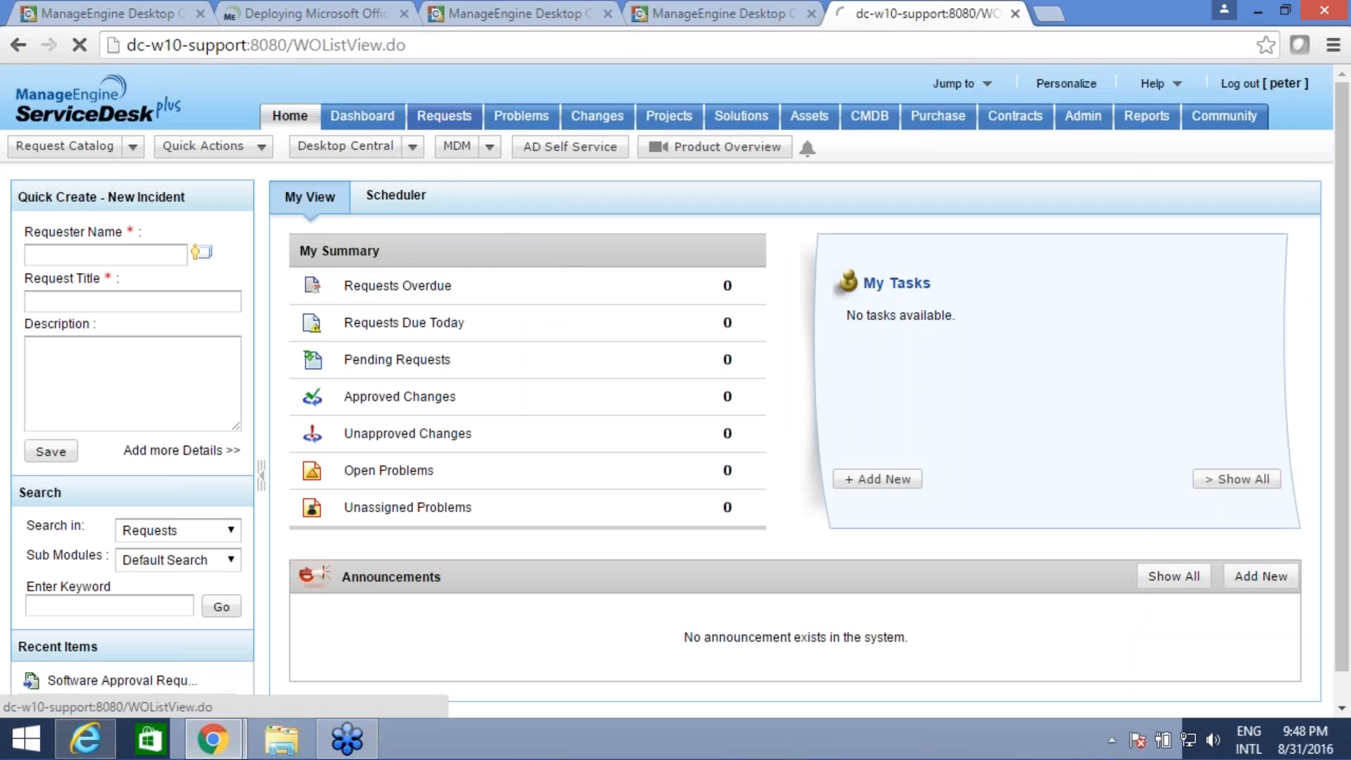
pyautogui.scroll(-1, 750, 369)
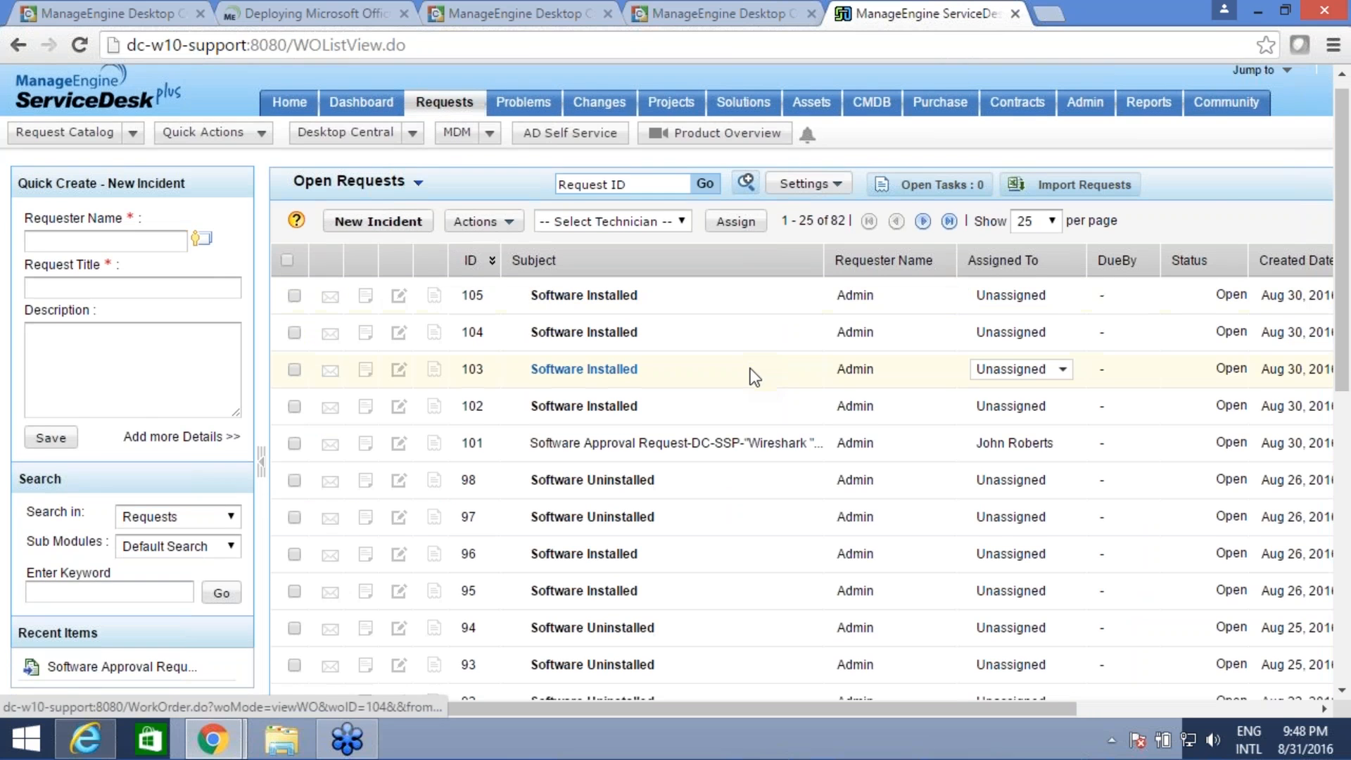
pyautogui.scroll(-1, 750, 369)
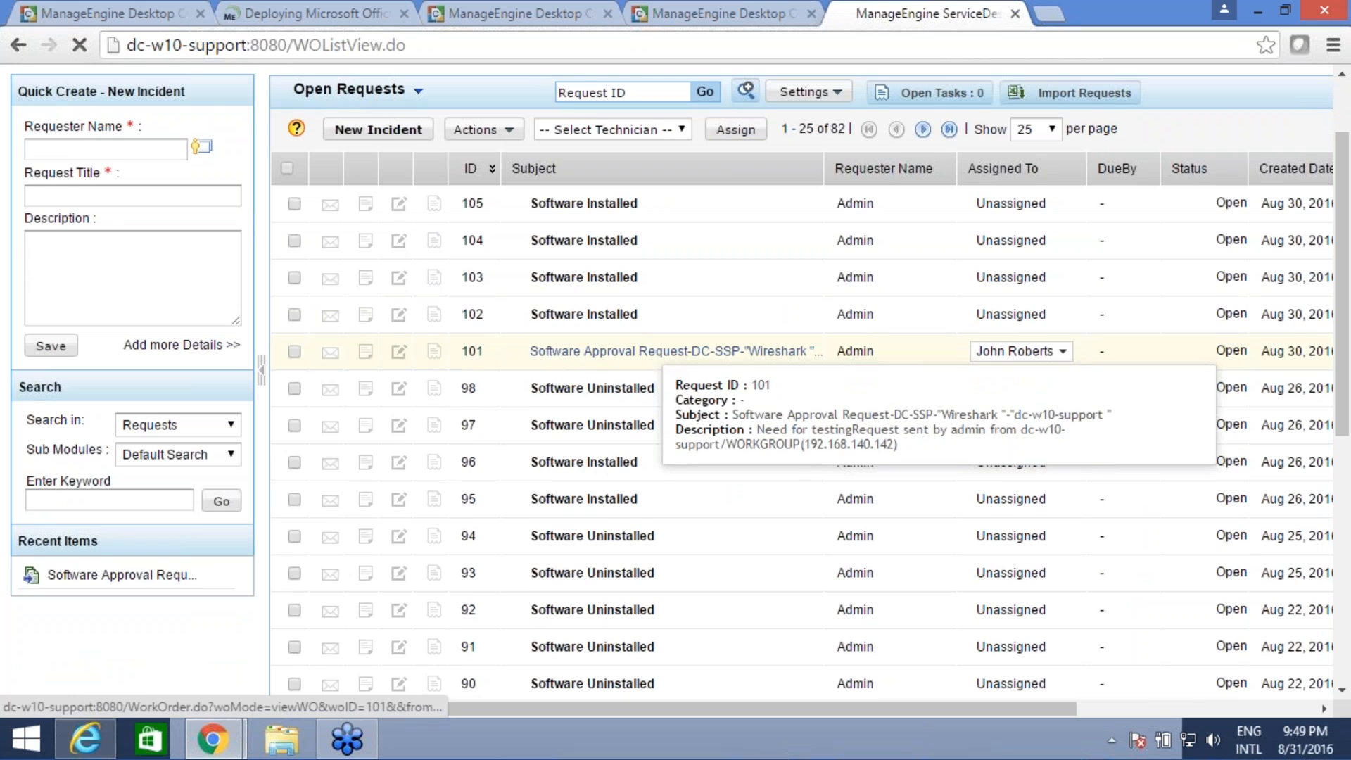
pyautogui.click(669, 351)
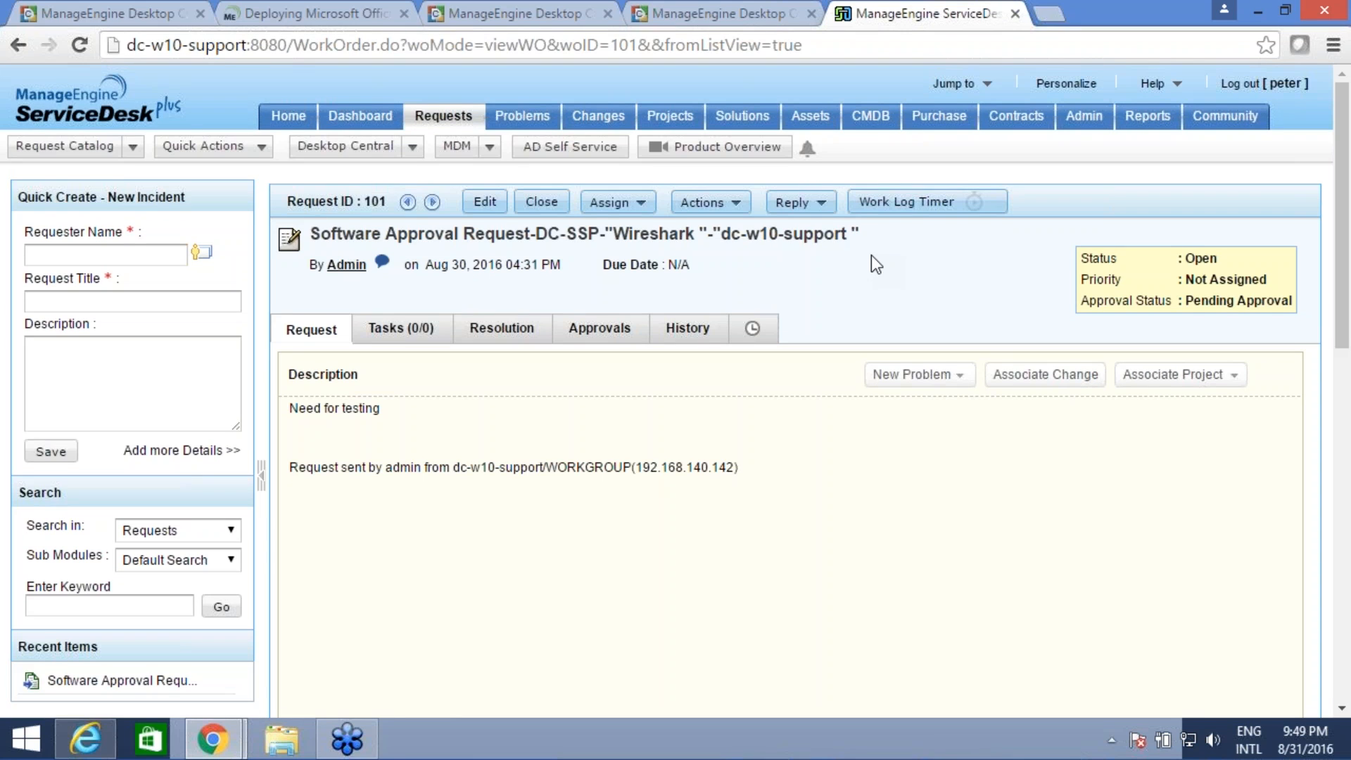
# Step: View the Submit for Approval form of the Wireshark request and close it without sending
pyautogui.click(735, 204)
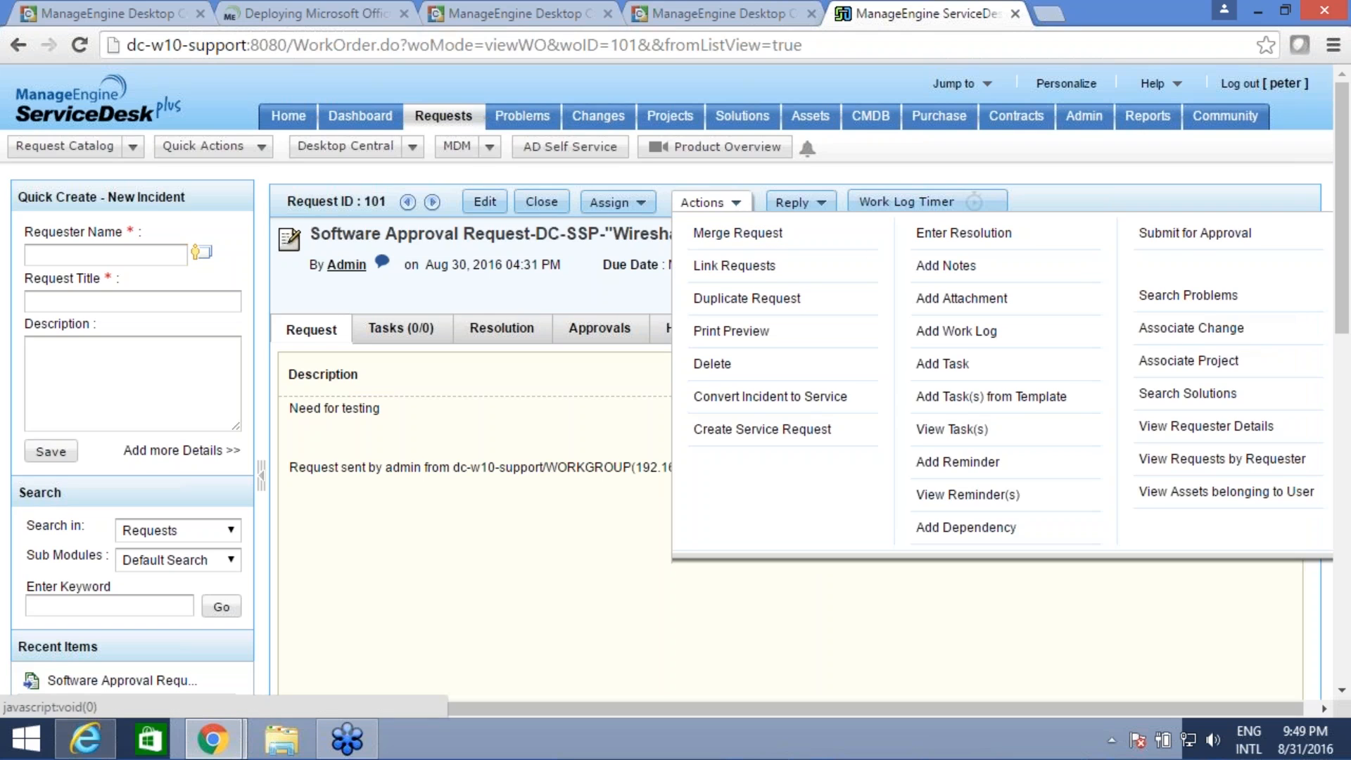
pyautogui.click(1187, 239)
pyautogui.click(182, 281)
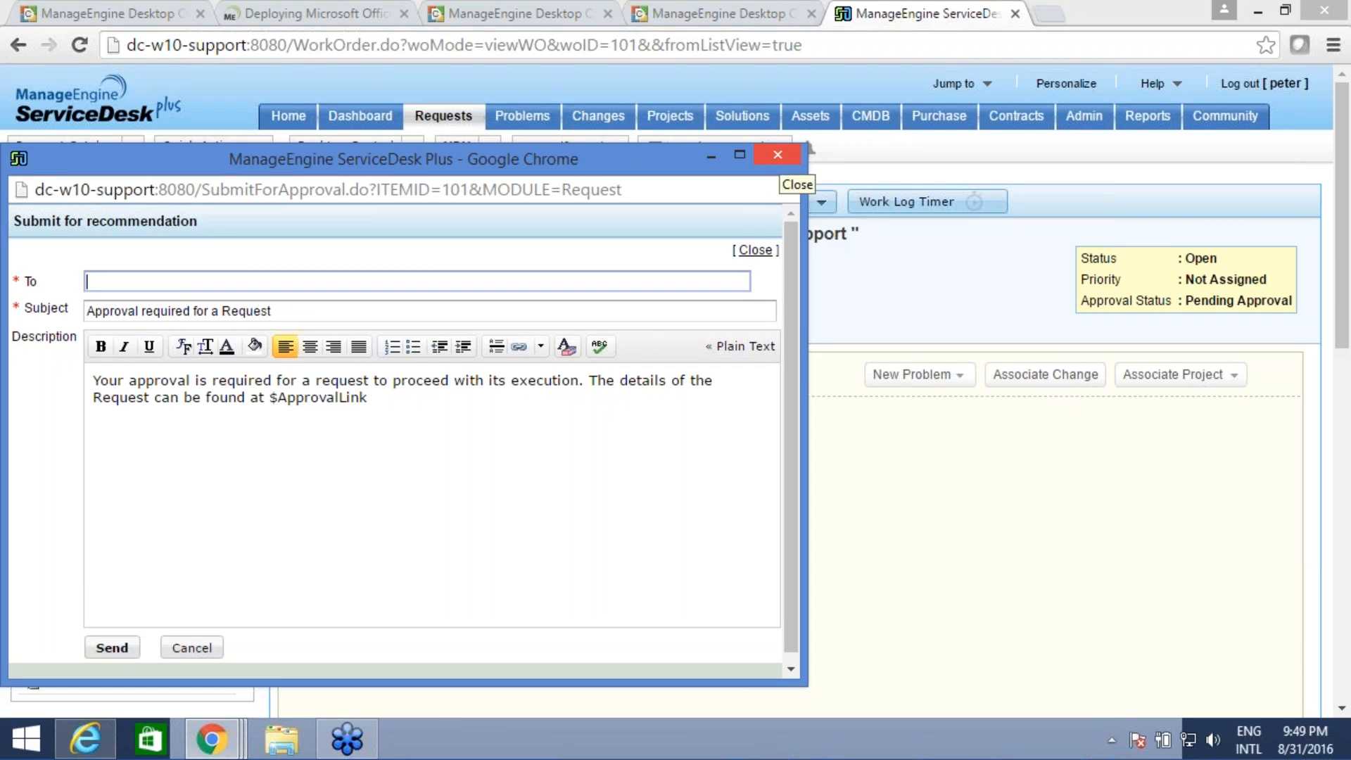
pyautogui.click(777, 154)
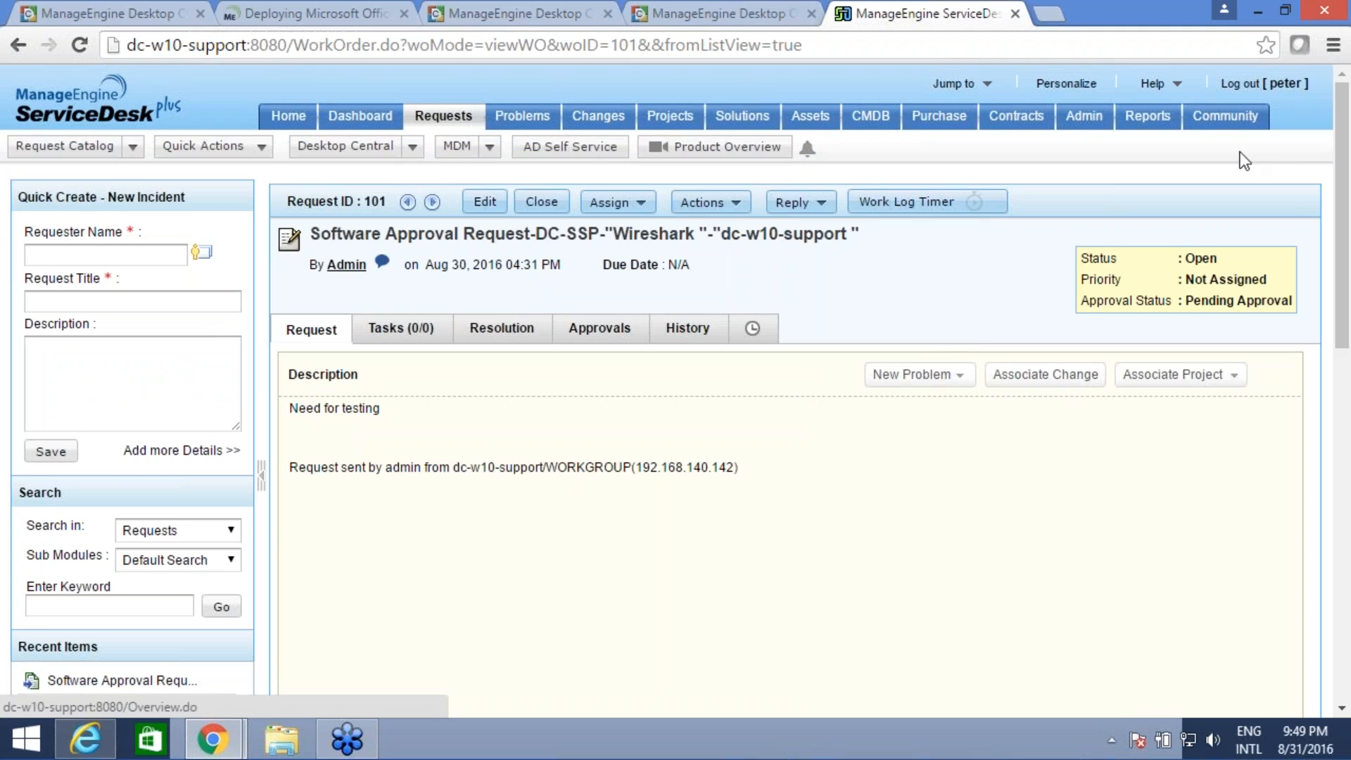
# Step: Log out of ServiceDesk Plus and log back in with the approver's username and password
pyautogui.click(1249, 86)
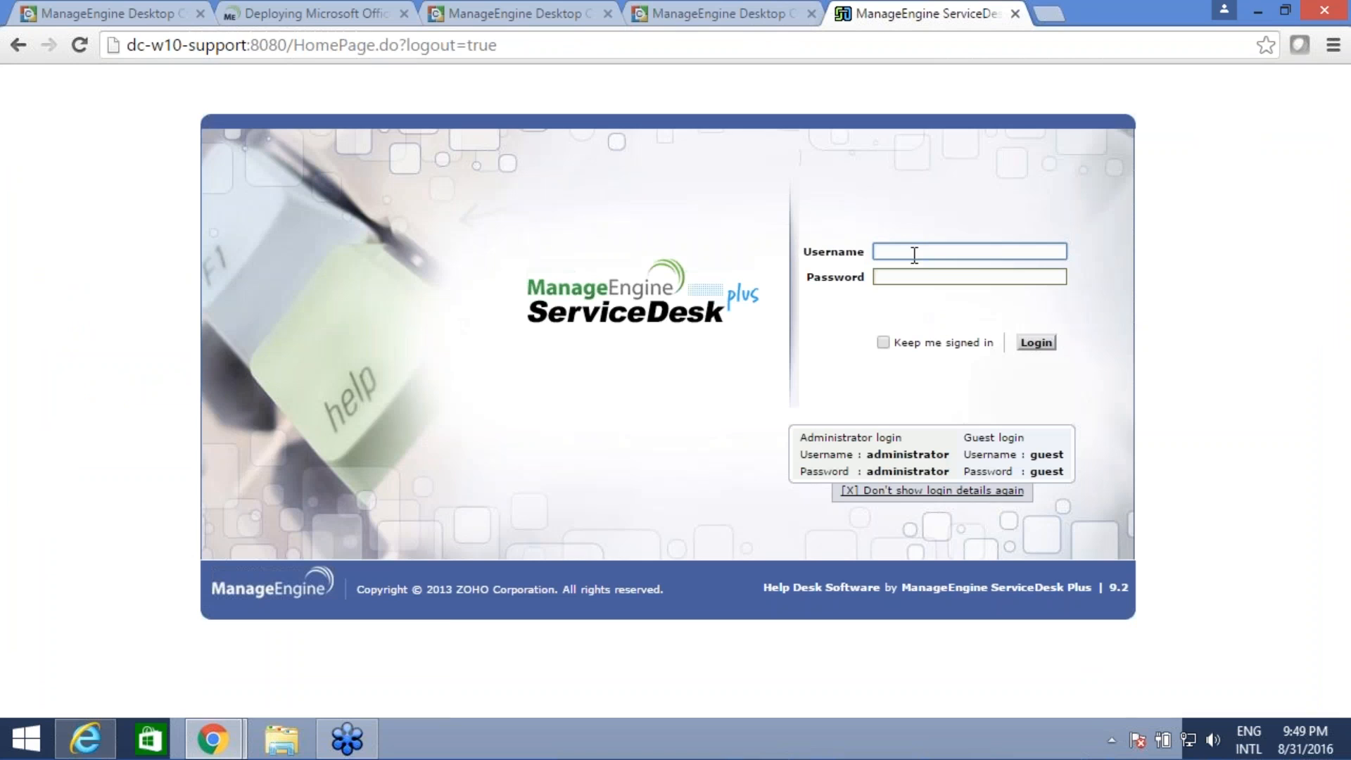
pyautogui.write('john')
pyautogui.press('Tab')
pyautogui.write('•••••••')
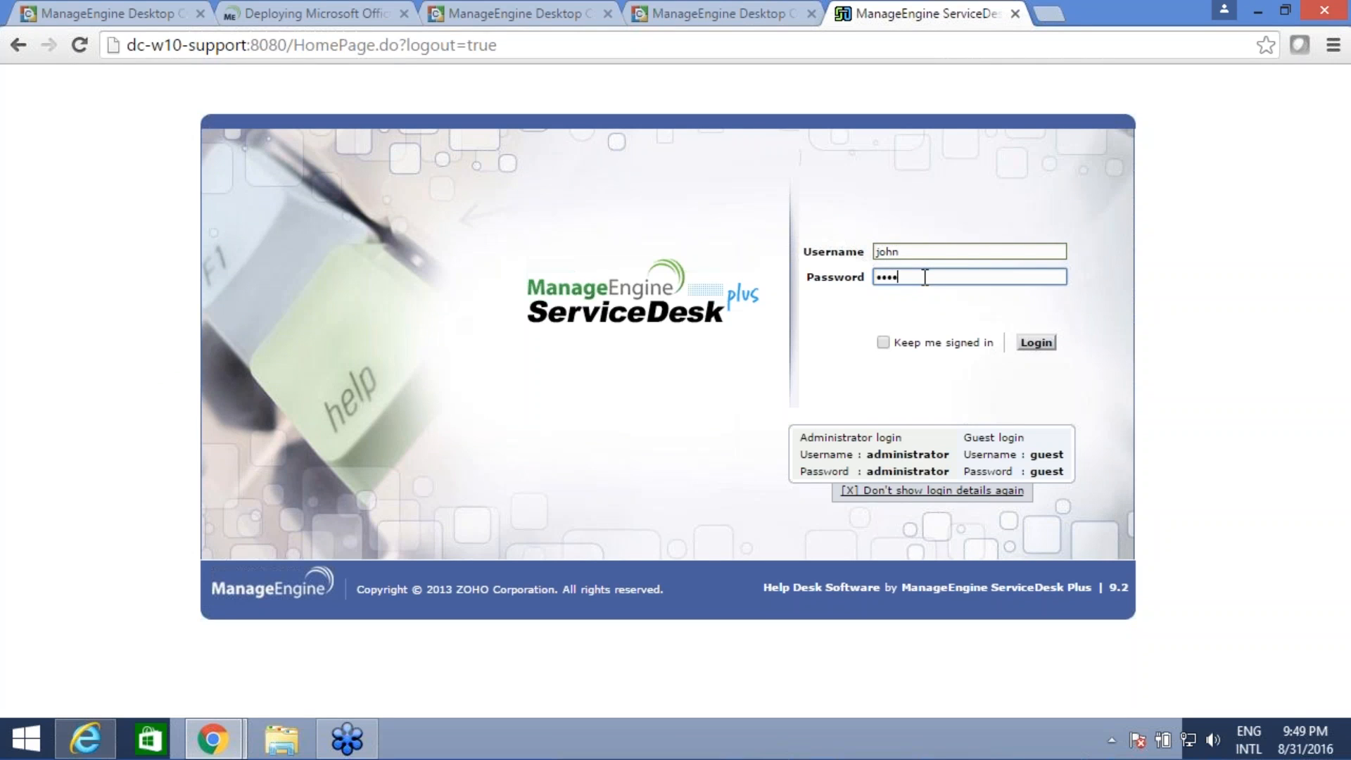
pyautogui.write('•••••••')
pyautogui.click(1040, 344)
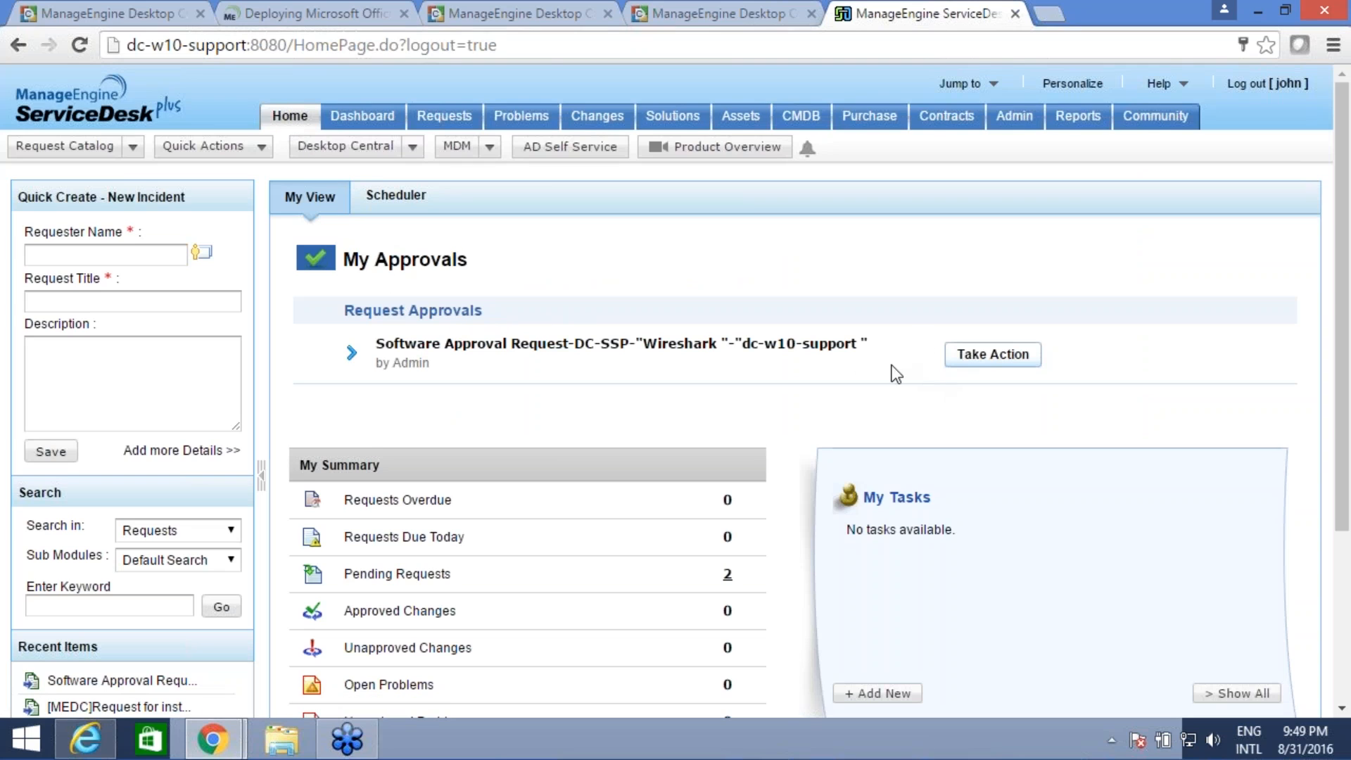
# Step: View the approval details of the pending Wireshark request and close them without approving or rejecting
pyautogui.click(991, 356)
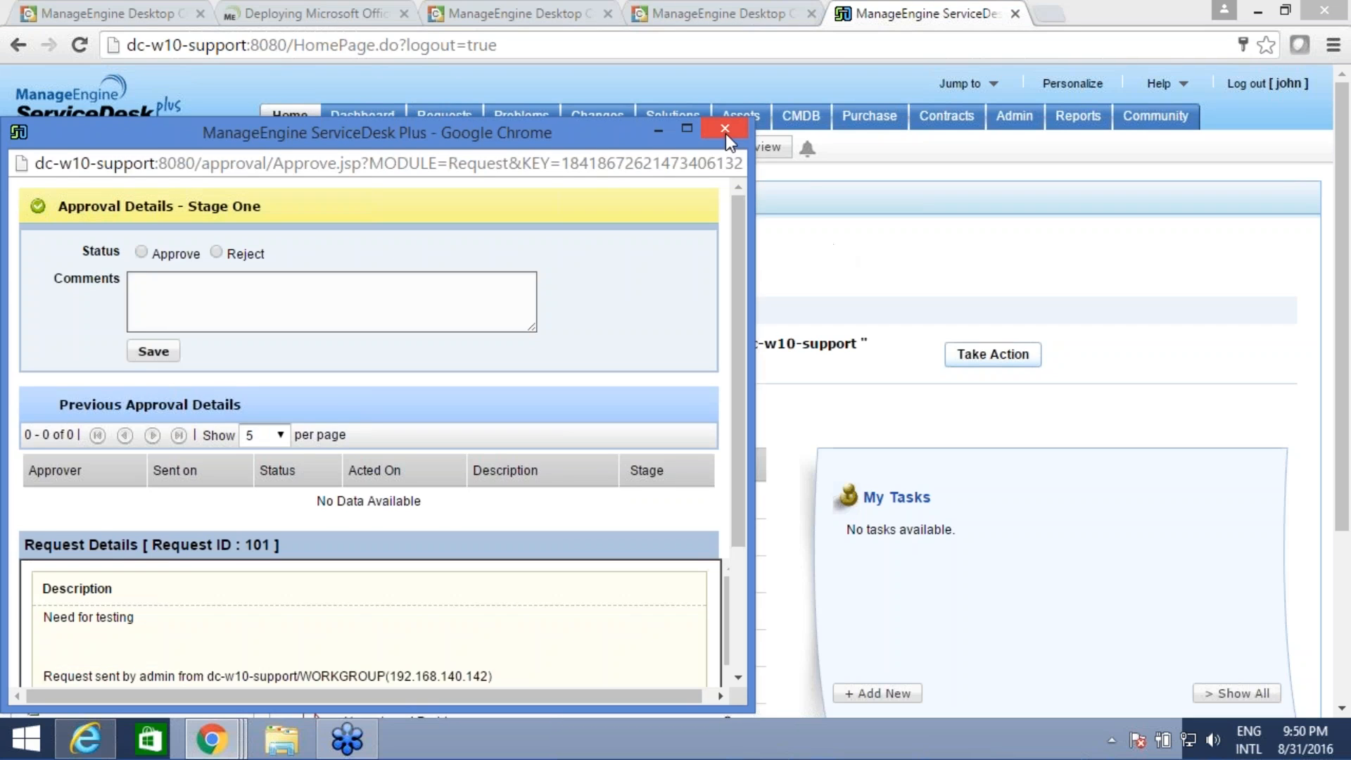
pyautogui.click(725, 133)
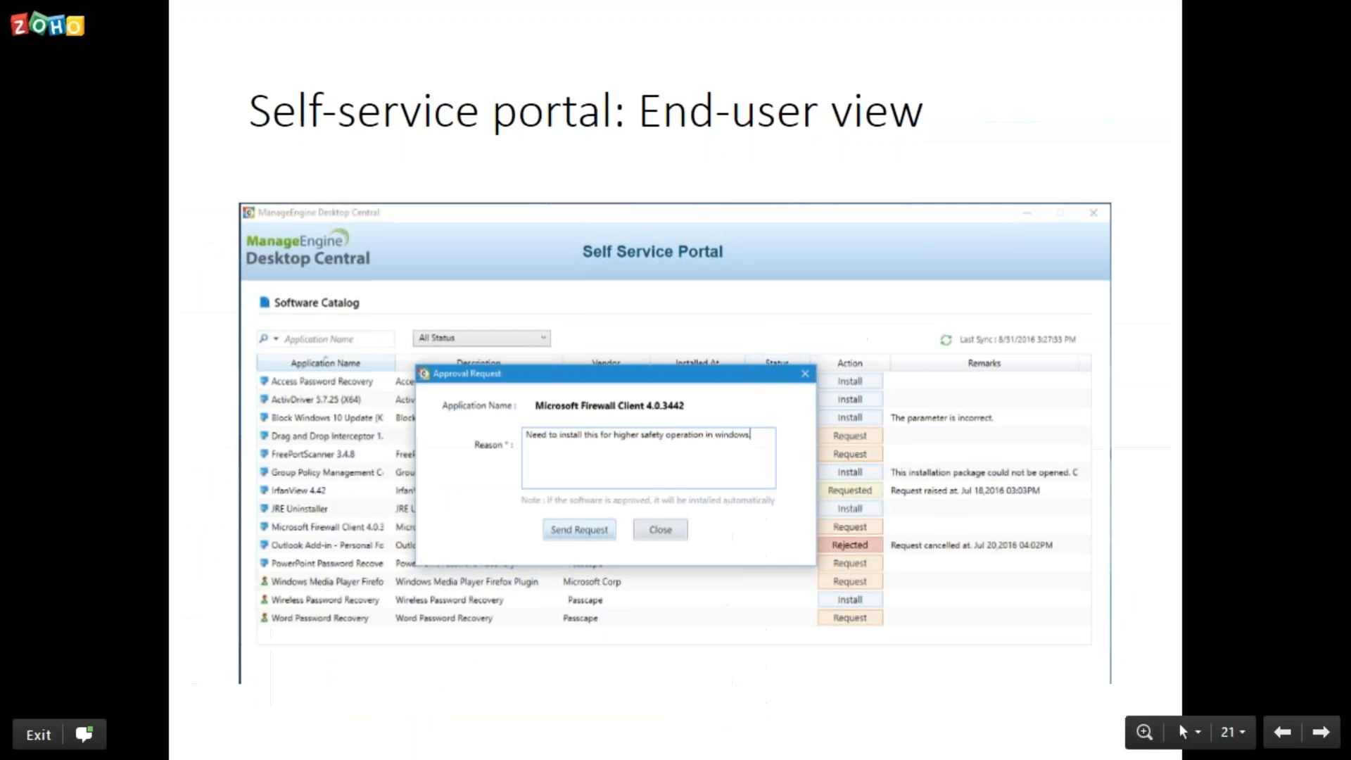
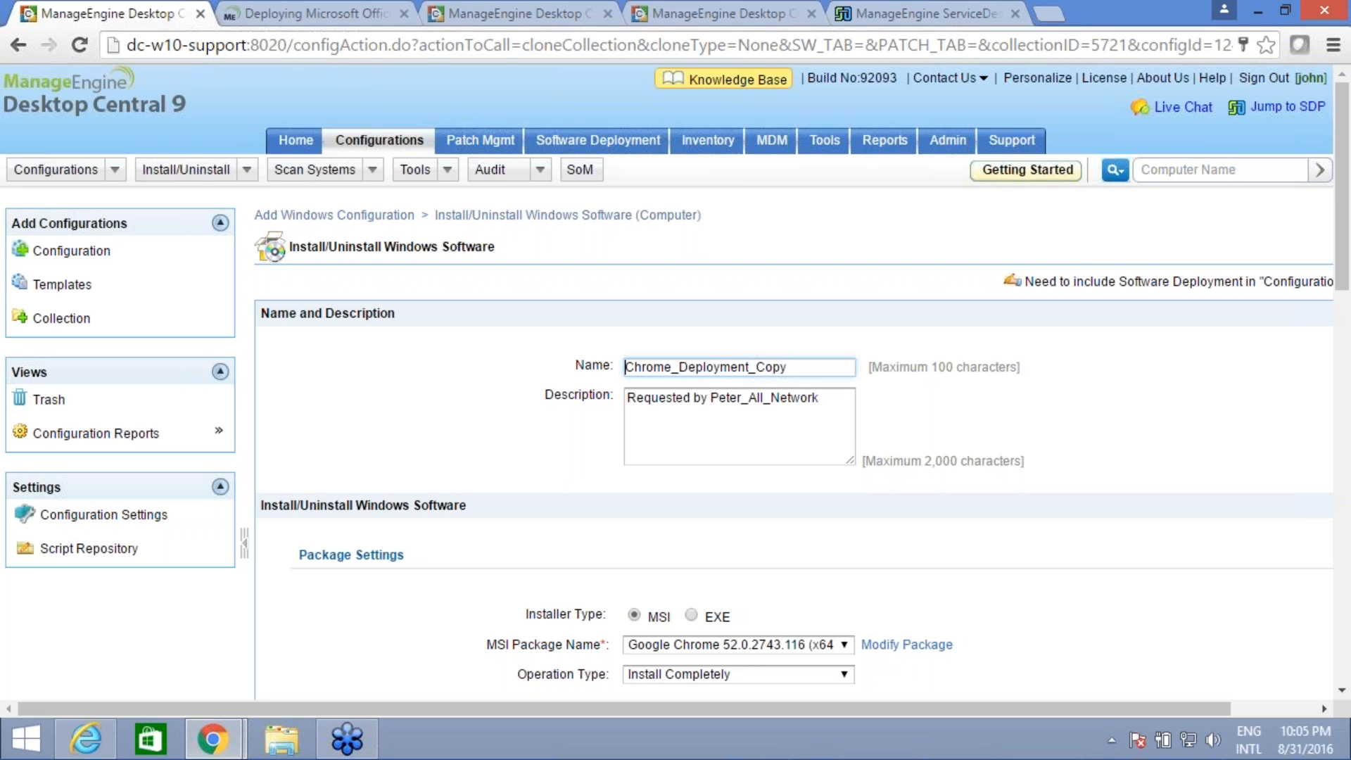
pyautogui.hotkey('alt', 'Tab')
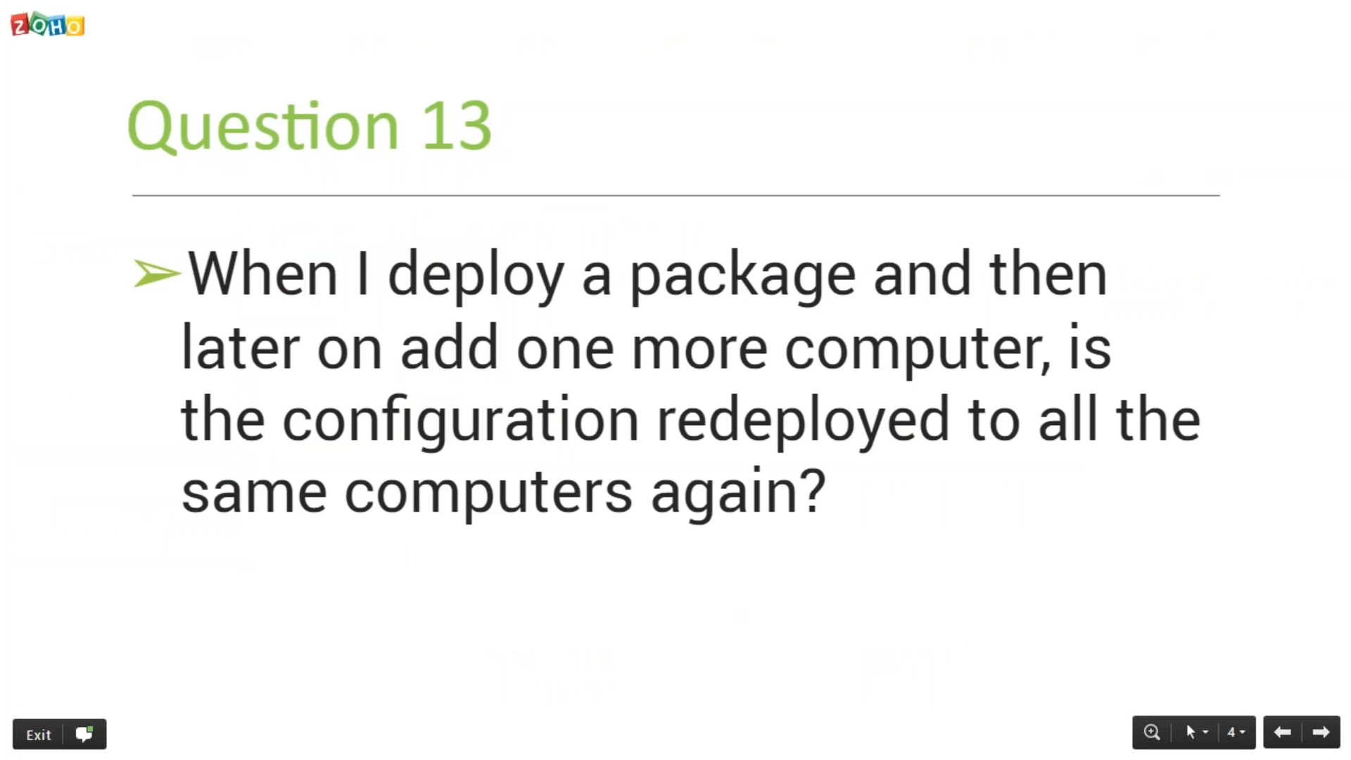
pyautogui.press('Right')
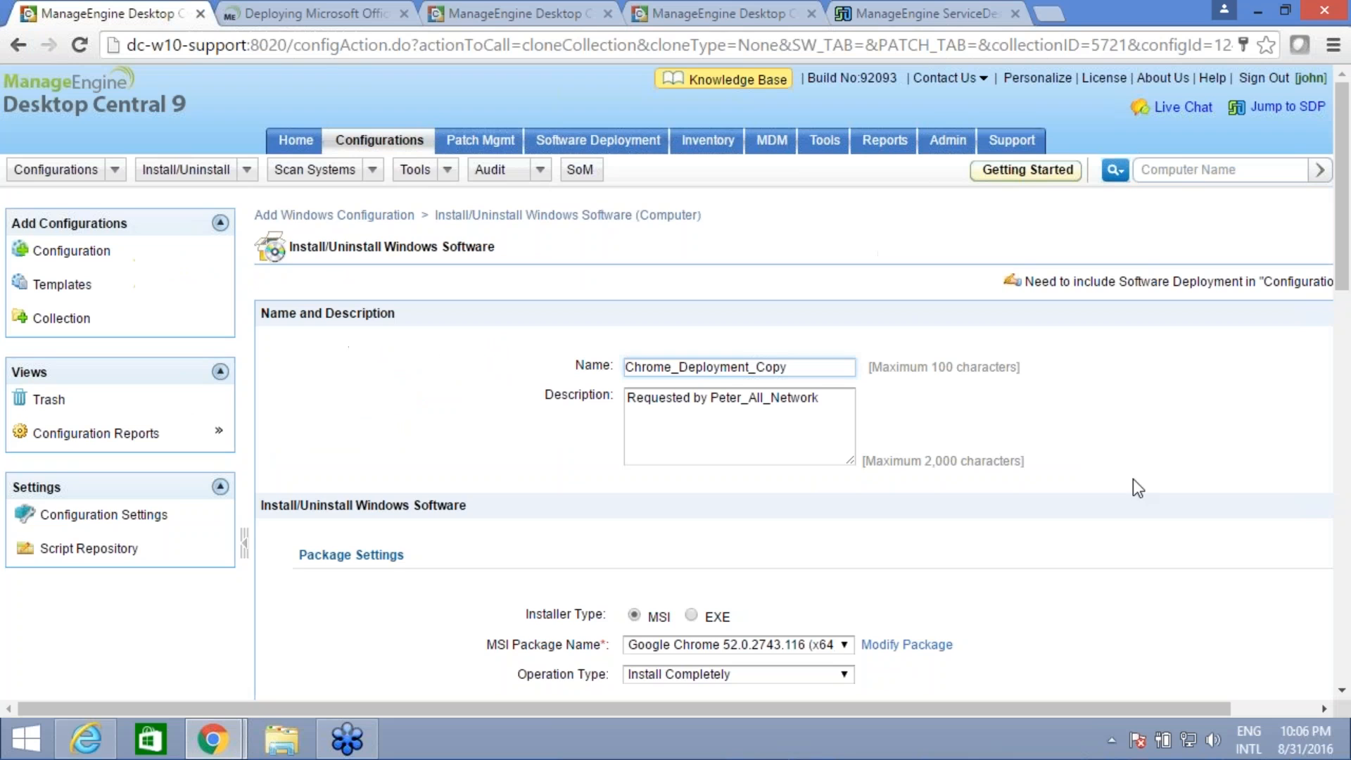
# Step: Start adding a Windows software package in Software Deployment with the package type MSIEXEC / EXE / ISS / Command
pyautogui.click(598, 141)
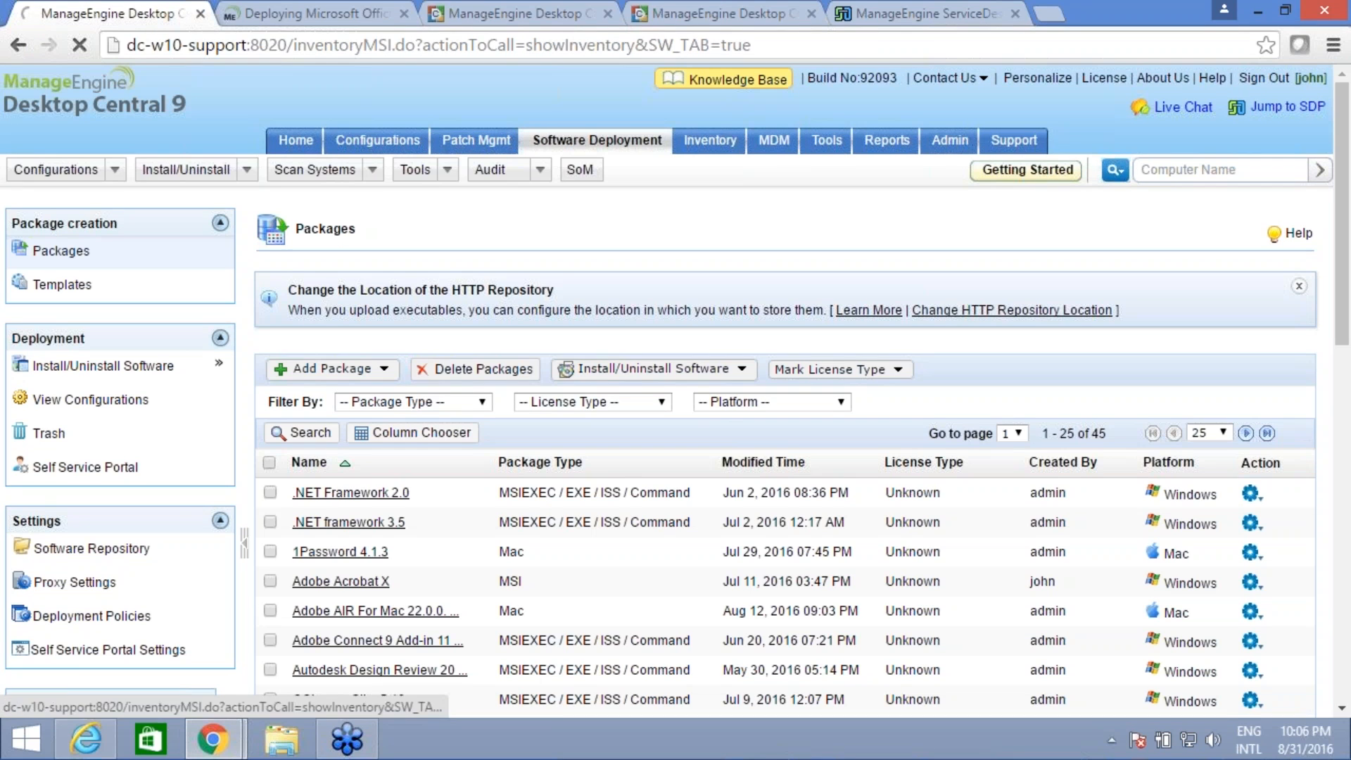
pyautogui.click(375, 368)
pyautogui.click(325, 406)
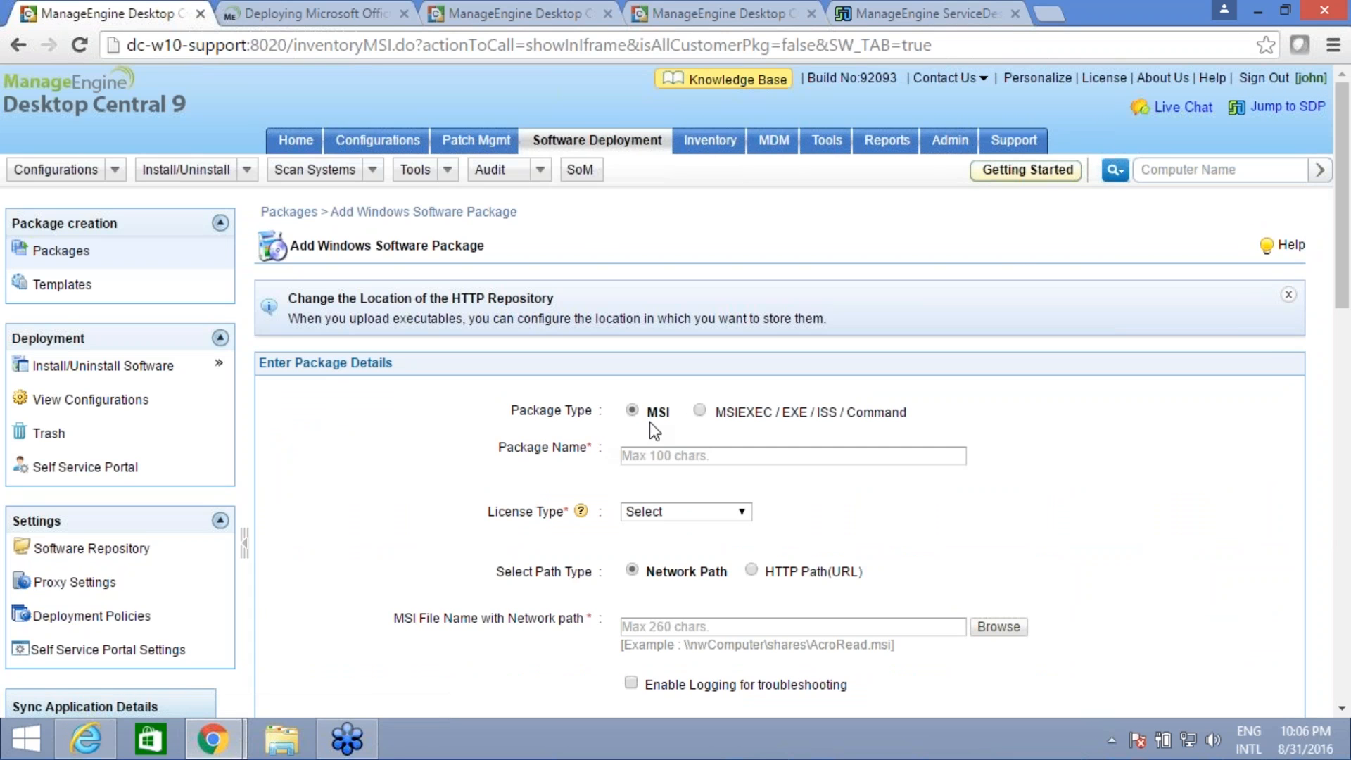
pyautogui.click(699, 411)
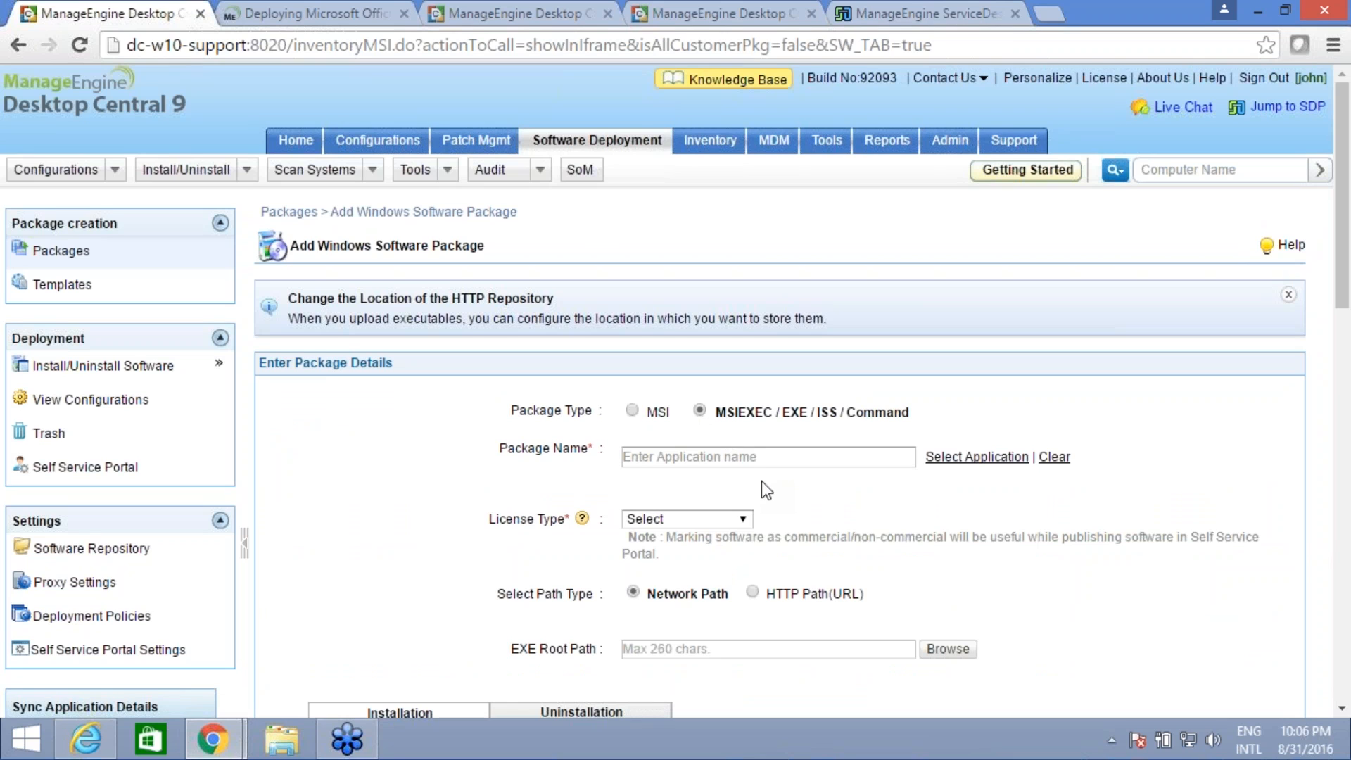
# Step: Enter SEP uninstall as the name of the new Windows package
pyautogui.scroll(-2, 761, 480)
pyautogui.click(708, 347)
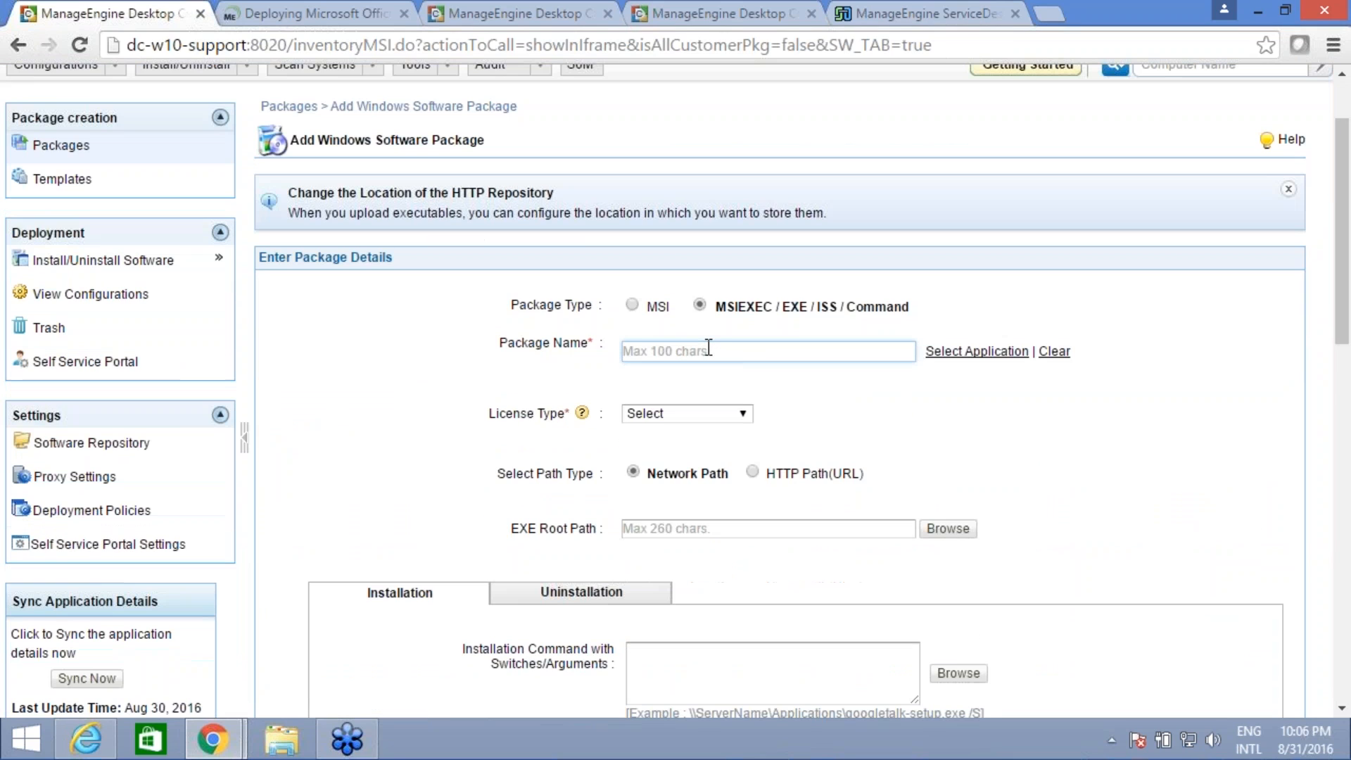
pyautogui.write('S')
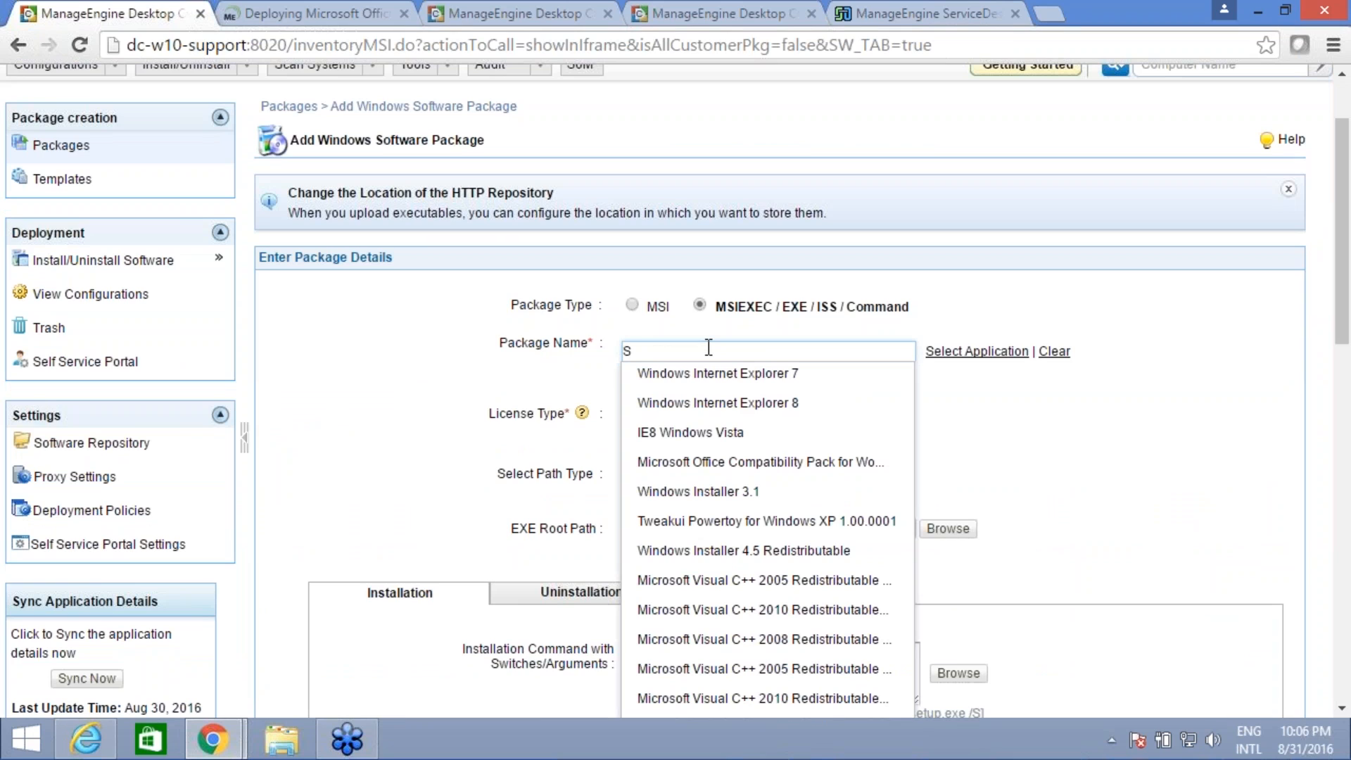
pyautogui.write('EP uninstall')
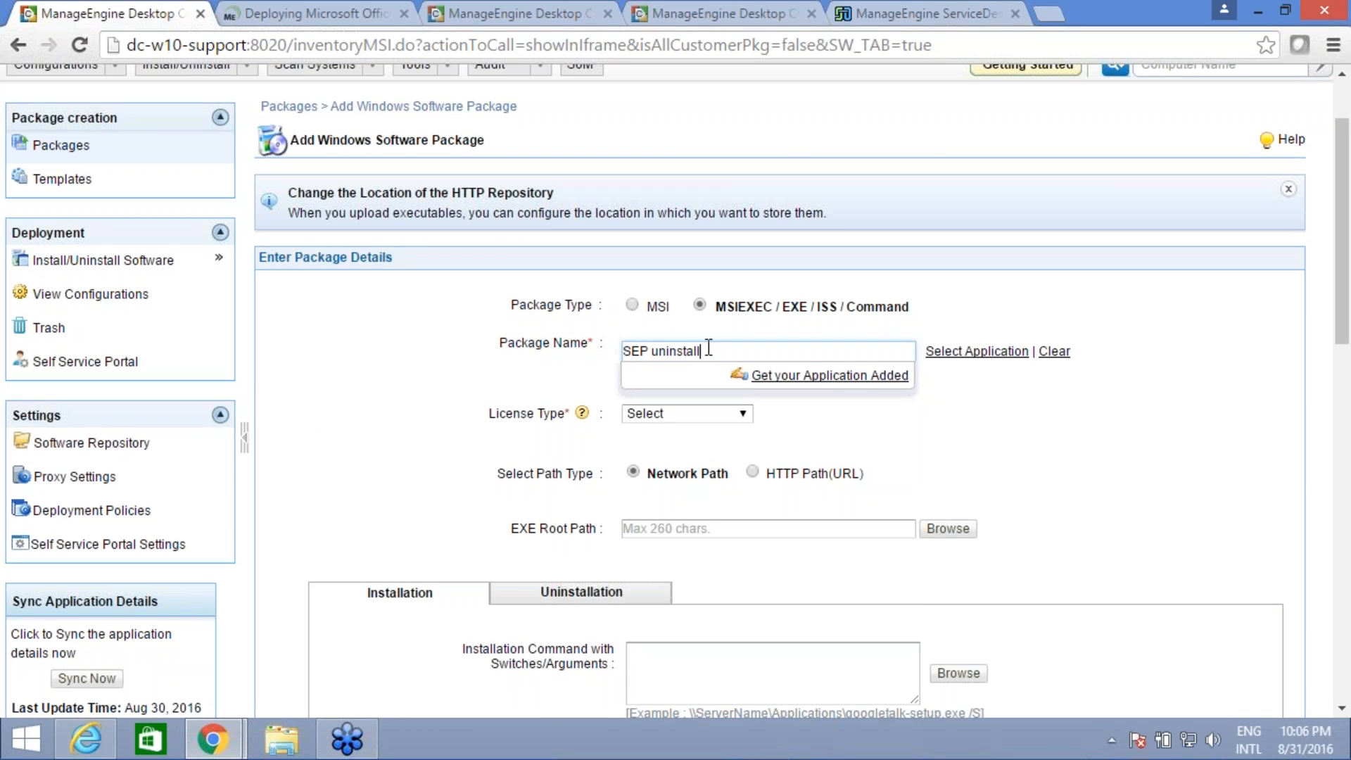
# Step: Open the uninstallation settings of the SEP uninstall package
pyautogui.scroll(-3, 774, 387)
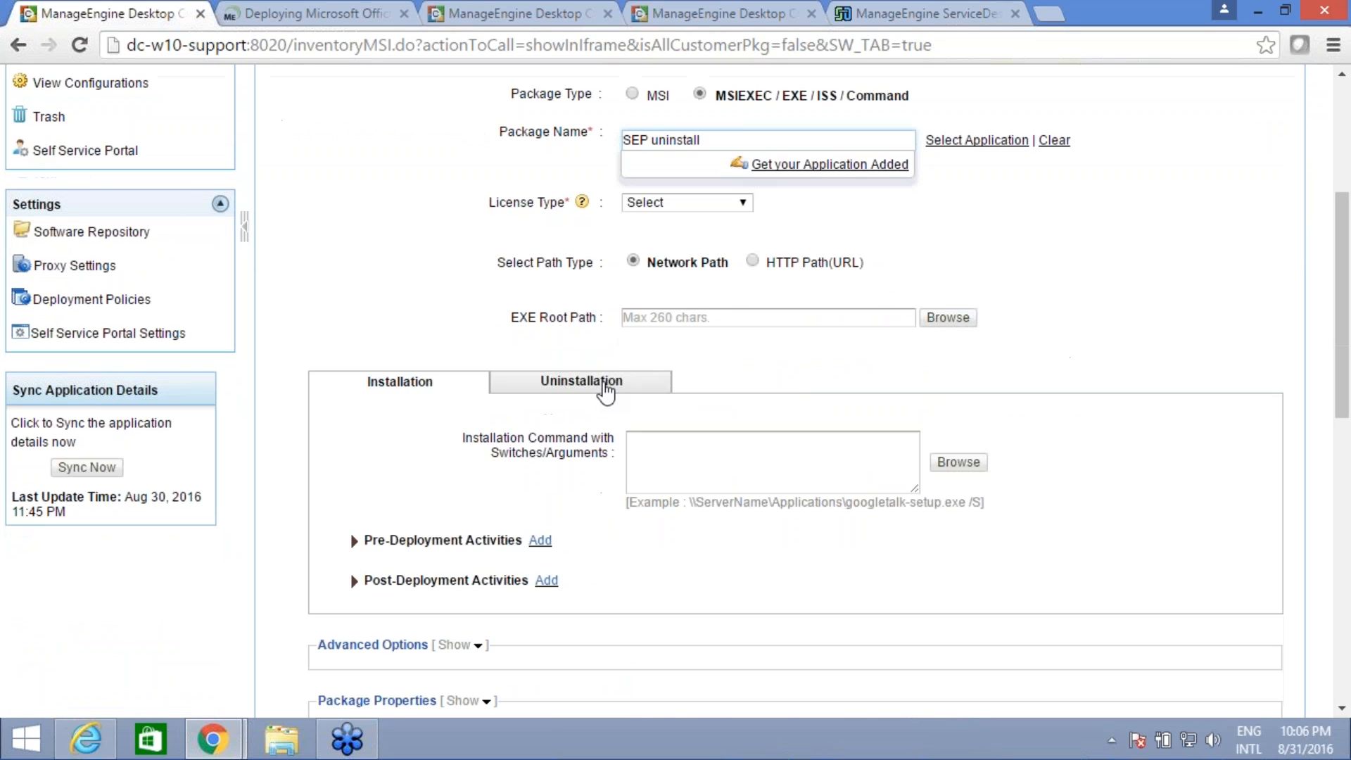
pyautogui.click(604, 385)
pyautogui.click(665, 458)
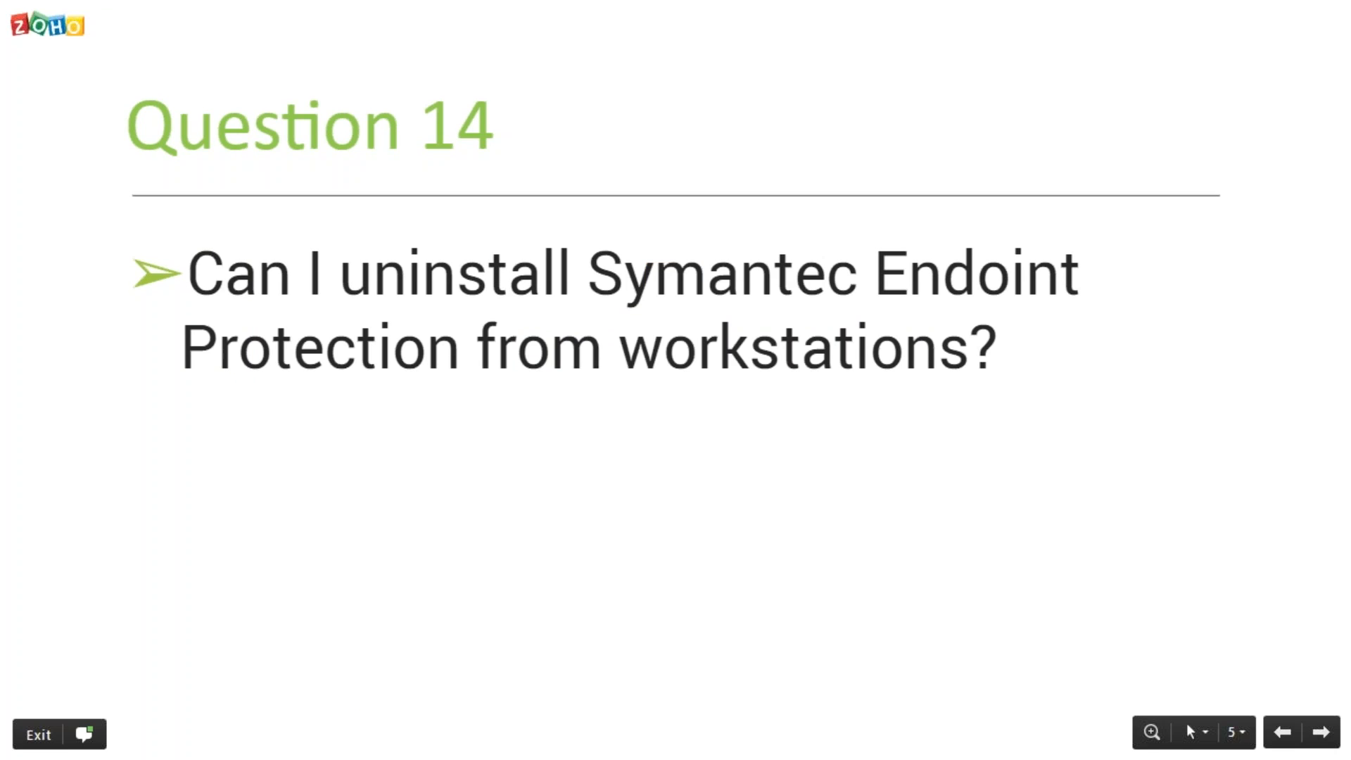
pyautogui.press('Right')
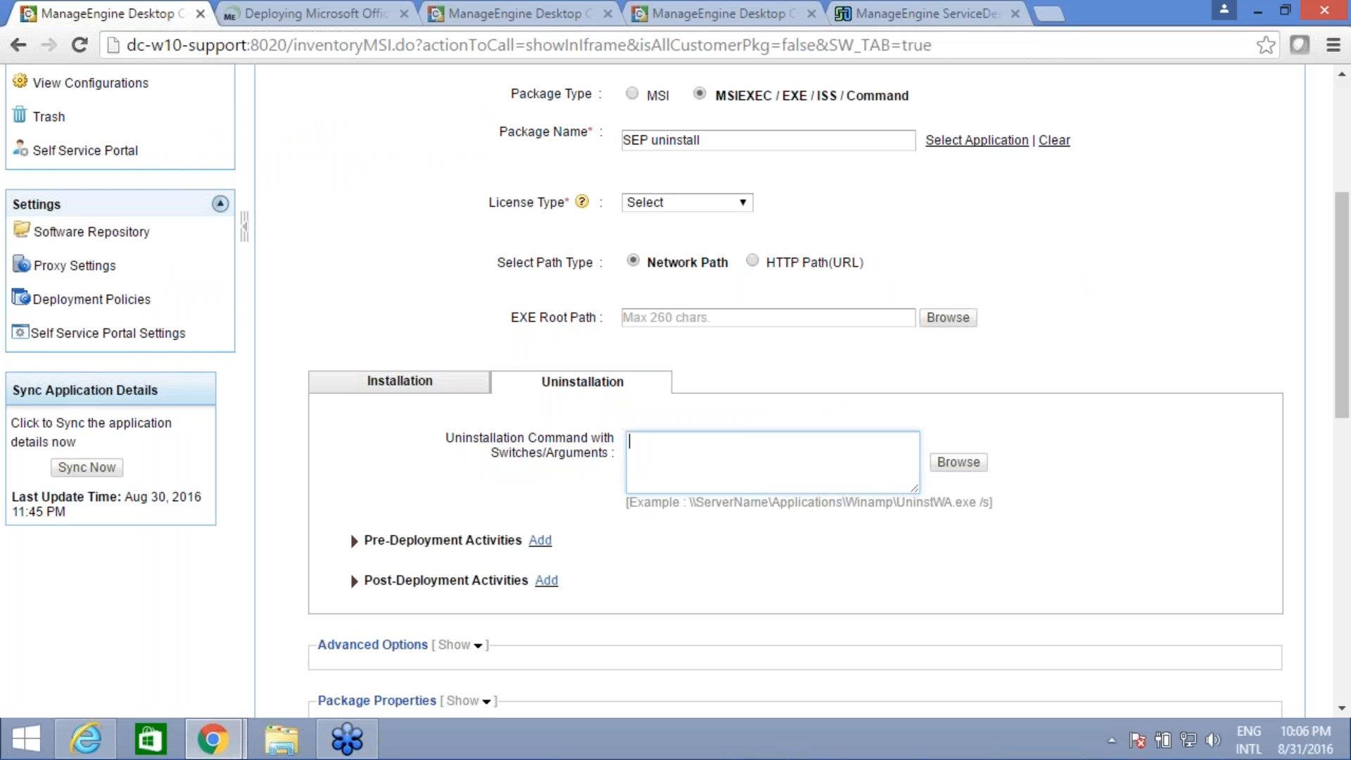
# Step: Open the Self Service Portal in Software Deployment and view the target types available for publishing software packages
pyautogui.scroll(4, 263, 532)
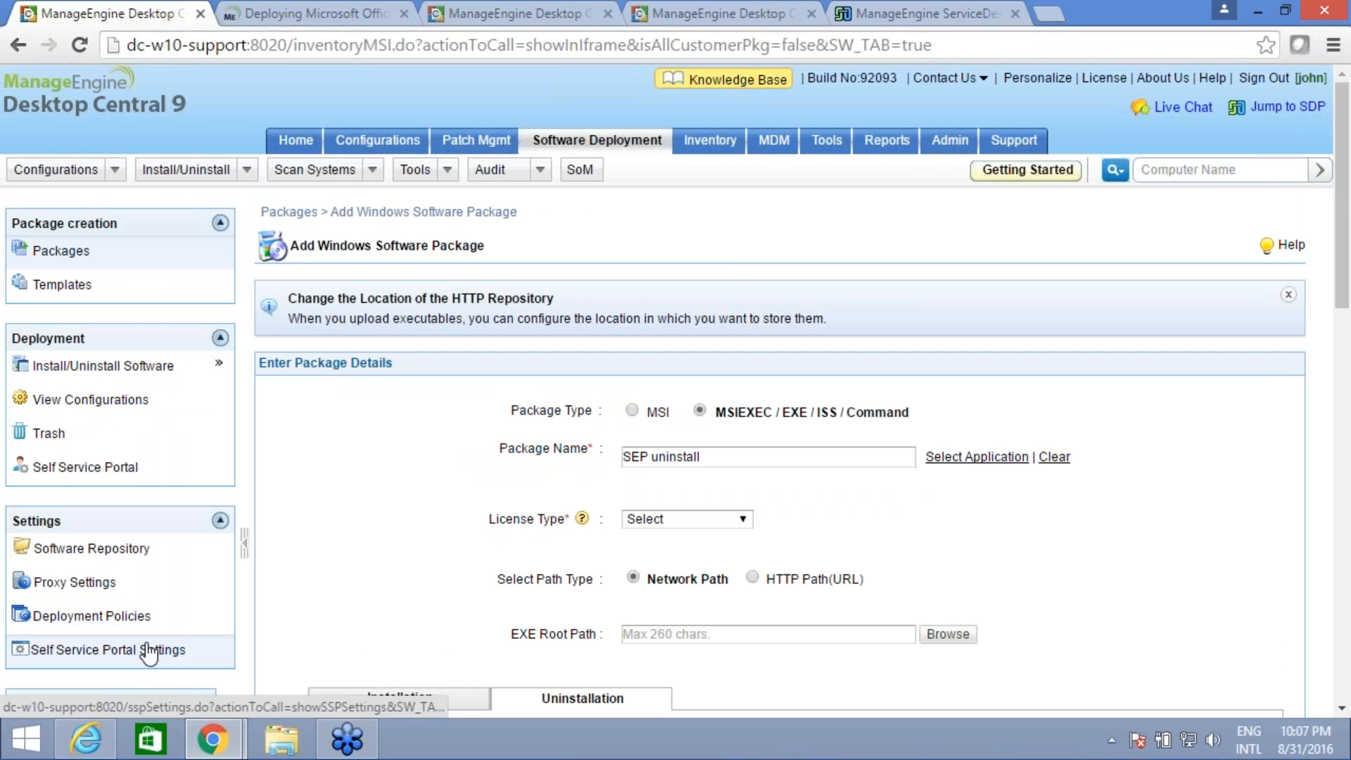
pyautogui.click(112, 467)
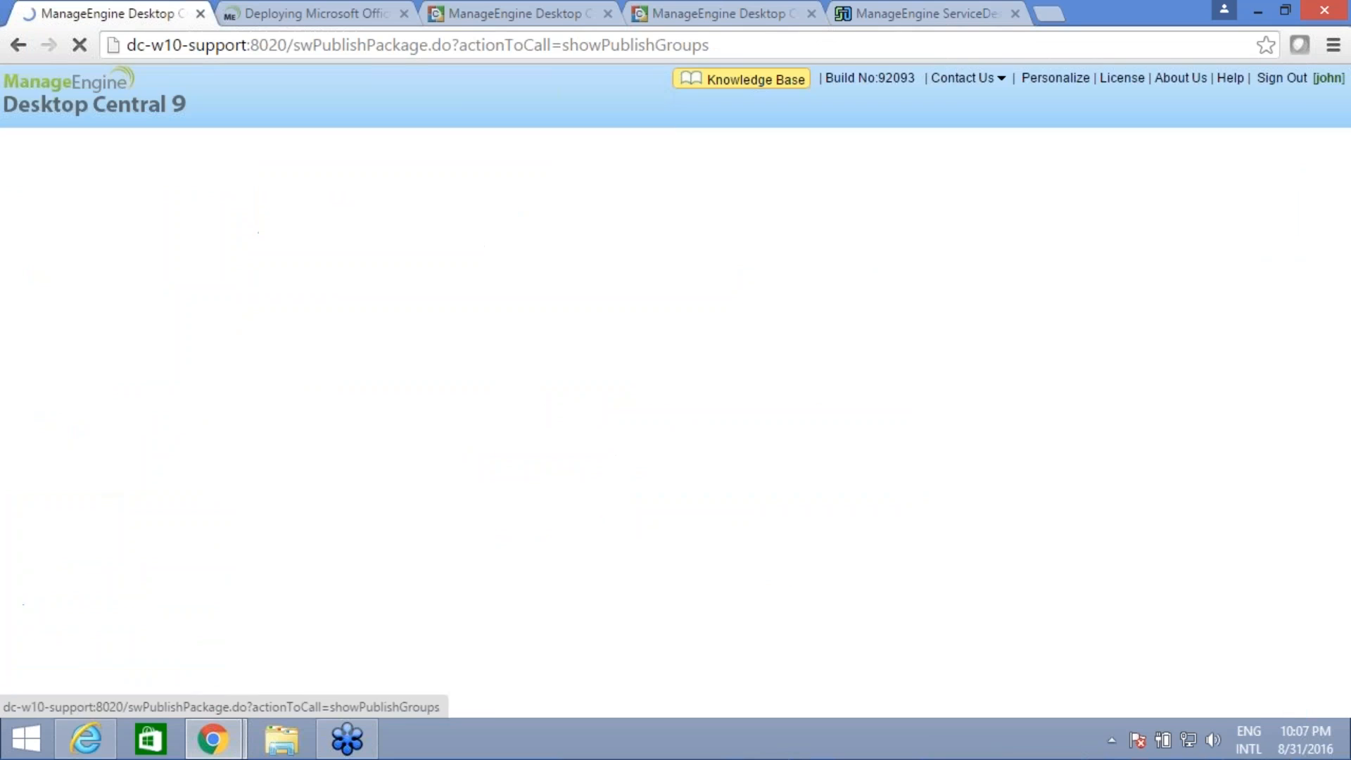
pyautogui.click(361, 431)
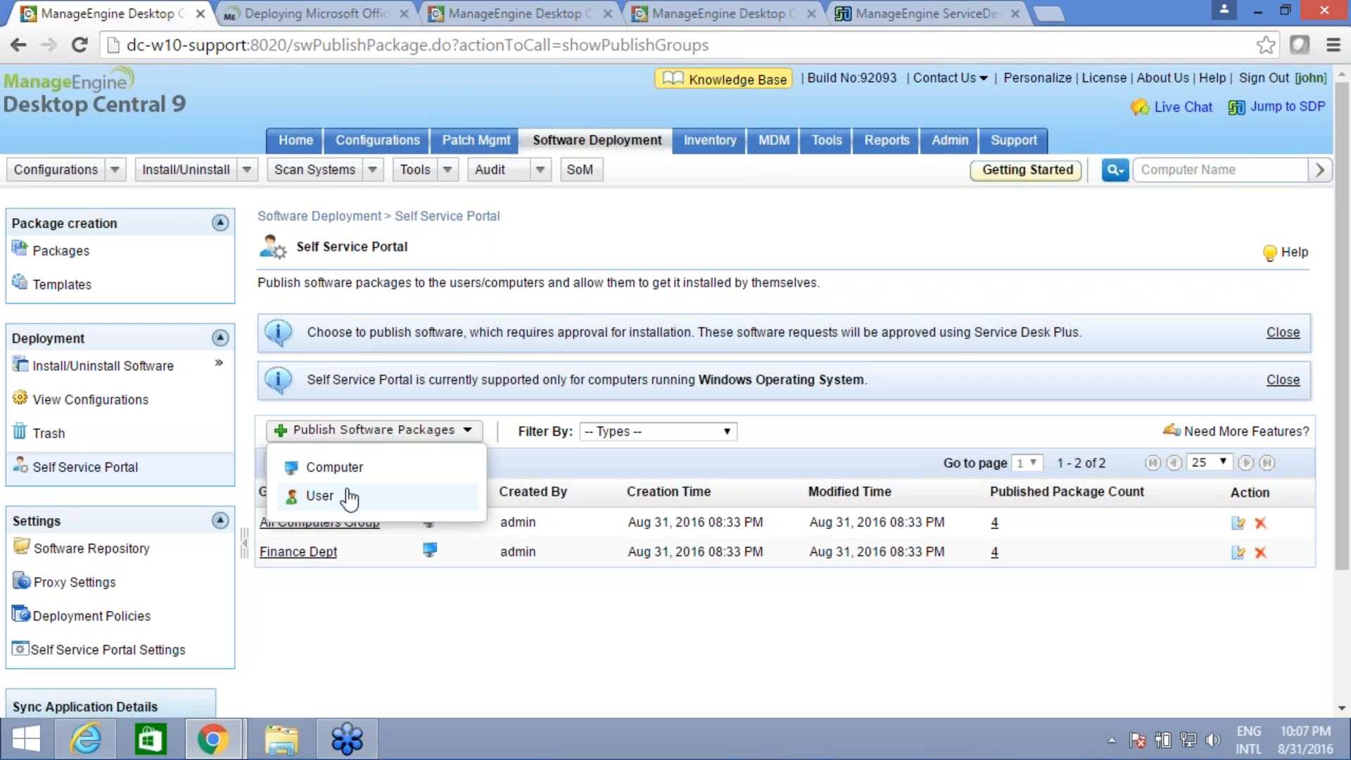
# Step: Open the form for adding a Windows software package from the package list and review its fields
pyautogui.click(112, 264)
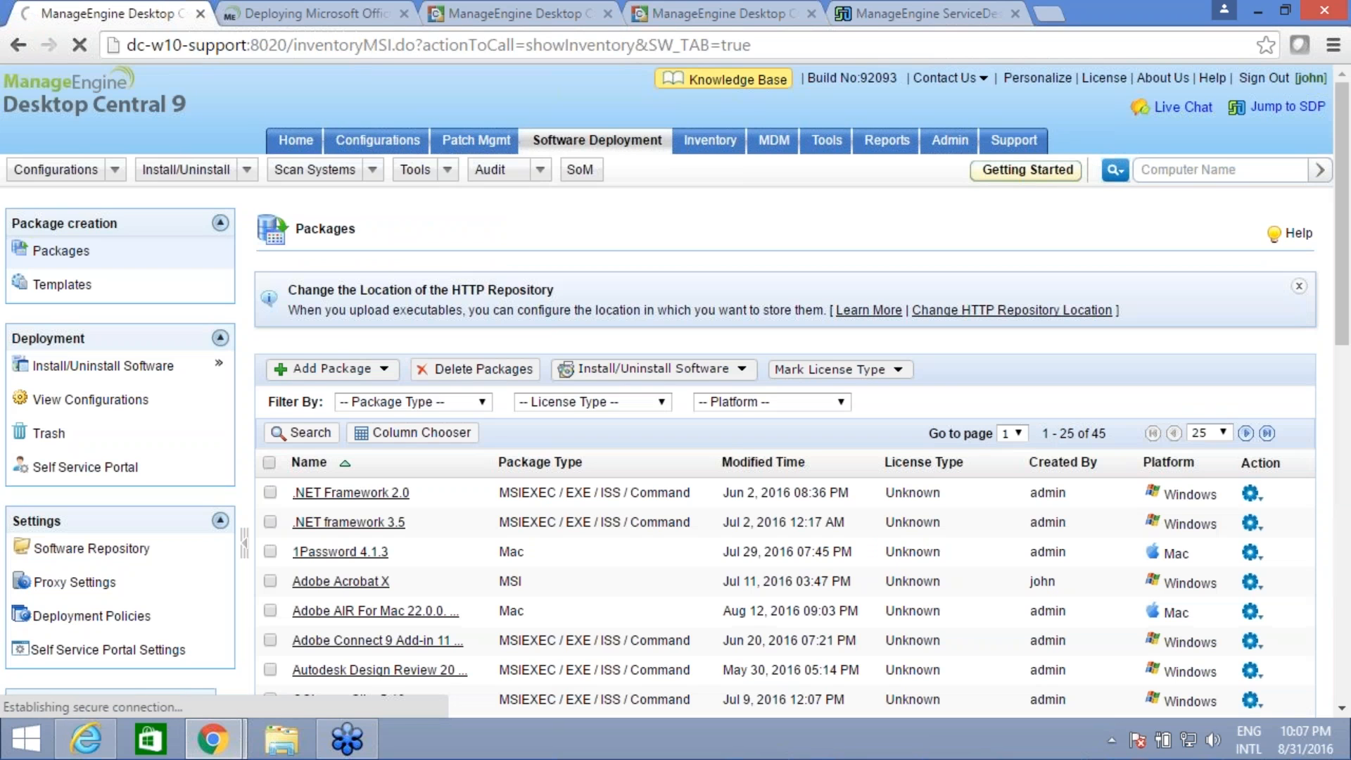
pyautogui.click(326, 371)
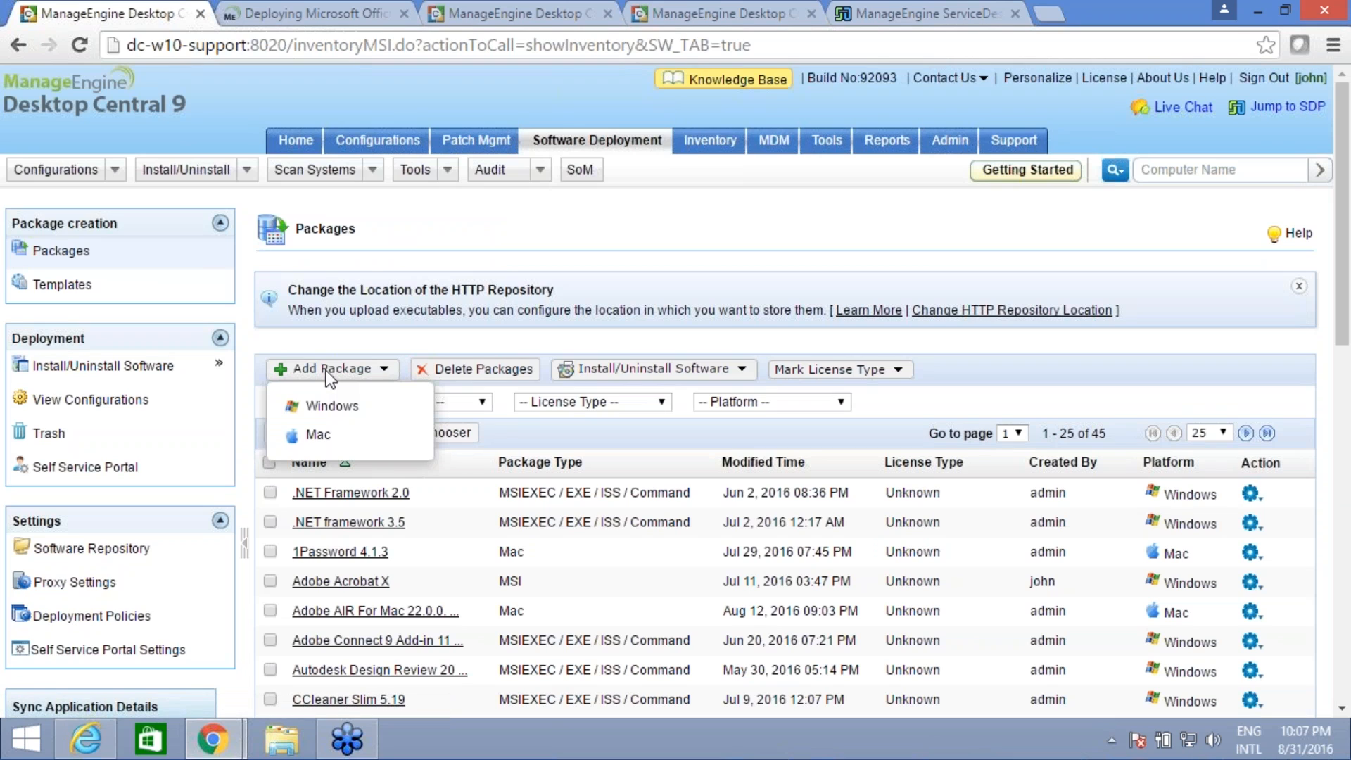
pyautogui.click(328, 408)
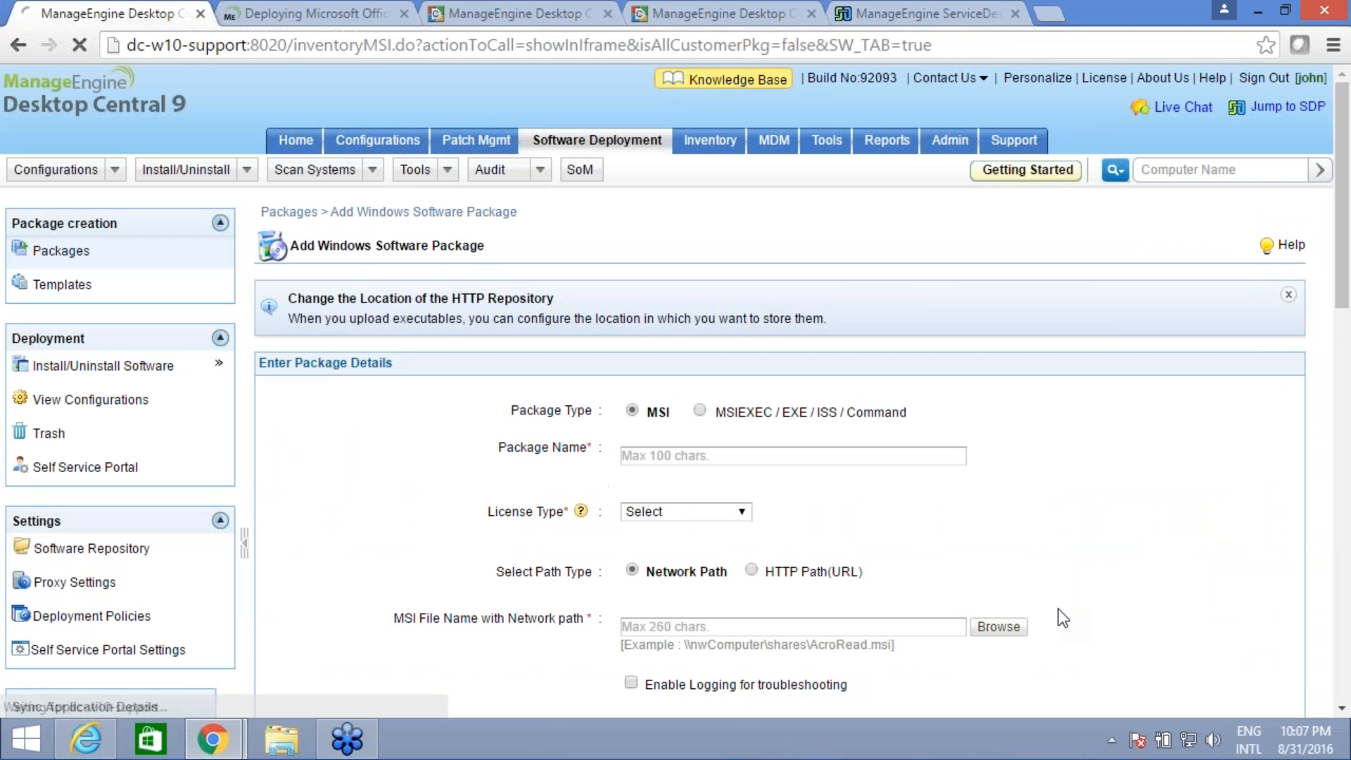
pyautogui.scroll(-2, 664, 626)
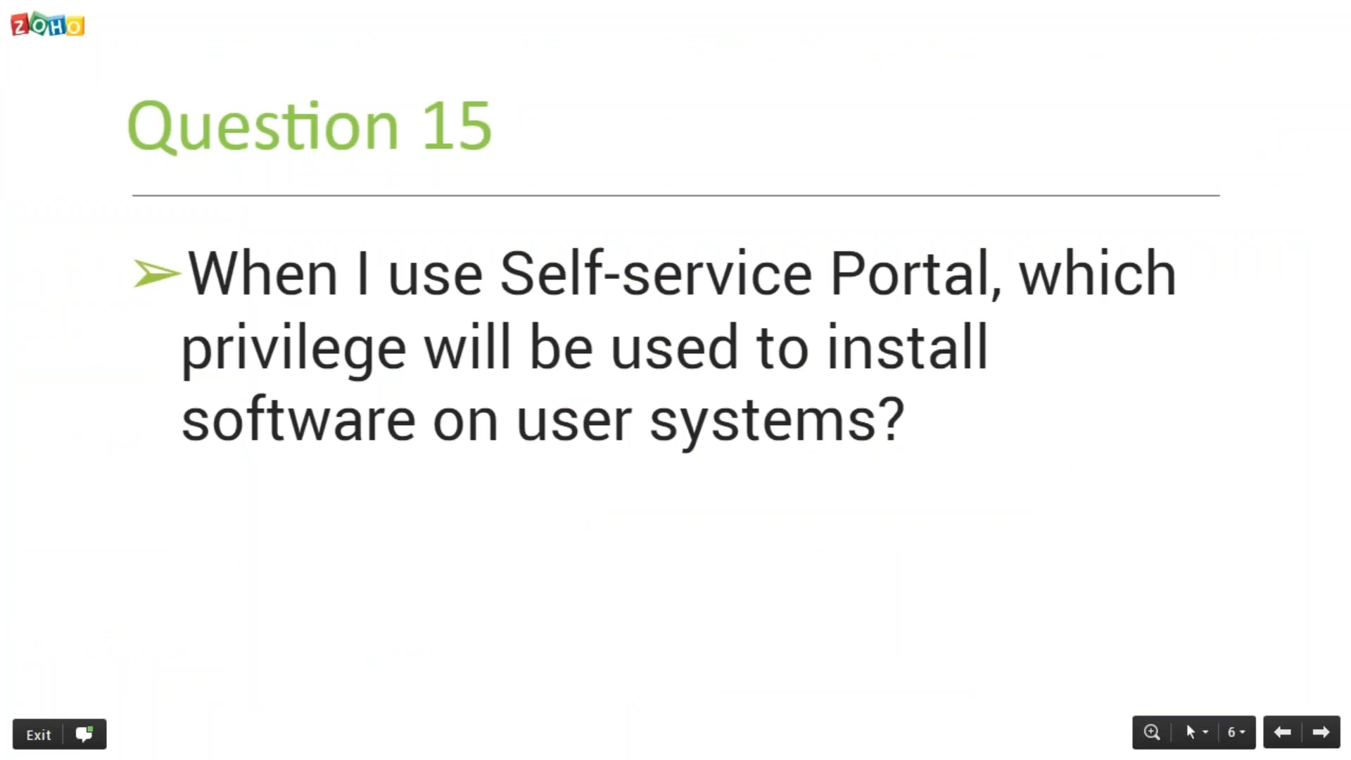
pyautogui.press('Right')
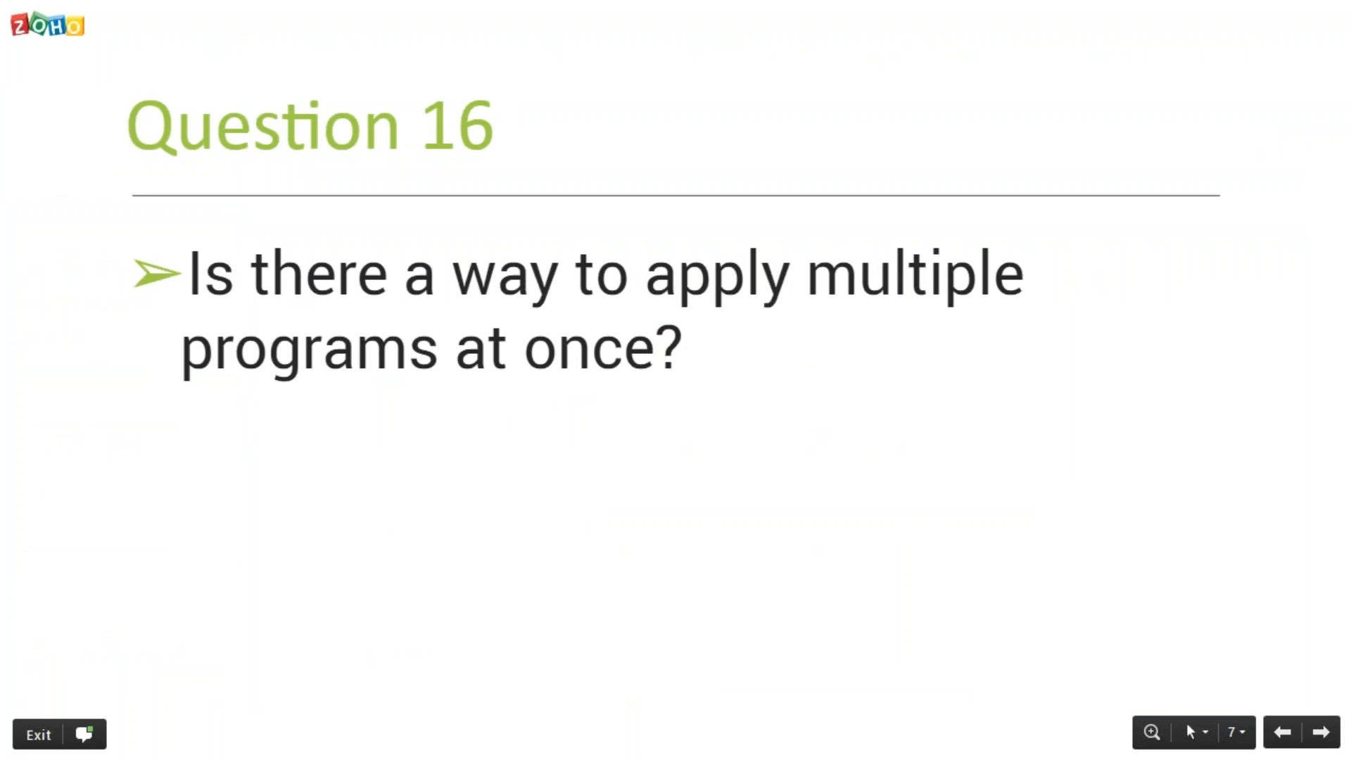
# Step: Switch to Desktop Central and select .NET Framework 2.0, .NET framework 3.5 and Adobe Acrobat X in the Software Deployment package list
pyautogui.hotkey('alt', 'Tab')
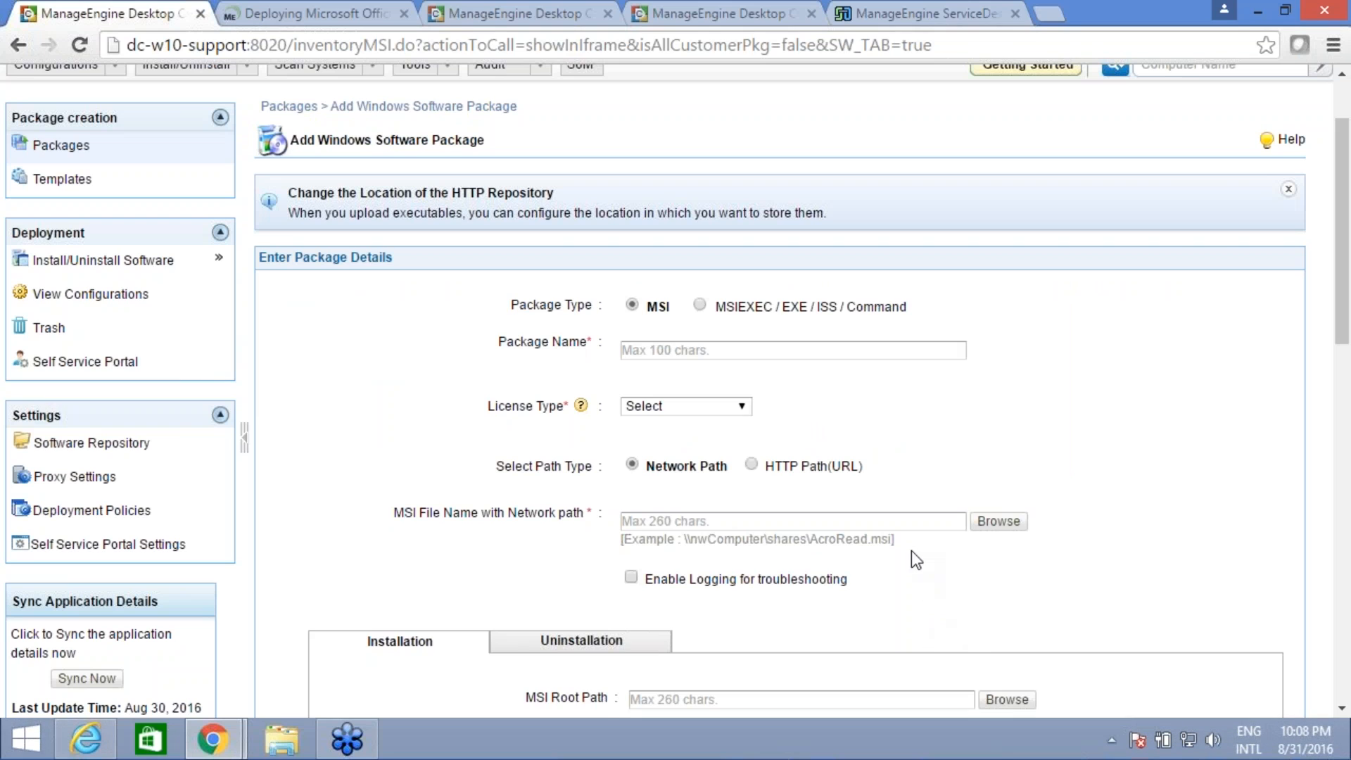
pyautogui.scroll(1, 909, 547)
pyautogui.scroll(2, 910, 547)
pyautogui.click(591, 140)
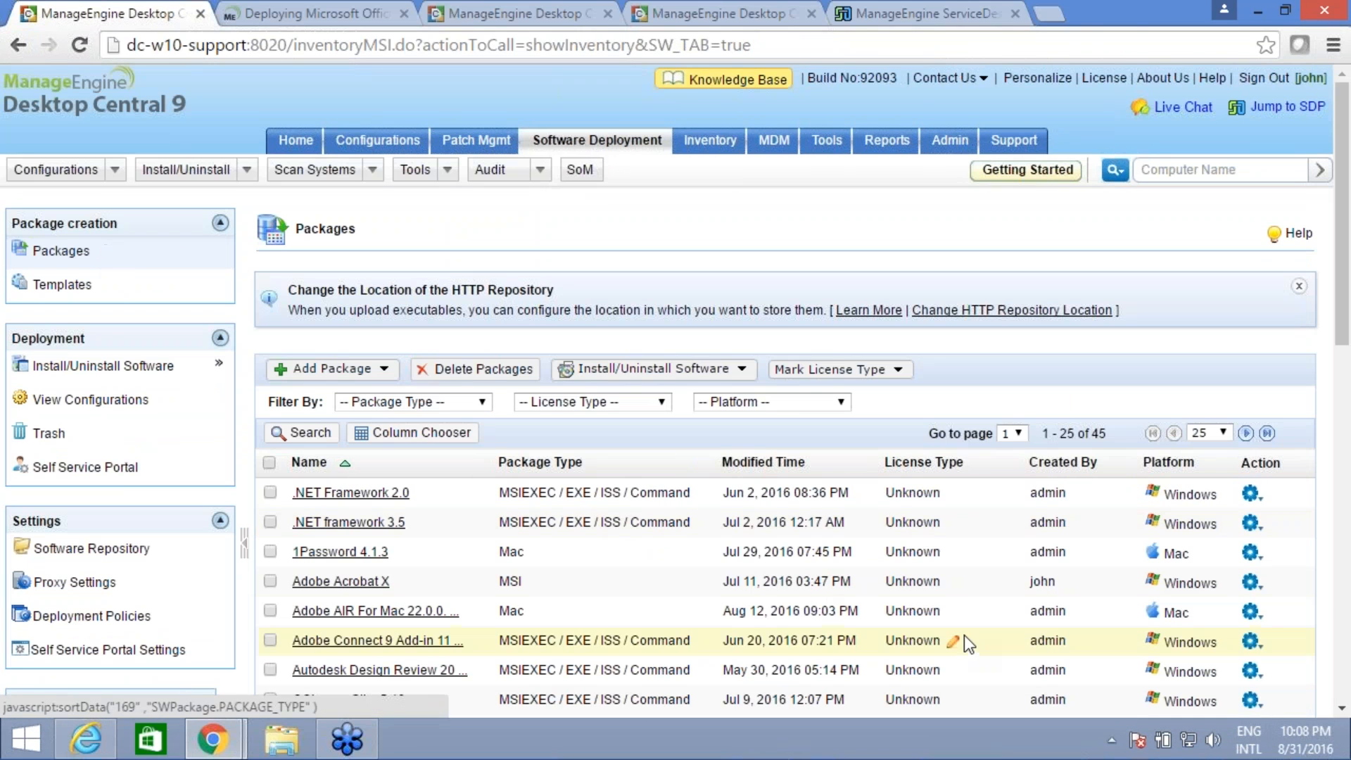
pyautogui.scroll(-2, 274, 531)
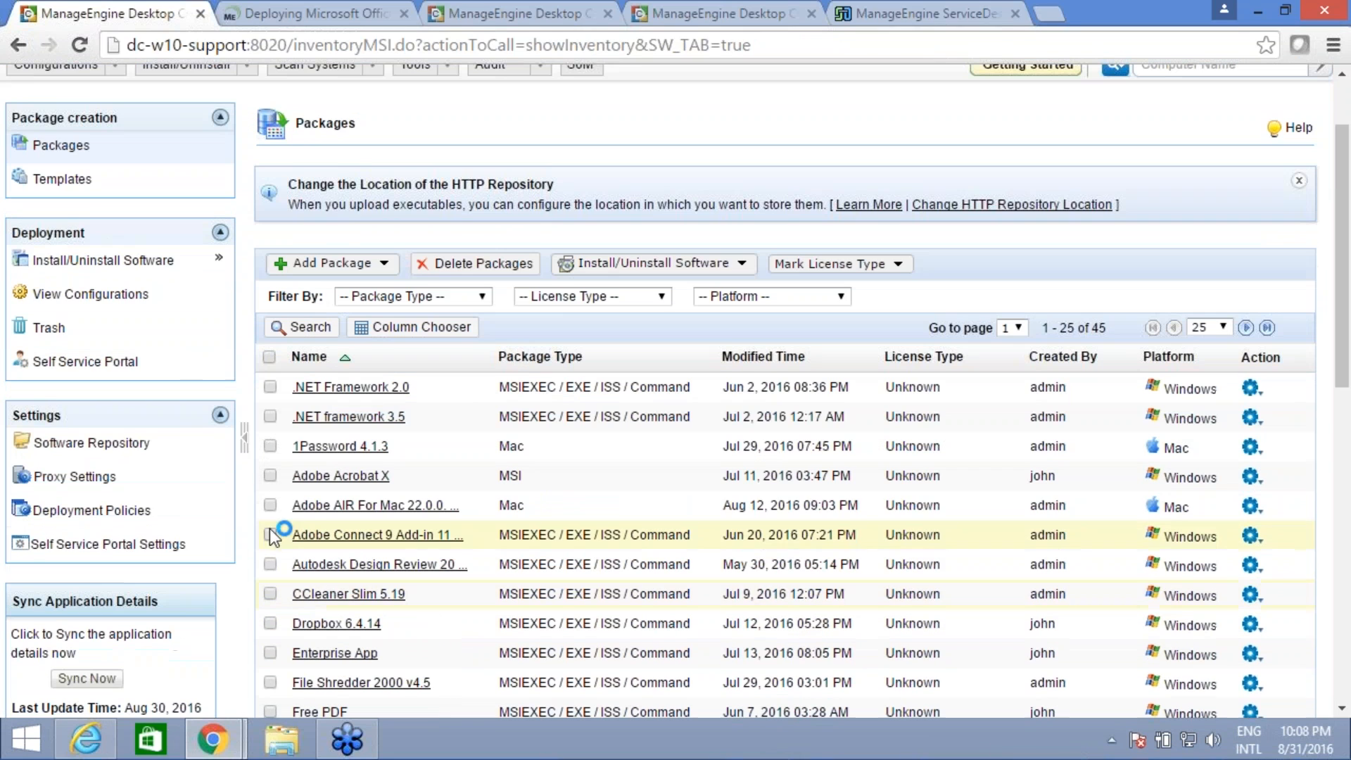
pyautogui.click(269, 389)
pyautogui.click(270, 417)
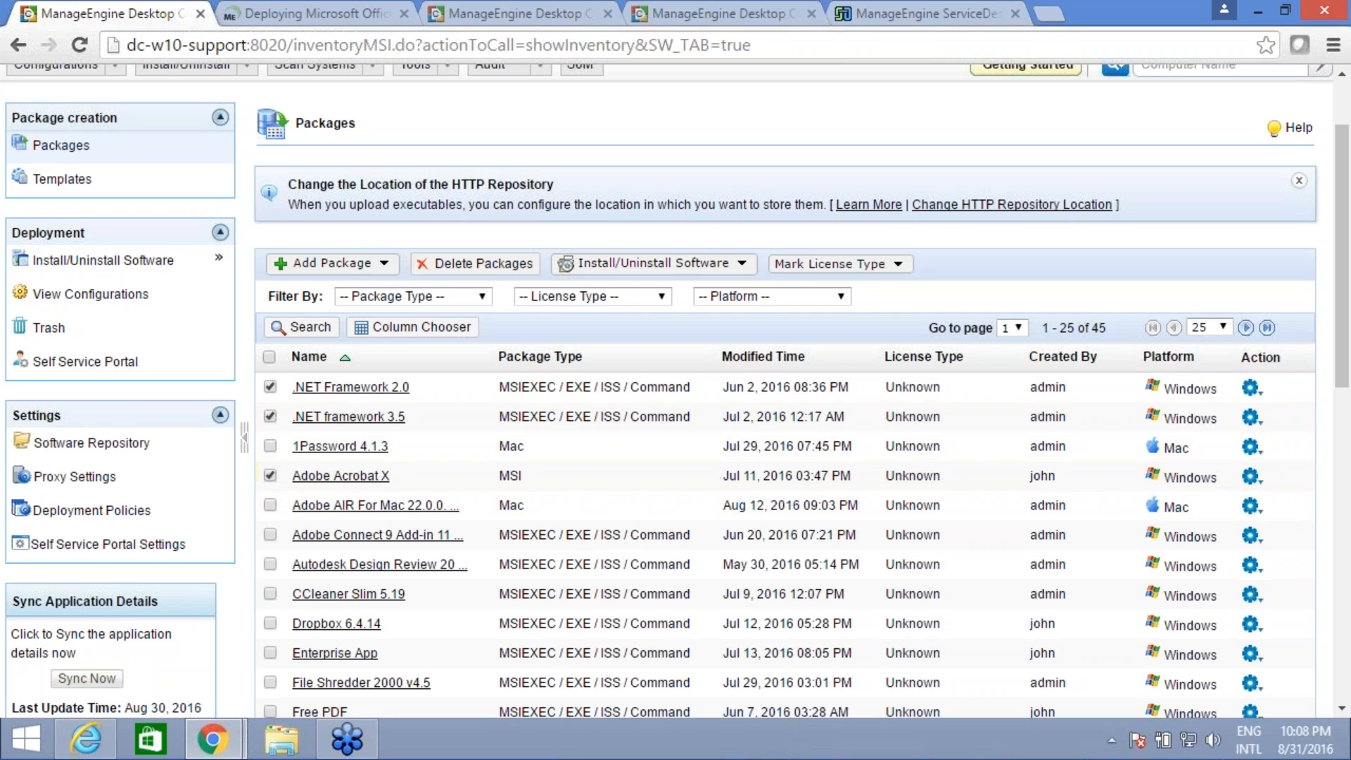
# Step: Start a Windows computer configuration for installing the selected packages and move .NET Framework 2.0 to the end of the package order
pyautogui.click(674, 267)
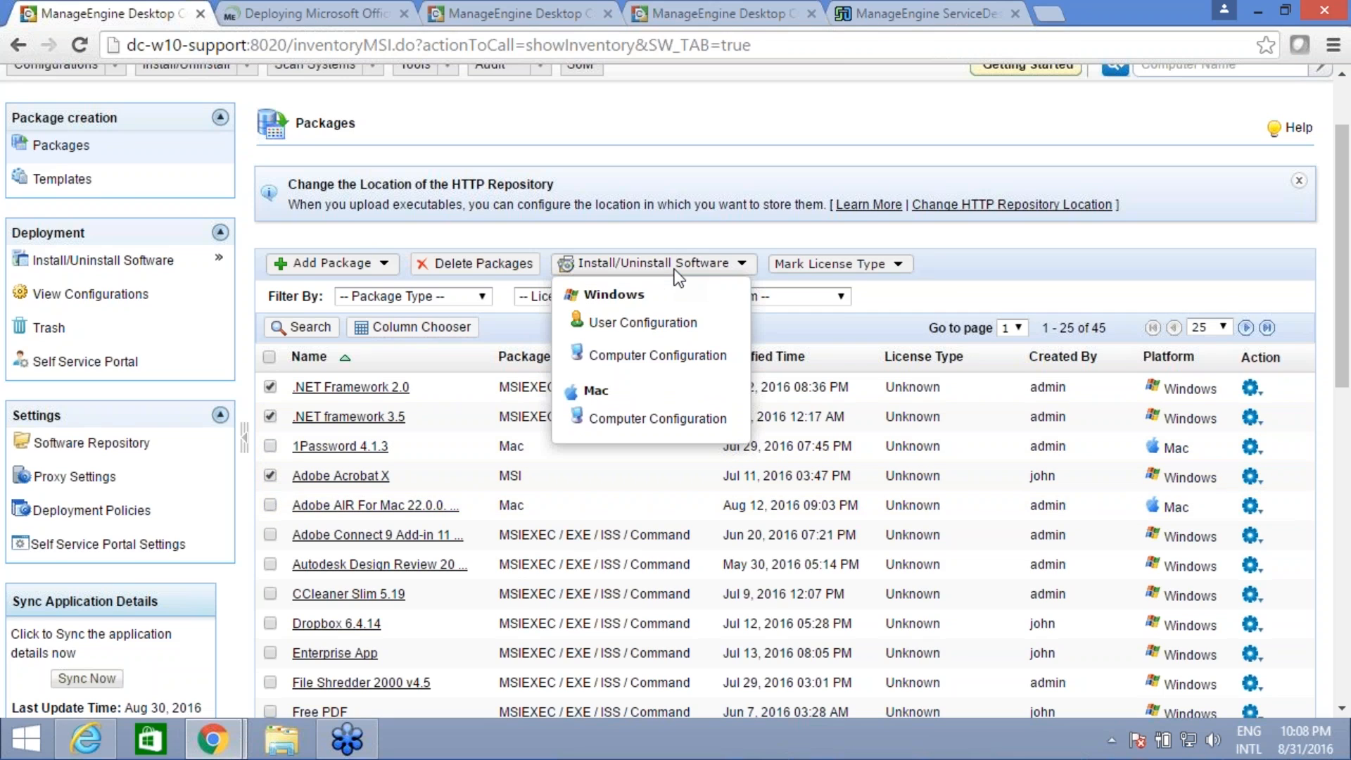
pyautogui.click(650, 360)
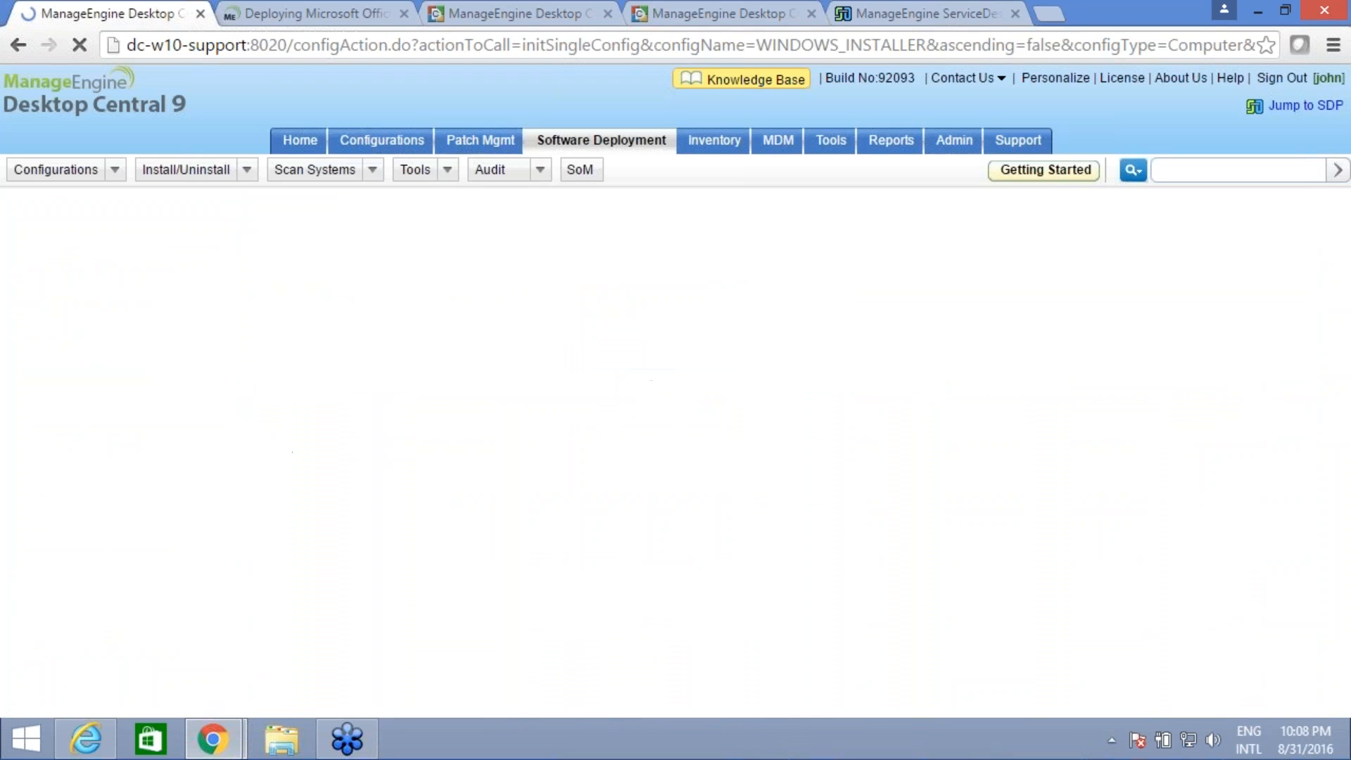
pyautogui.scroll(-3, 657, 436)
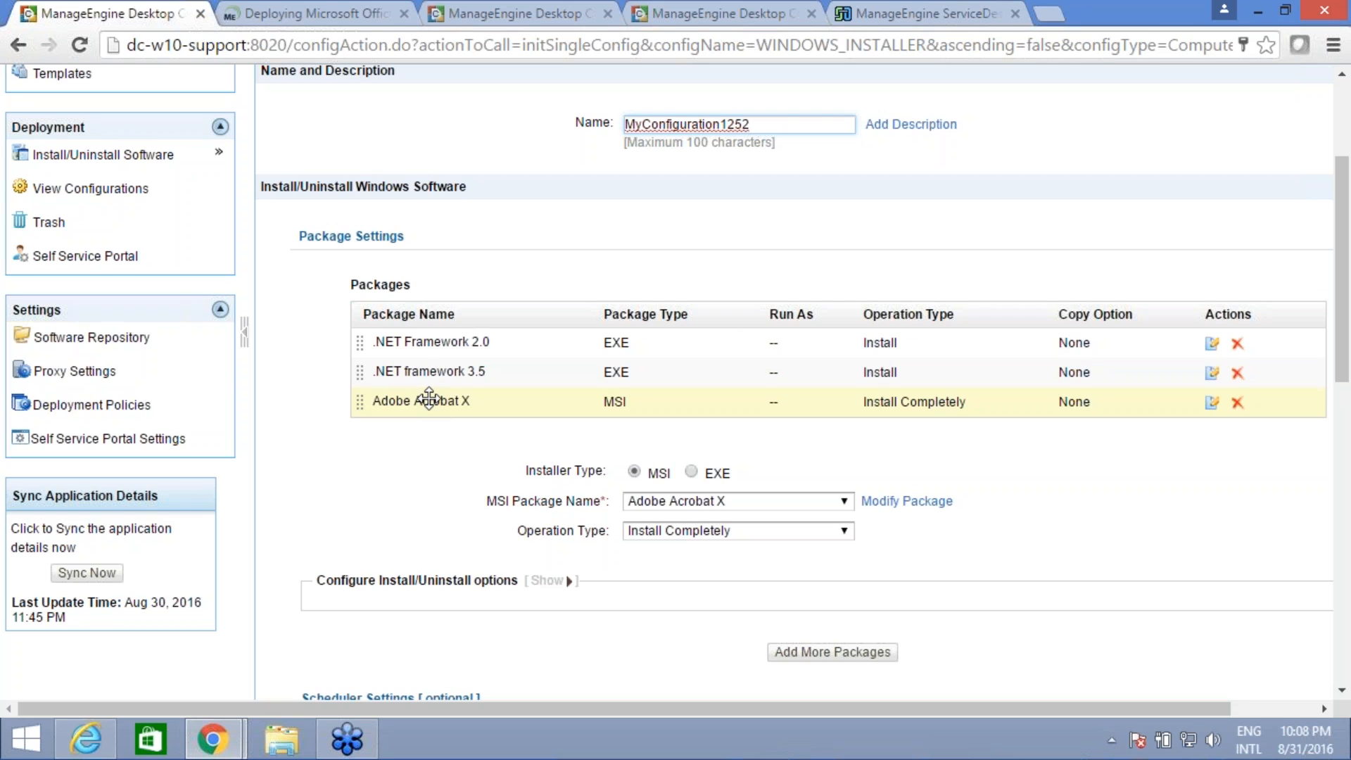
pyautogui.moveTo(429, 400); pyautogui.dragTo(473, 380)
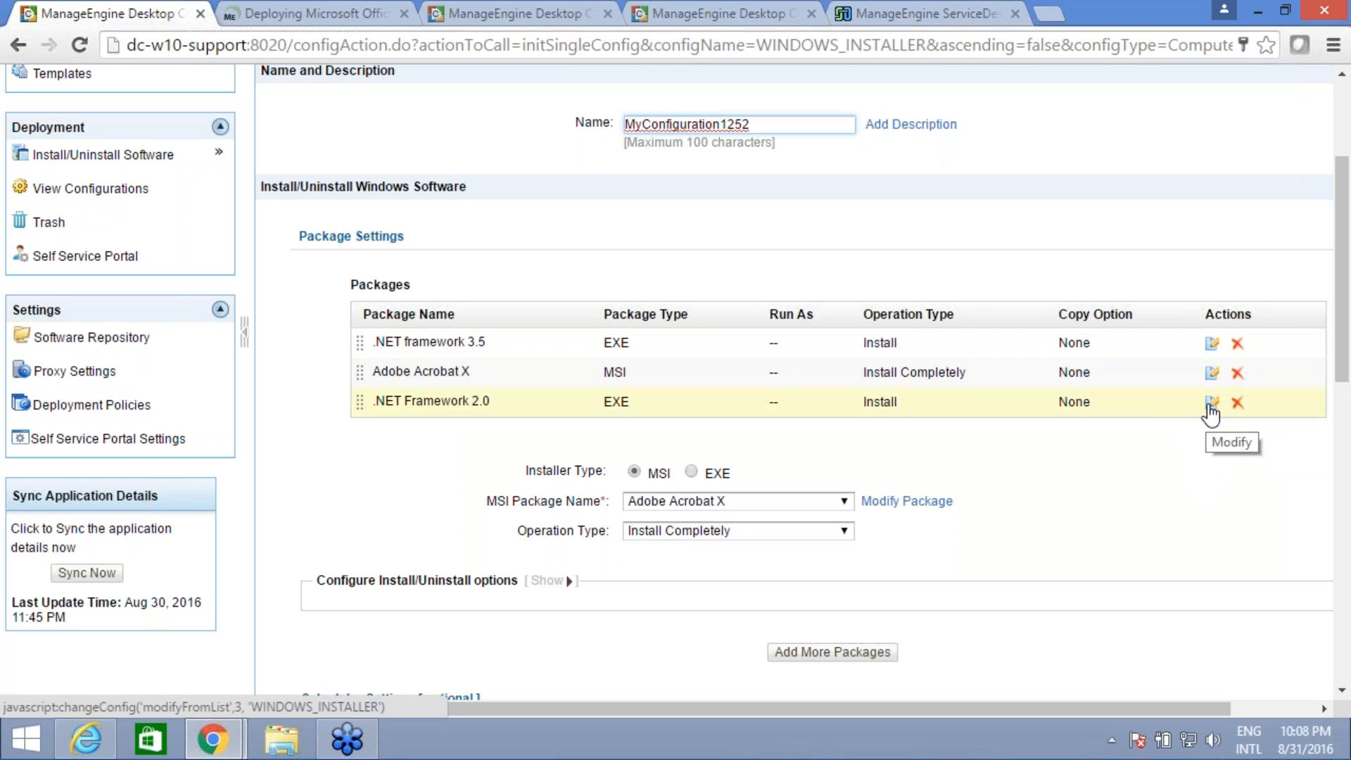
# Step: Open .NET Framework 2.0 for modification and examine its operation types and install/uninstall options without changing them
pyautogui.click(1211, 403)
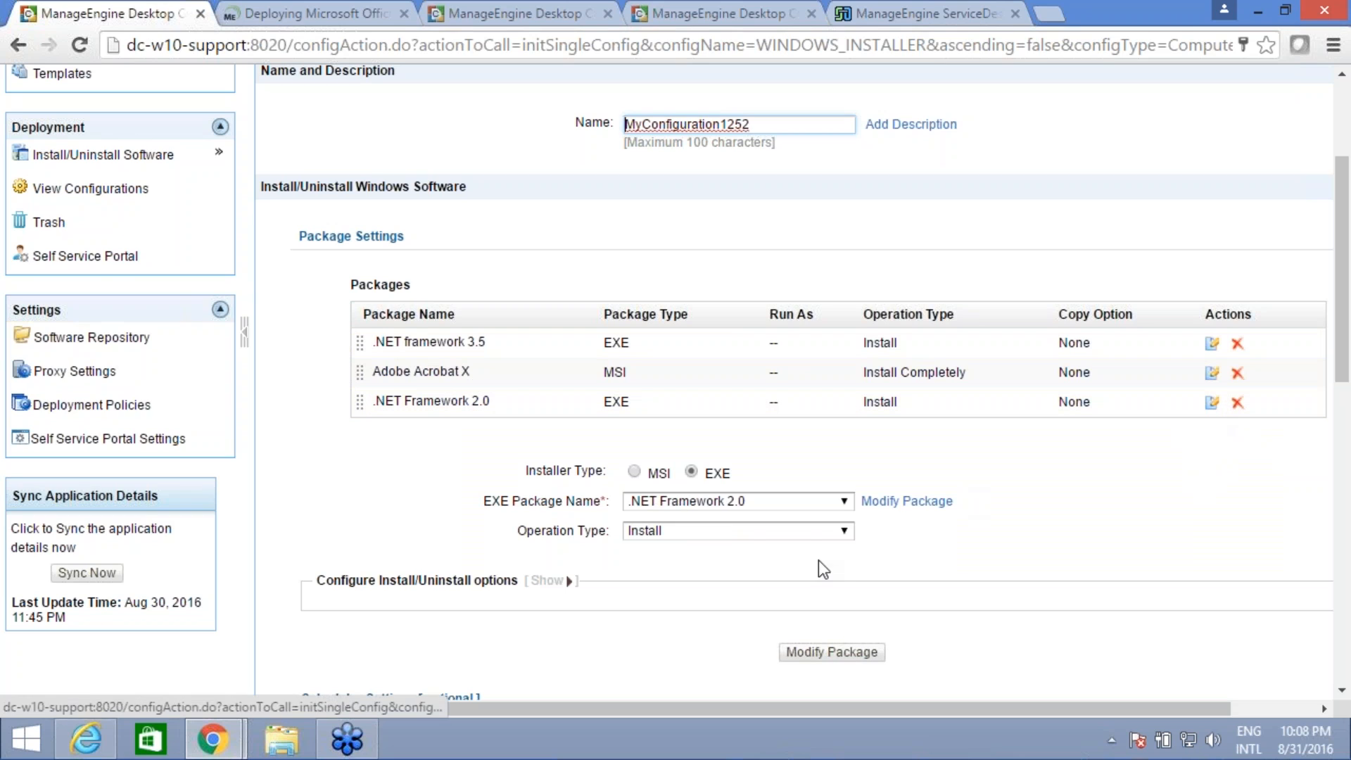
pyautogui.click(753, 536)
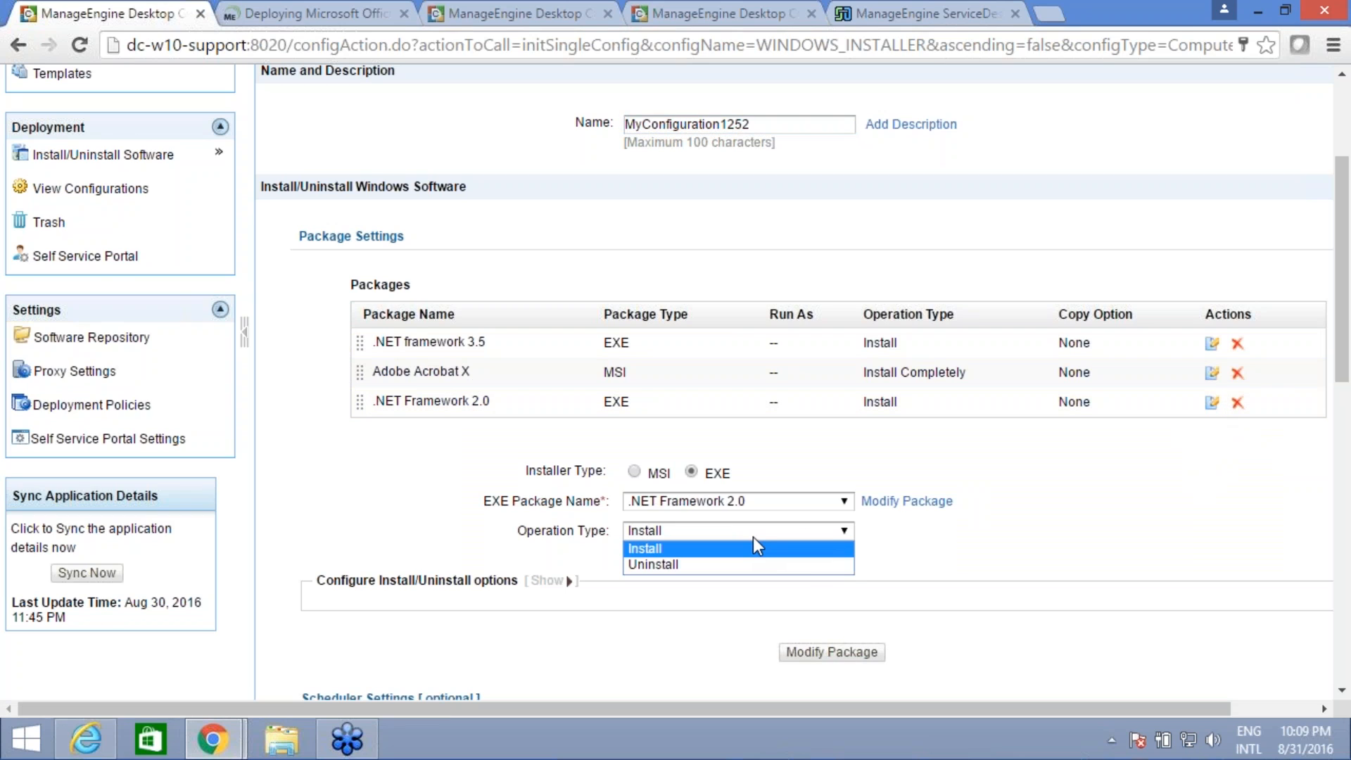
pyautogui.click(935, 551)
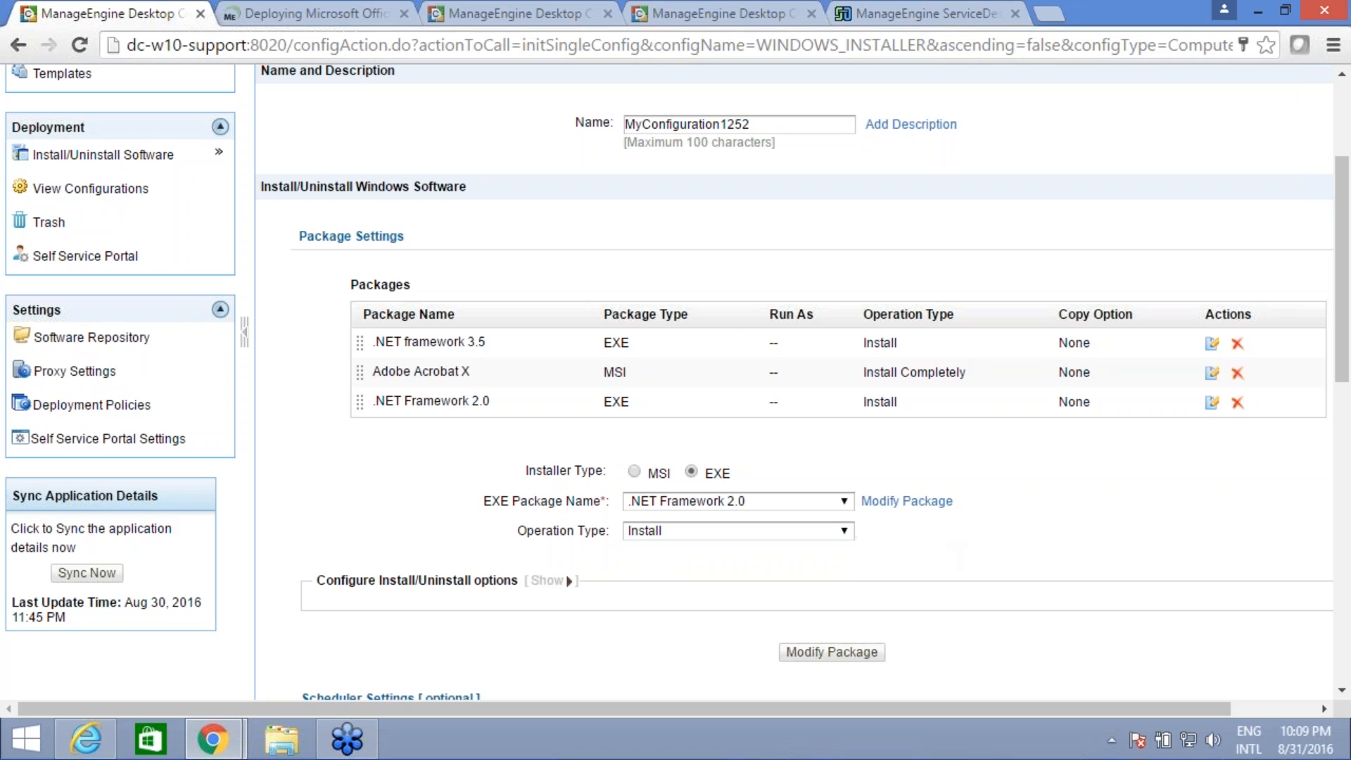
pyautogui.click(570, 581)
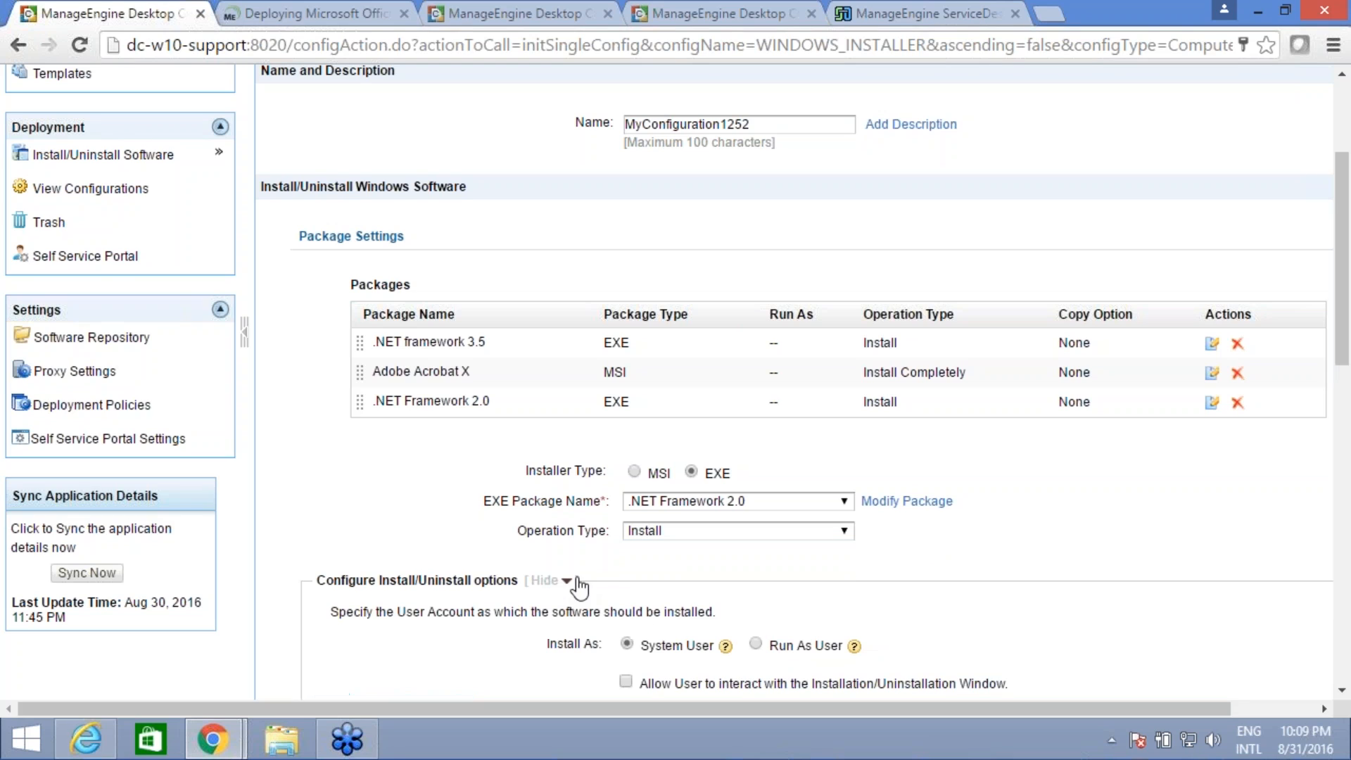
pyautogui.scroll(-3, 1012, 560)
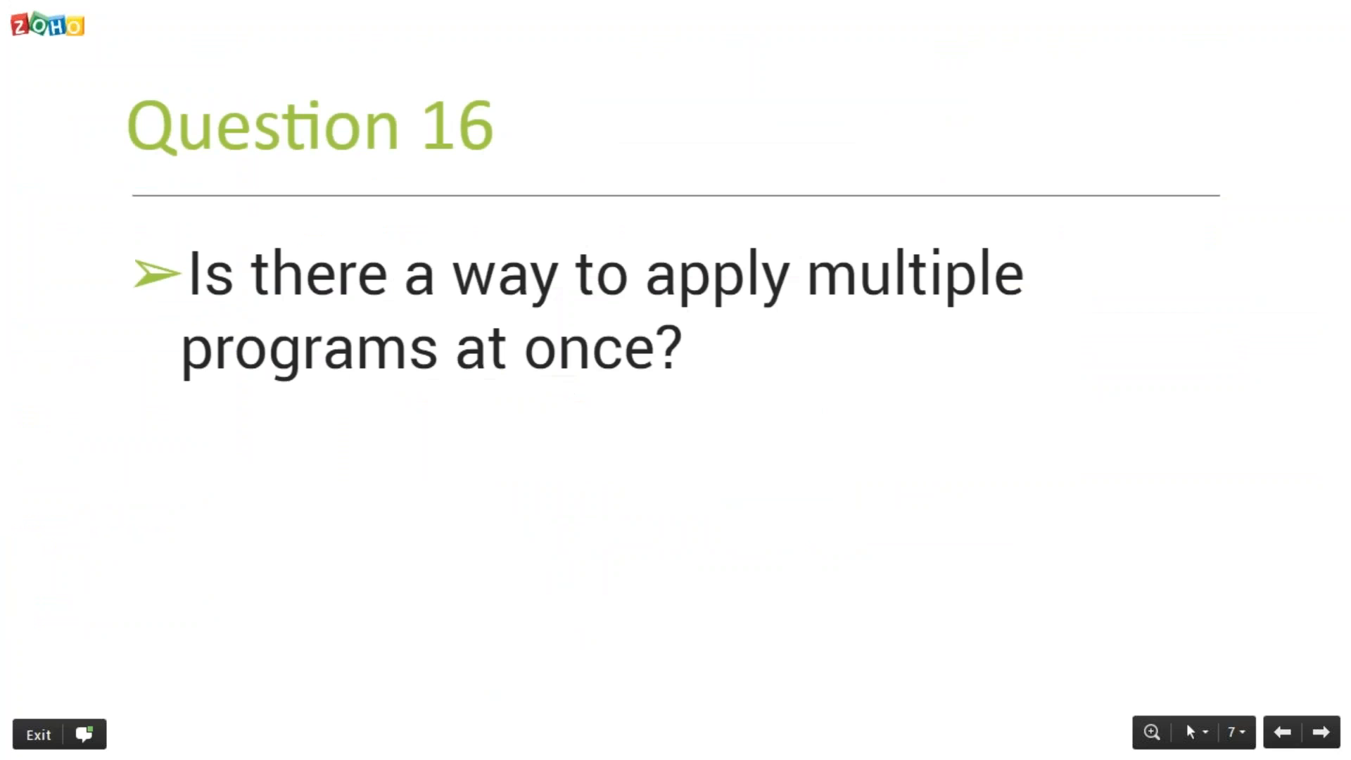
pyautogui.press('Right')
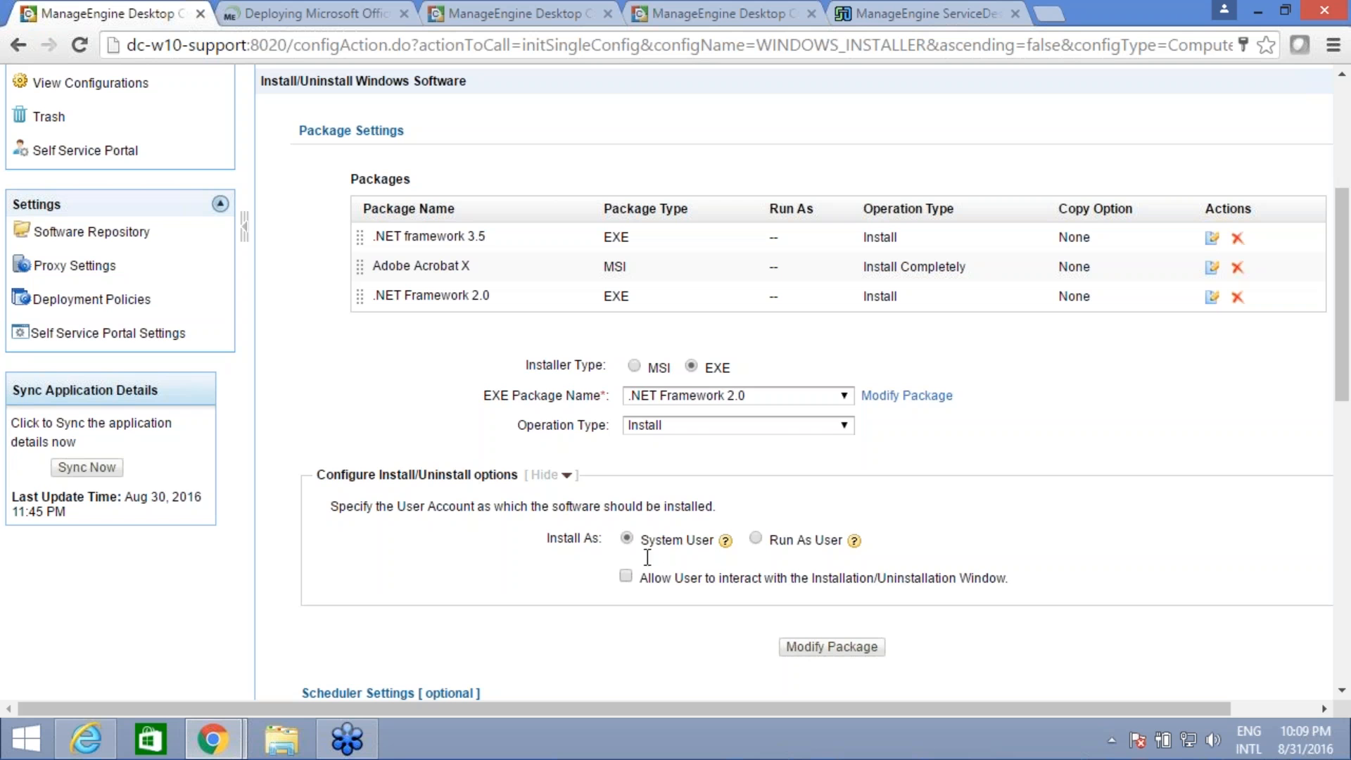
# Step: Return to the package list and start adding a new Windows software package
pyautogui.scroll(5, 648, 558)
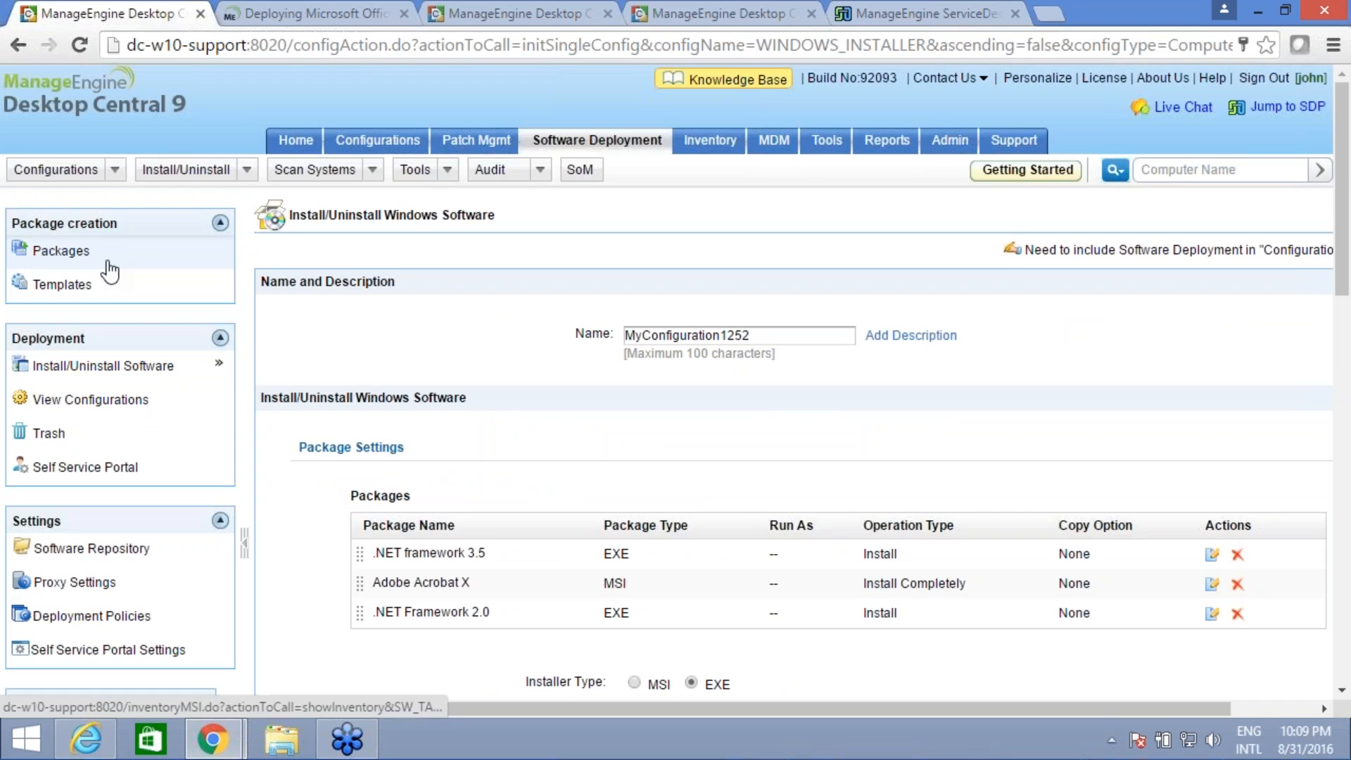
pyautogui.click(105, 261)
pyautogui.click(349, 369)
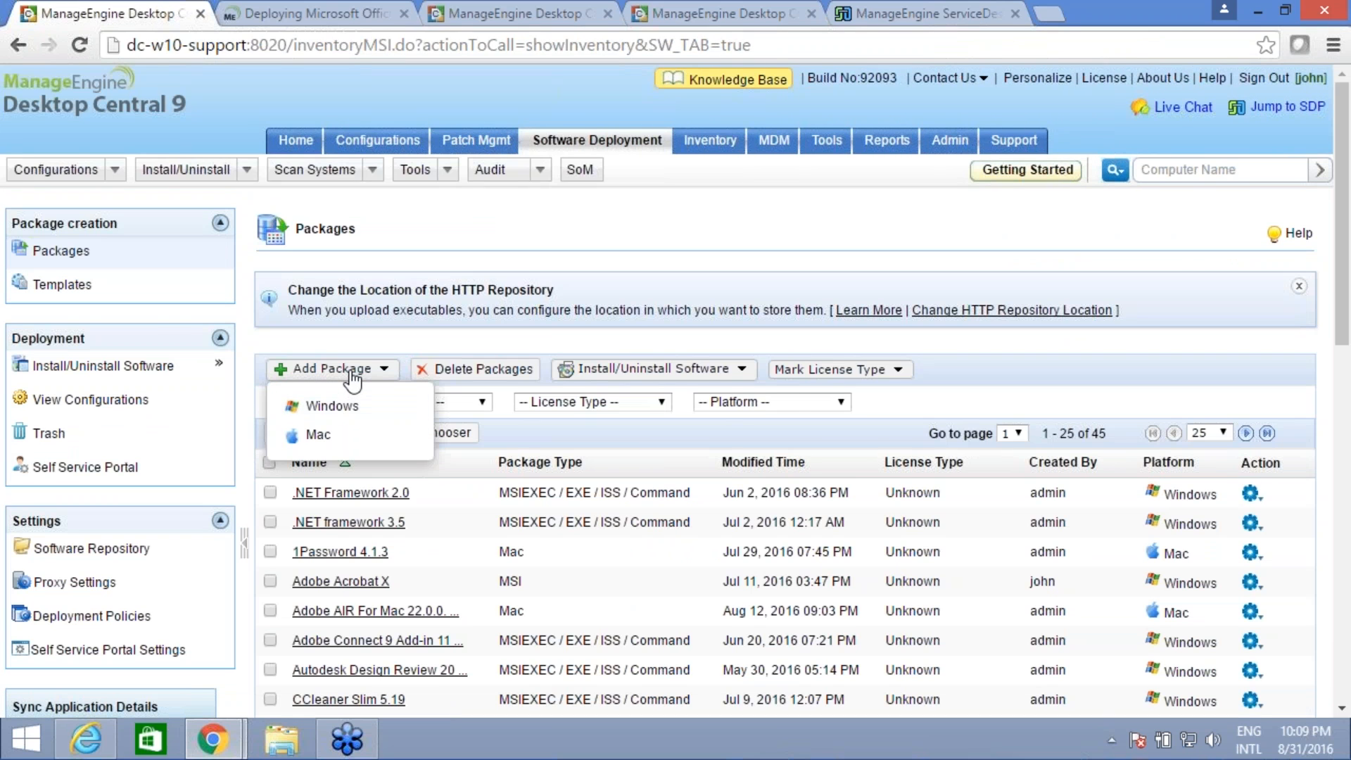
pyautogui.click(330, 407)
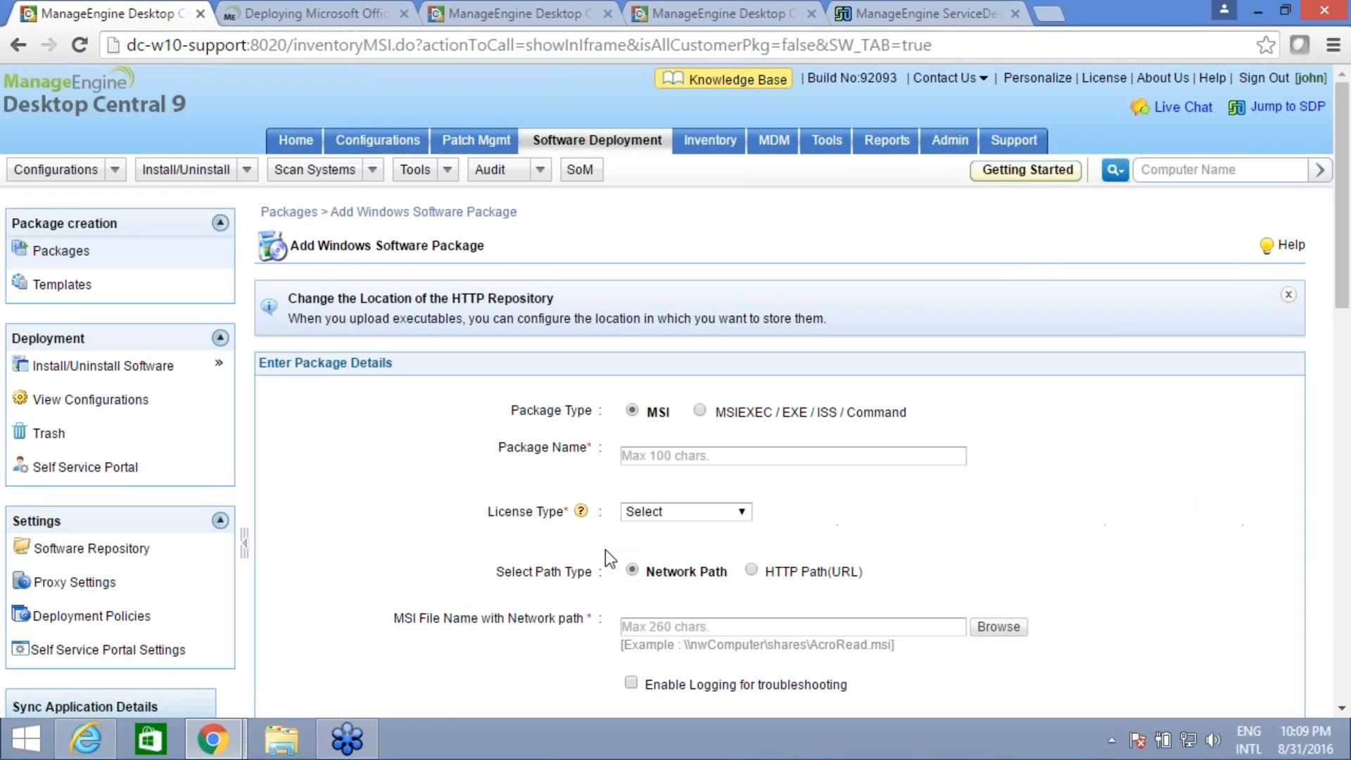
# Step: Set the path type of the new Windows package to HTTP Path(URL)
pyautogui.scroll(-3, 905, 523)
pyautogui.moveTo(522, 465); pyautogui.dragTo(580, 468)
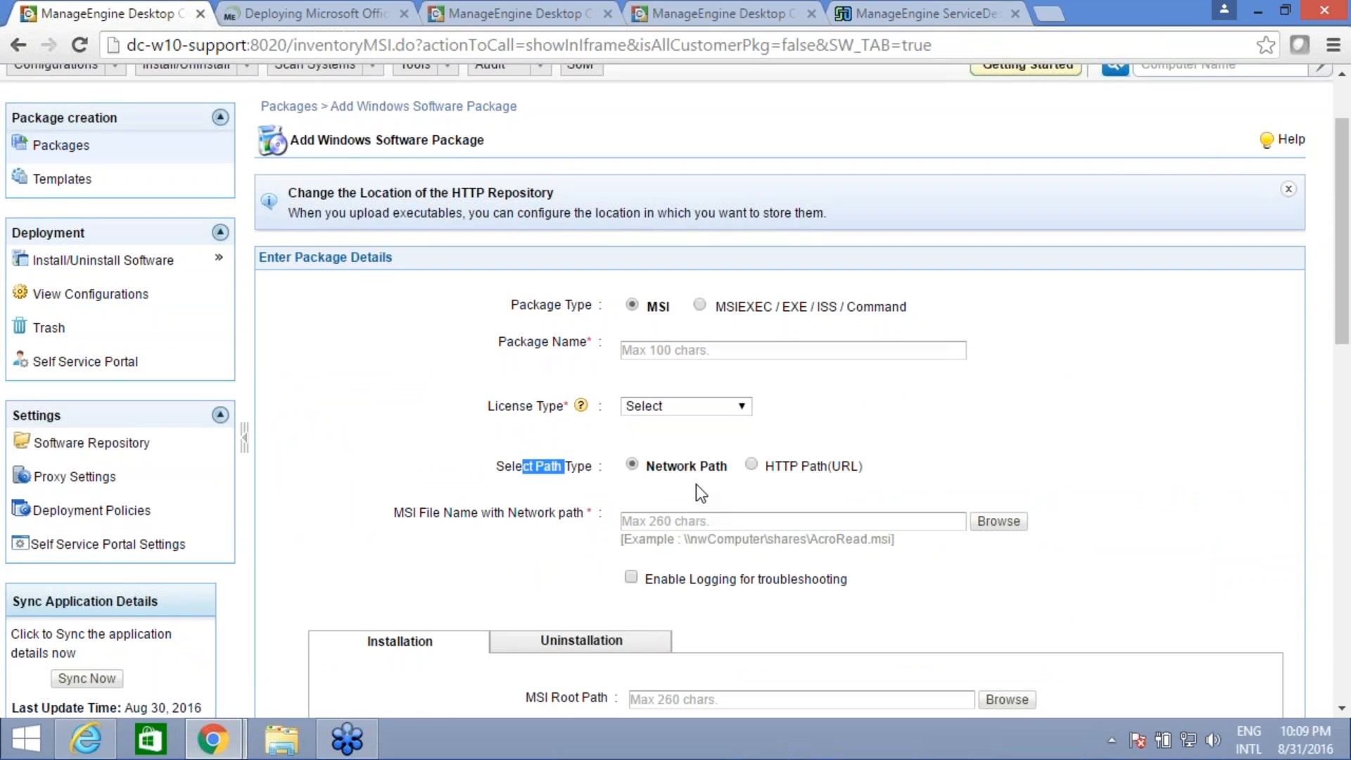
pyautogui.moveTo(677, 467); pyautogui.dragTo(711, 468)
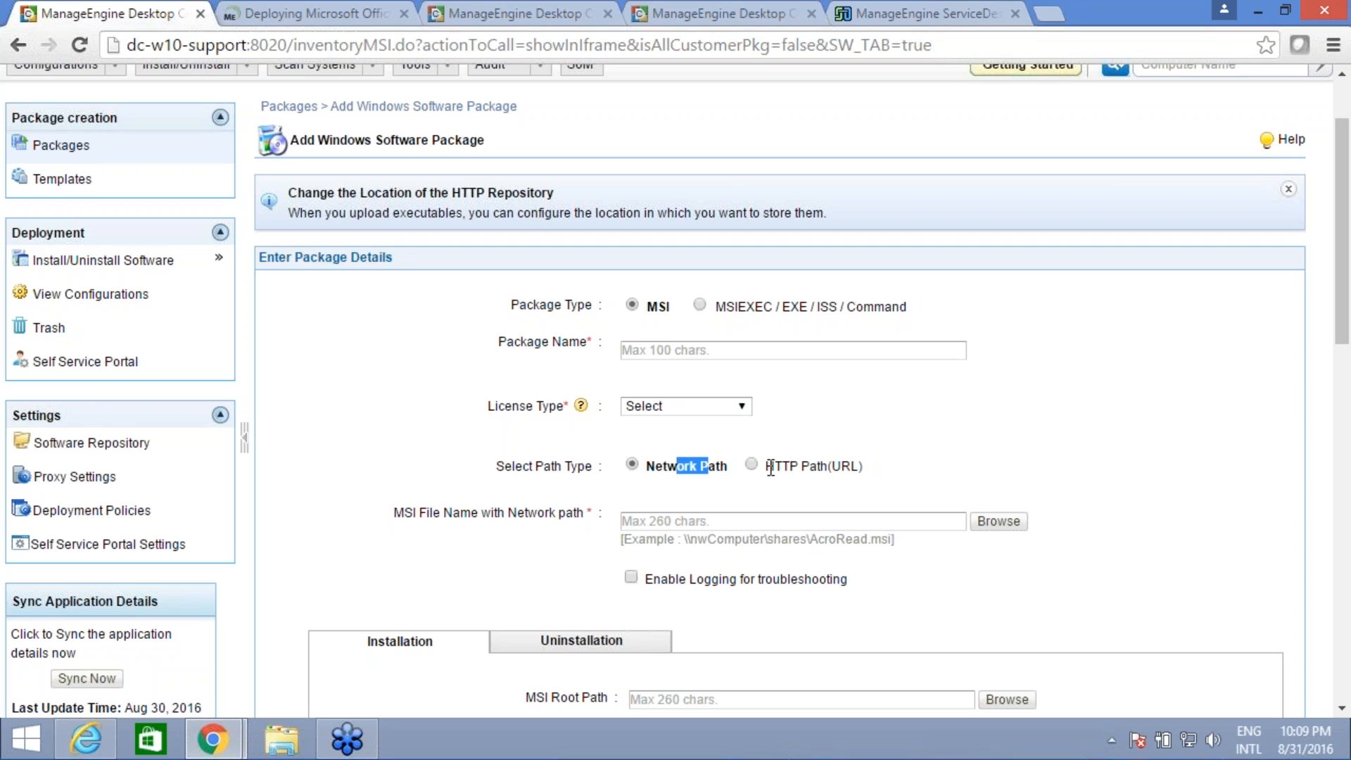
pyautogui.click(750, 465)
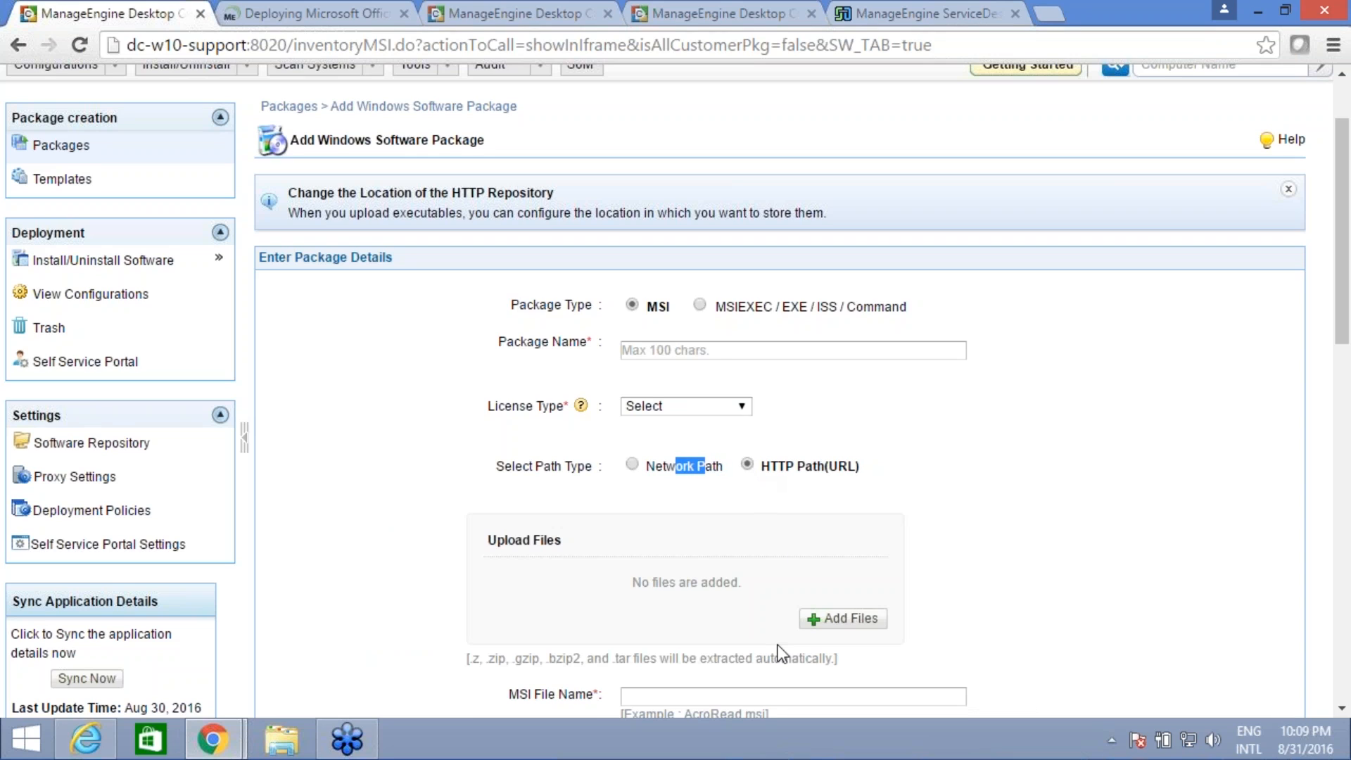
# Step: Open the file chooser for uploading a package file and close it without choosing a file
pyautogui.click(825, 620)
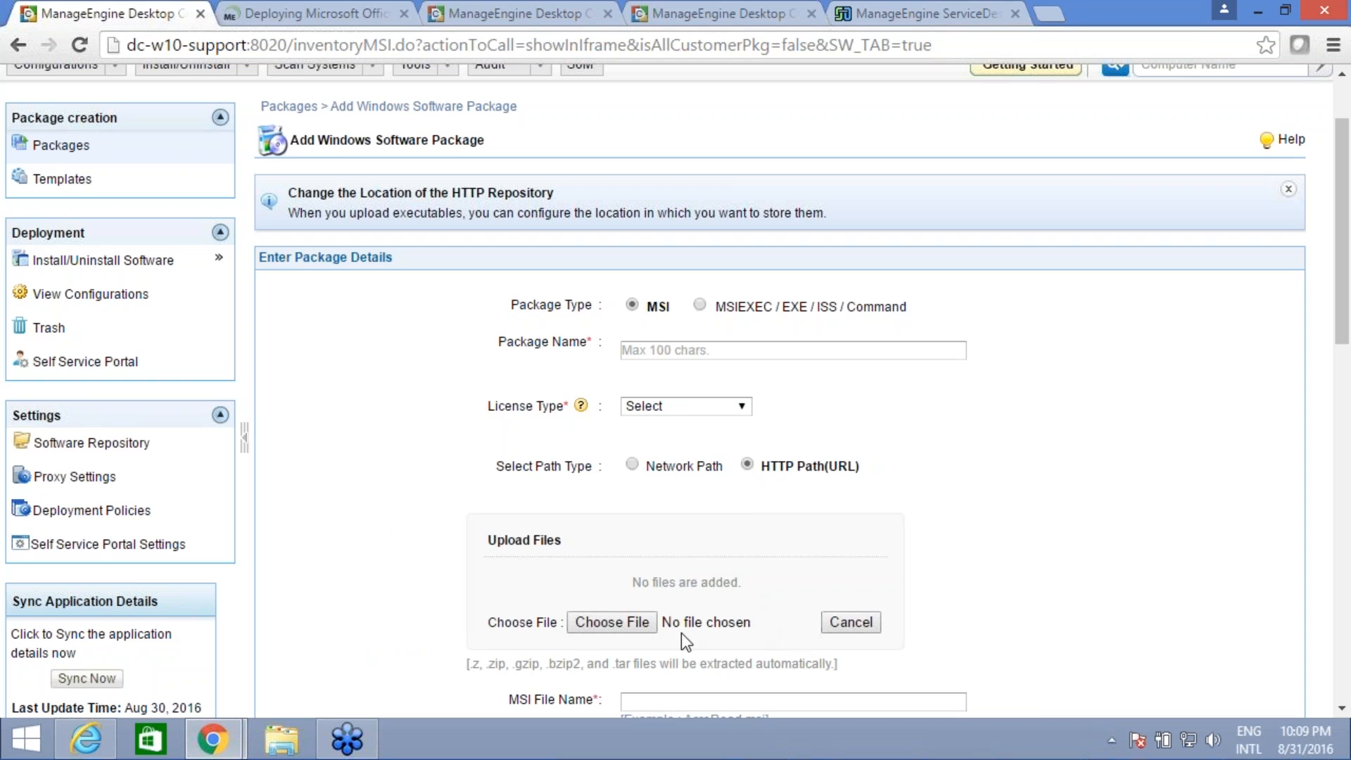
pyautogui.click(611, 622)
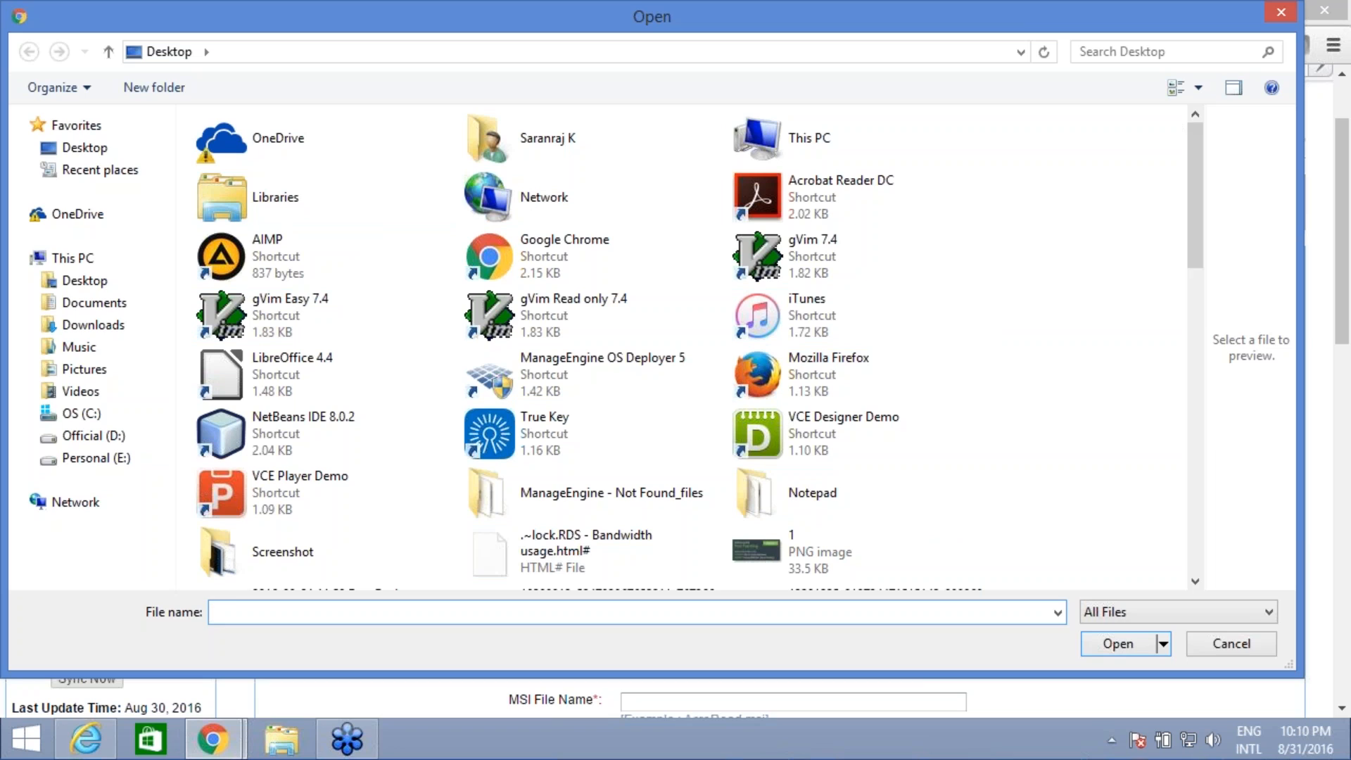
pyautogui.click(1277, 13)
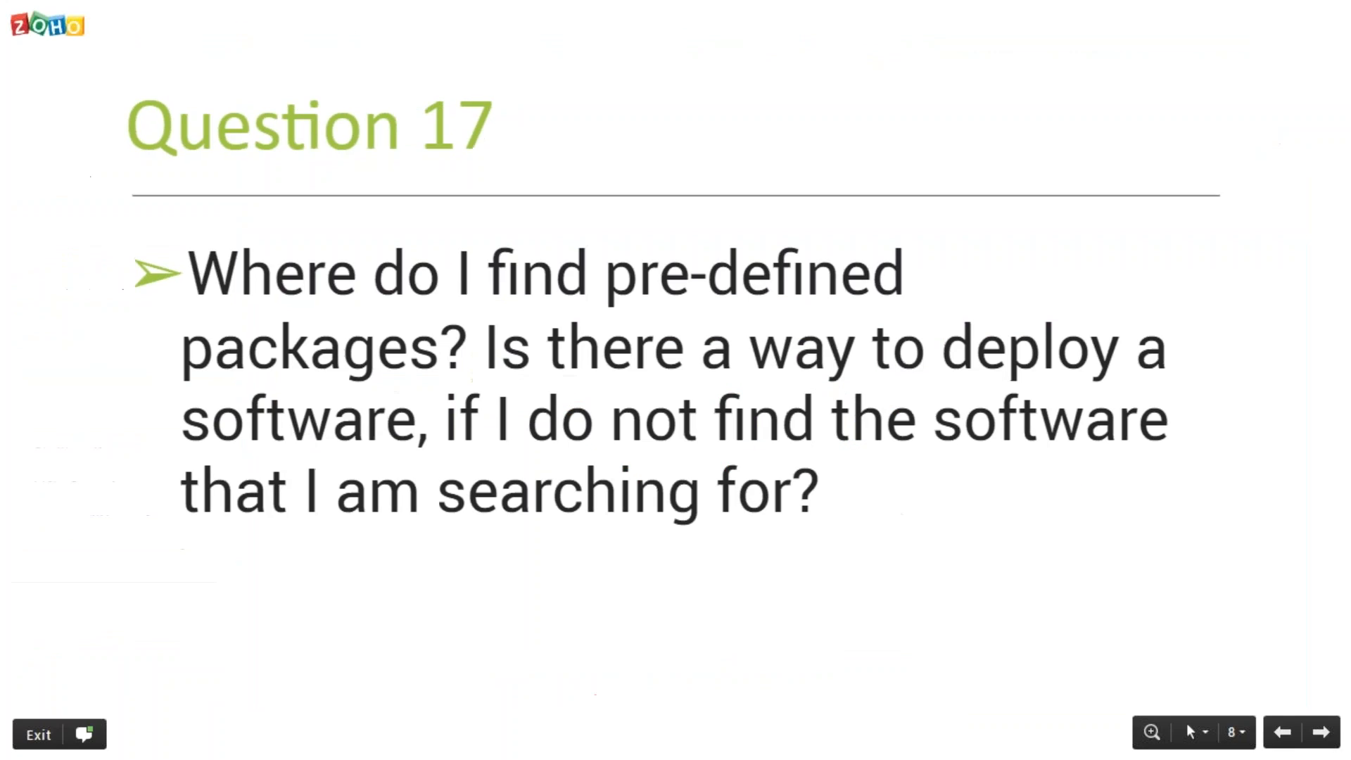
pyautogui.press('Right')
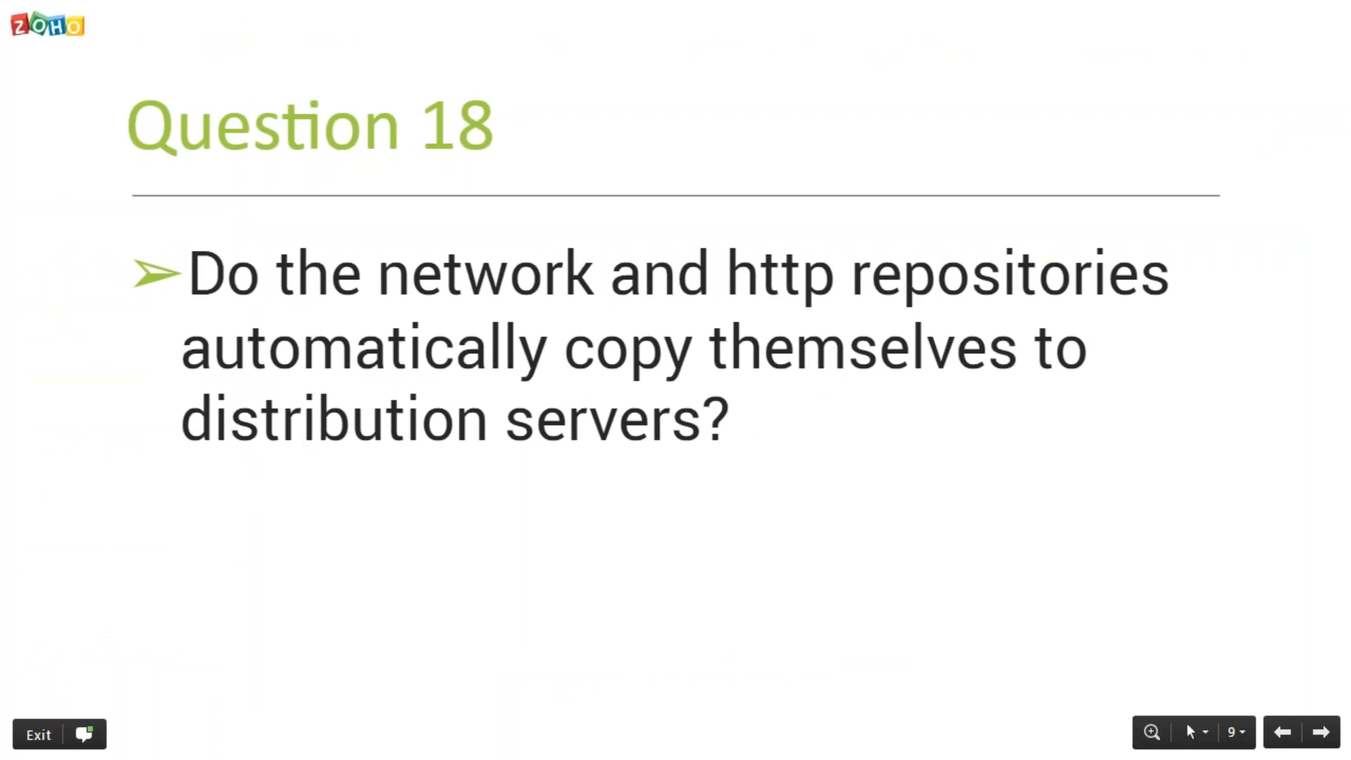